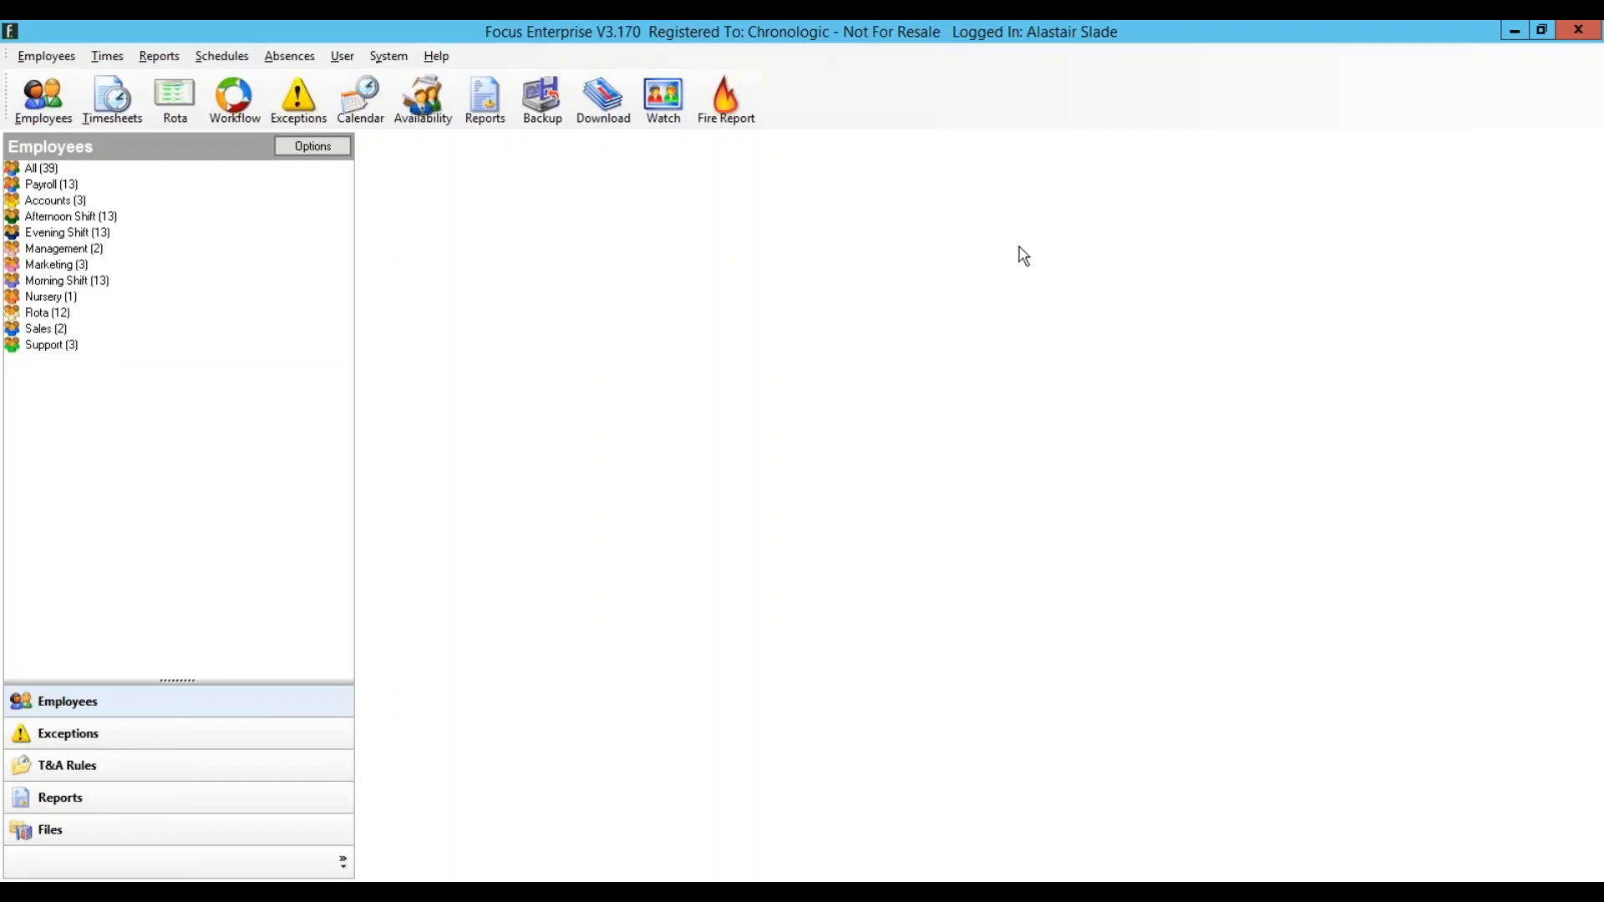
{"action": "left_click", "coordinate": [389, 57]}
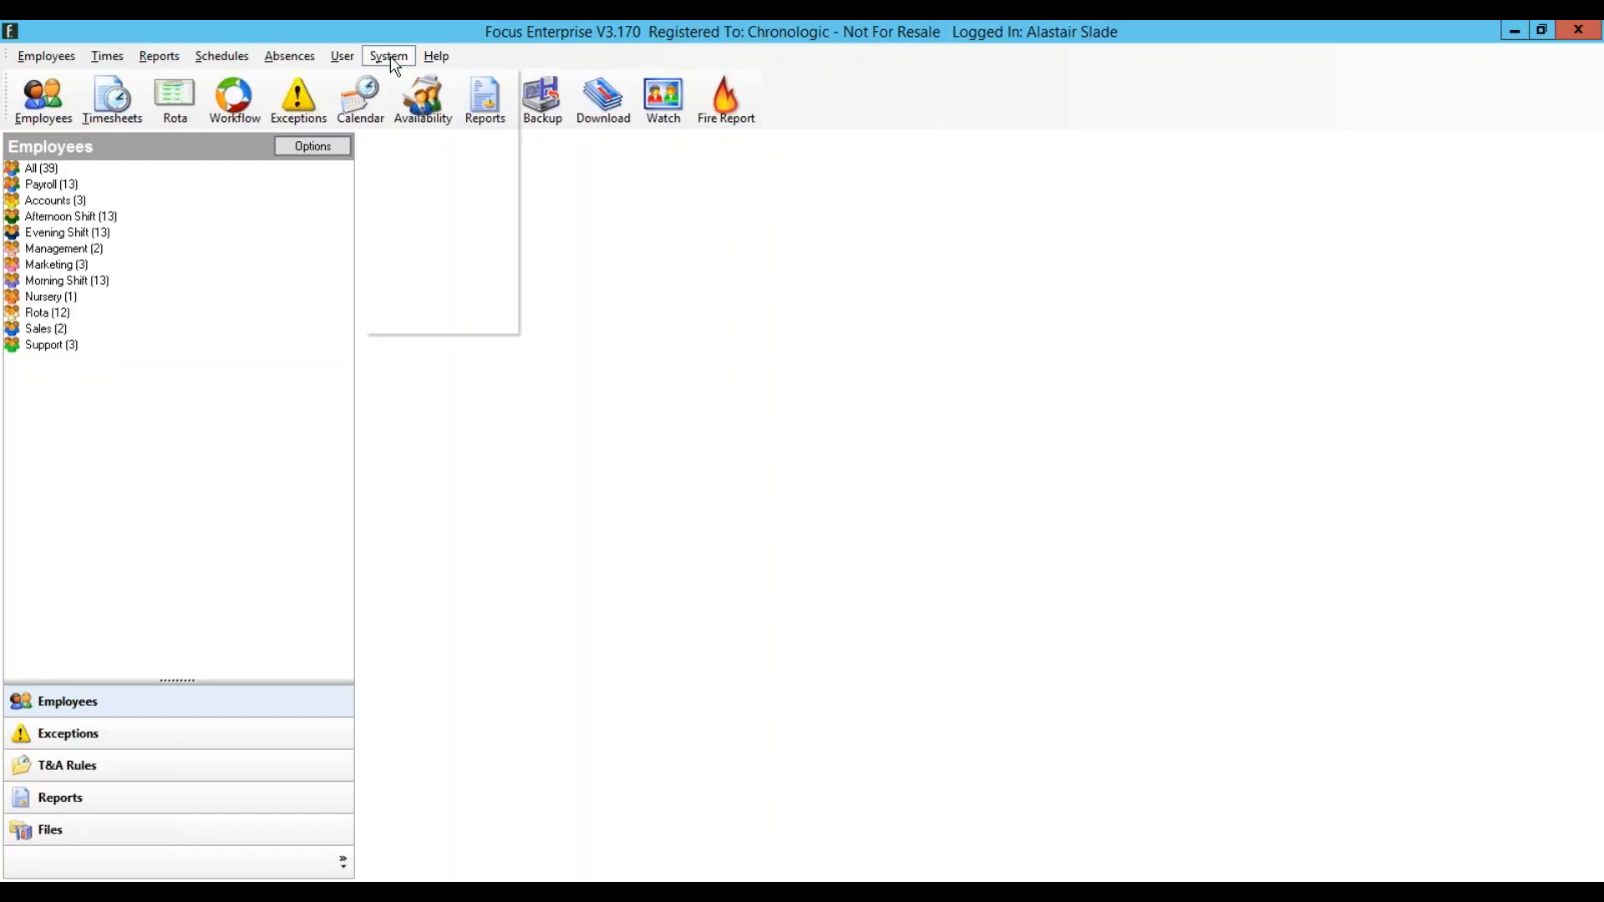
{"action": "mouse_move", "coordinate": [222, 56]}
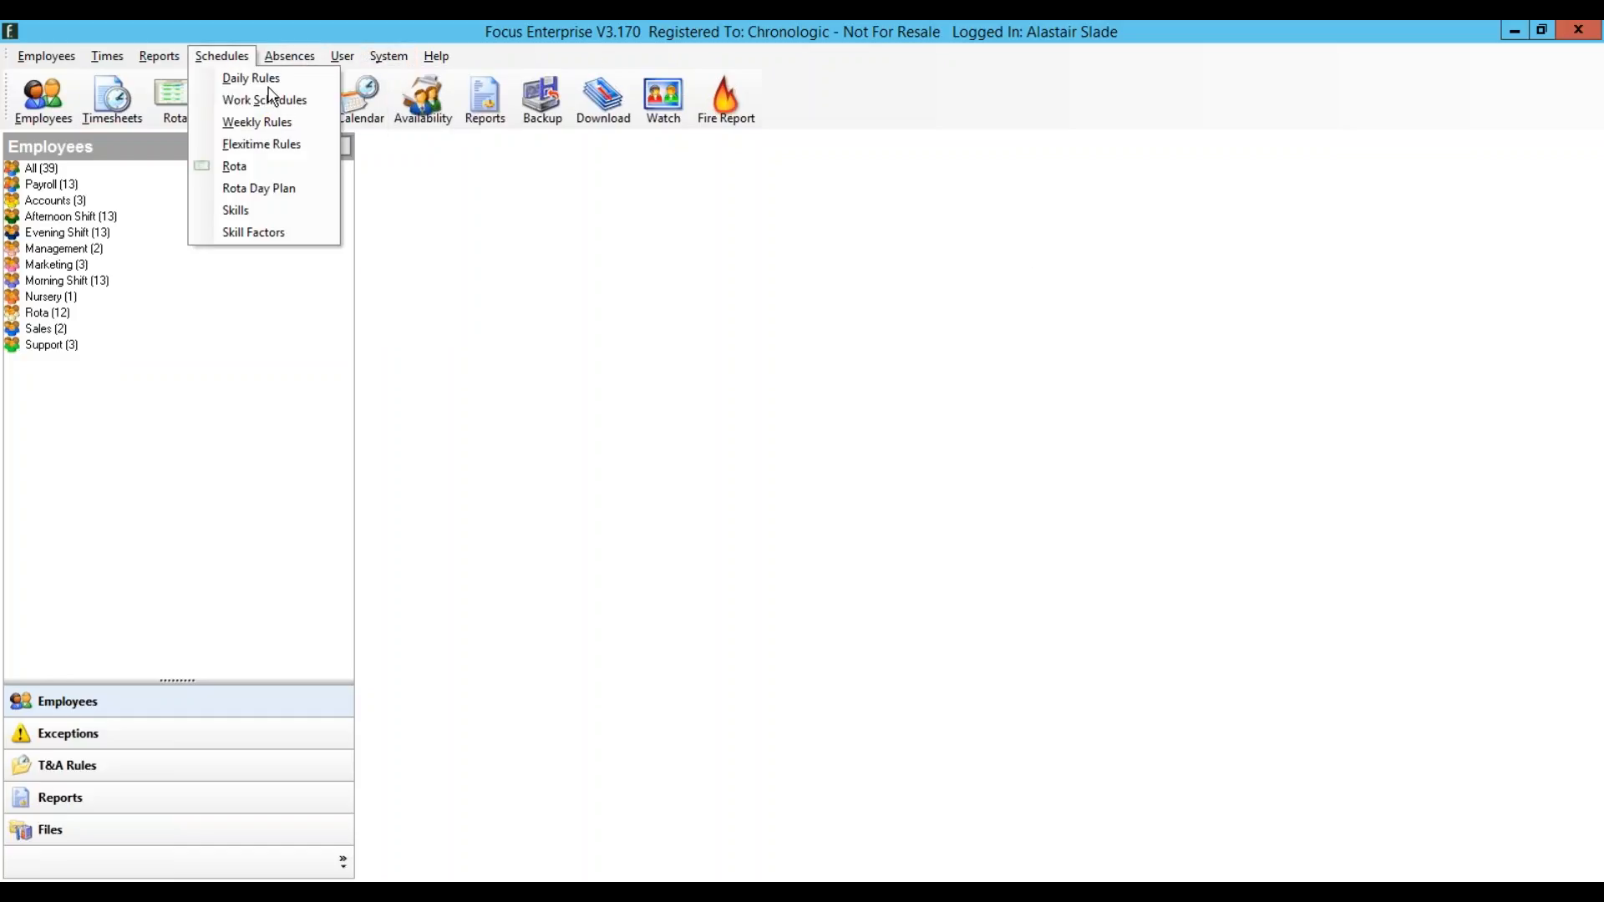
{"action": "left_click", "coordinate": [676, 250]}
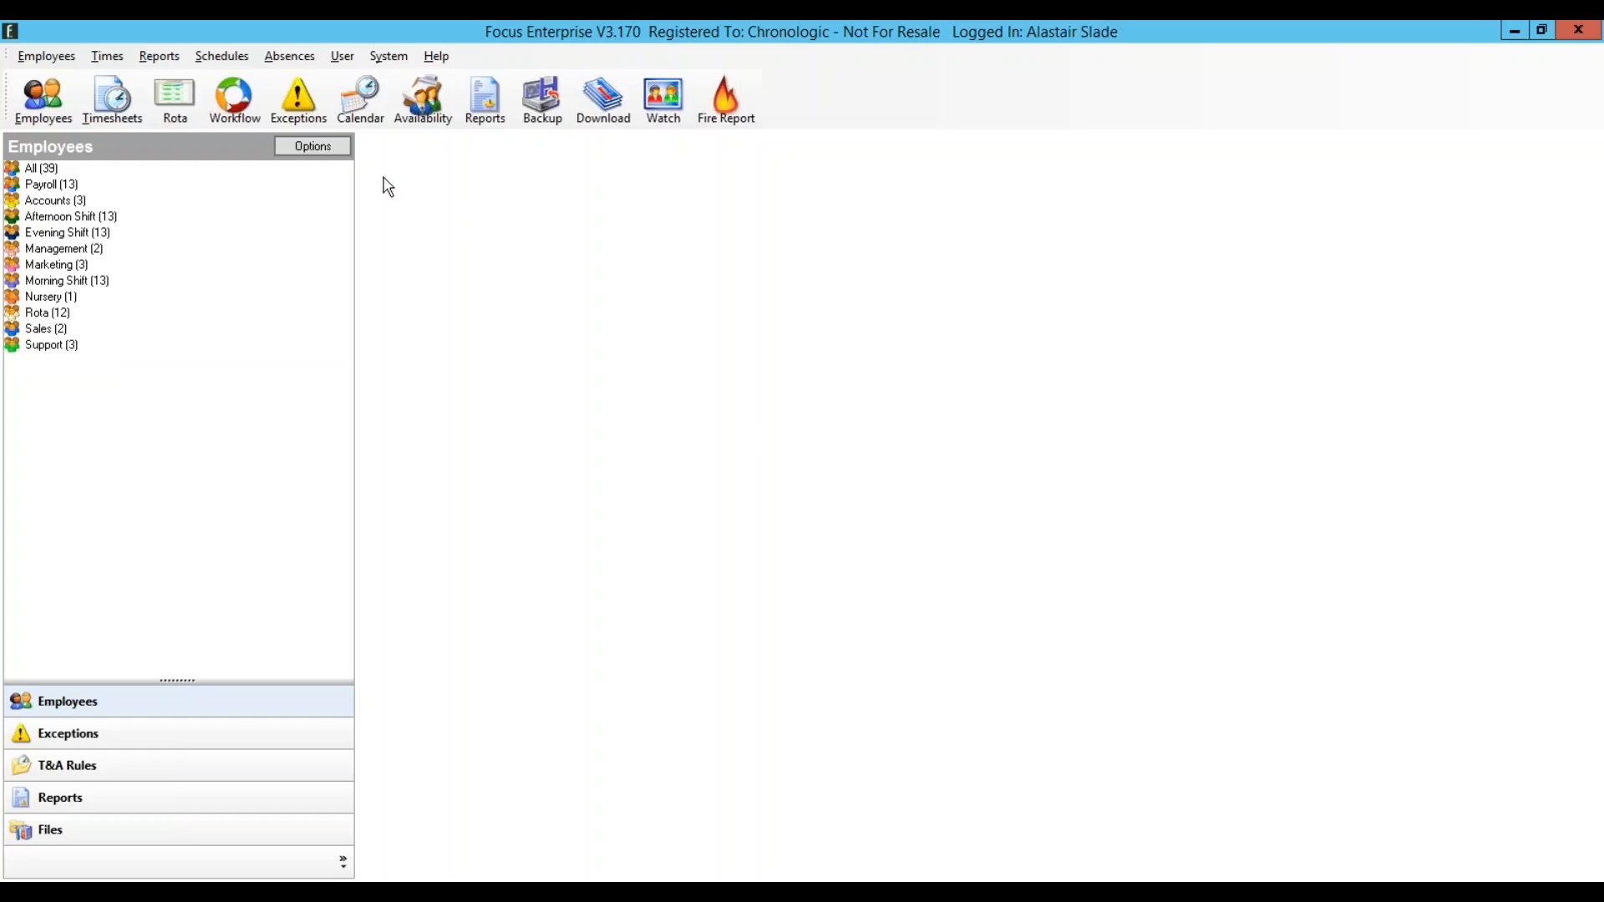
Step: Review yesterday's exception categories and the workflow overview for all employees, closing the workflow view when done
{"action": "left_click", "coordinate": [301, 109]}
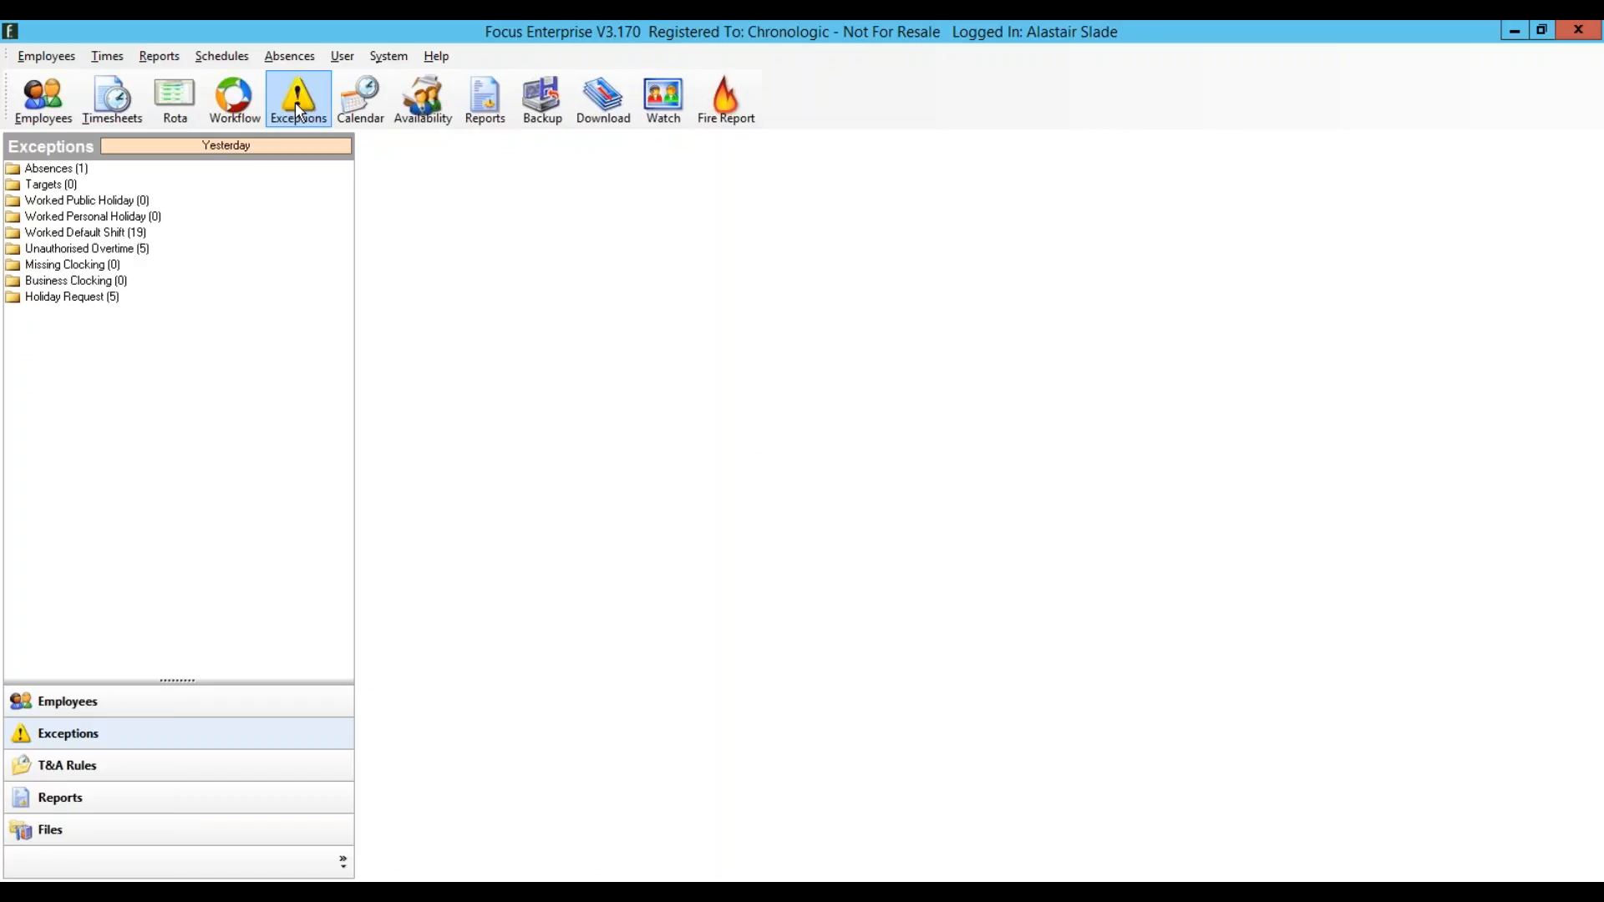
{"action": "left_click", "coordinate": [239, 95]}
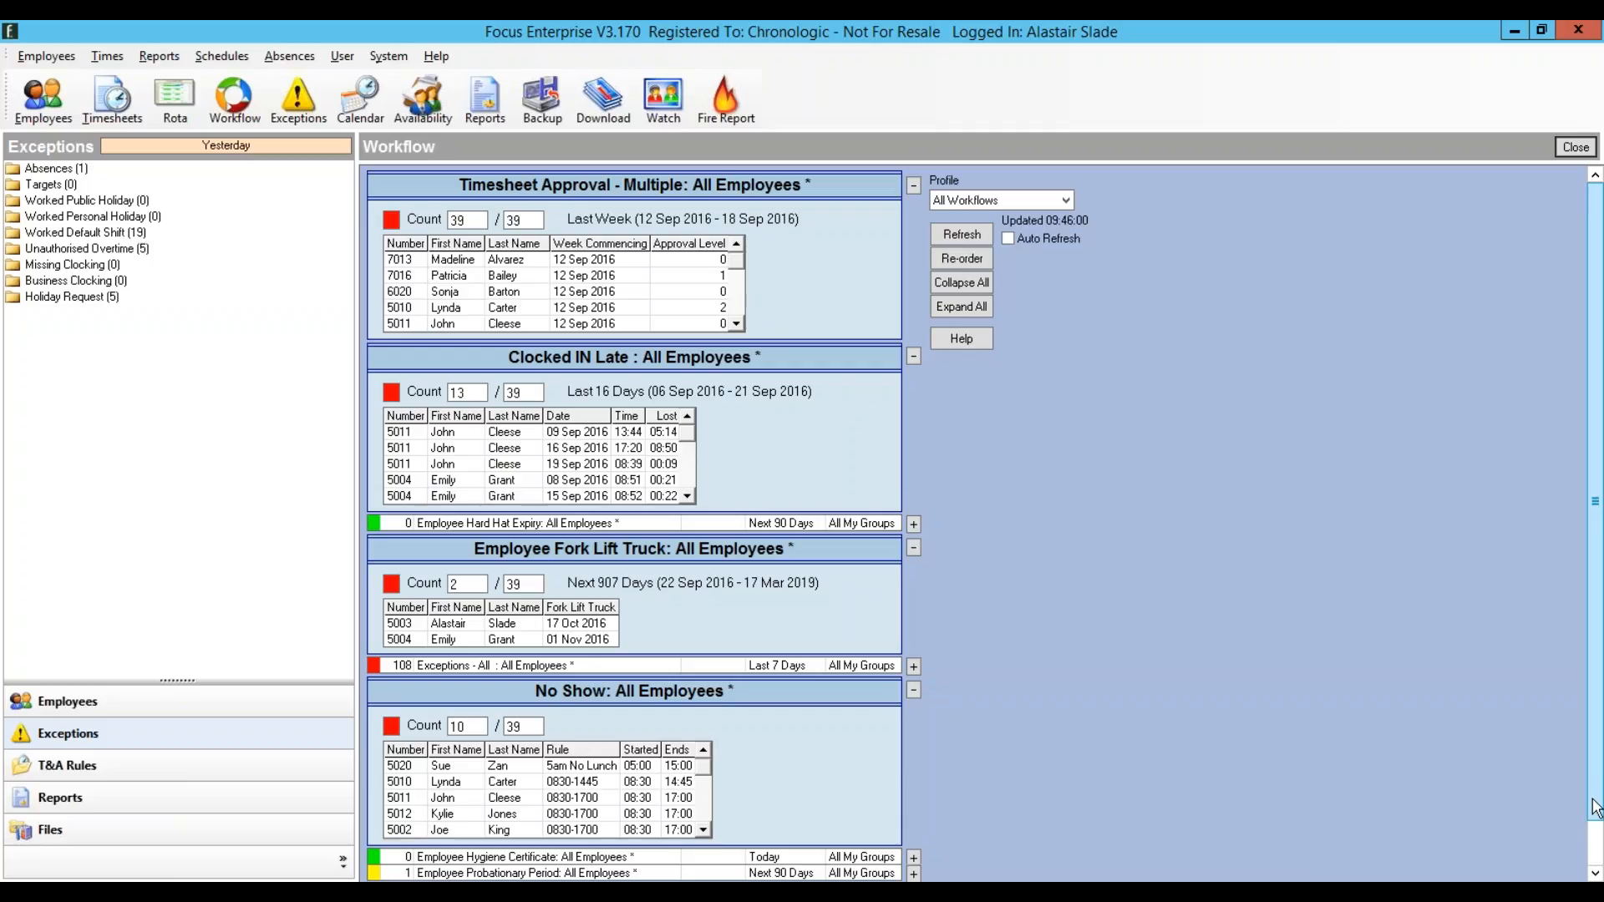
{"action": "left_click", "coordinate": [1571, 149]}
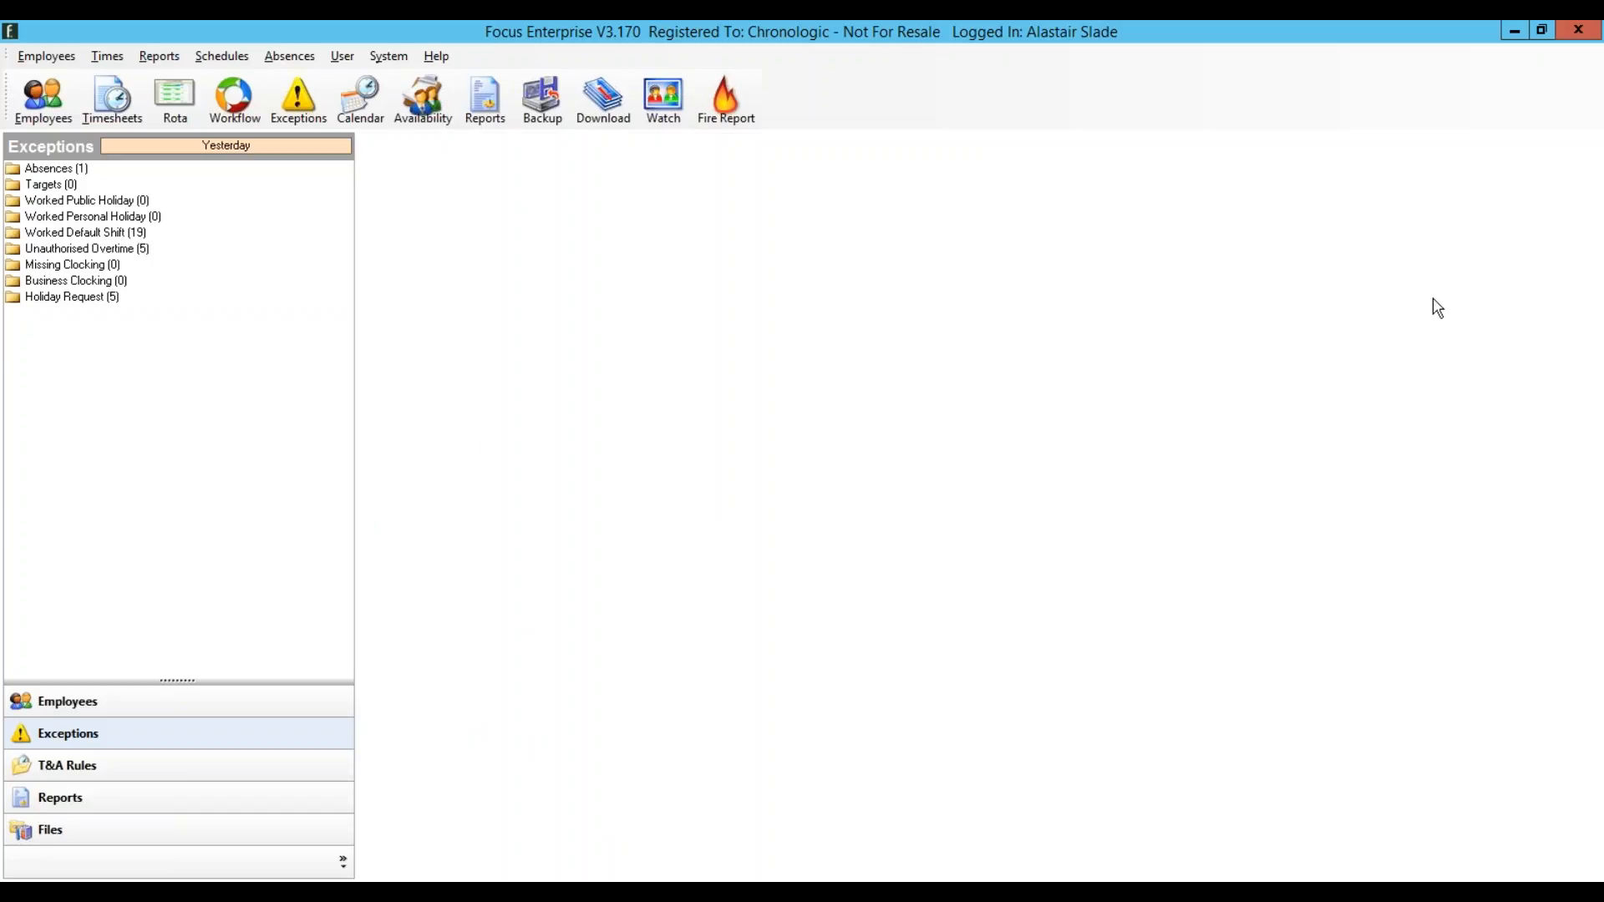
Step: Review the employee timesheet for the week of 19 Sep 2016 and its available approval levels, and close it unchanged
{"action": "left_click", "coordinate": [122, 101]}
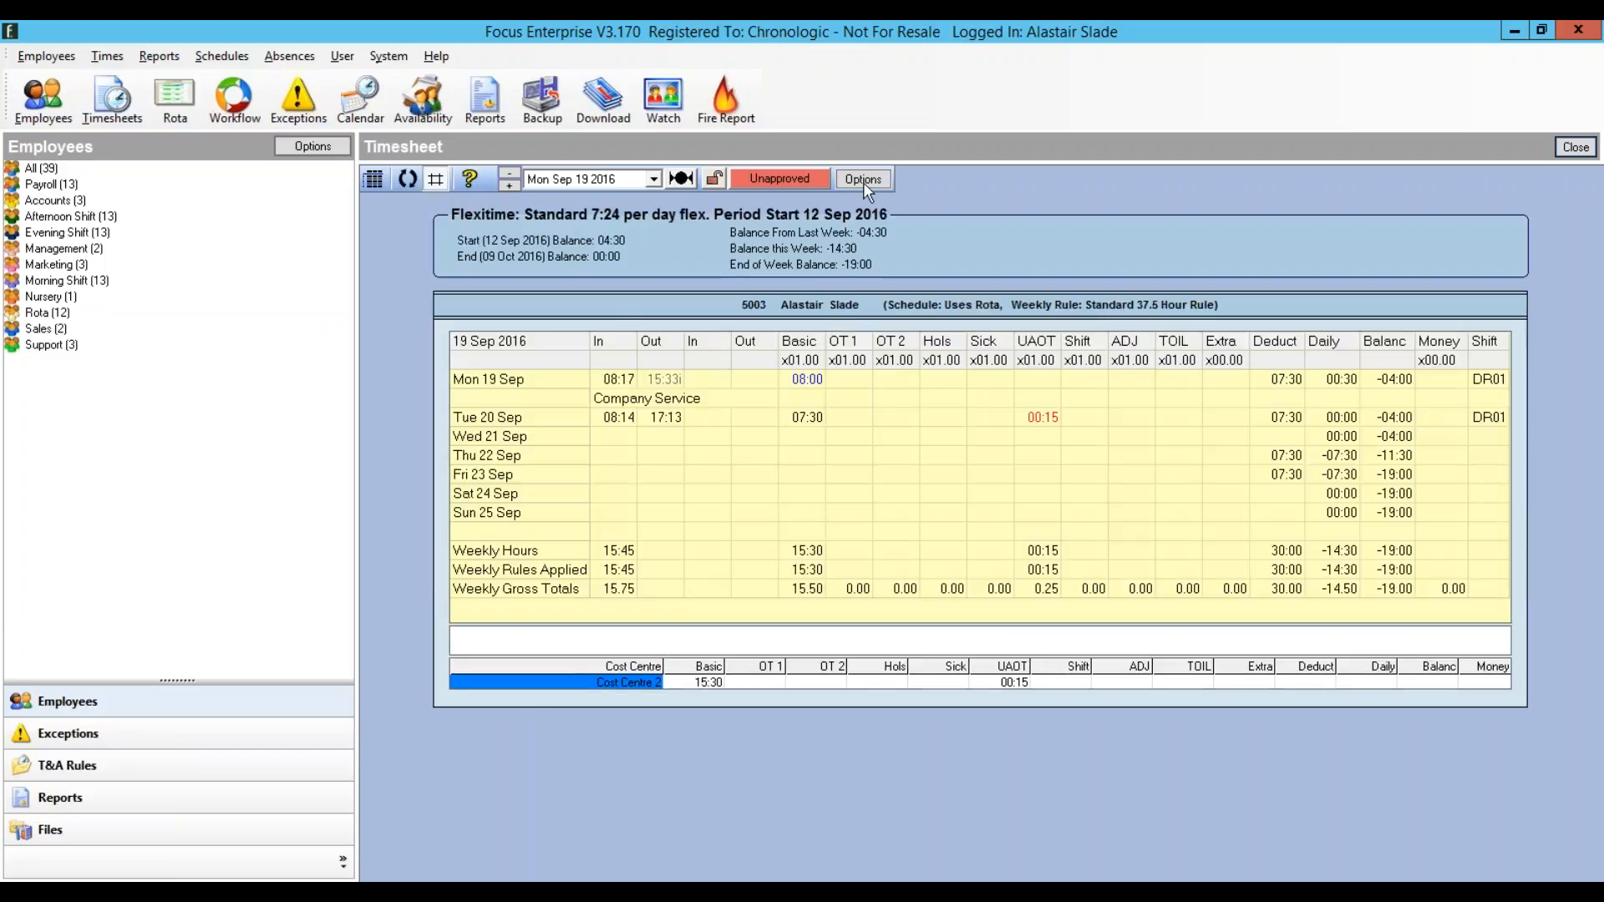
{"action": "left_click", "coordinate": [804, 178]}
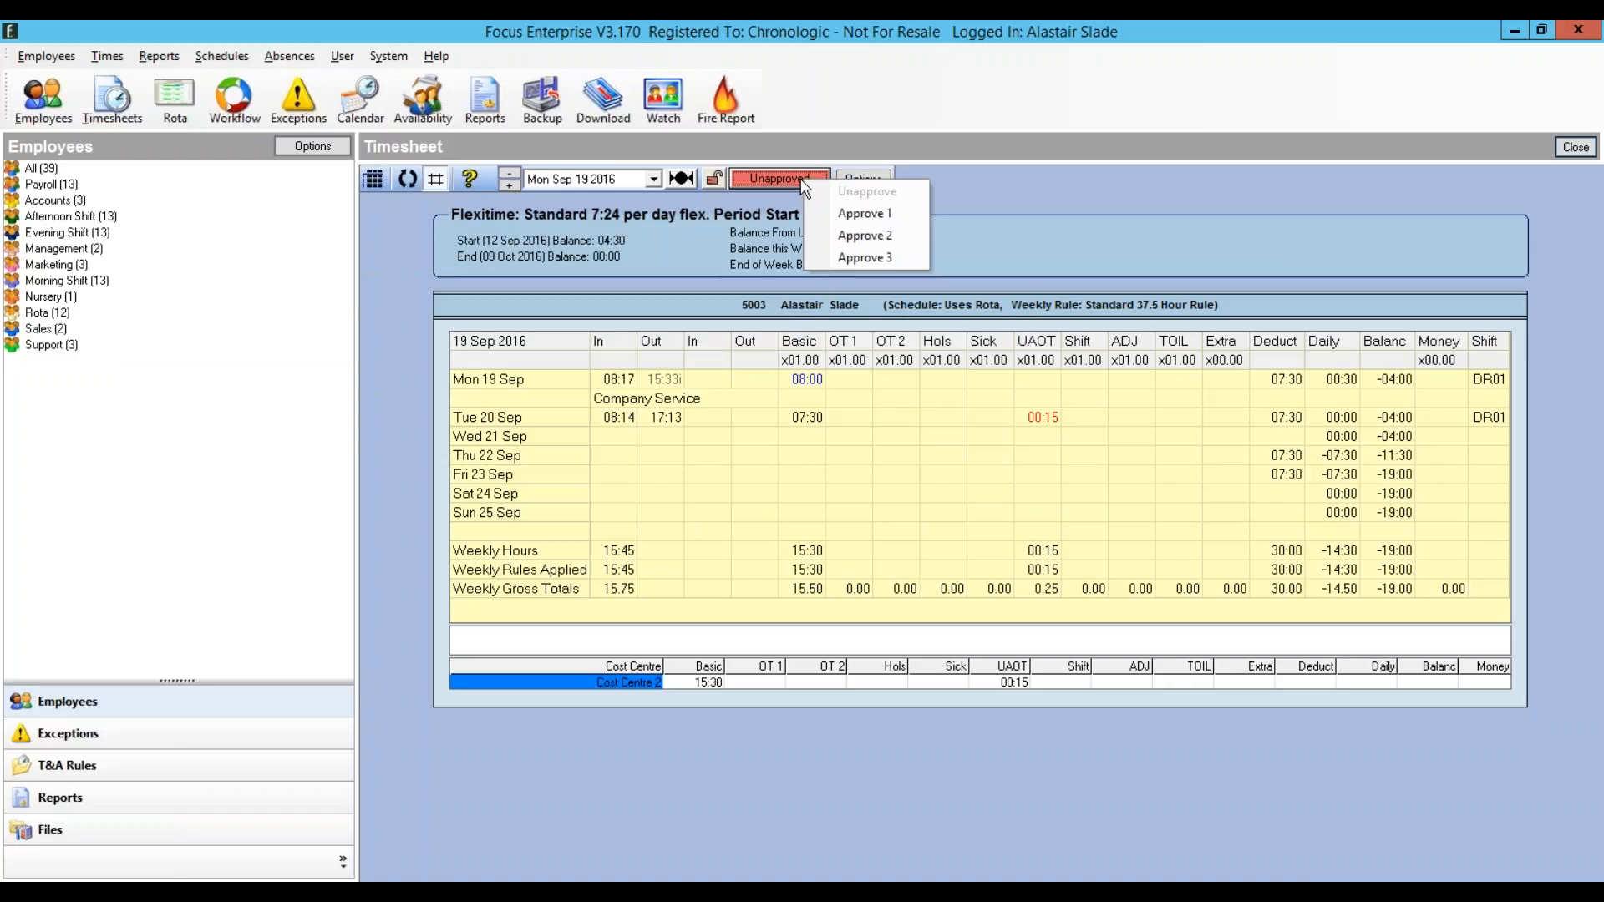
{"action": "left_click", "coordinate": [985, 197]}
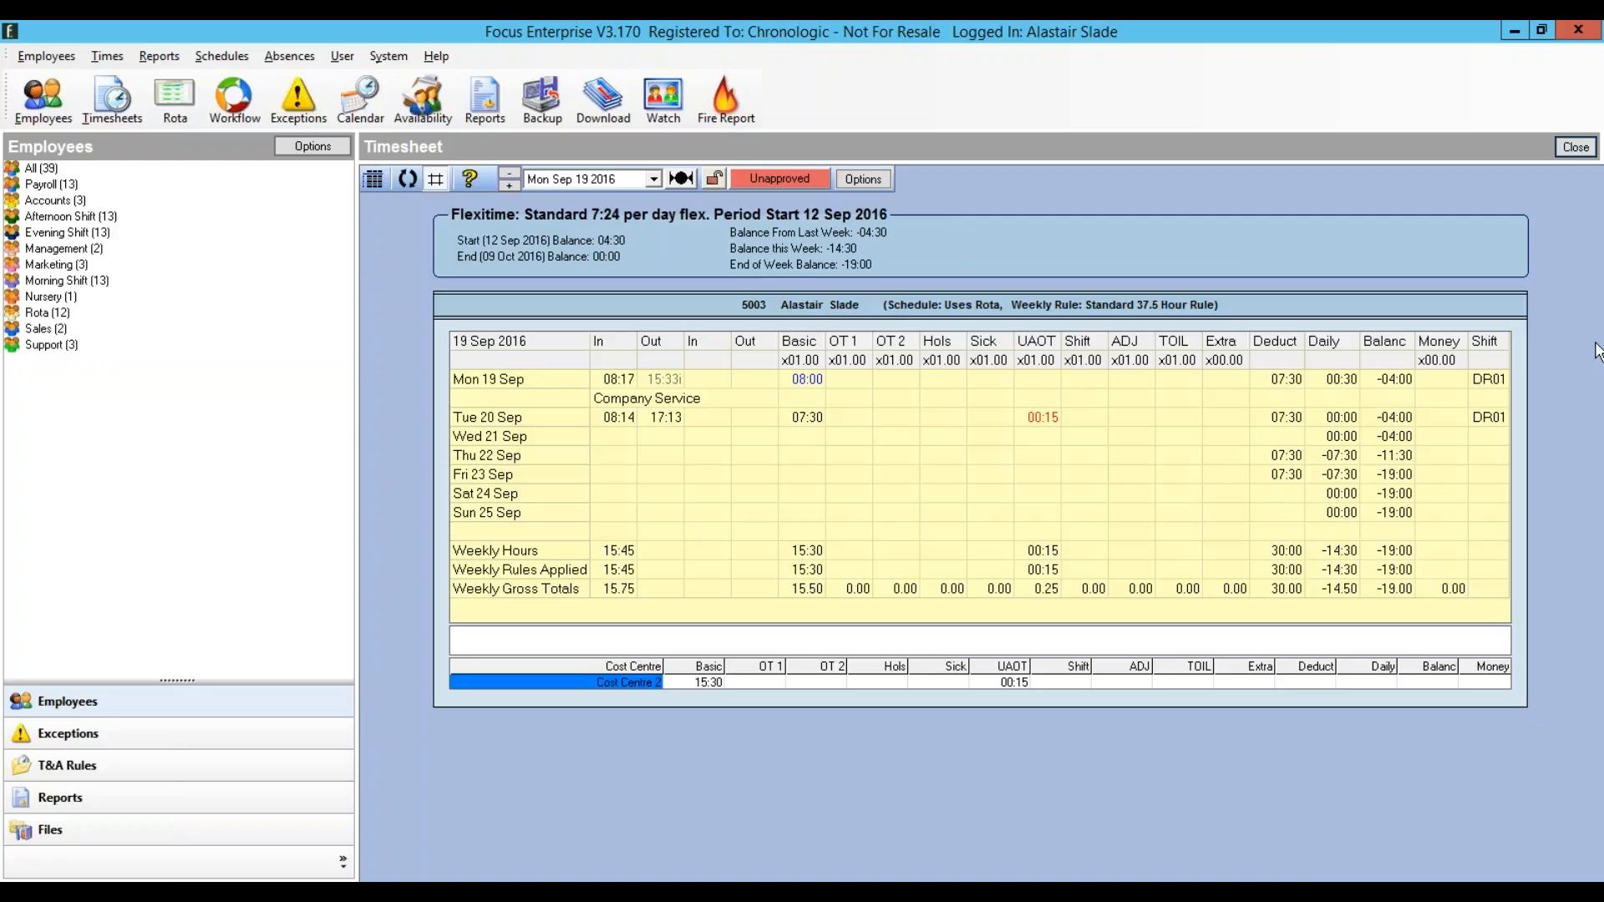
{"action": "left_click", "coordinate": [1559, 148]}
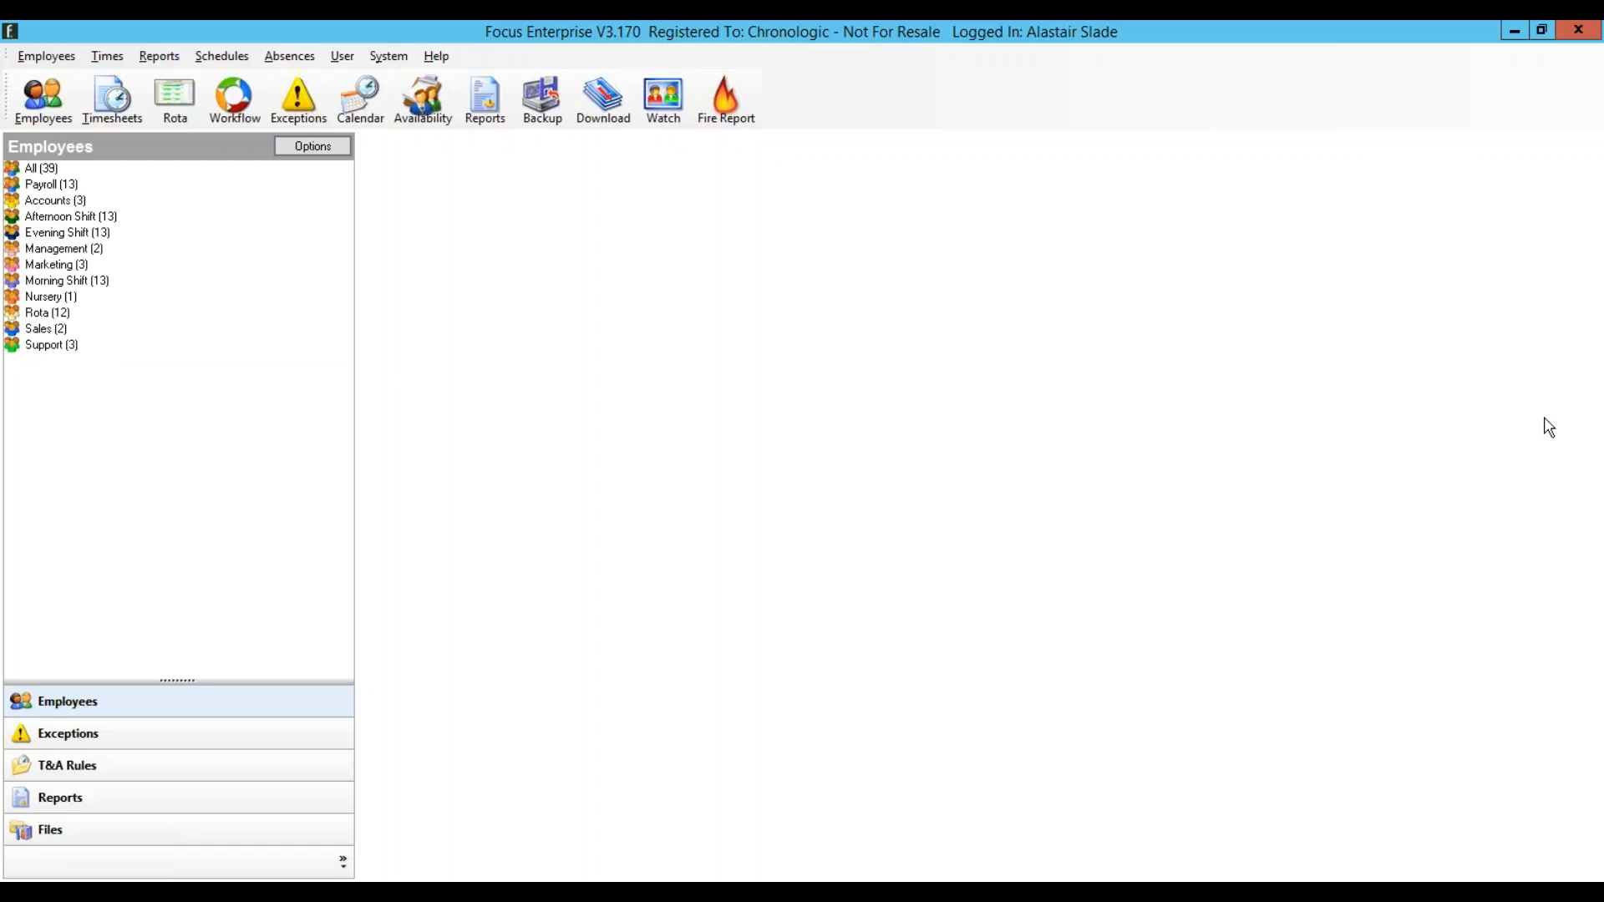
Step: Start a new daily rule and give it the short code DR99
{"action": "left_click", "coordinate": [221, 56]}
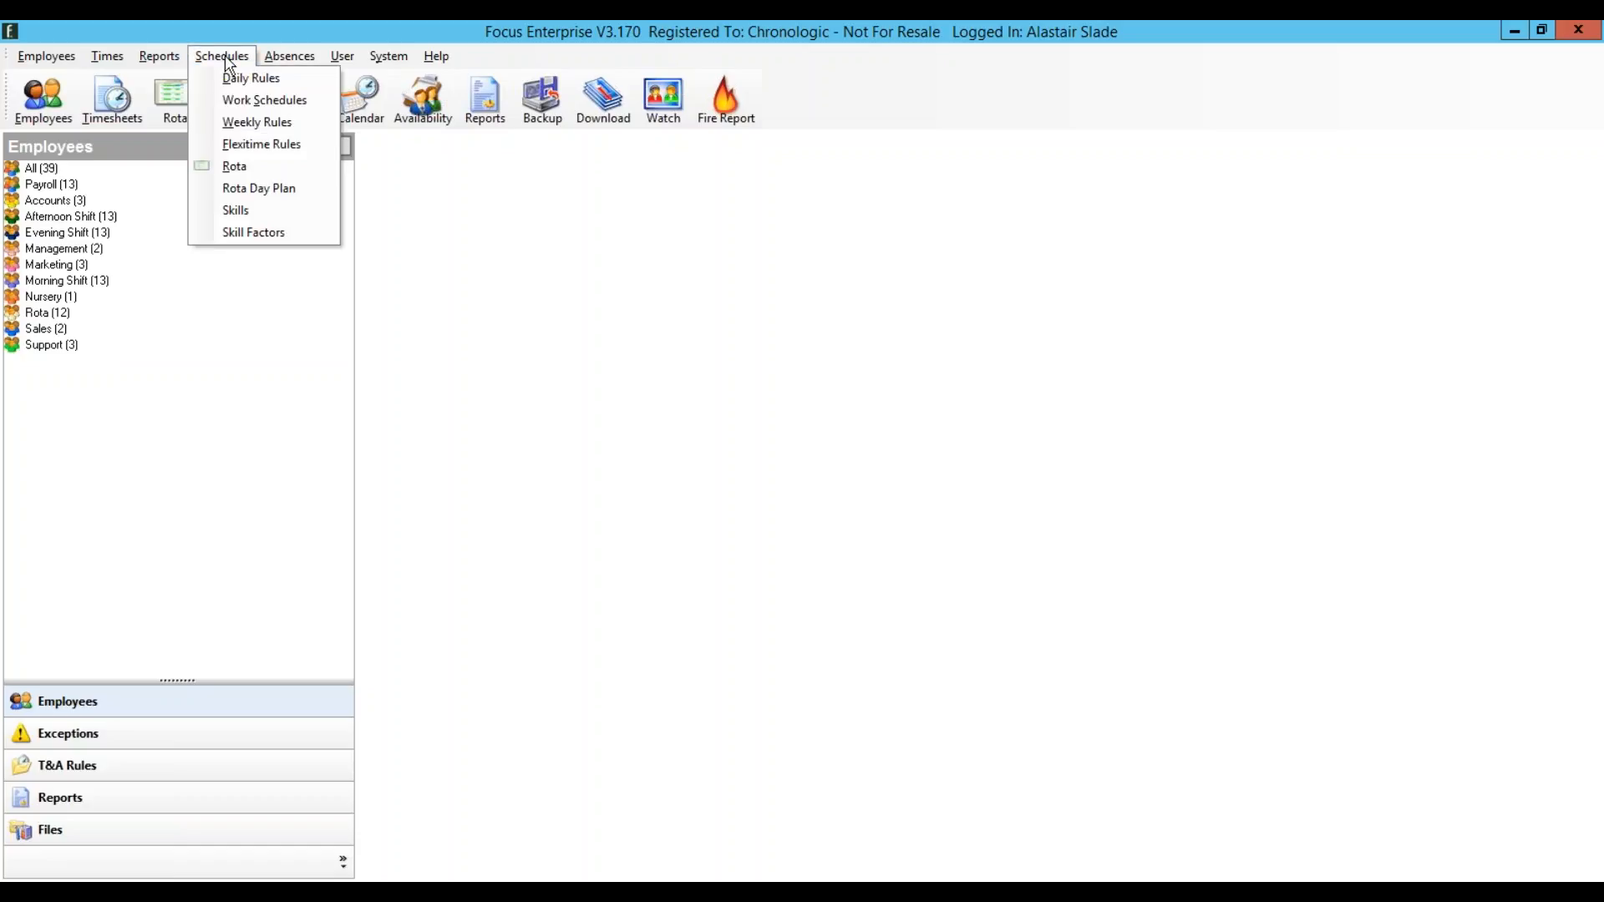
{"action": "left_click", "coordinate": [240, 80]}
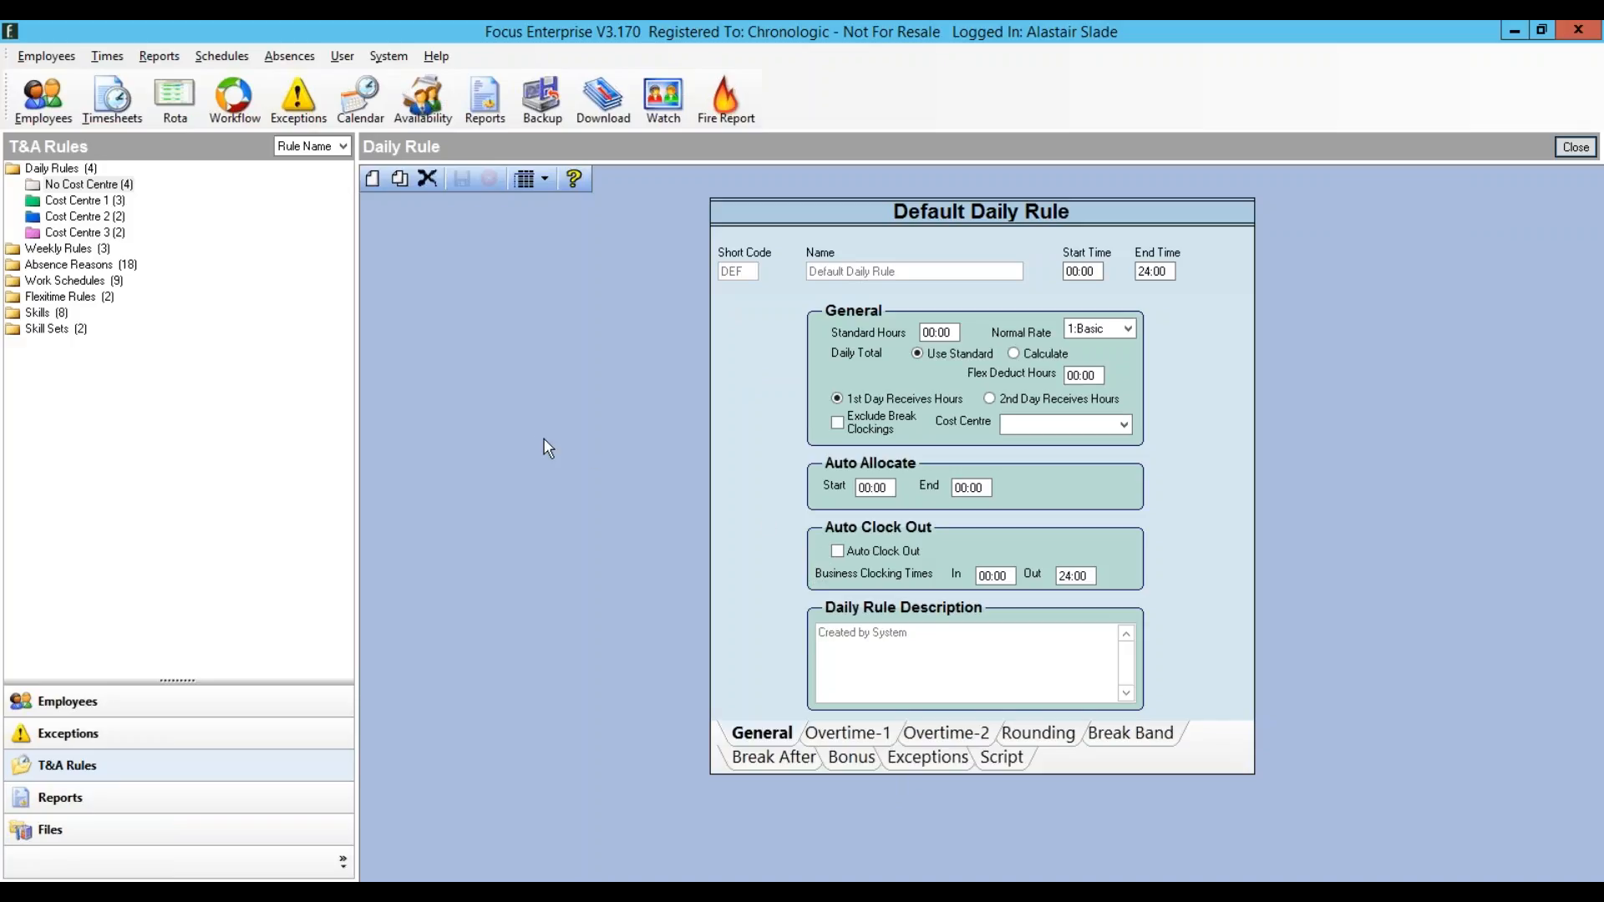
{"action": "left_click", "coordinate": [374, 179]}
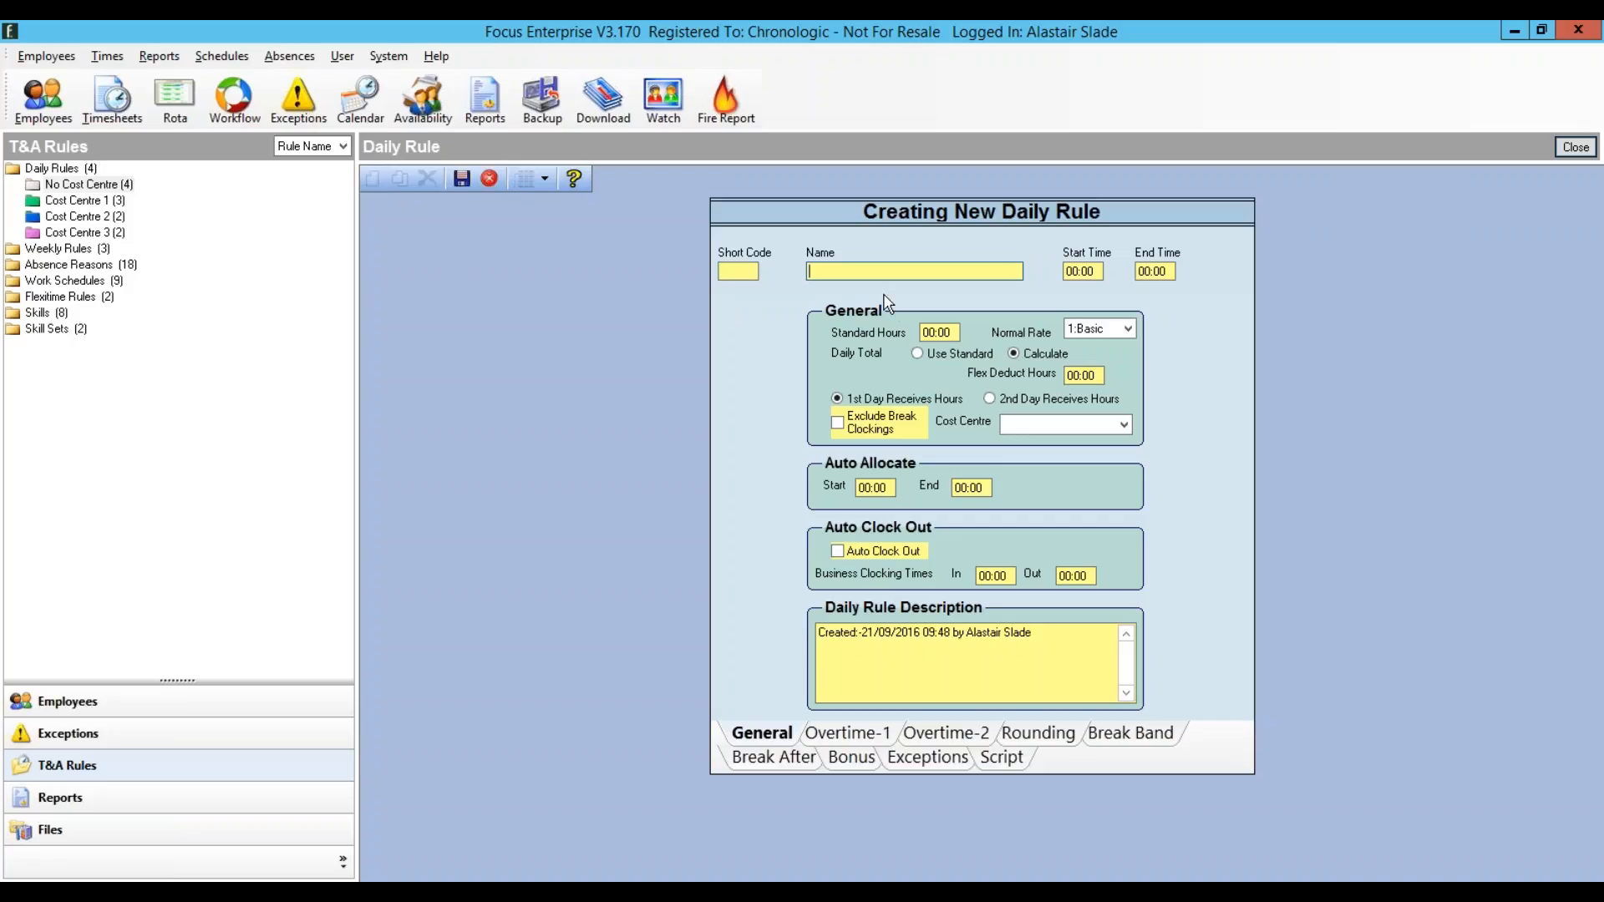
{"action": "key", "text": "shift+Tab"}
{"action": "type", "text": "DR99"}
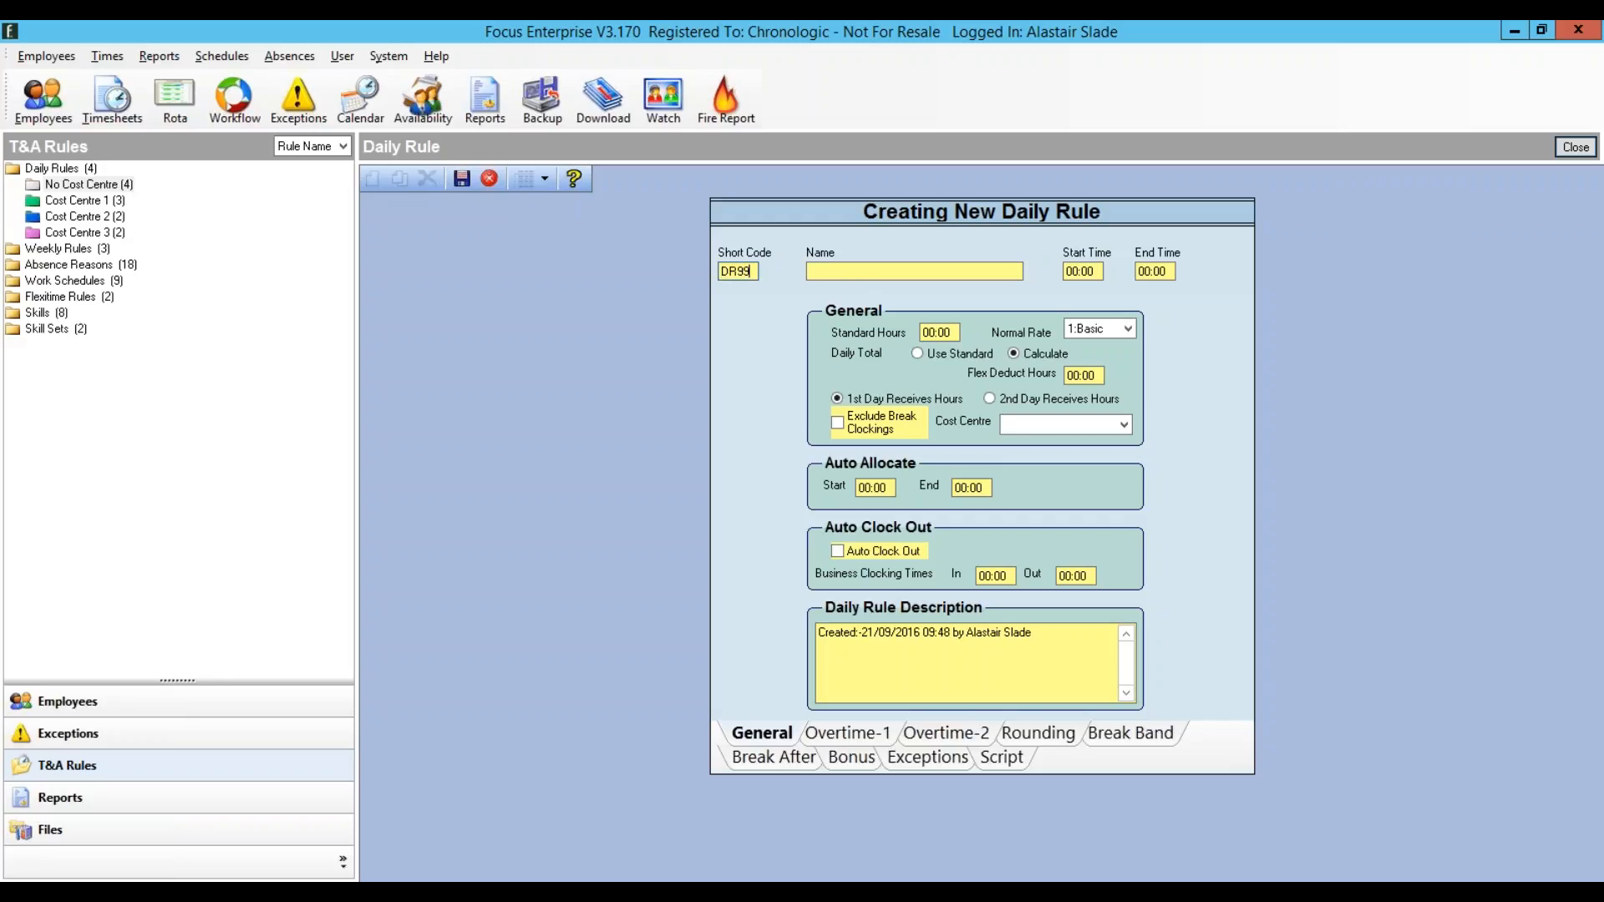
Step: Name the new daily rule "0900-1730 Accounts"
{"action": "left_click", "coordinate": [810, 271]}
{"action": "type", "text": "0900"}
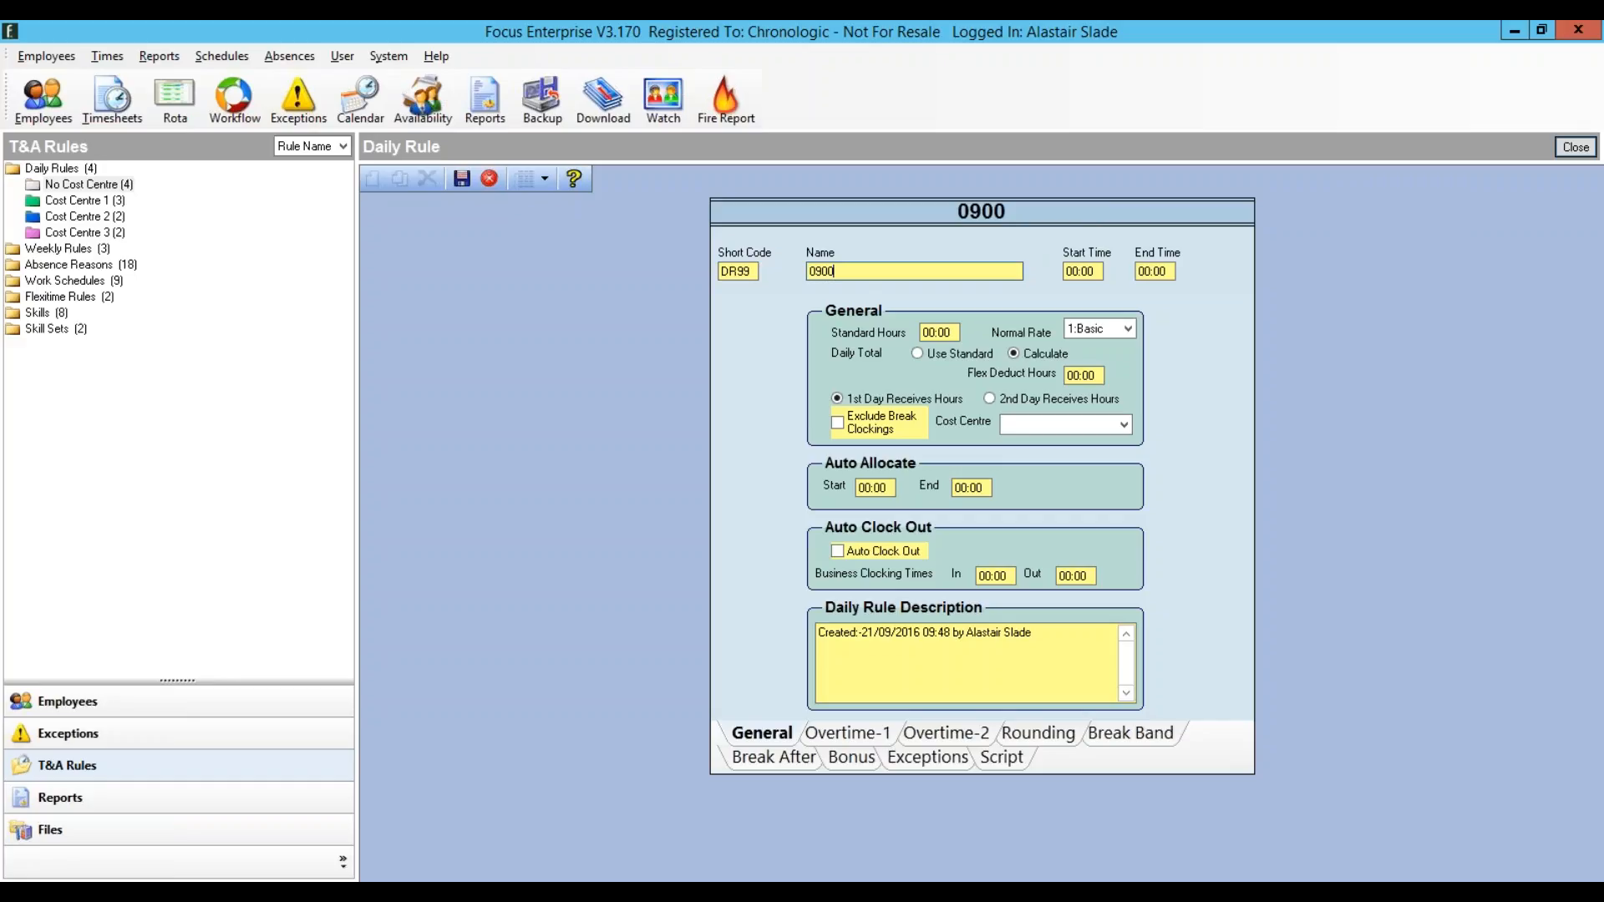
{"action": "type", "text": "-1700"}
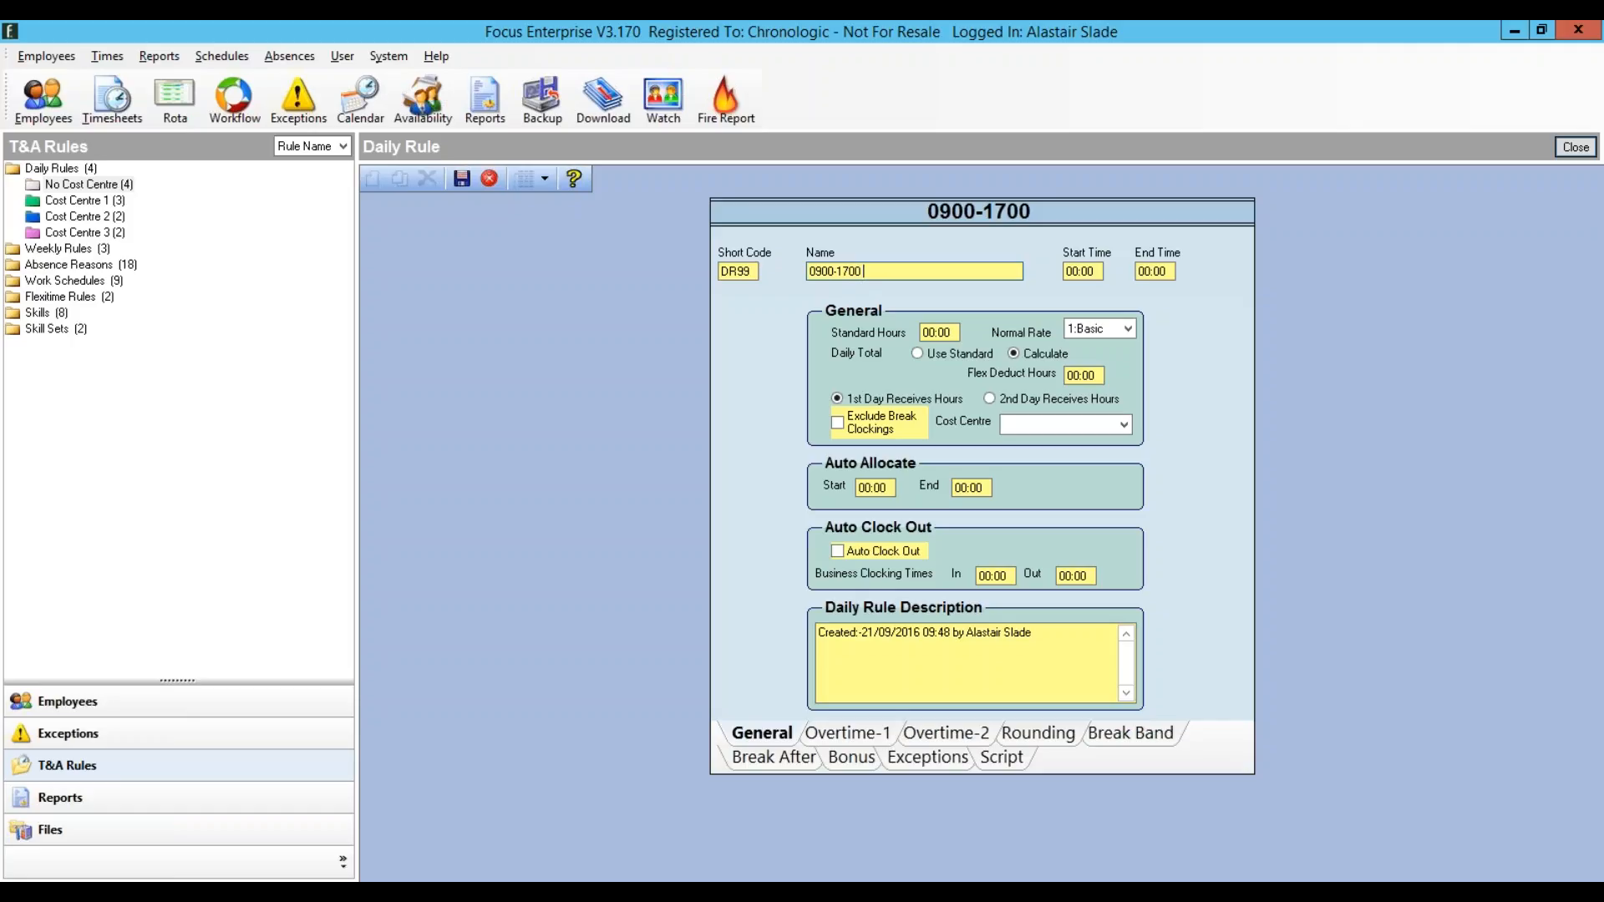
{"action": "key", "text": "BackSpace"}
{"action": "key", "text": "BackSpace"}
{"action": "key", "text": "BackSpace"}
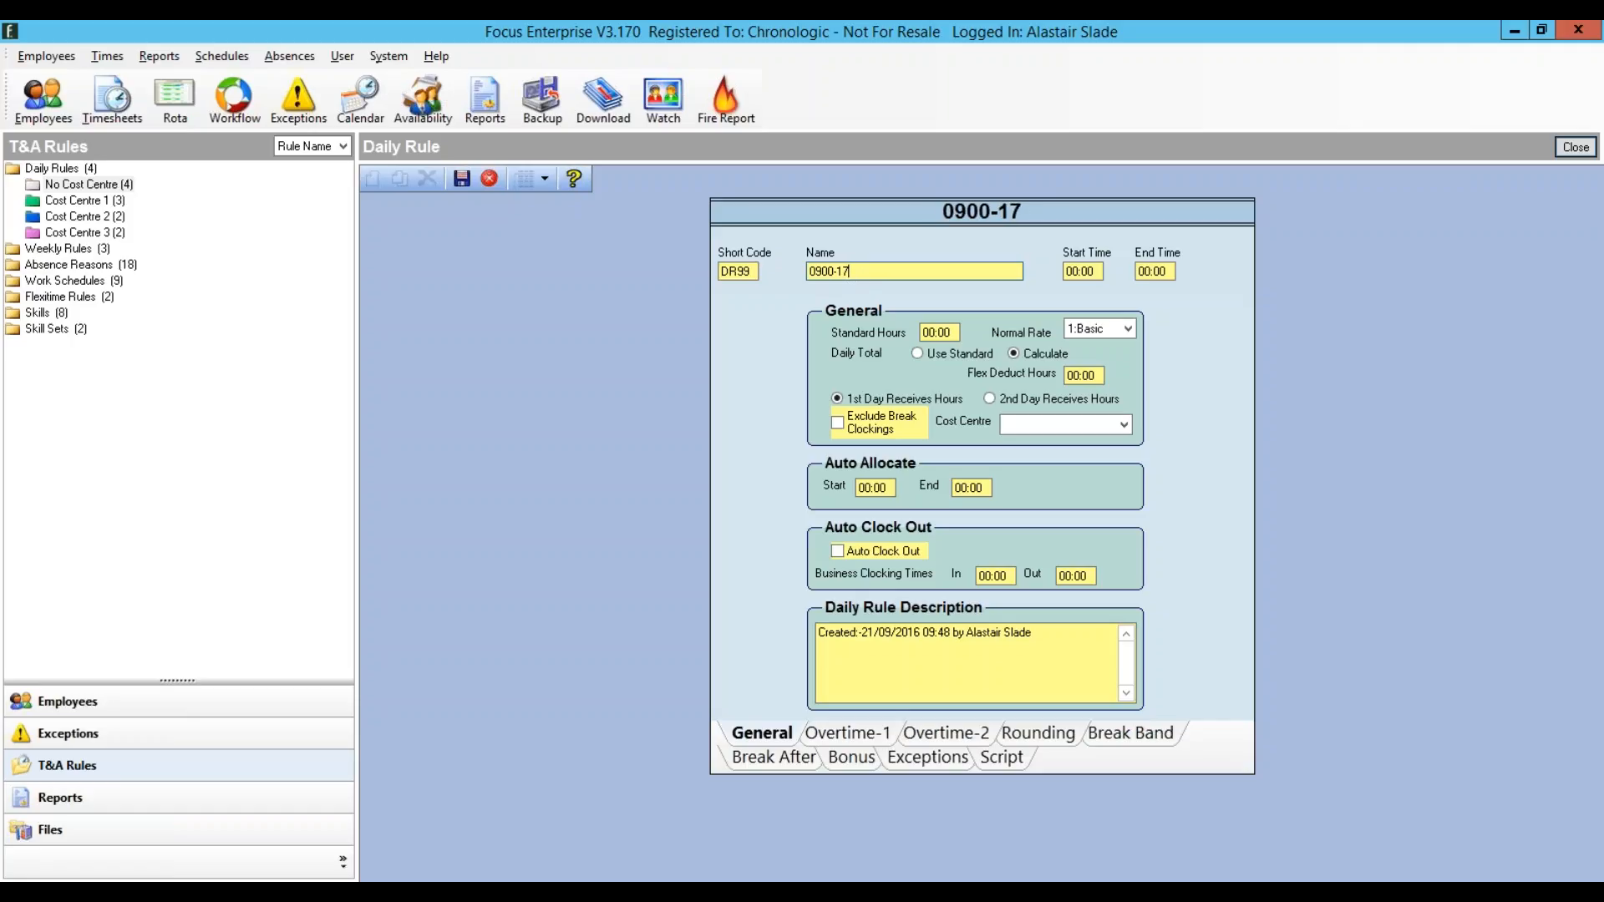
{"action": "type", "text": "30 Accounts"}
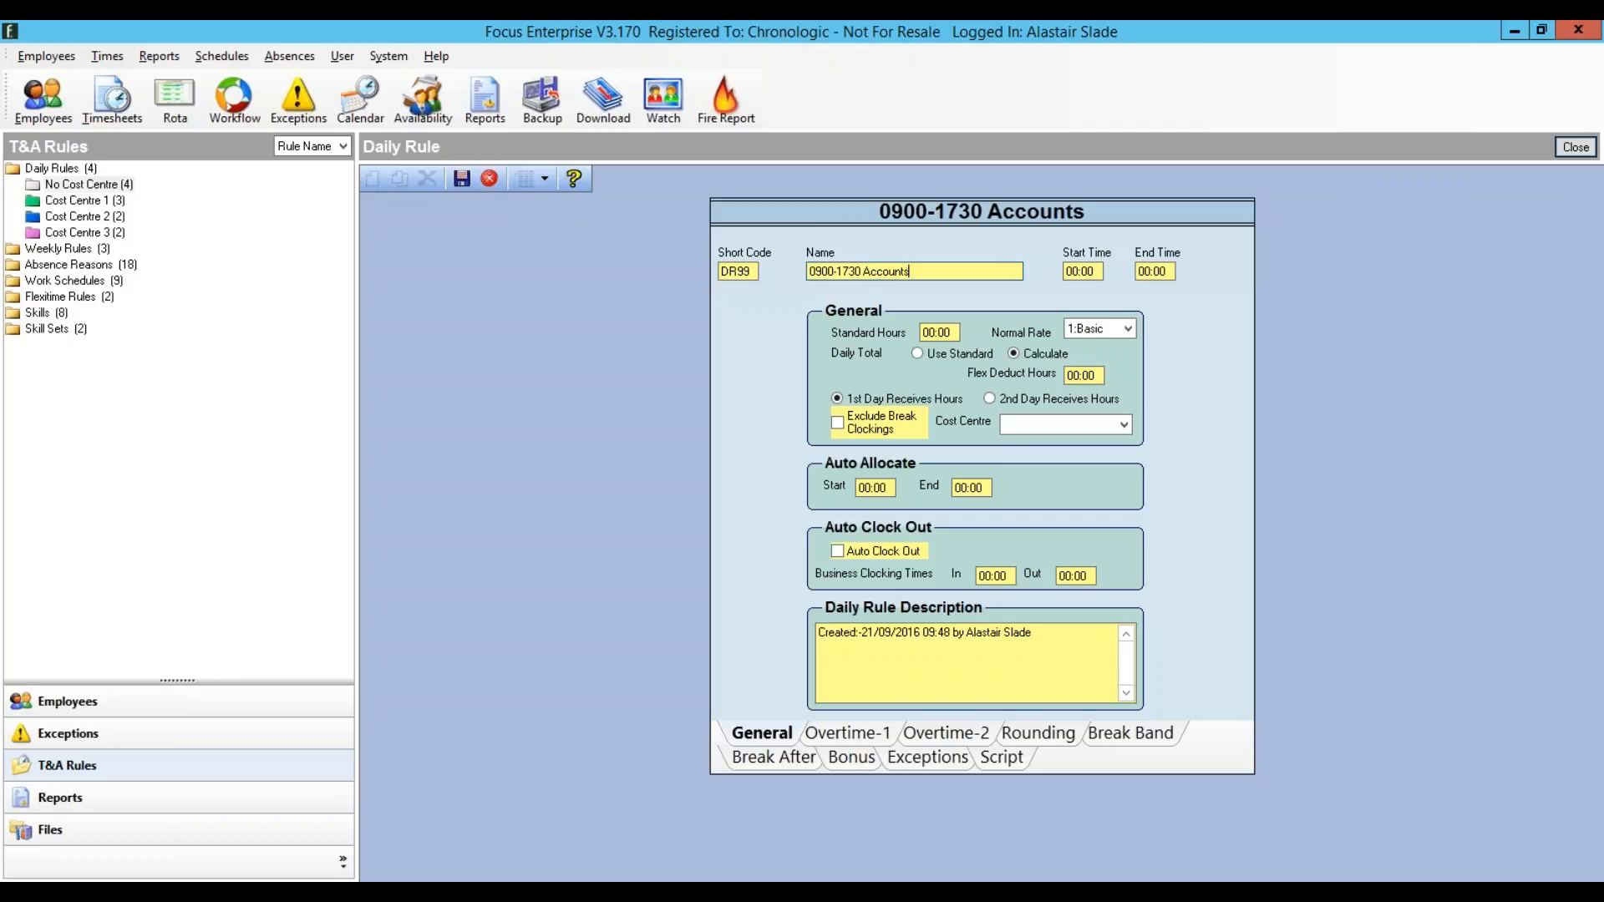
Step: Set the daily rule's start time to 09:00, end time to 17:30 and standard hours to 07:30
{"action": "key", "text": "Tab"}
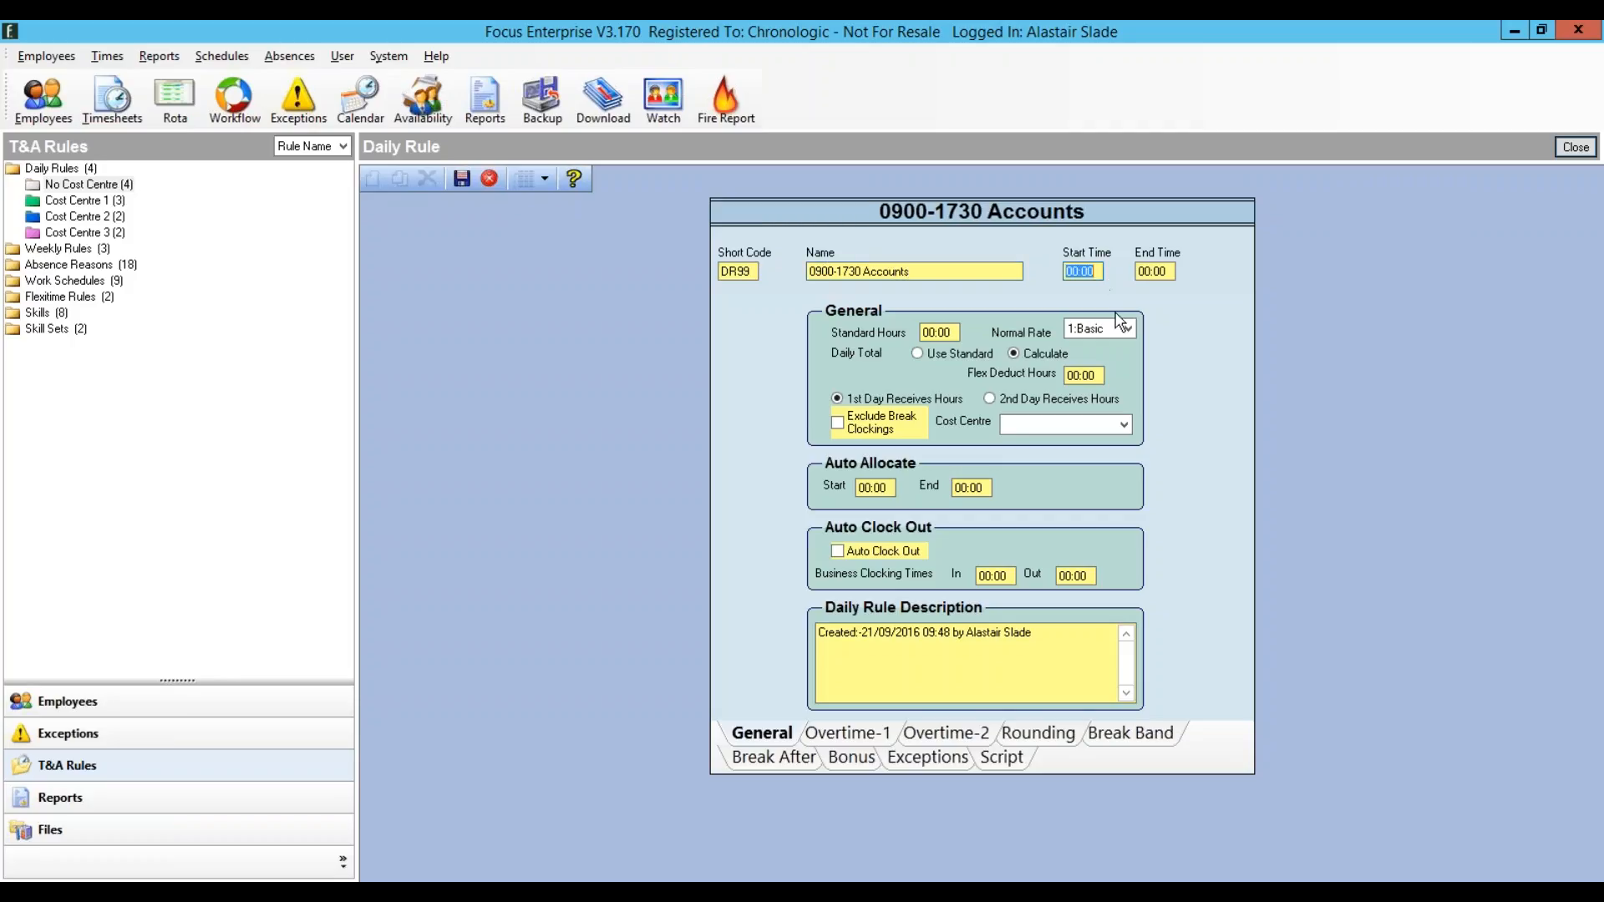
{"action": "type", "text": "0900"}
{"action": "key", "text": "Tab"}
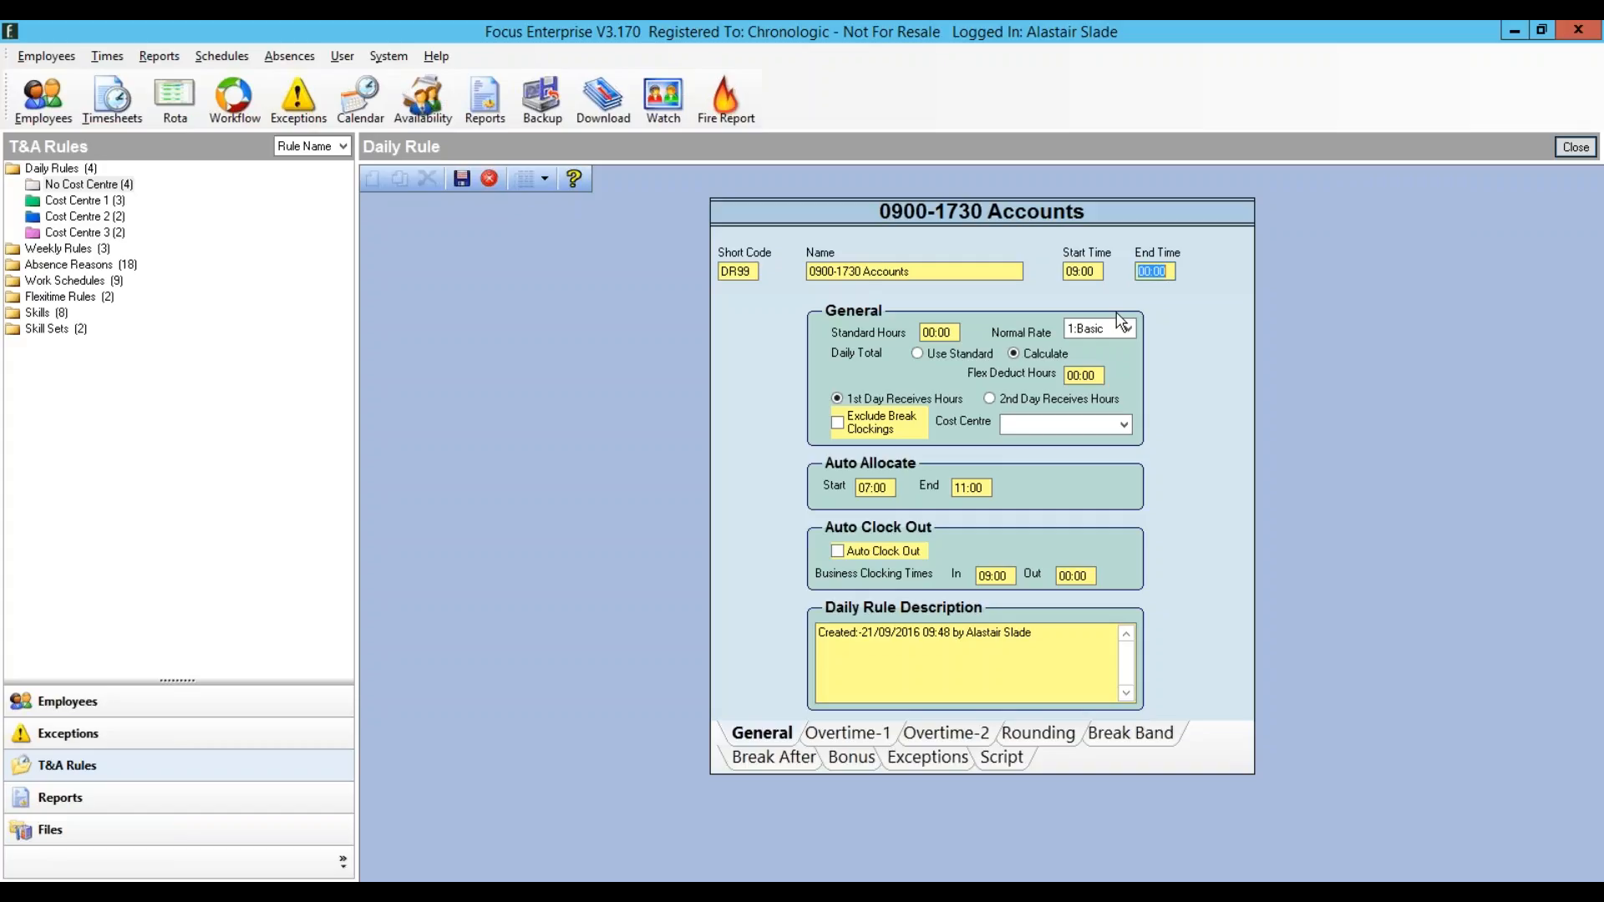
{"action": "type", "text": "1730"}
{"action": "key", "text": "Tab"}
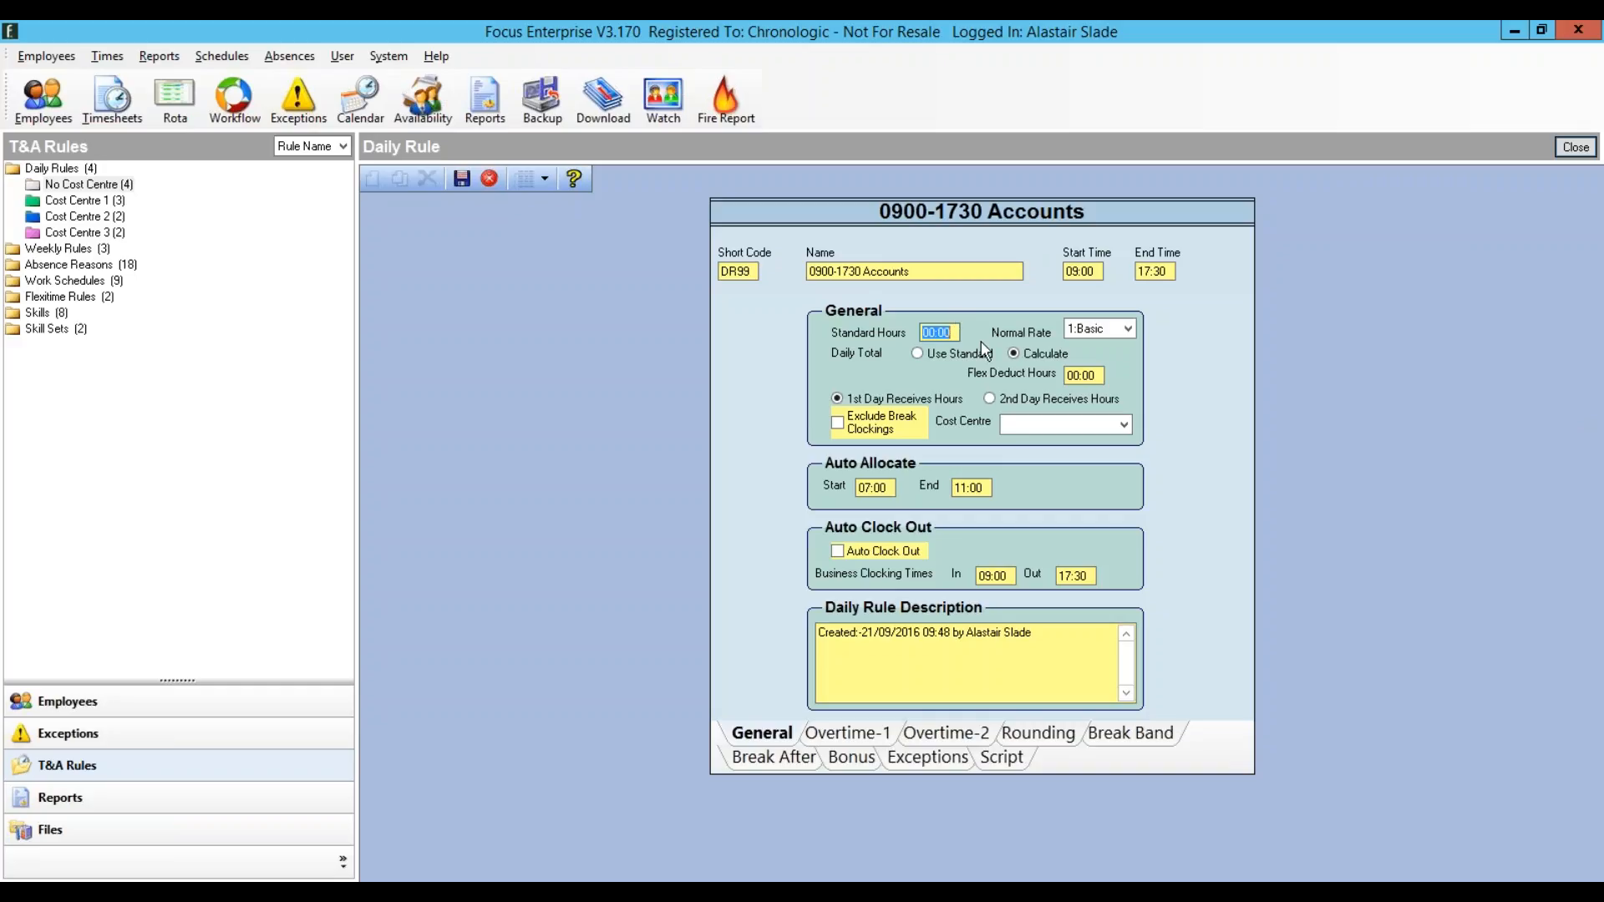
{"action": "type", "text": "07:30"}
Step: Add an overtime rate band from 17:30 to 24:00 below the basic band and assign it a rate
{"action": "left_click", "coordinate": [842, 735]}
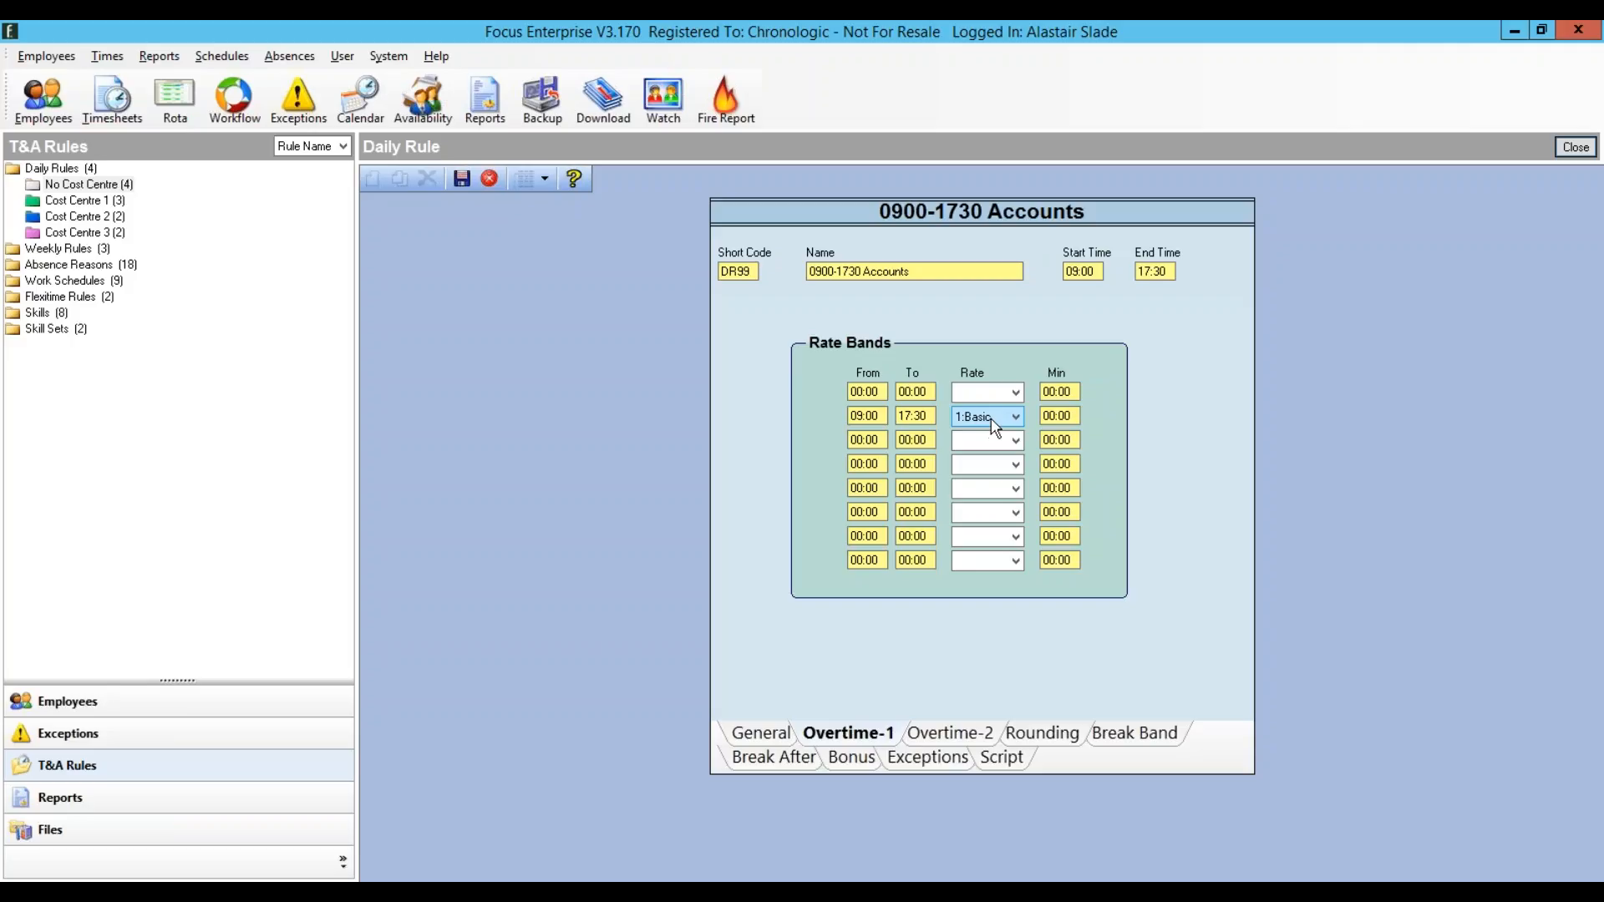
{"action": "left_click", "coordinate": [867, 441]}
{"action": "type", "text": "1730"}
{"action": "key", "text": "Tab"}
{"action": "type", "text": "2400"}
{"action": "left_click", "coordinate": [994, 440]}
{"action": "left_click", "coordinate": [982, 482]}
Step: Set Break After 1 to deduct 01:00 after 06:00 at 1:Basic with a 01:00 allowed break, and save the daily rule
{"action": "left_click", "coordinate": [1136, 735]}
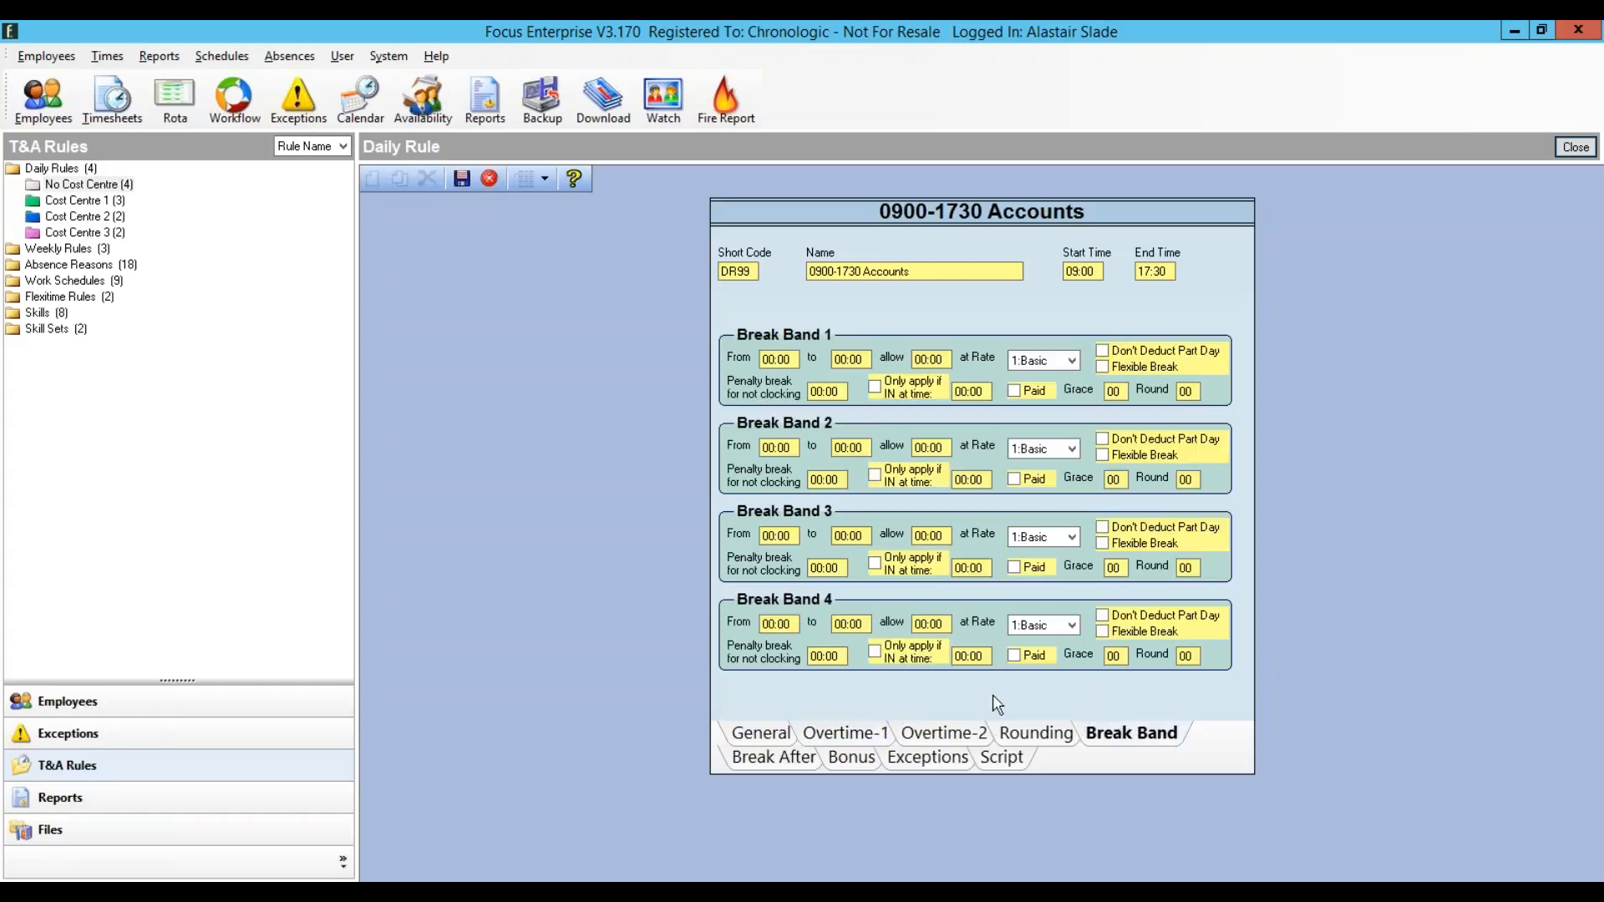
{"action": "left_click", "coordinate": [777, 759]}
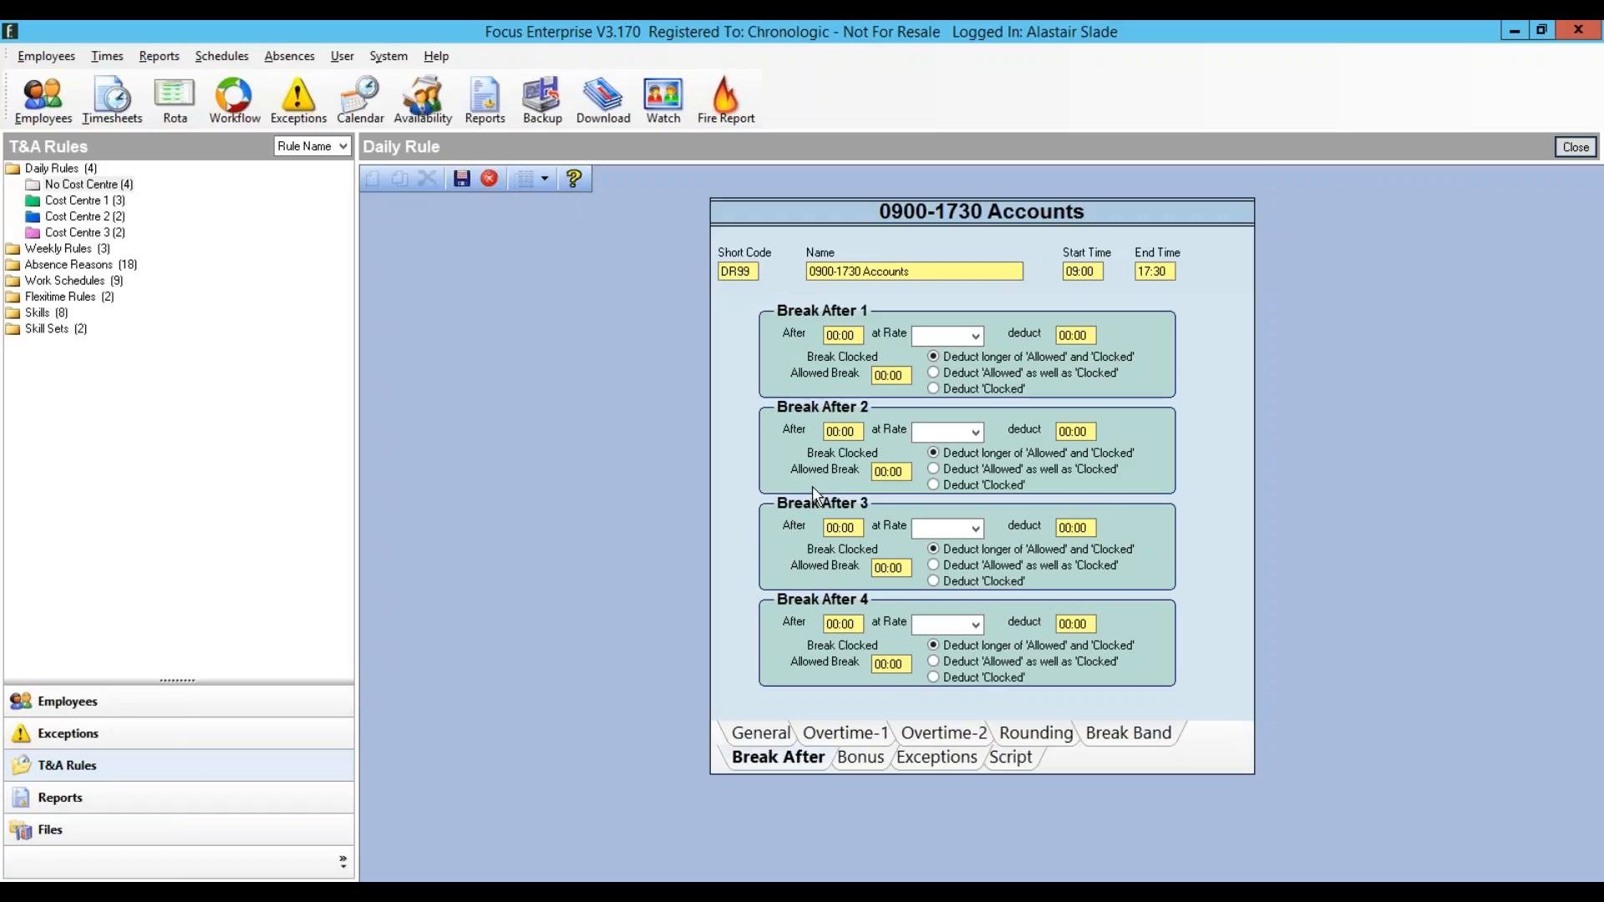
{"action": "left_click", "coordinate": [842, 336]}
{"action": "type", "text": "06"}
{"action": "left_click", "coordinate": [957, 338]}
{"action": "left_click", "coordinate": [944, 364]}
{"action": "left_click", "coordinate": [1072, 334]}
{"action": "type", "text": "0100"}
{"action": "left_click", "coordinate": [900, 377]}
{"action": "type", "text": "0100"}
{"action": "left_click", "coordinate": [464, 179]}
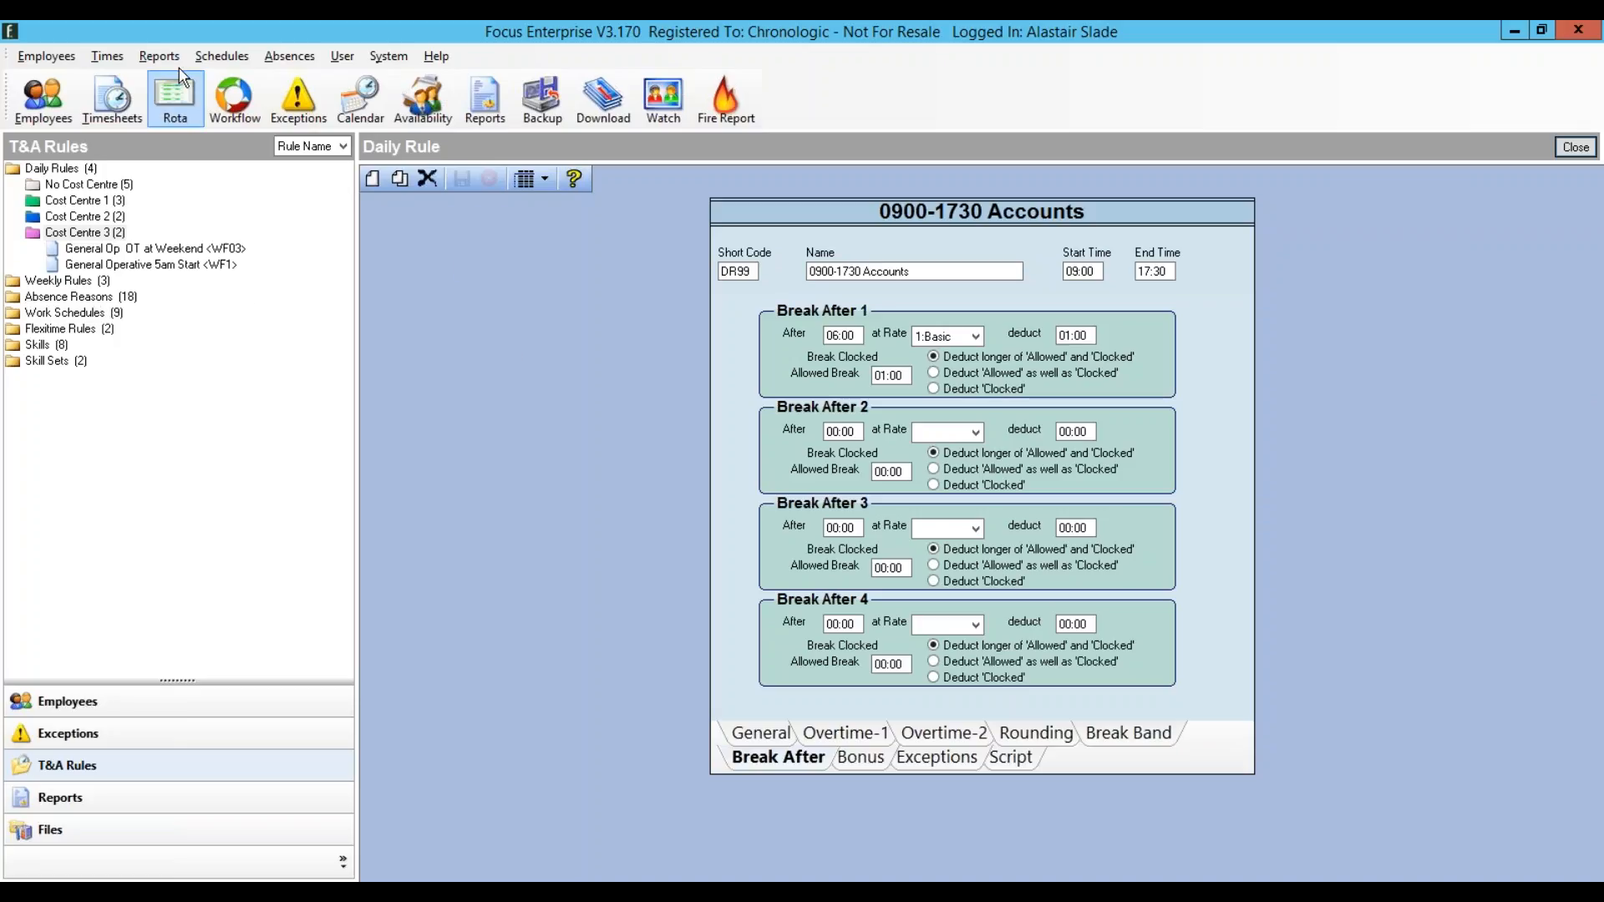
Step: Open the "1400-2200 Pre Authorised" work schedule to examine its weekly layout of daily rules
{"action": "double_click", "coordinate": [83, 312]}
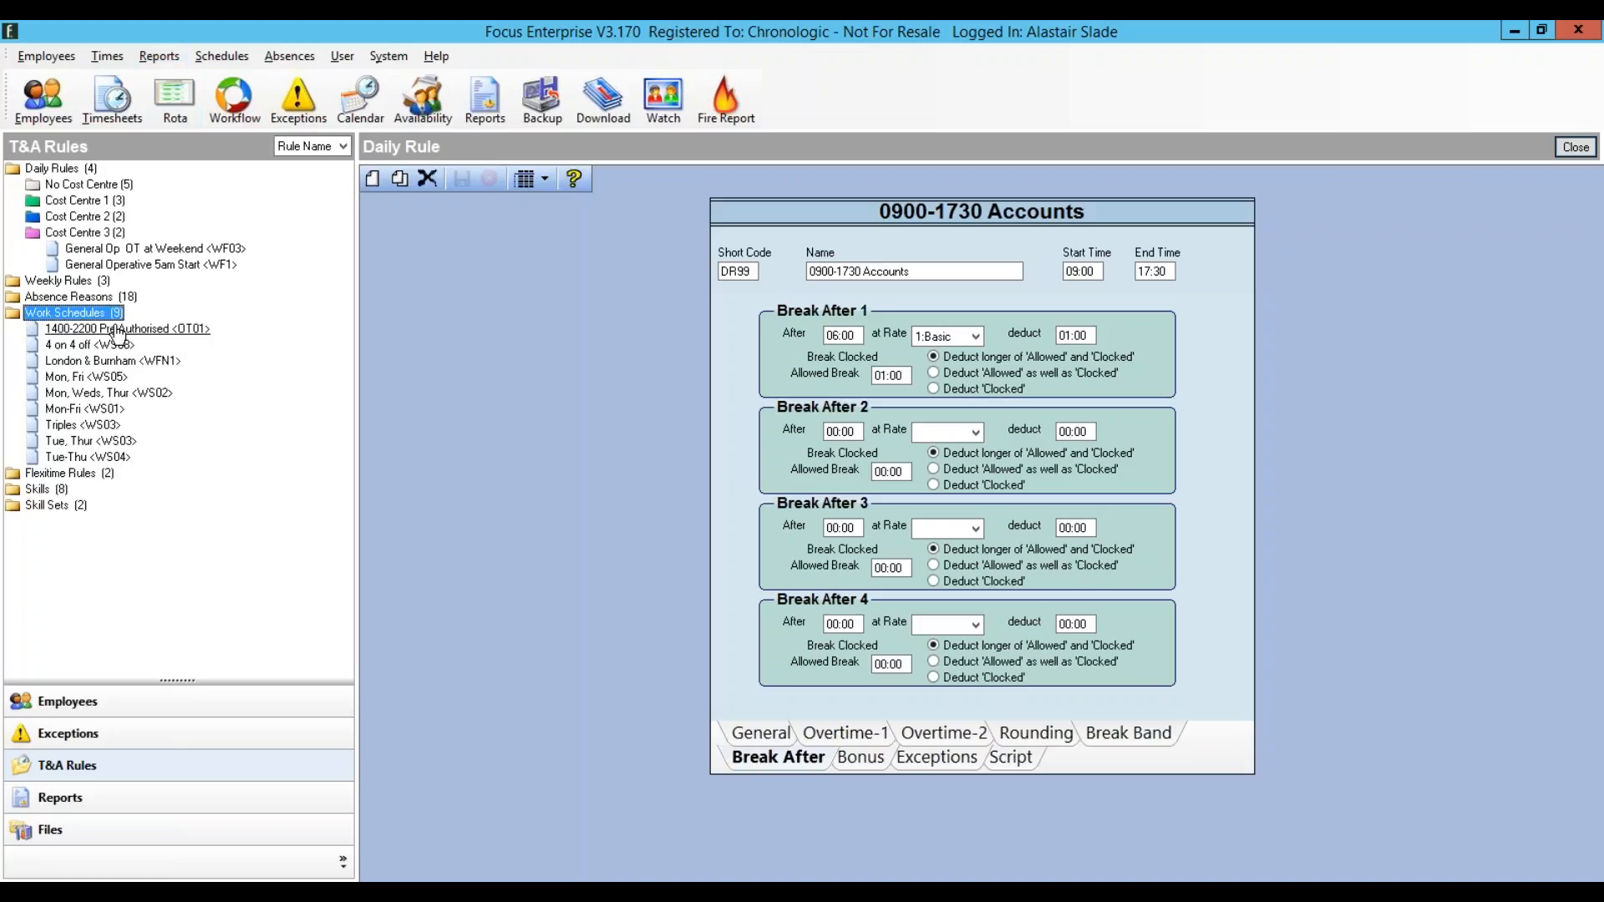
{"action": "left_click", "coordinate": [93, 330]}
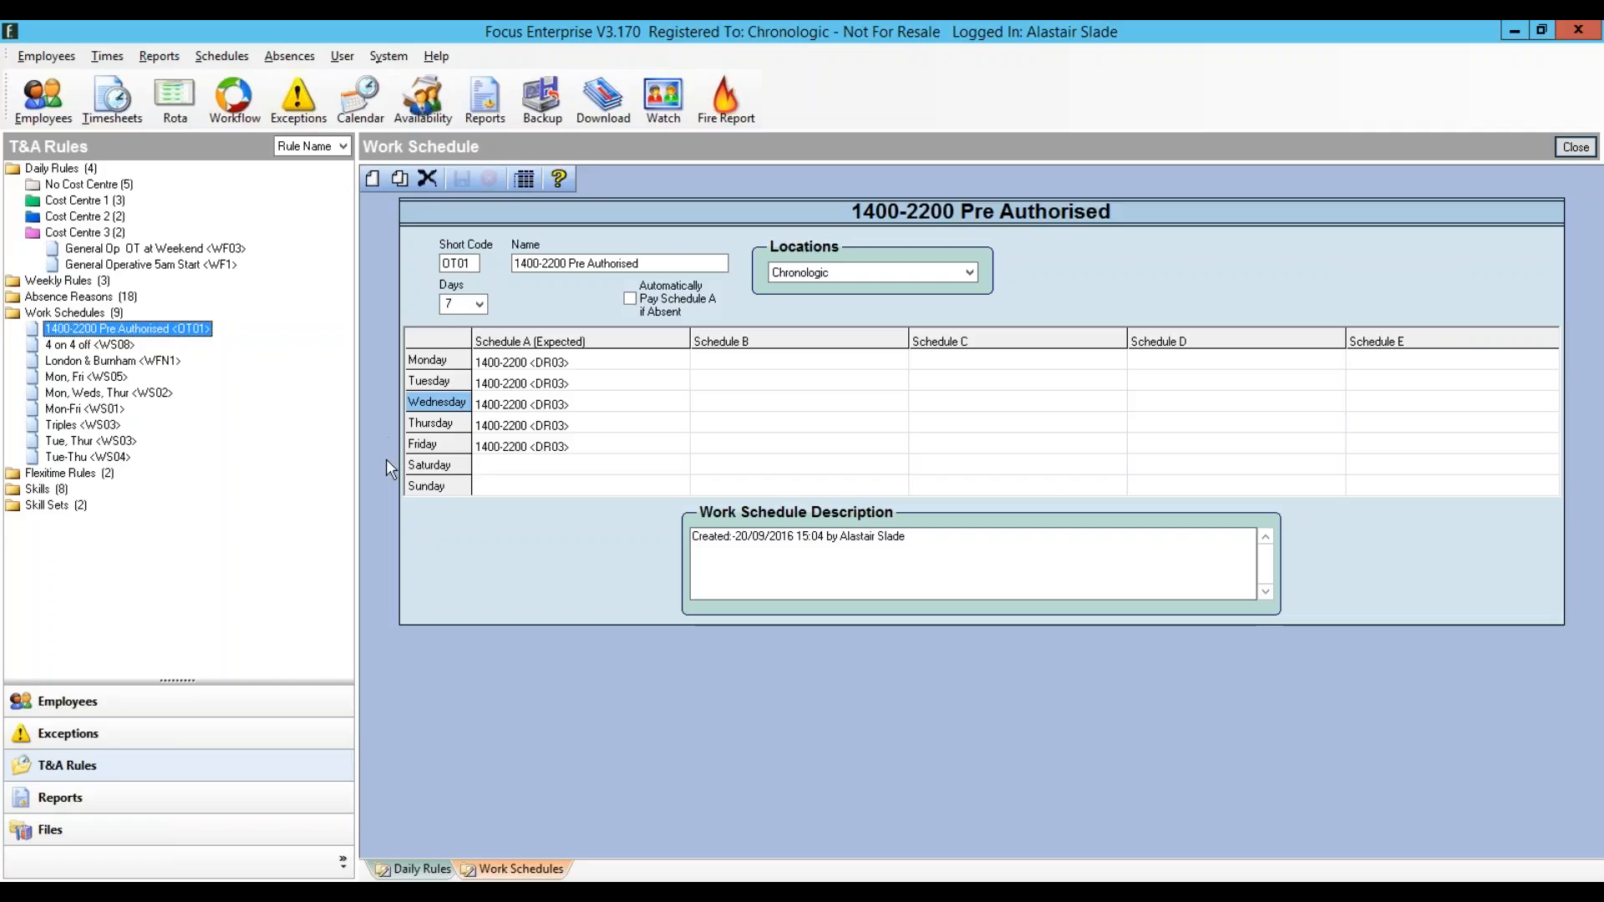
Step: Examine the Work Schedule values offered in the group actions for the Afternoon Shift employees, and cancel without applying
{"action": "left_click", "coordinate": [40, 111]}
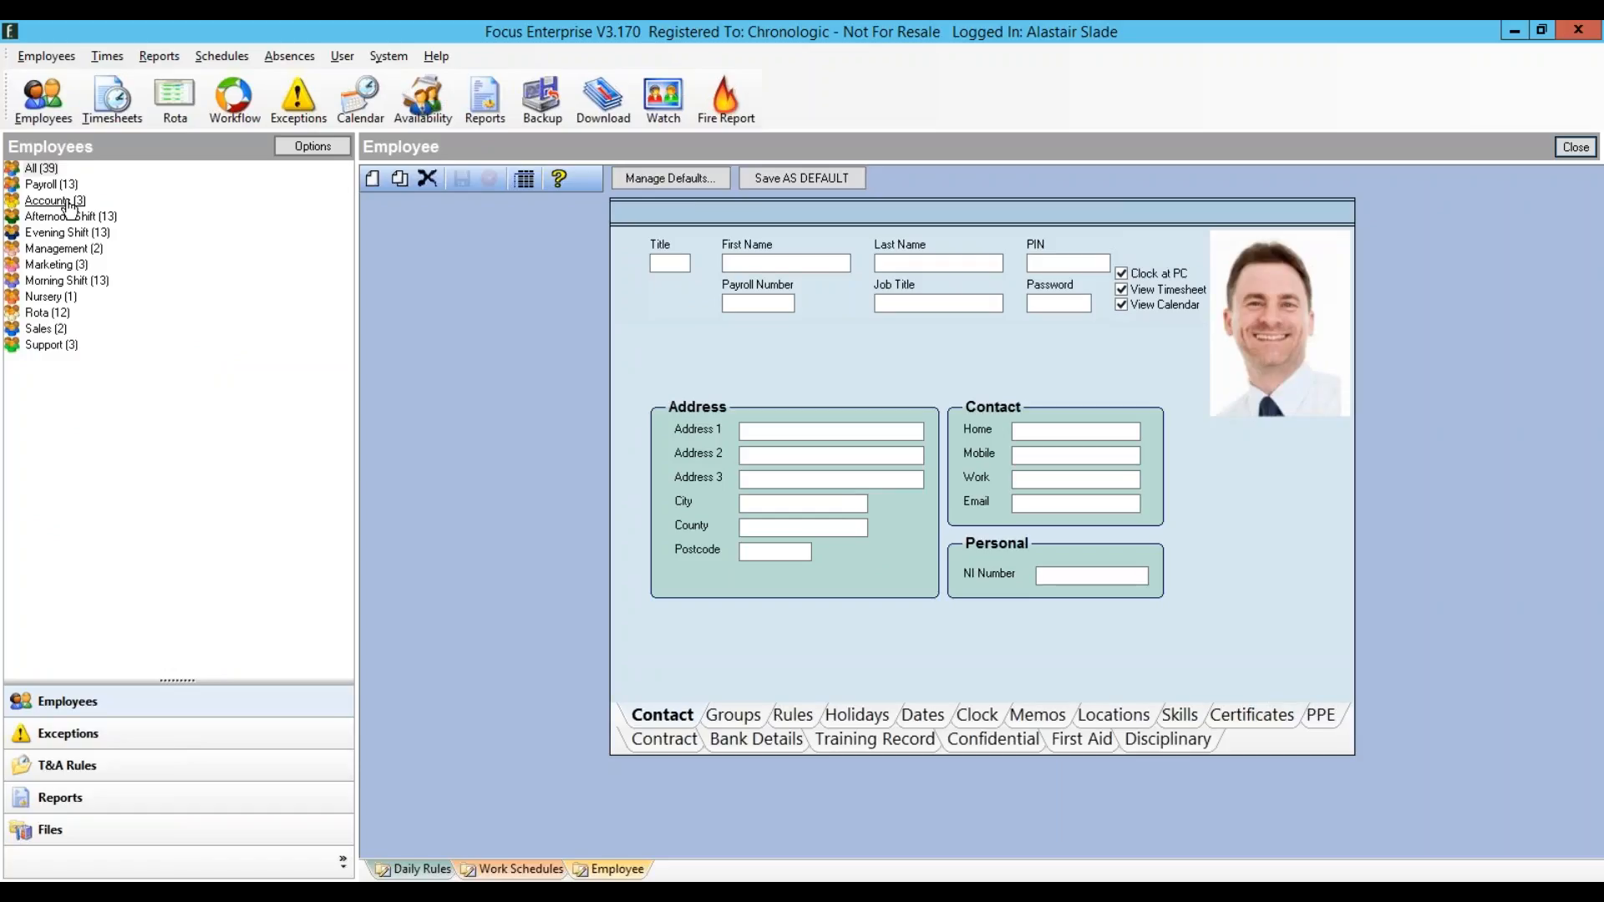
{"action": "left_click", "coordinate": [71, 217]}
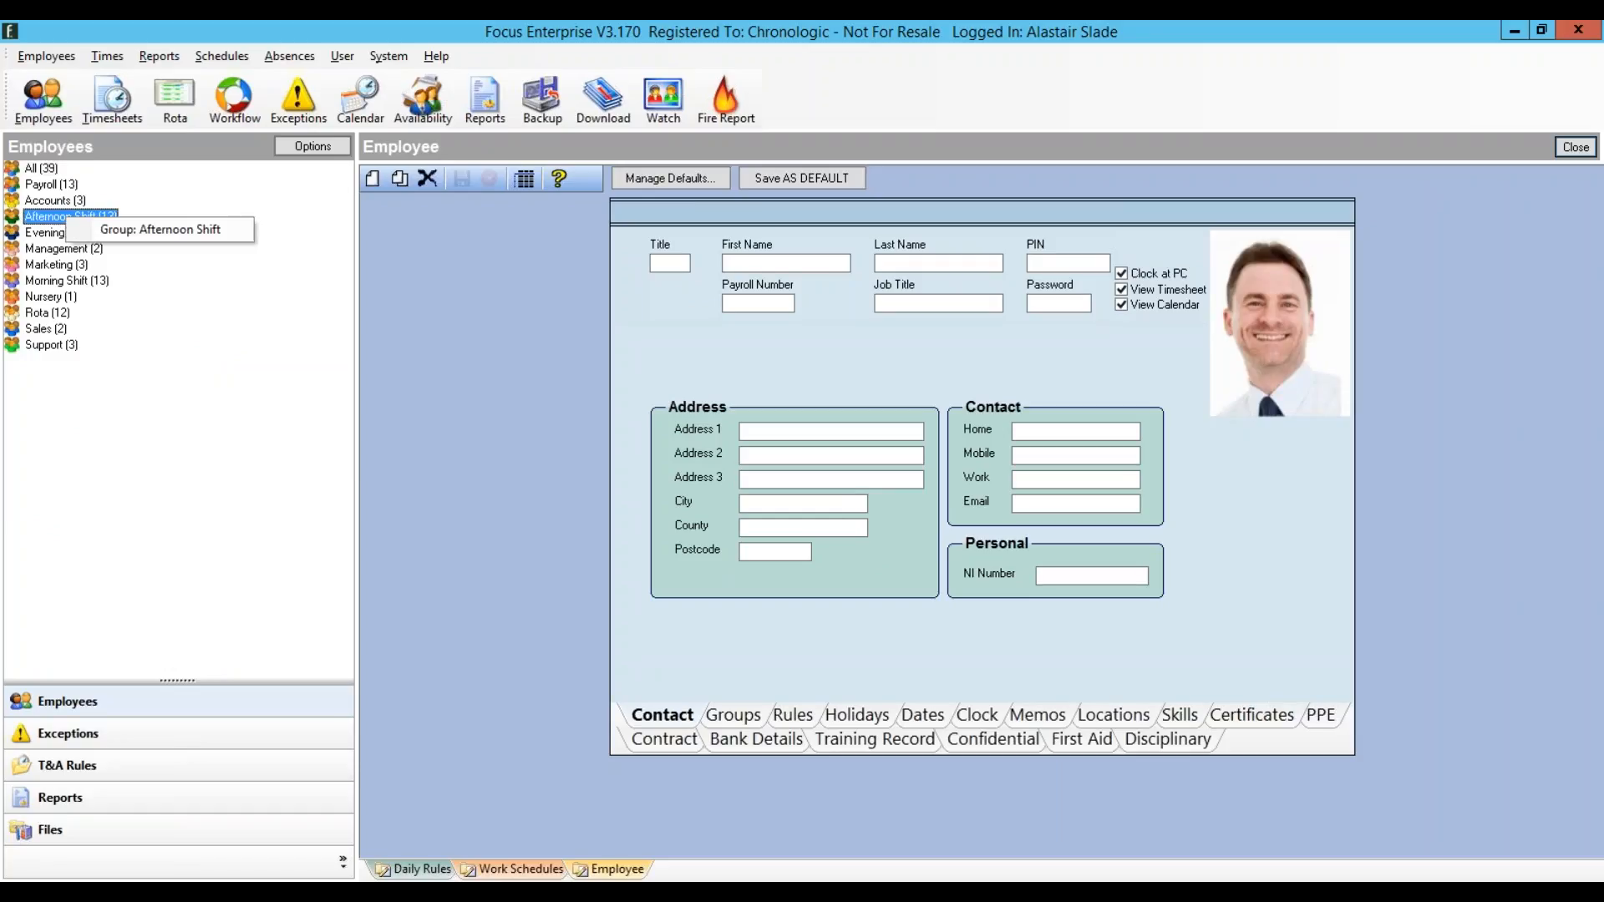
{"action": "left_click", "coordinate": [127, 233]}
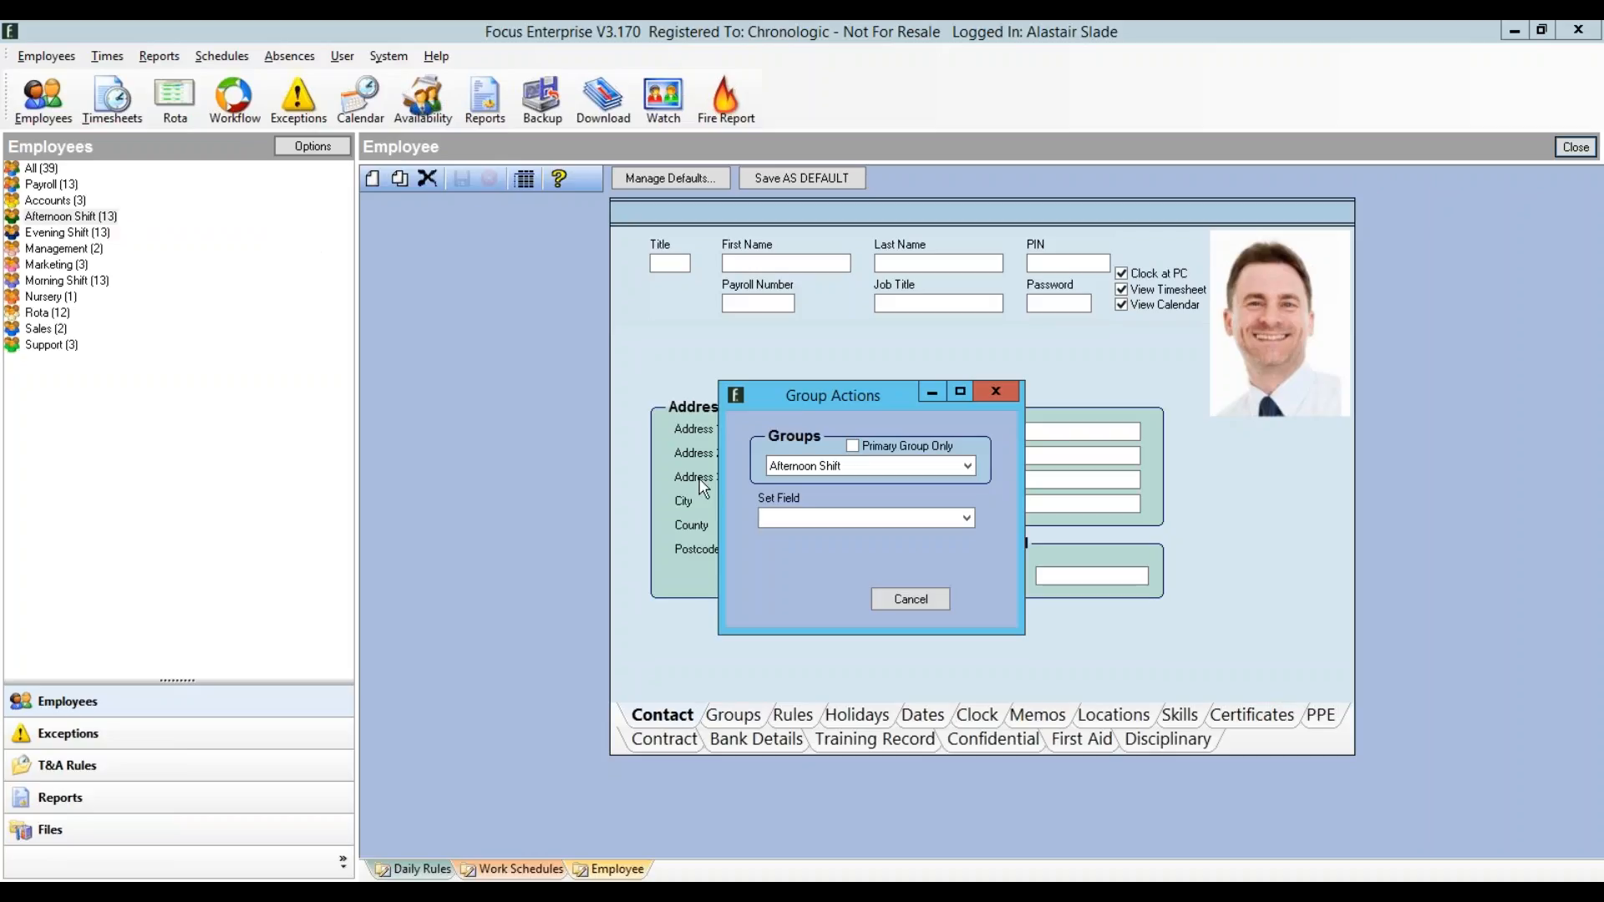
{"action": "left_click", "coordinate": [967, 518]}
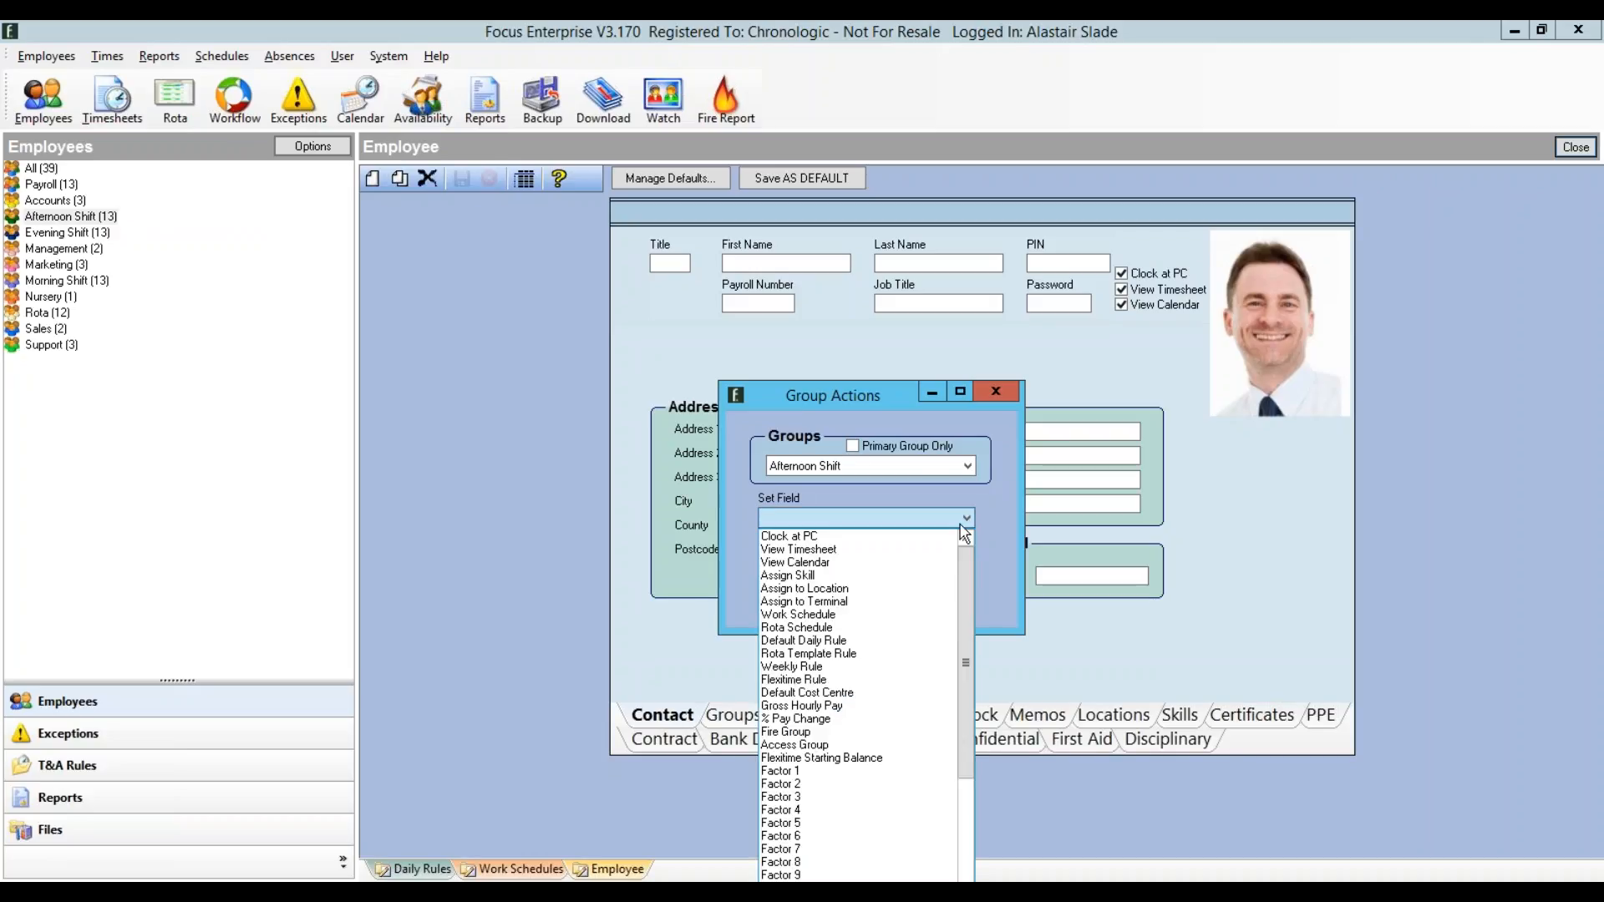
{"action": "left_click", "coordinate": [911, 619]}
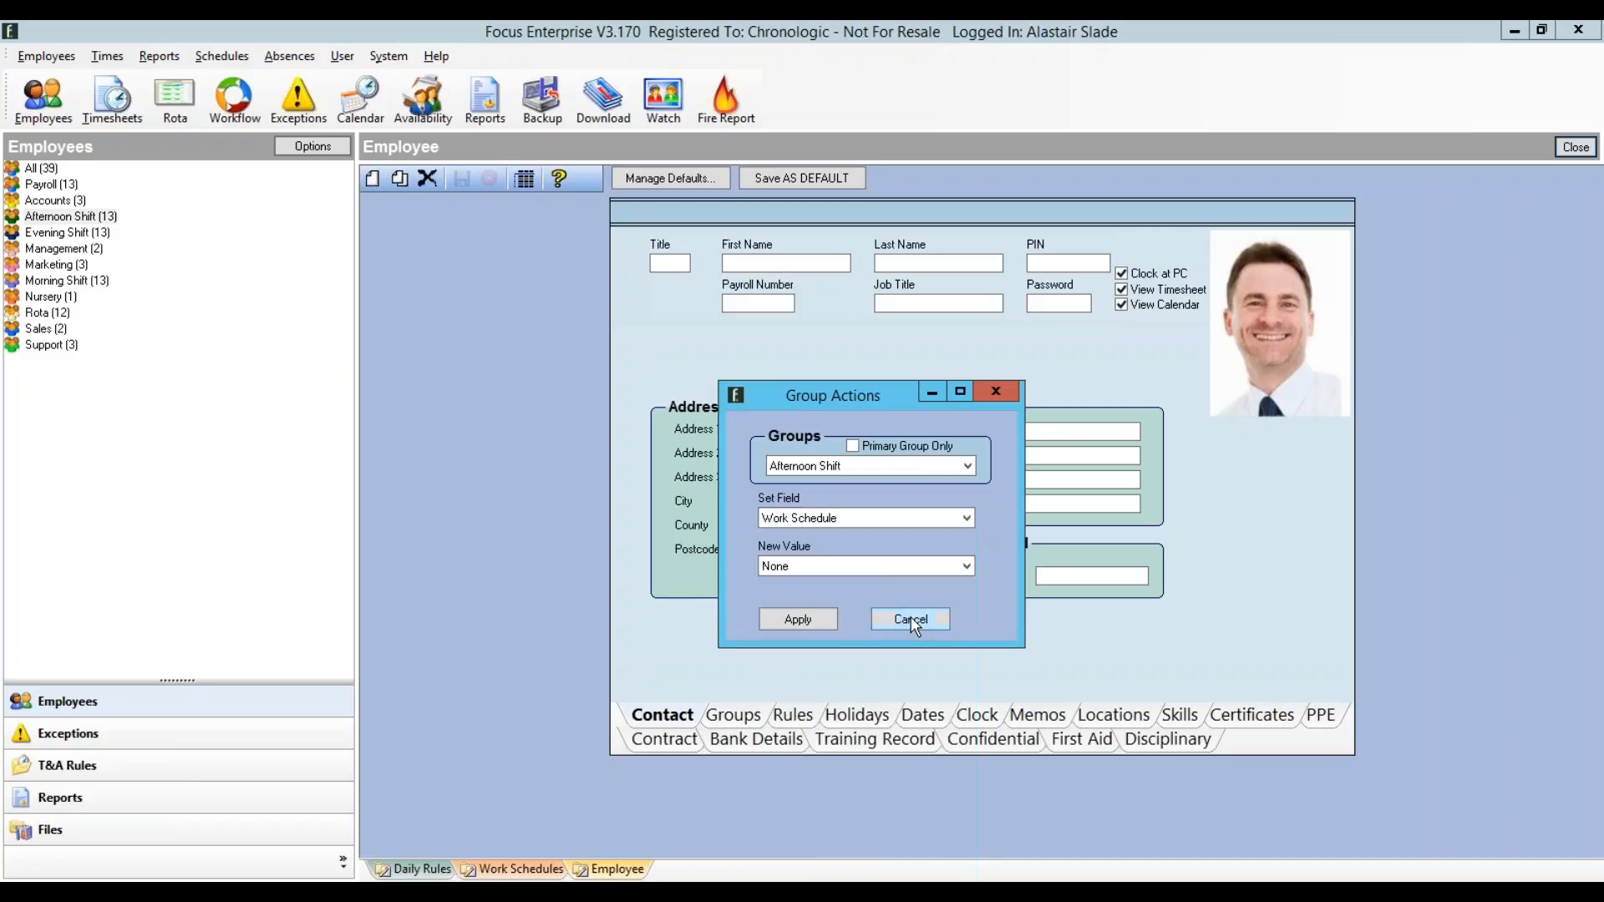
{"action": "left_click", "coordinate": [844, 570]}
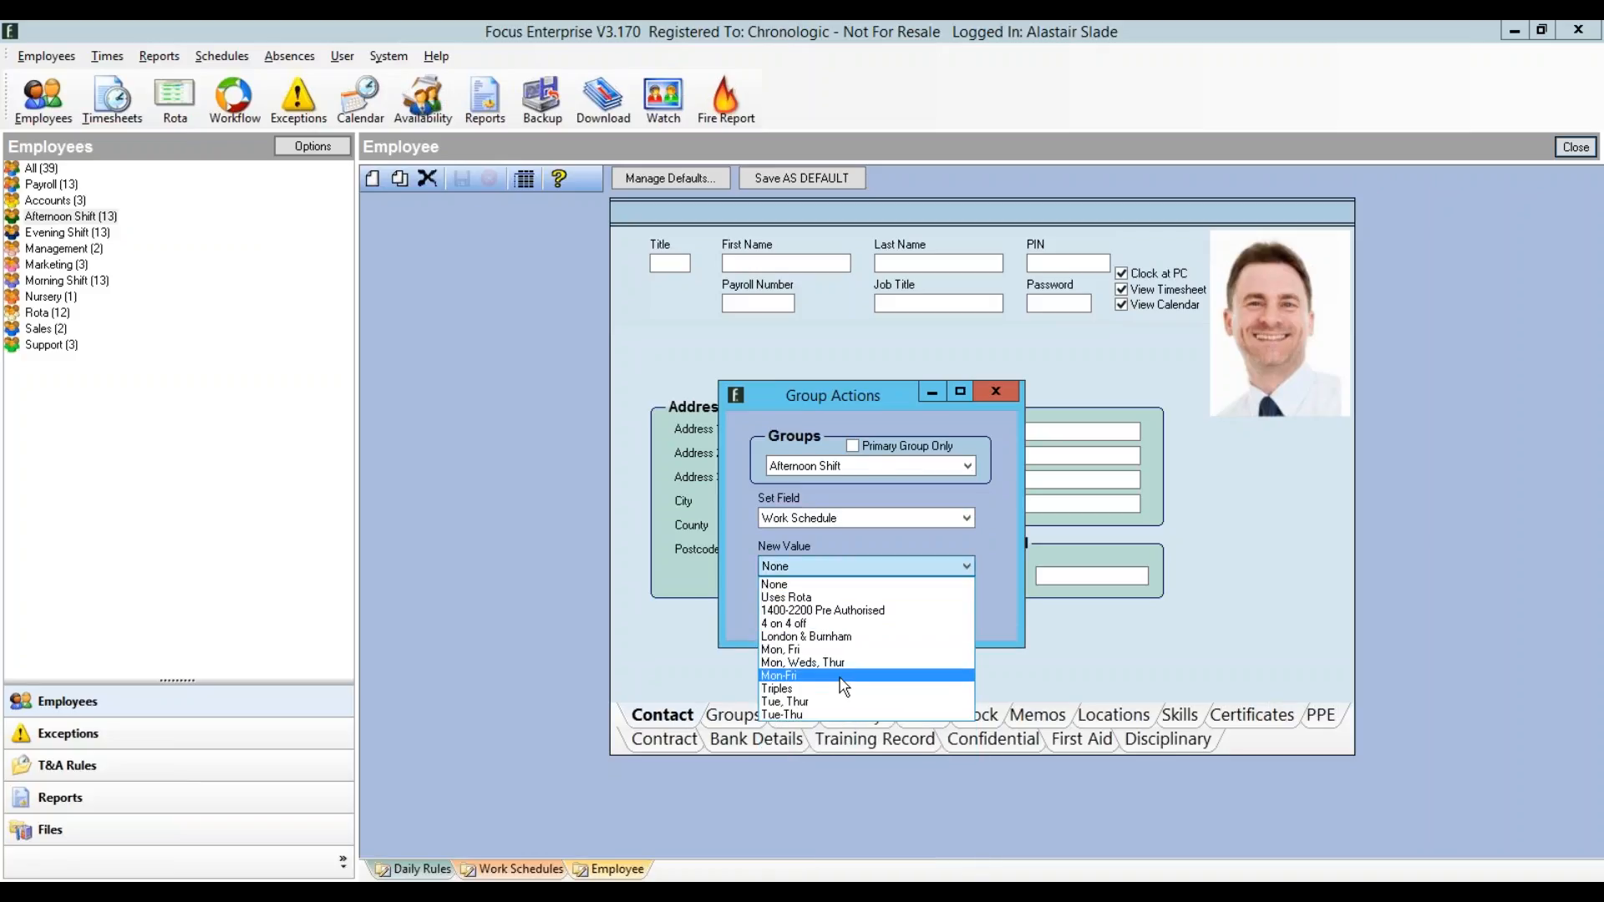
{"action": "left_click", "coordinate": [991, 566]}
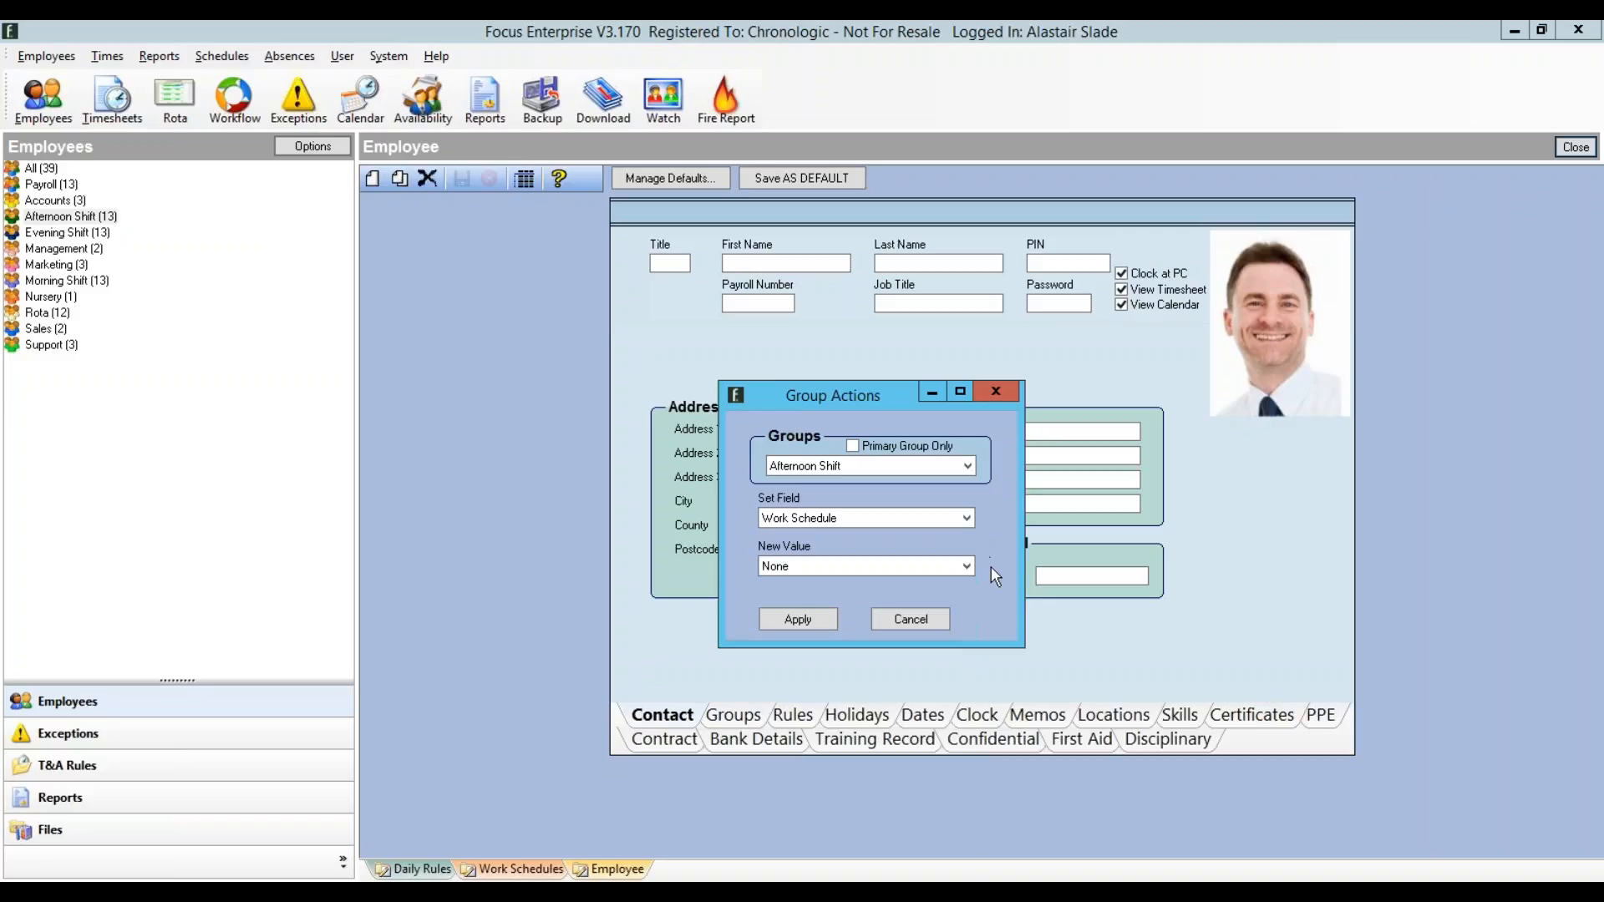
{"action": "left_click", "coordinate": [910, 620]}
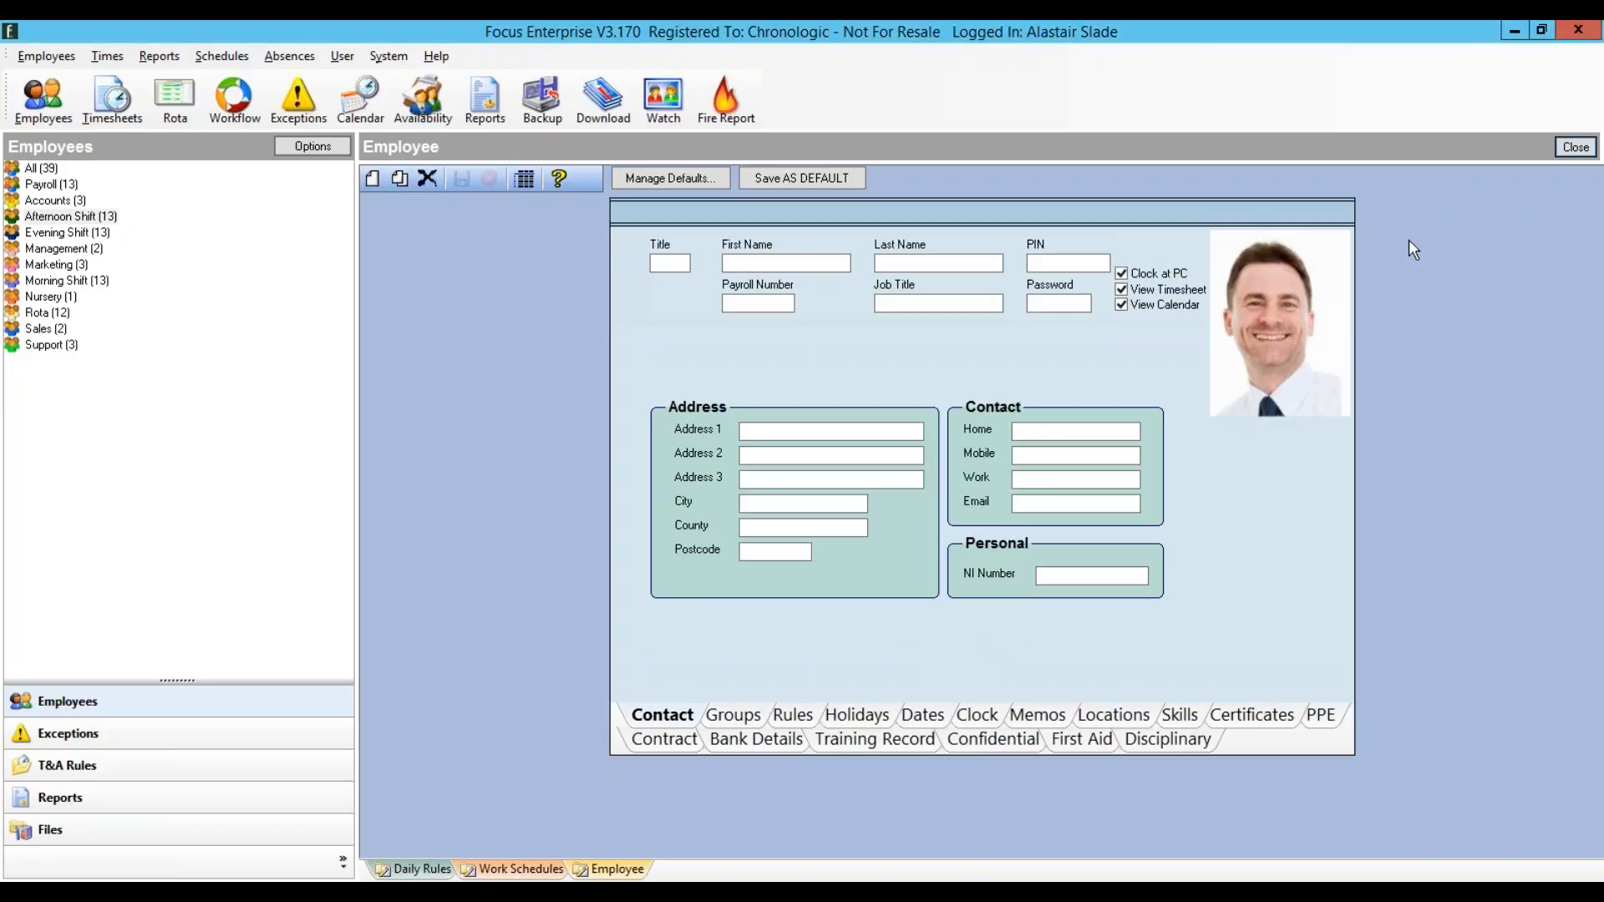
Step: Create and save a new work schedule with short code WS99 and the name "Accounts 9-1730 Mon Fri"
{"action": "left_click", "coordinate": [1567, 154]}
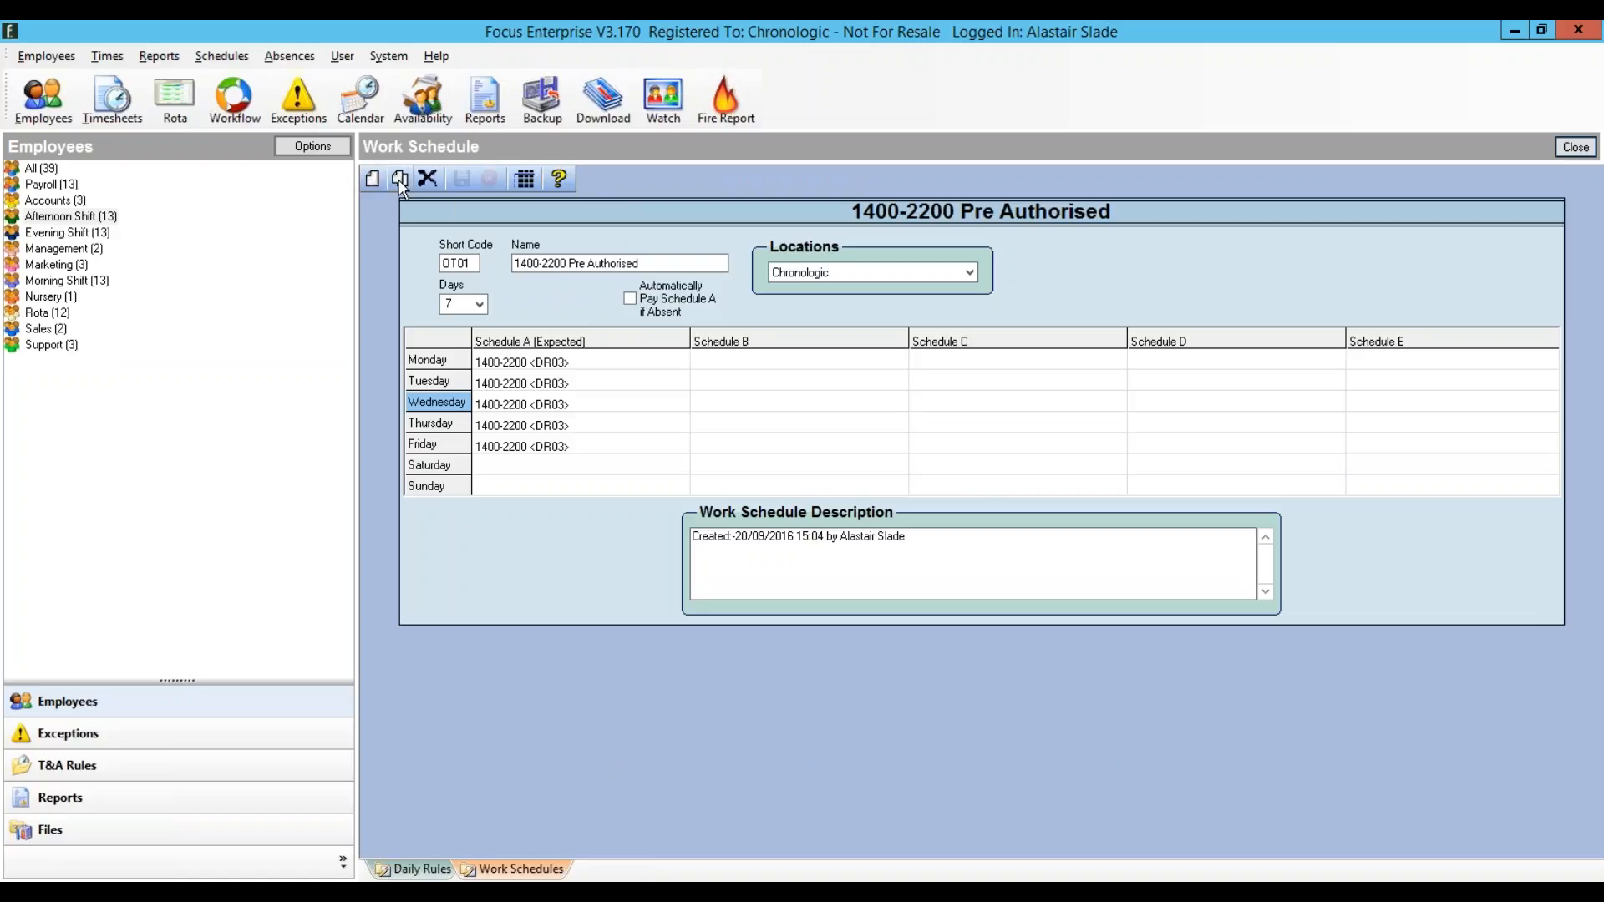
{"action": "left_click", "coordinate": [373, 181]}
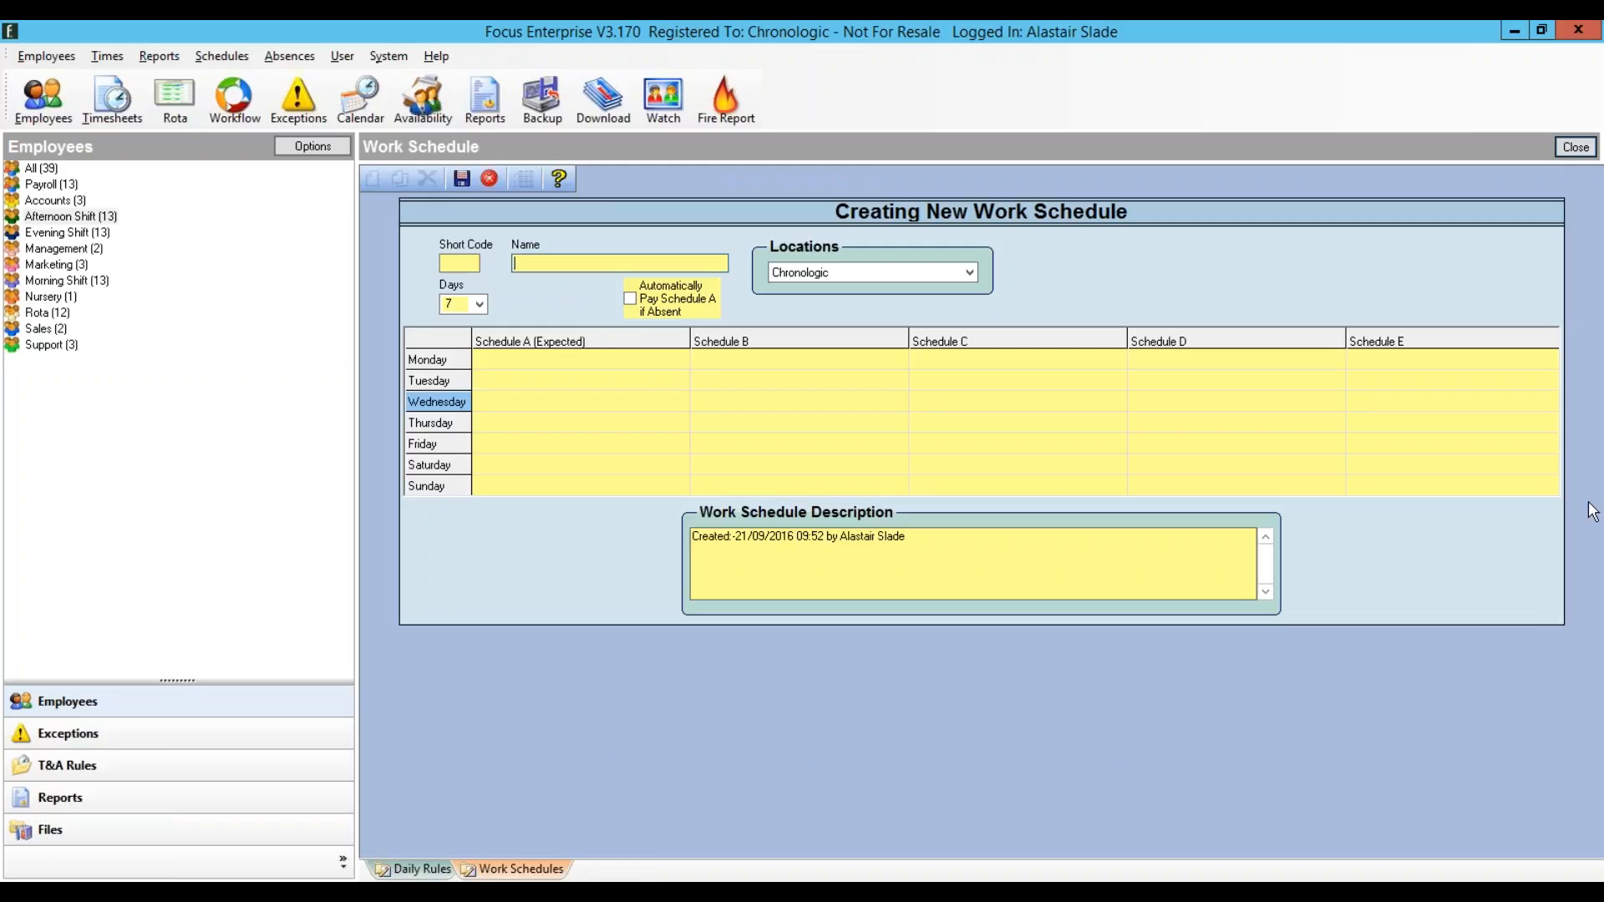
{"action": "key", "text": "shift+Tab"}
{"action": "type", "text": "WS99"}
{"action": "type", "text": "Accounts"}
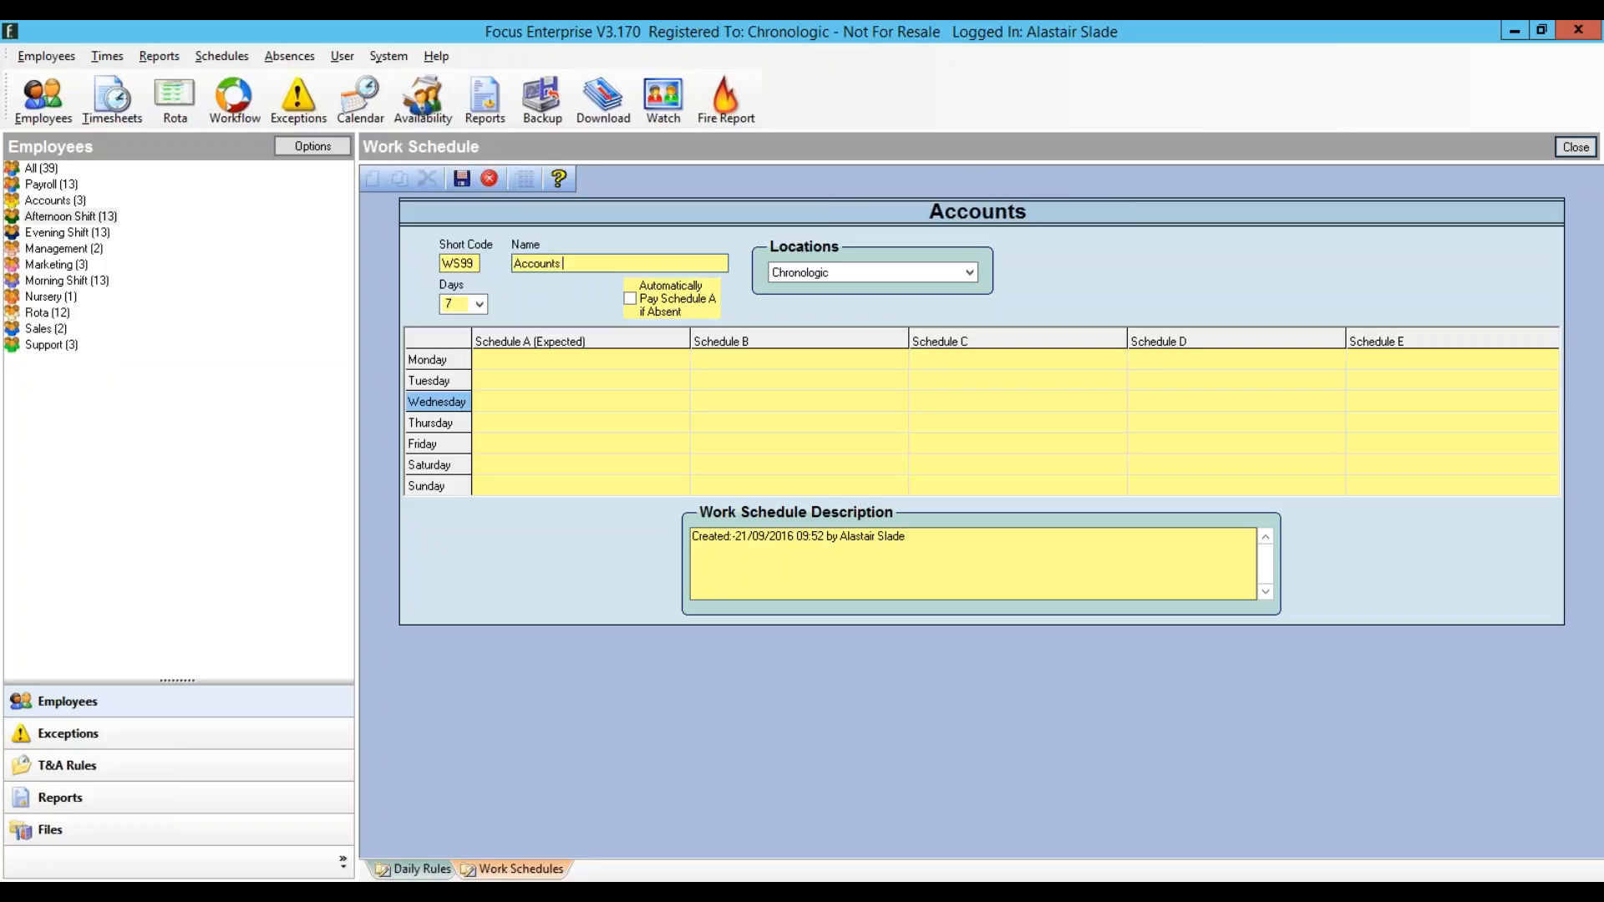
{"action": "type", "text": " 9"}
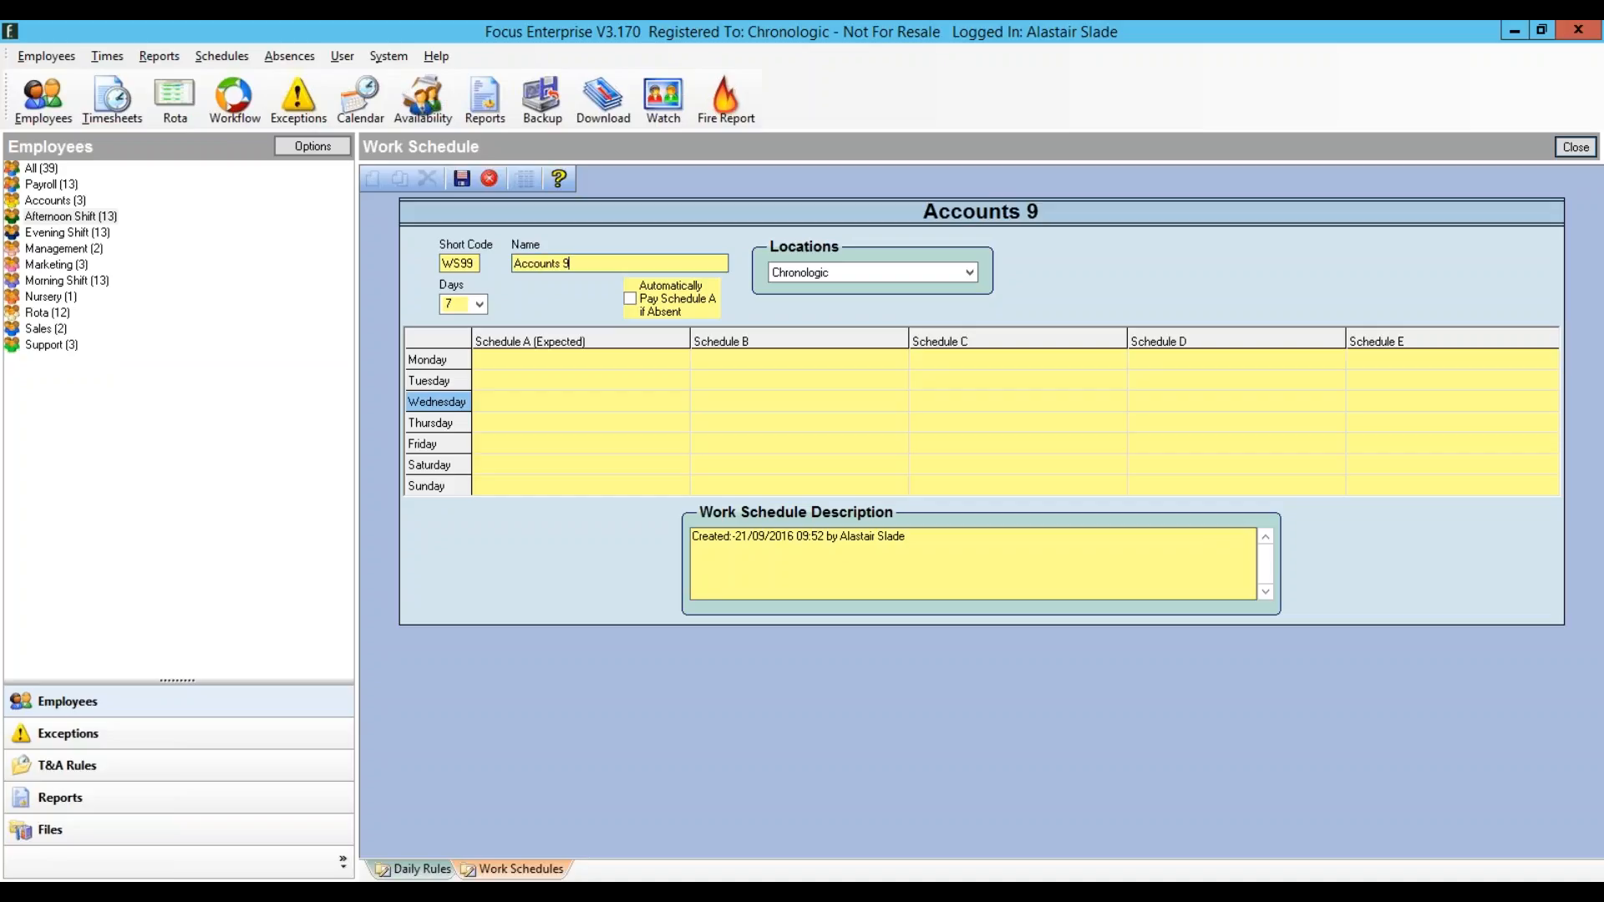
{"action": "type", "text": "-17"}
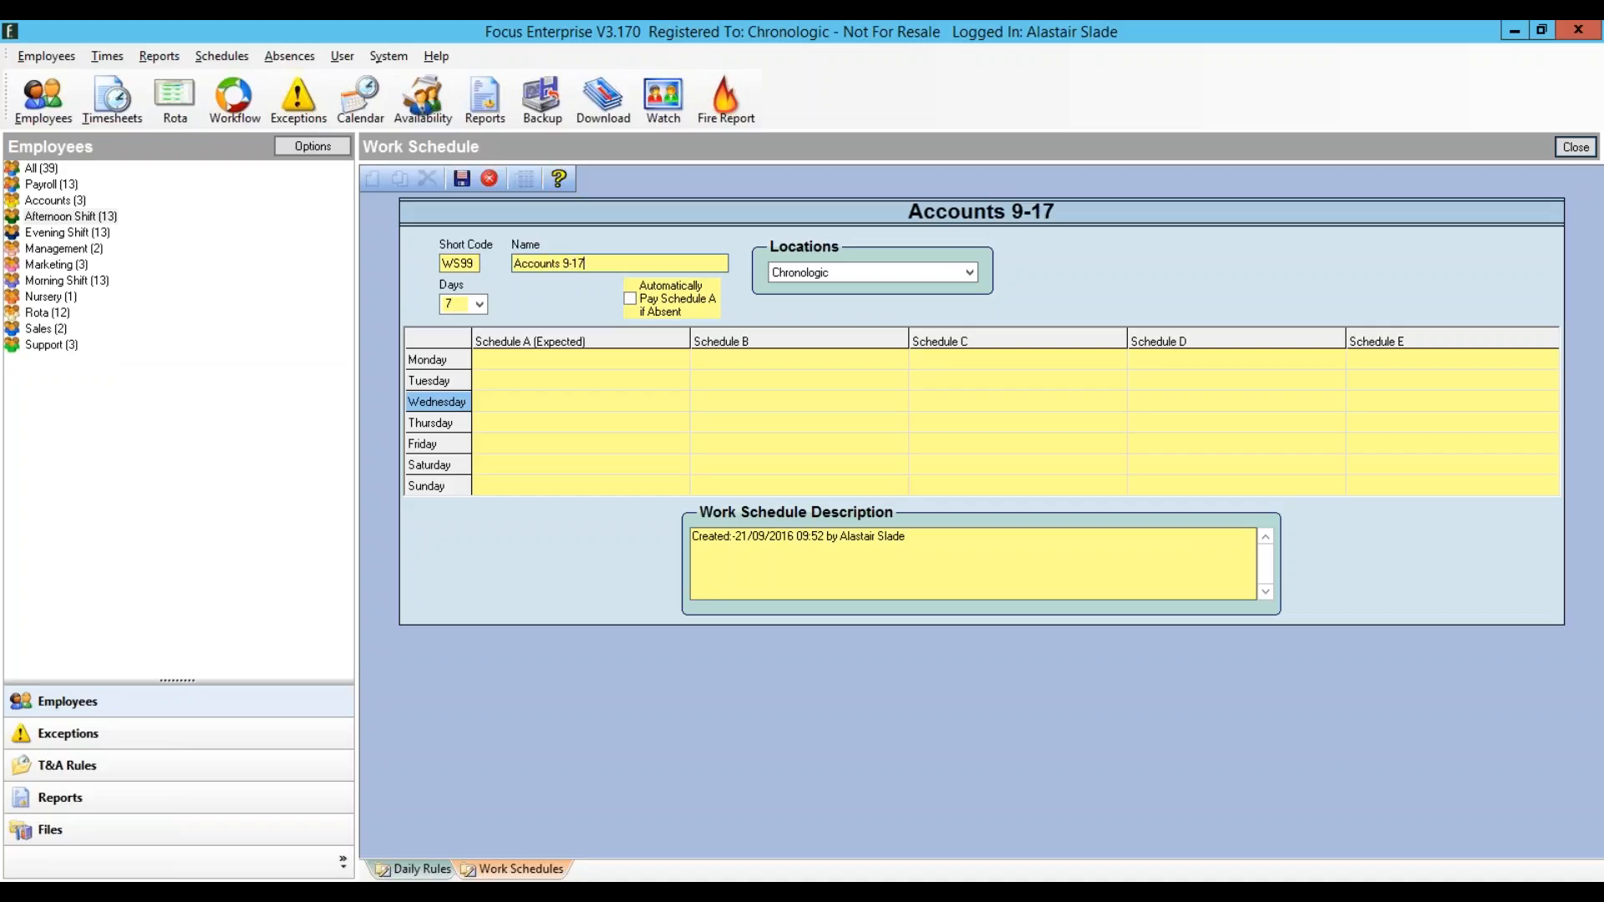
{"action": "type", "text": "30 Mon Fri"}
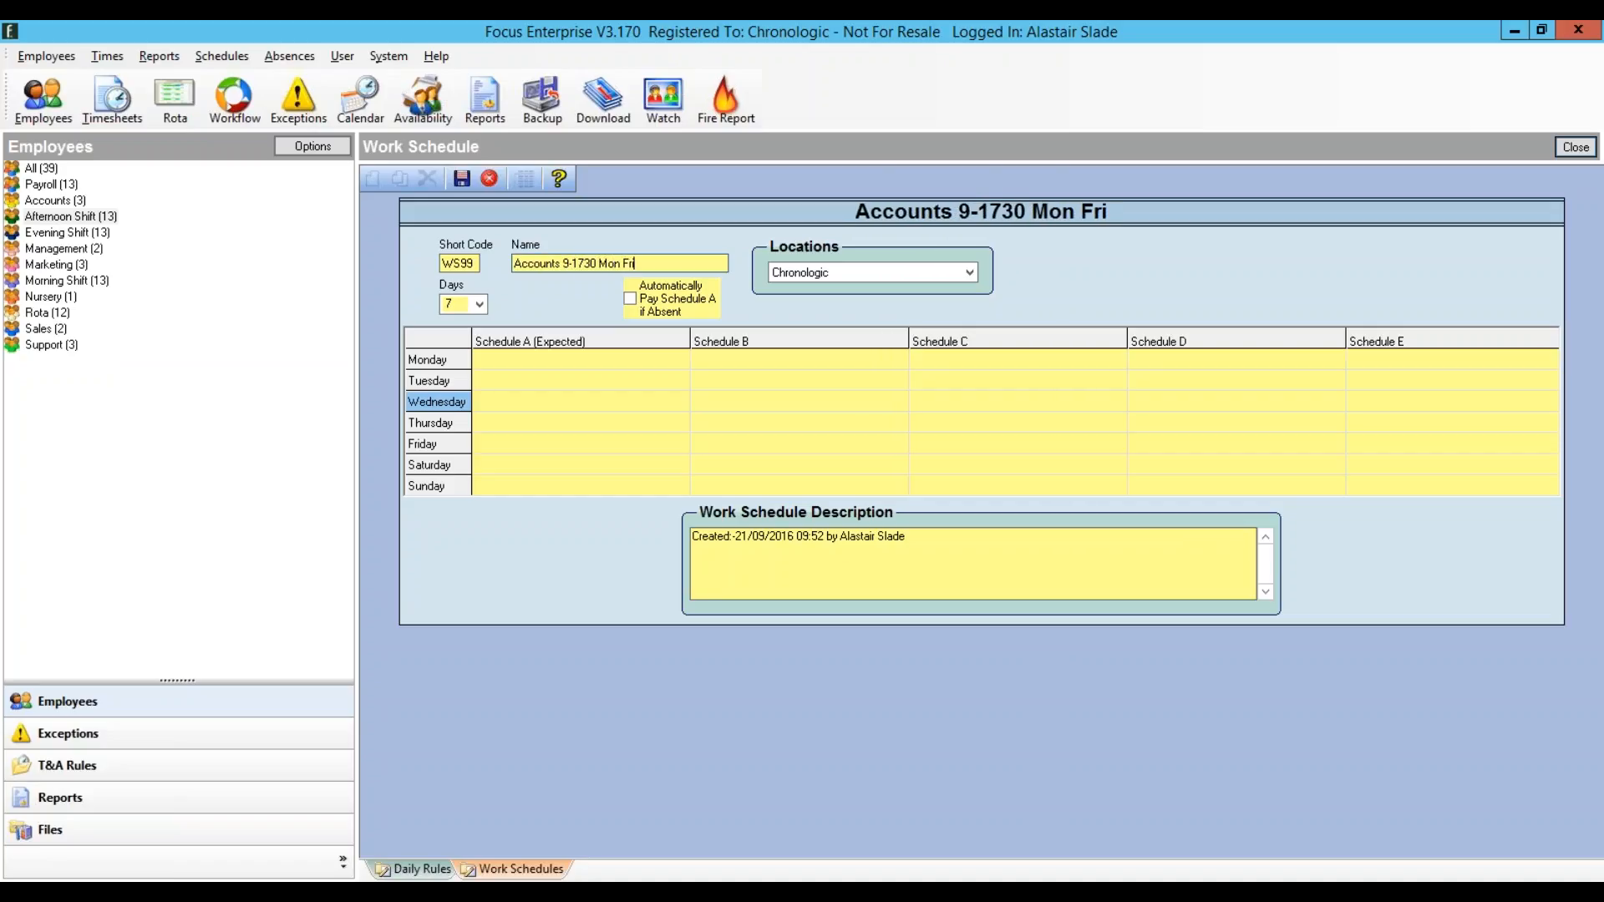
{"action": "type", "text": "da"}
{"action": "key", "text": "BackSpace"}
{"action": "key", "text": "BackSpace"}
{"action": "left_click", "coordinate": [462, 178]}
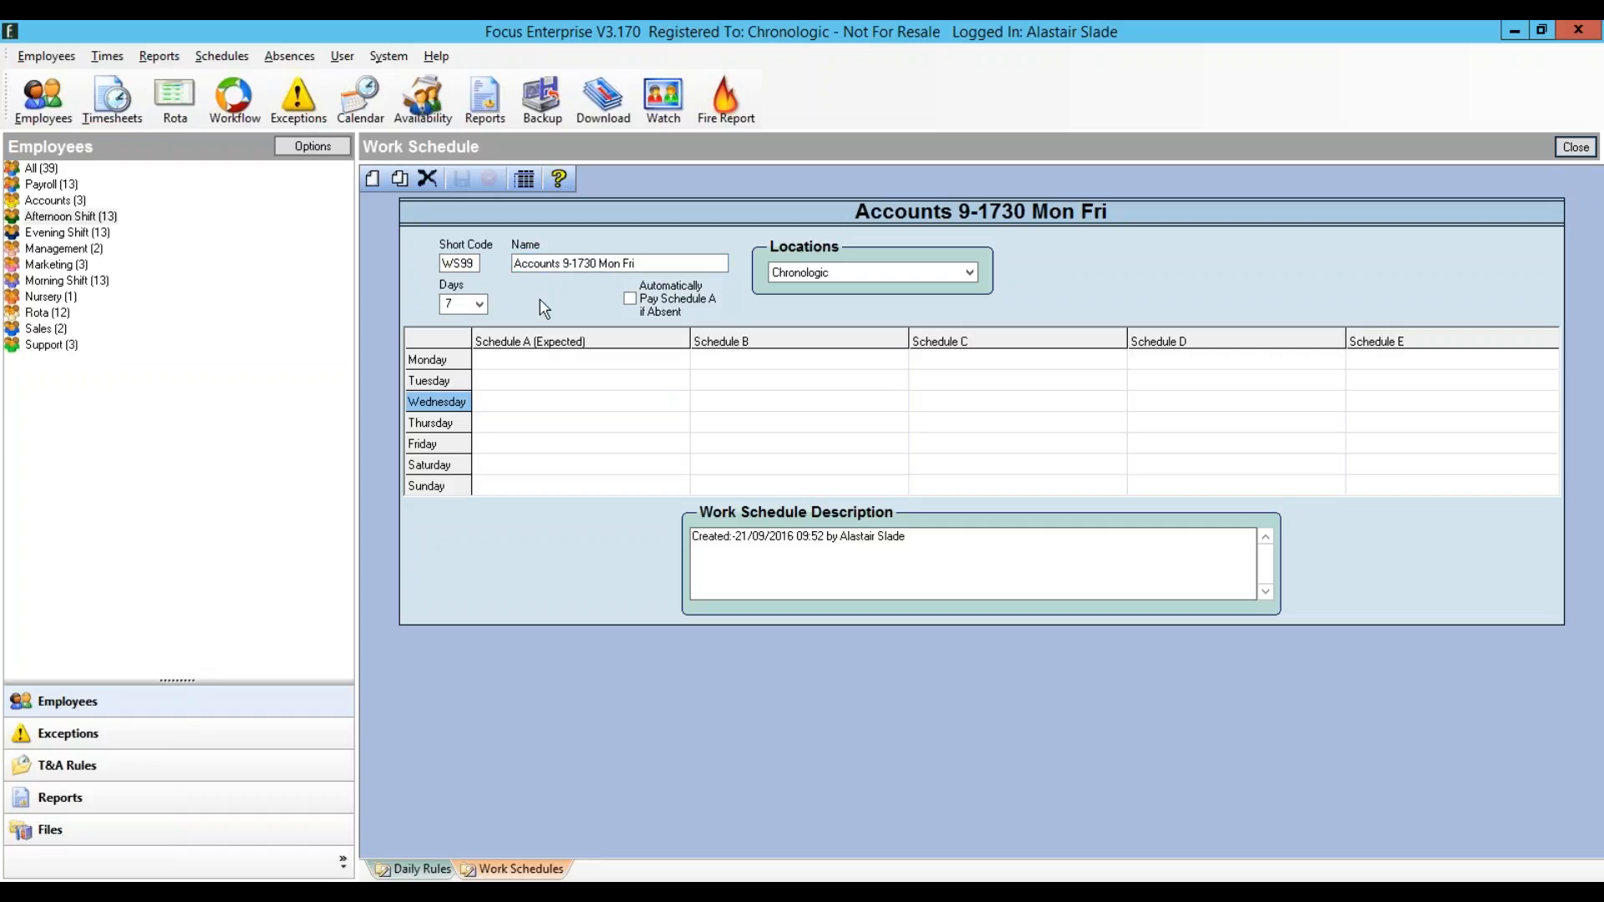
Step: Show the T&A rules list and examine the day counts offered for the Accounts work schedule, without changing the number of days
{"action": "left_click", "coordinate": [139, 777]}
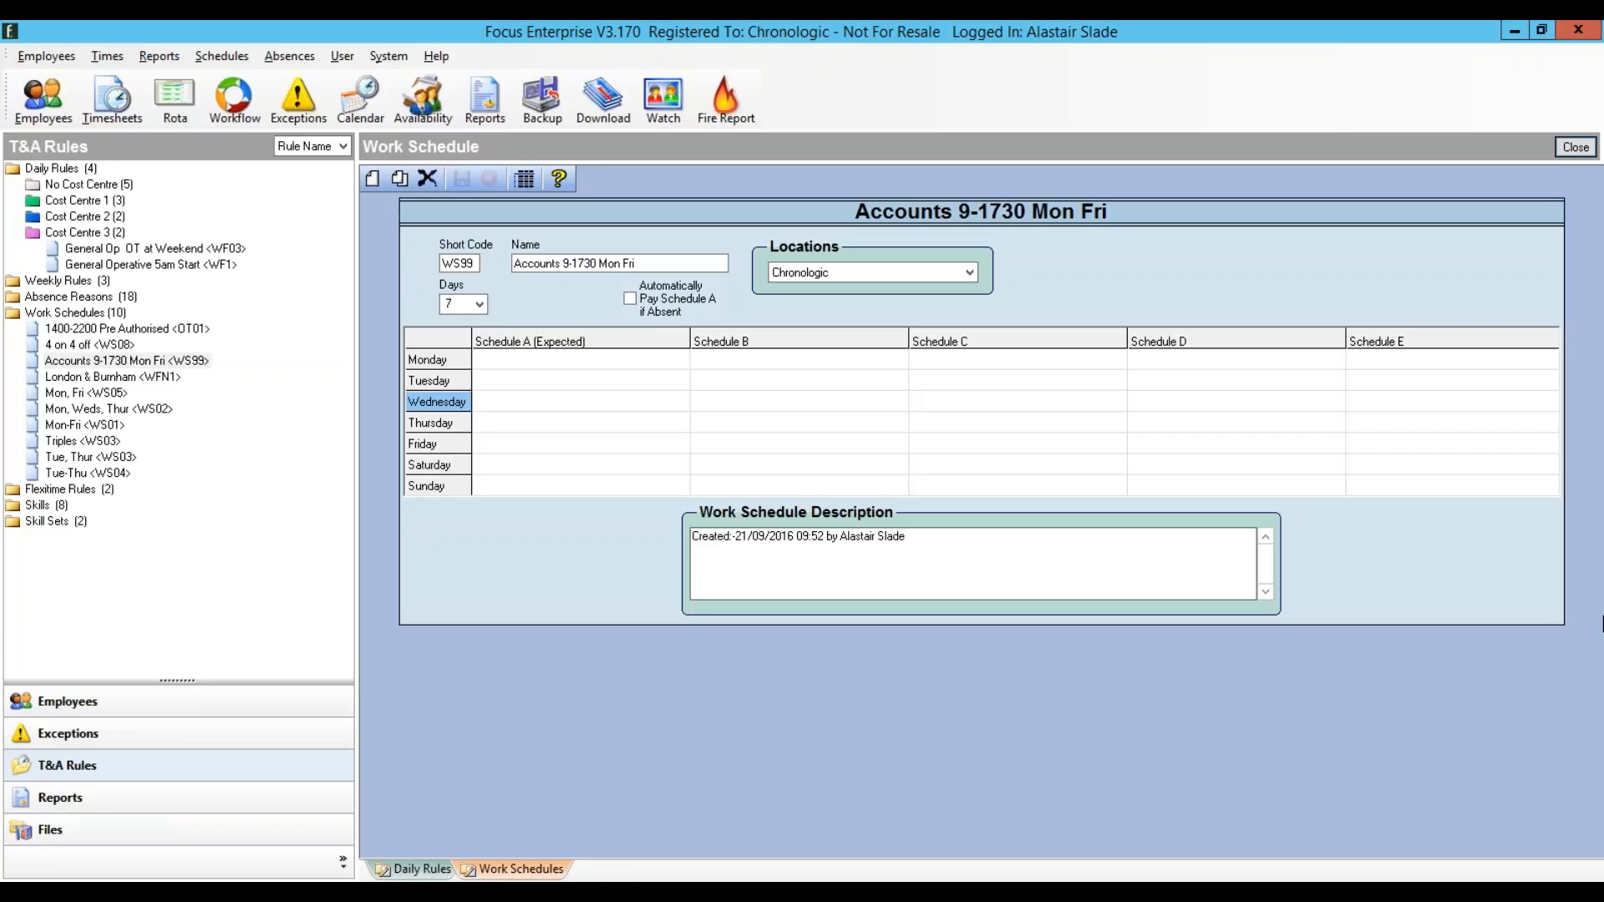
{"action": "left_click", "coordinate": [479, 304]}
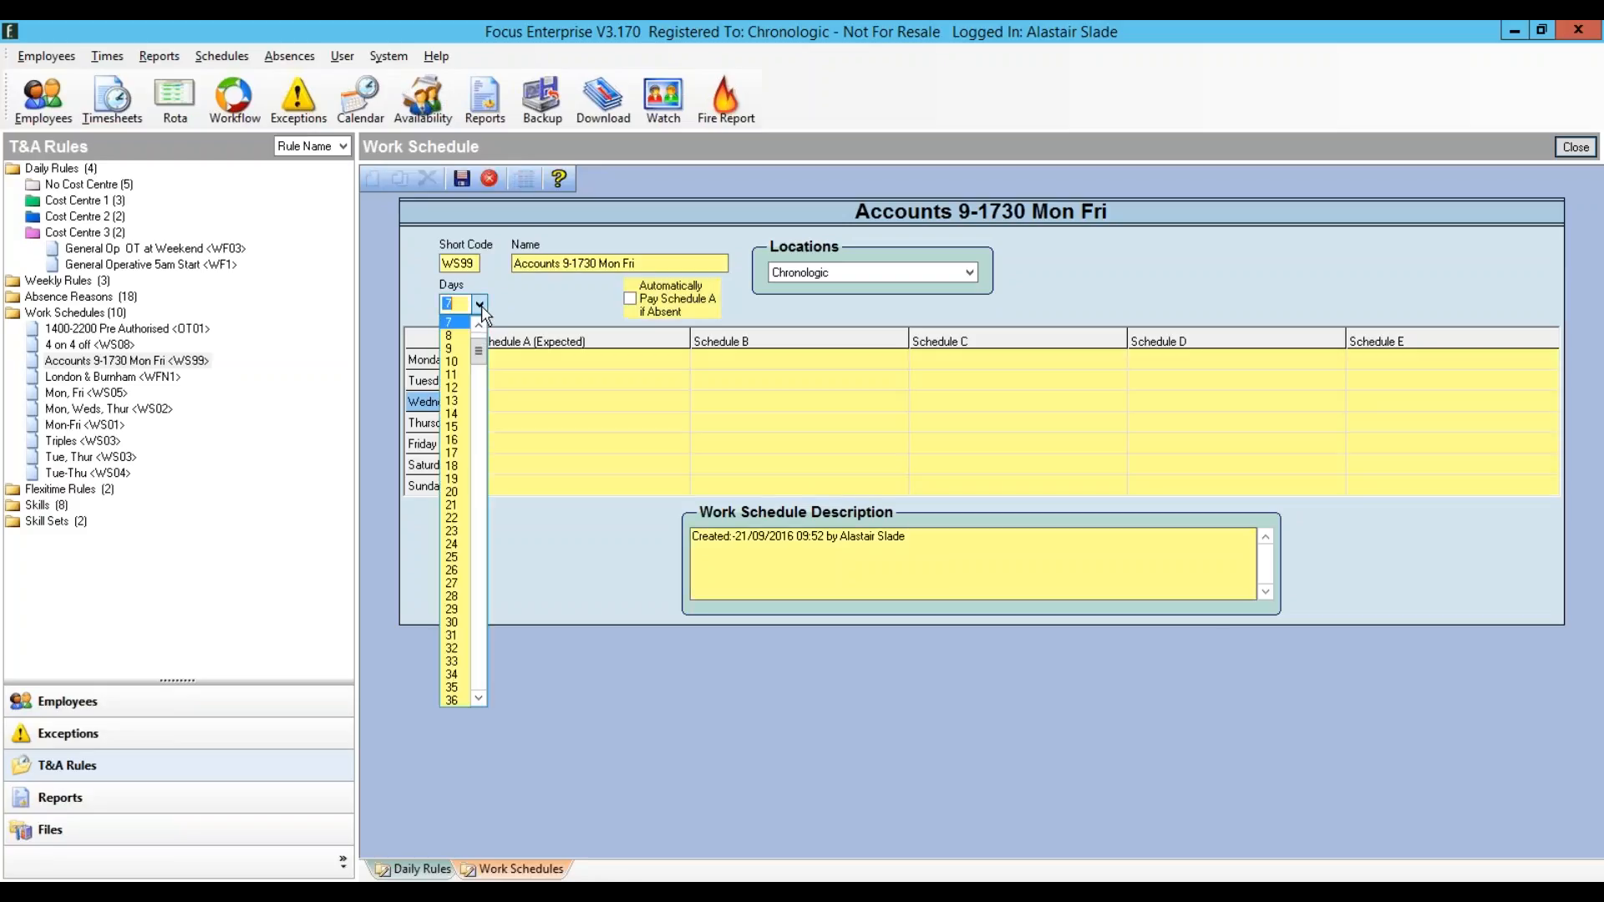
{"action": "scroll", "coordinate": [483, 438], "scroll_direction": "down", "scroll_amount": 12}
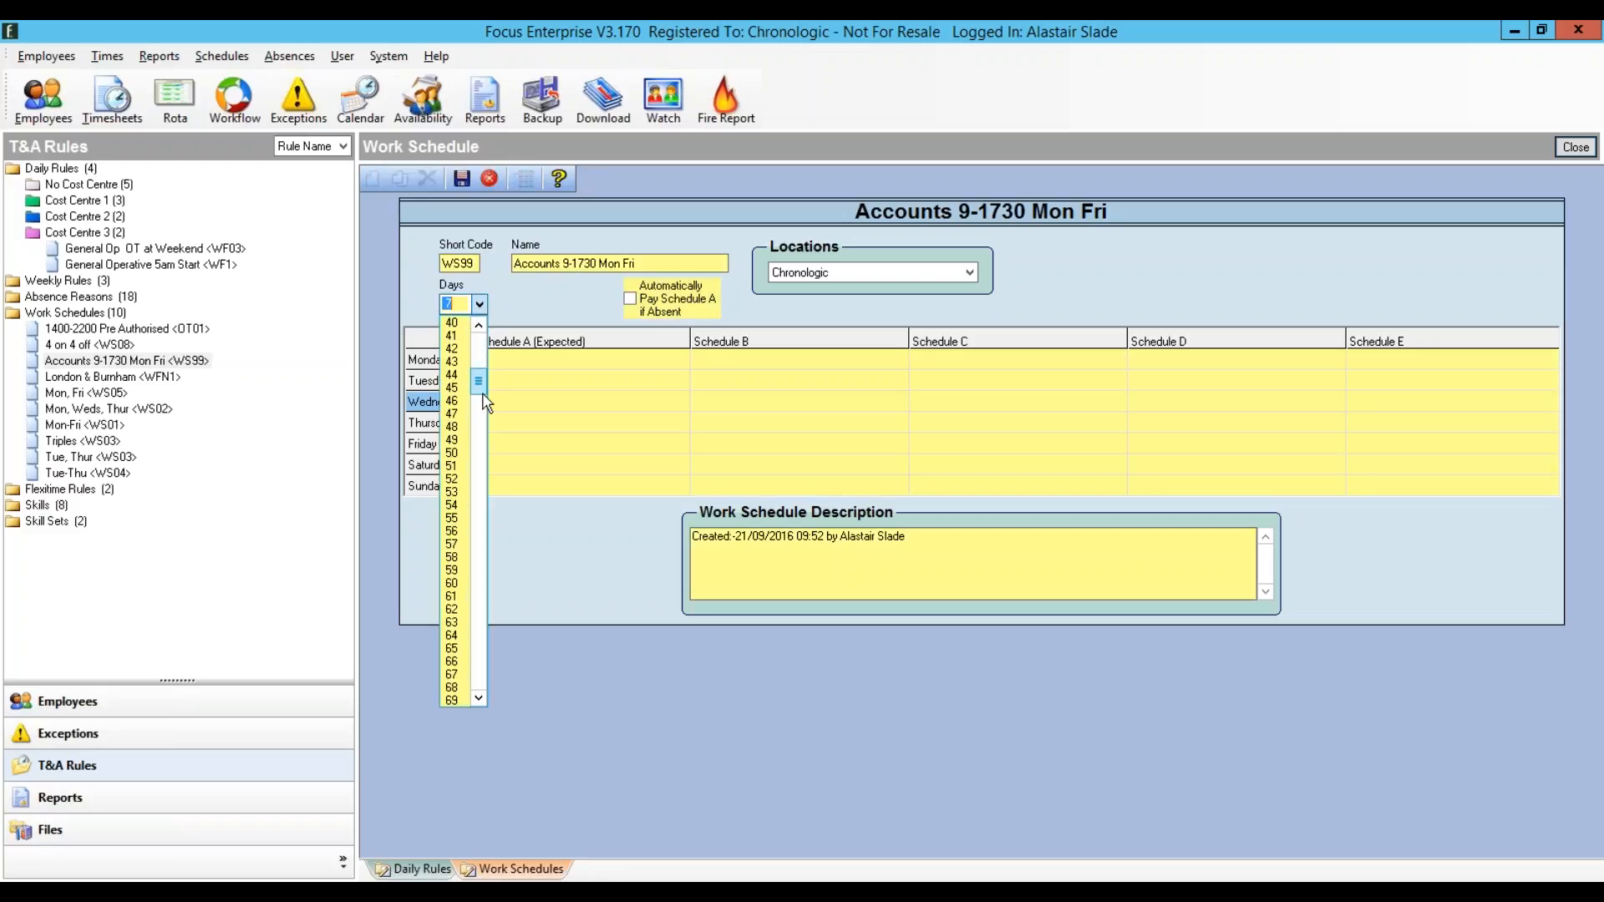
{"action": "left_click_drag", "start_coordinate": [479, 378], "coordinate": [425, 408]}
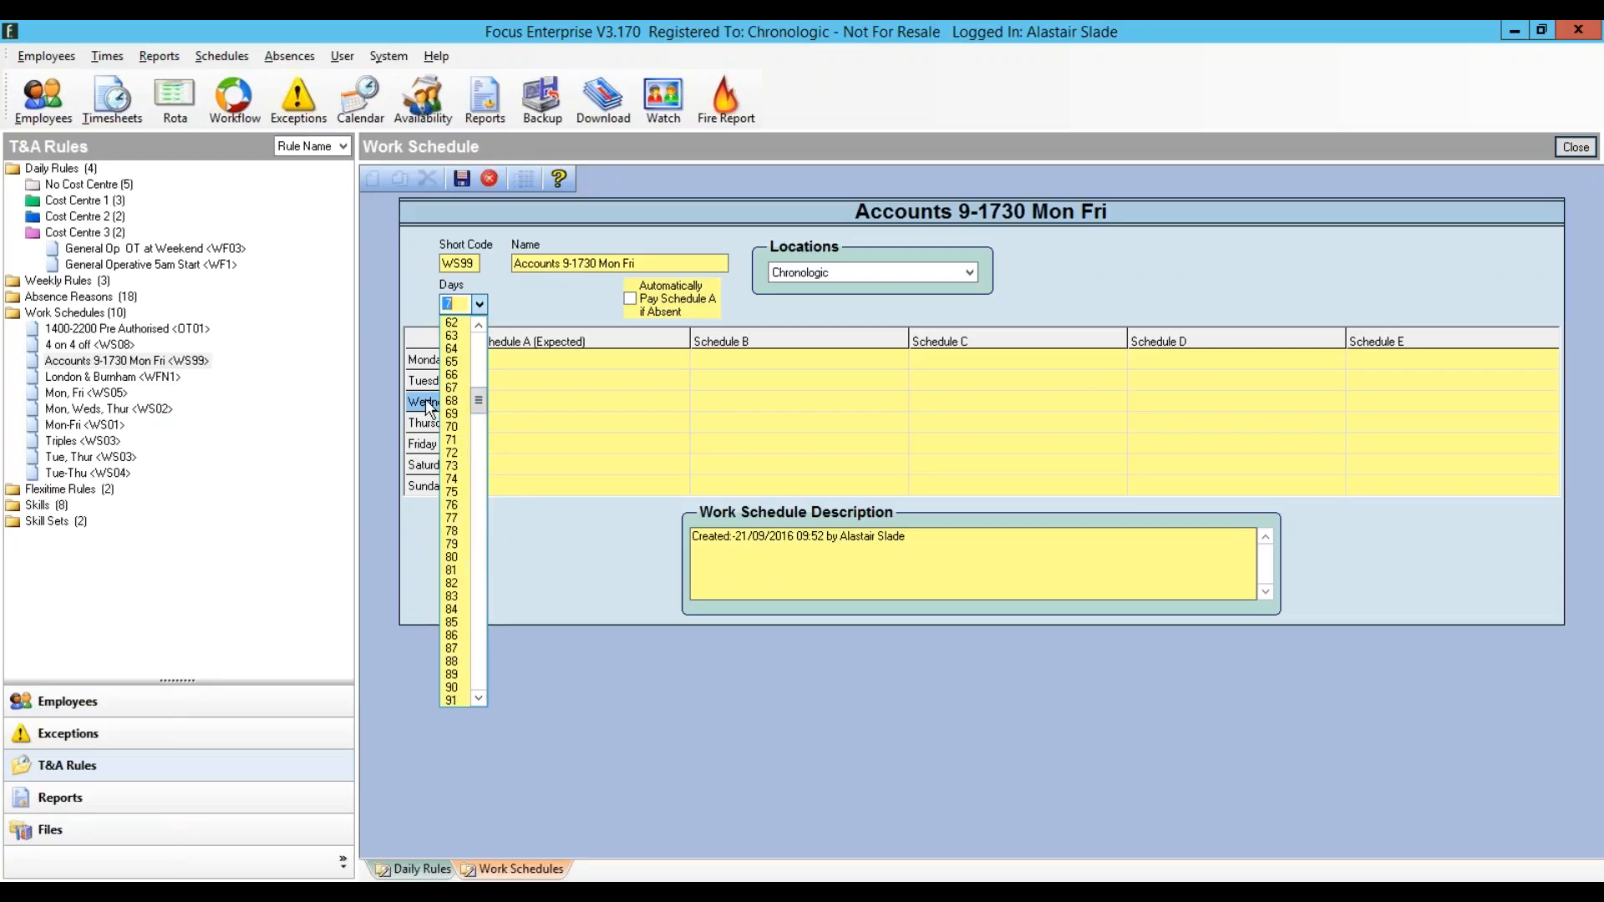
{"action": "left_click", "coordinate": [547, 308]}
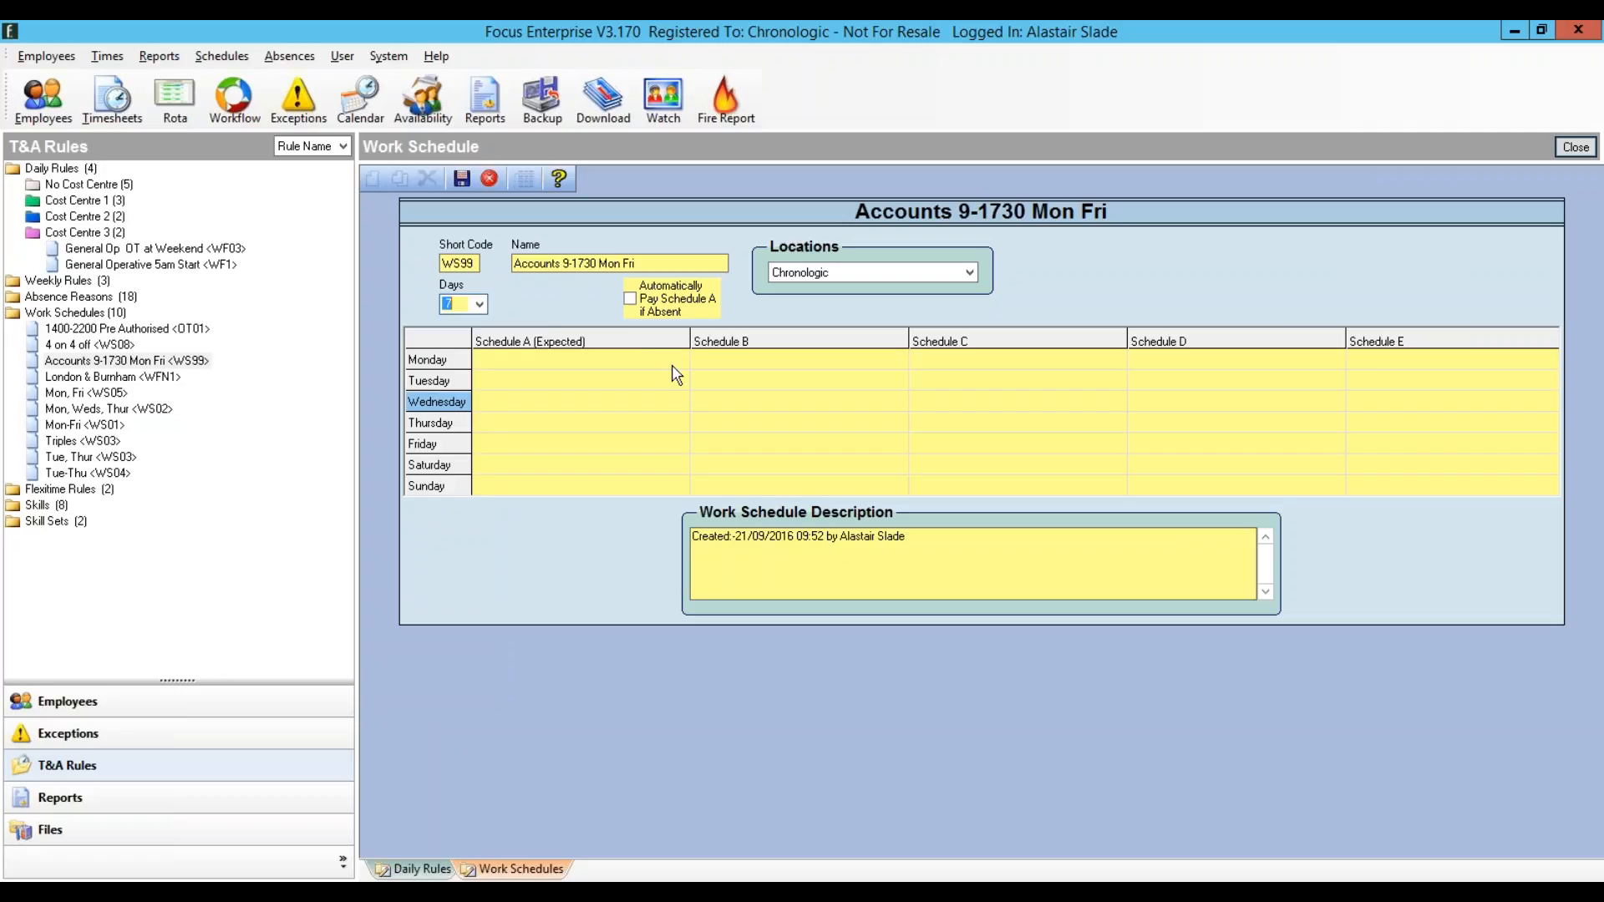
Step: Assign the "0900-1730 Accounts <DR99>" daily rule to Monday and Tuesday in Schedule A
{"action": "left_click", "coordinate": [616, 367]}
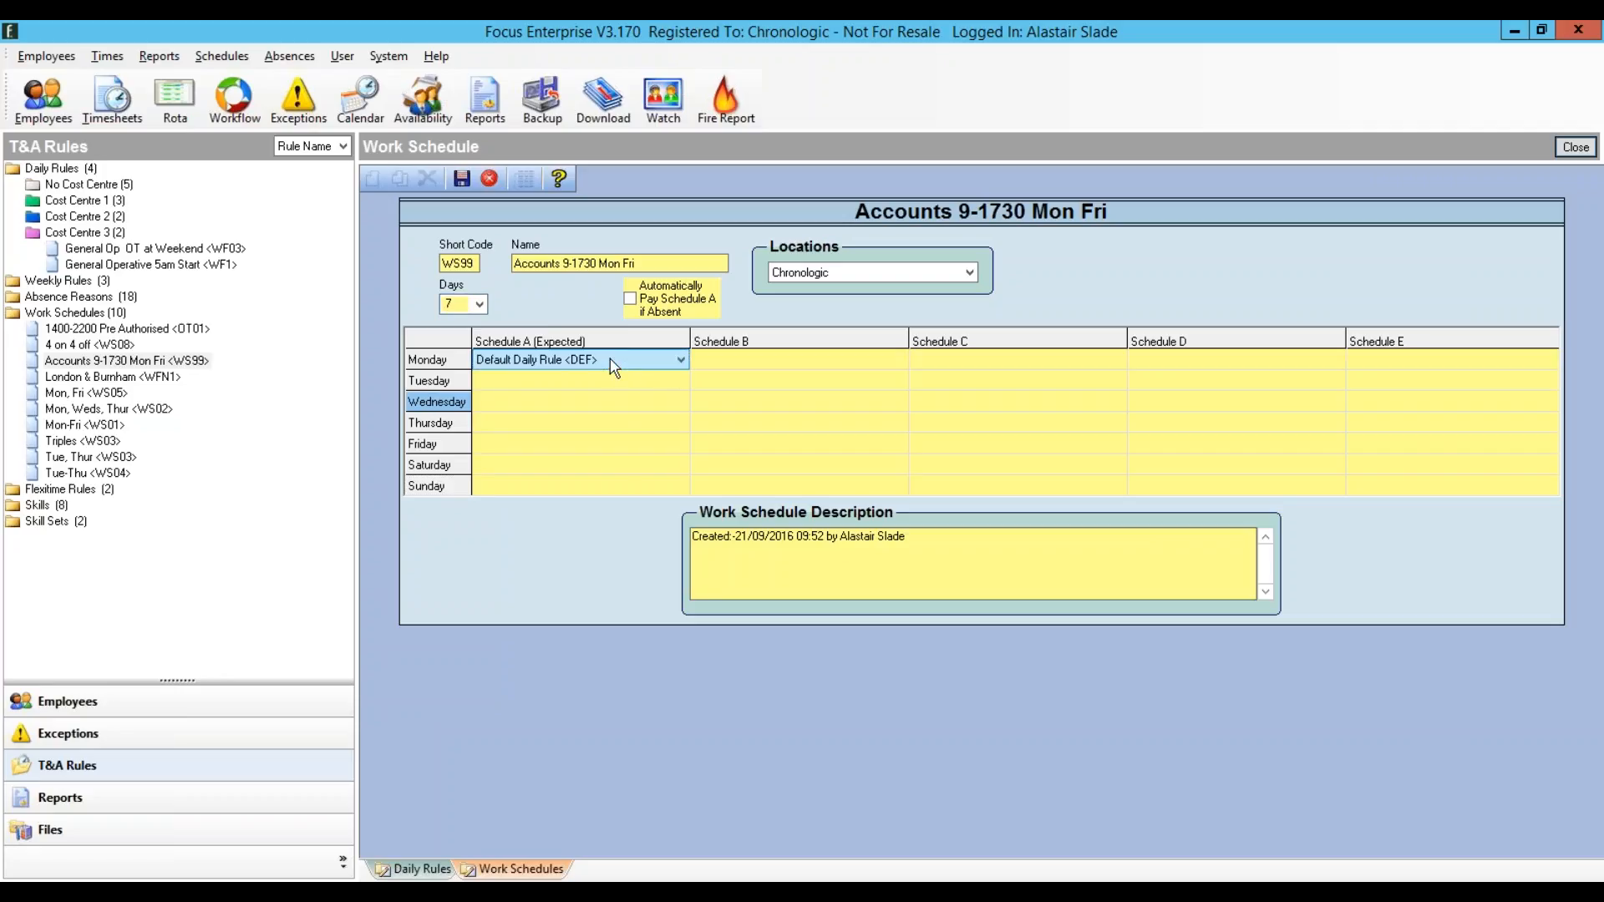
{"action": "left_click", "coordinate": [614, 366]}
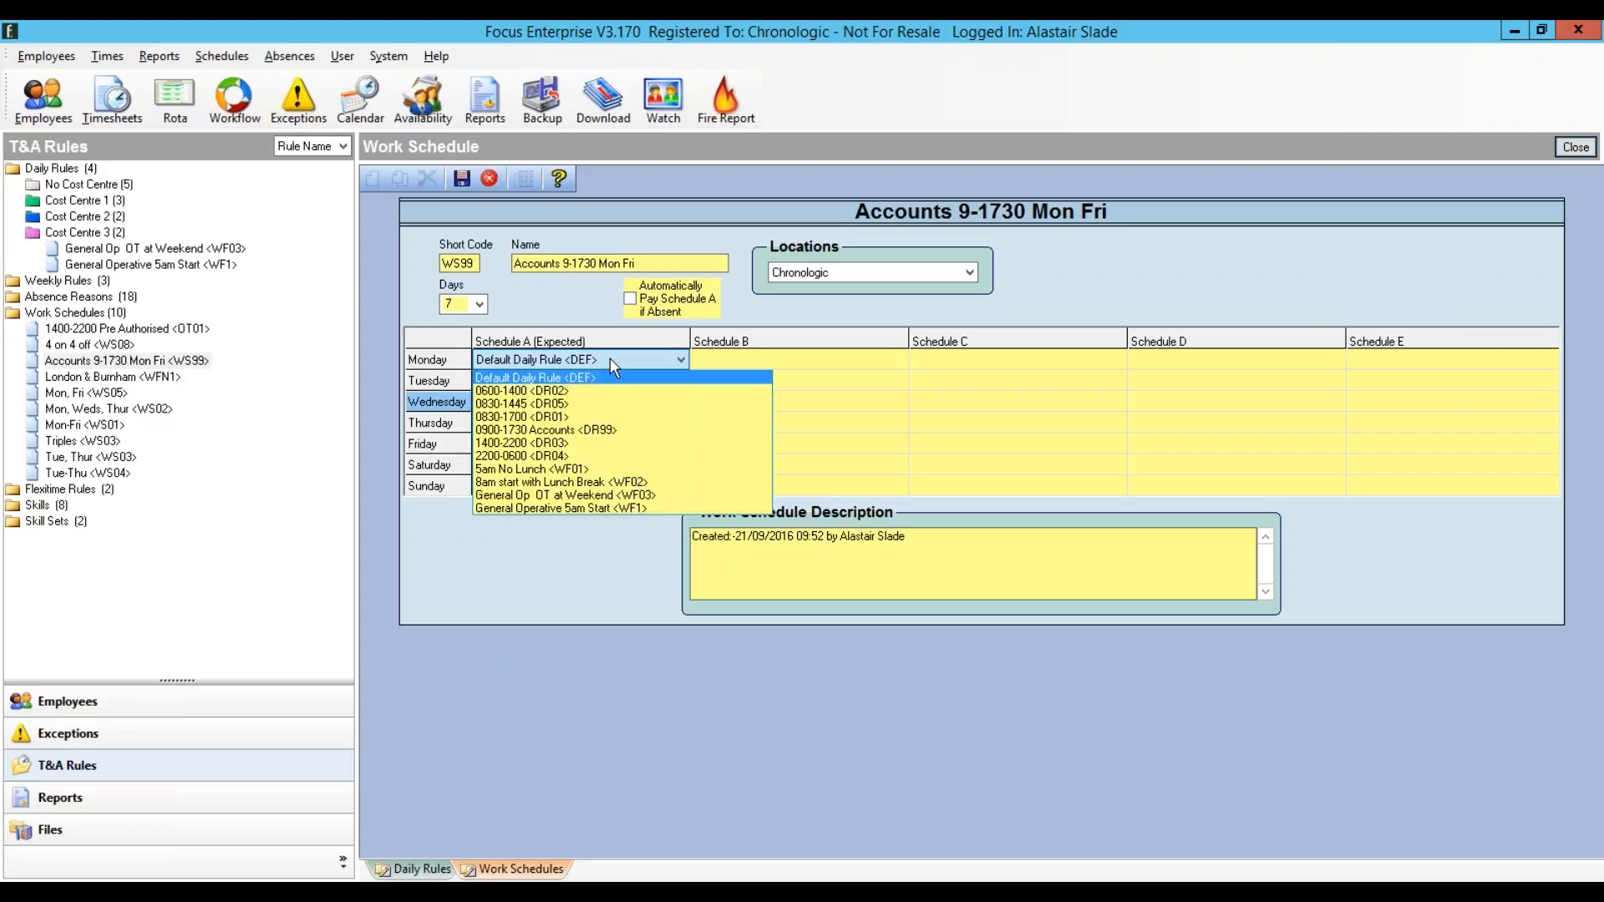
{"action": "left_click", "coordinate": [562, 429]}
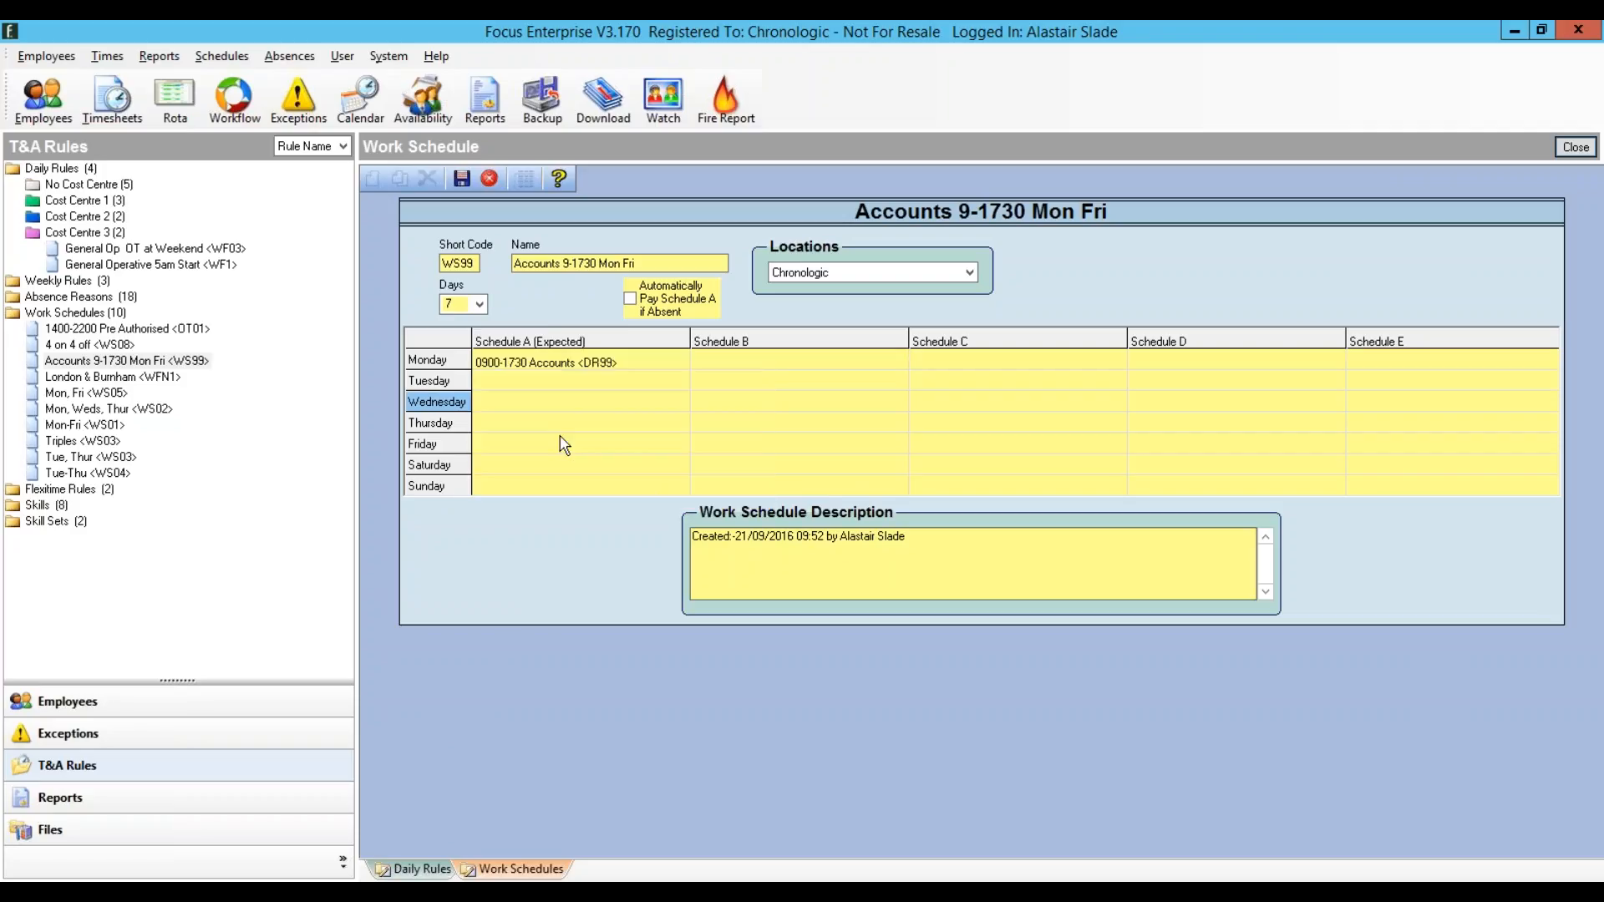
{"action": "left_click", "coordinate": [573, 383]}
{"action": "left_click", "coordinate": [573, 382]}
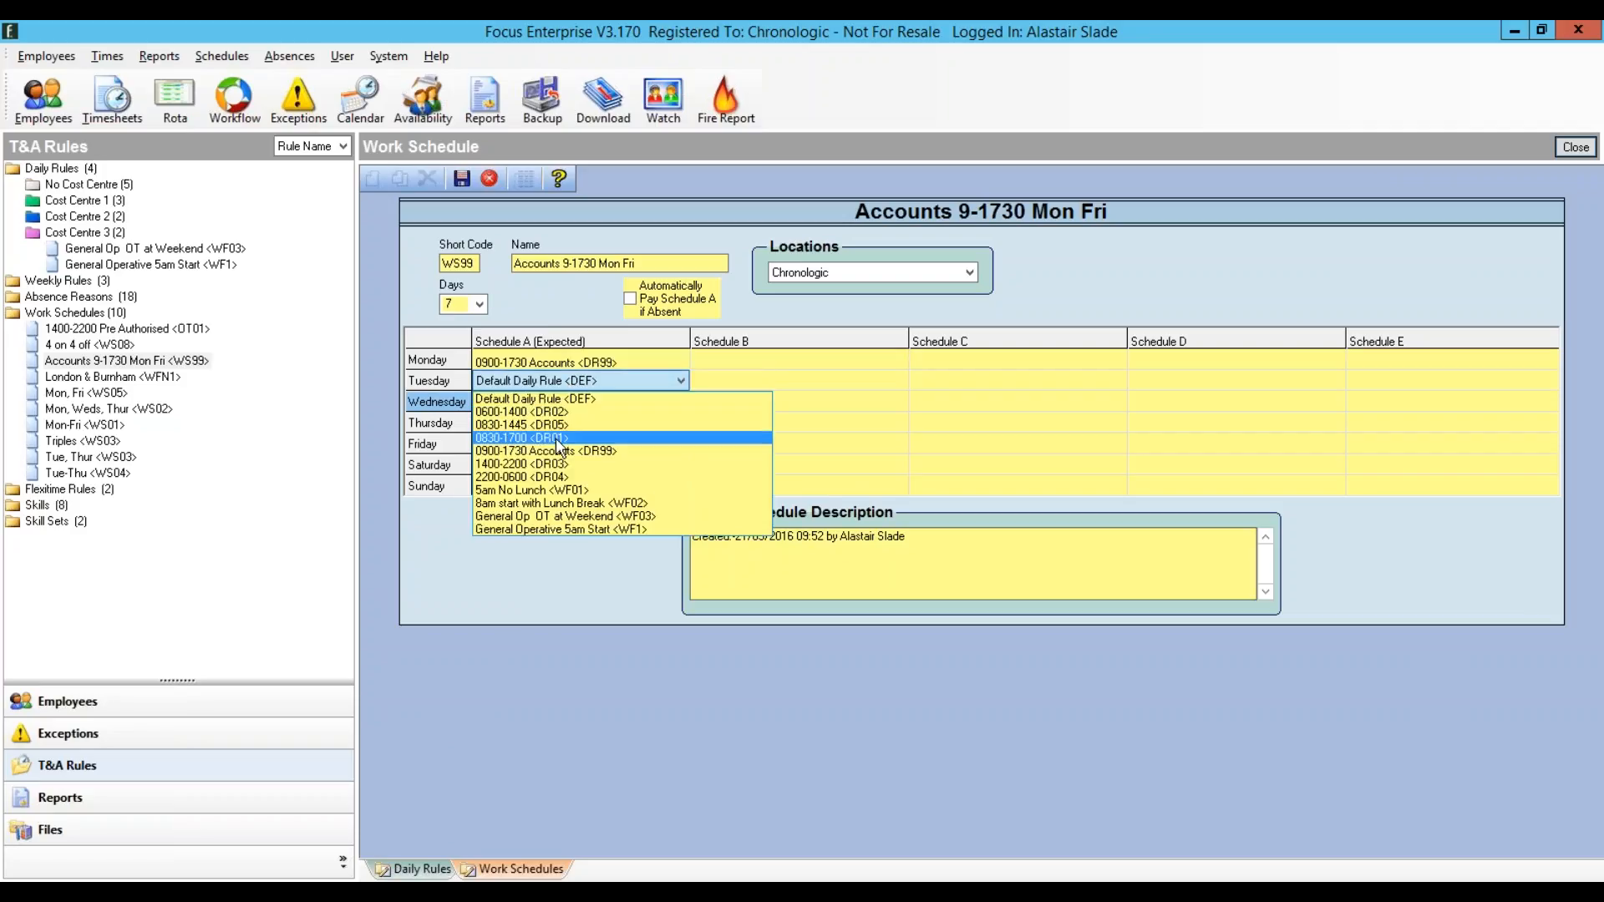
{"action": "left_click", "coordinate": [560, 453]}
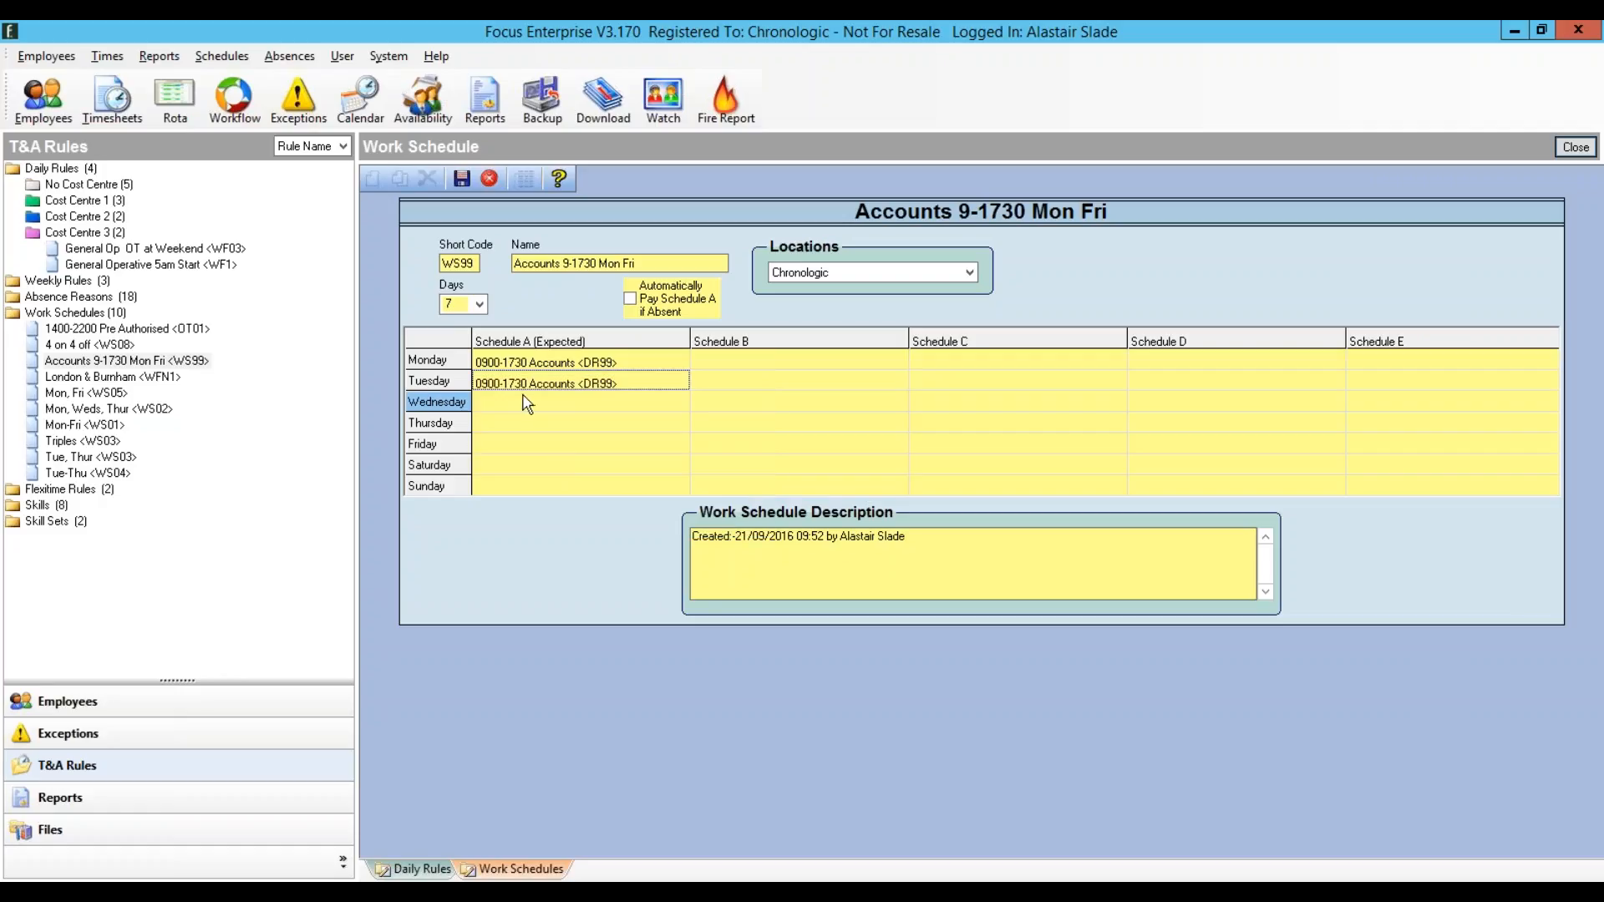
Step: Assign the "0900-1730 Accounts <DR99>" daily rule to Wednesday, Thursday and Friday in Schedule A, and save the work schedule
{"action": "left_click", "coordinate": [132, 185]}
{"action": "left_click", "coordinate": [125, 233]}
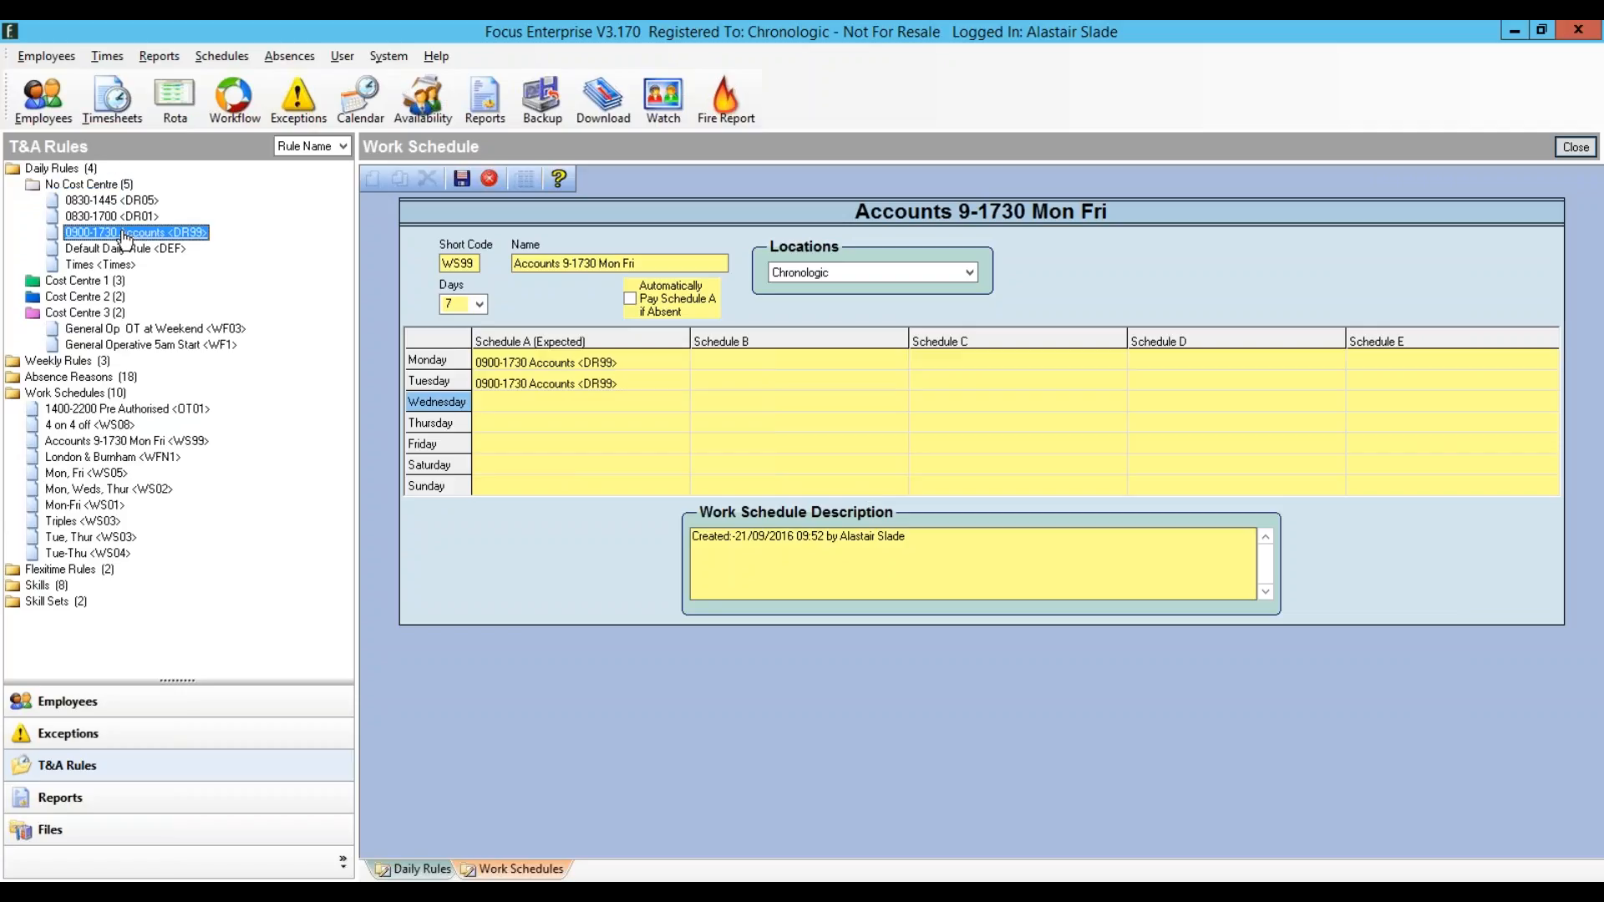
{"action": "left_click_drag", "start_coordinate": [123, 237], "coordinate": [529, 405]}
{"action": "left_click_drag", "start_coordinate": [146, 237], "coordinate": [500, 423]}
{"action": "left_click", "coordinate": [548, 447]}
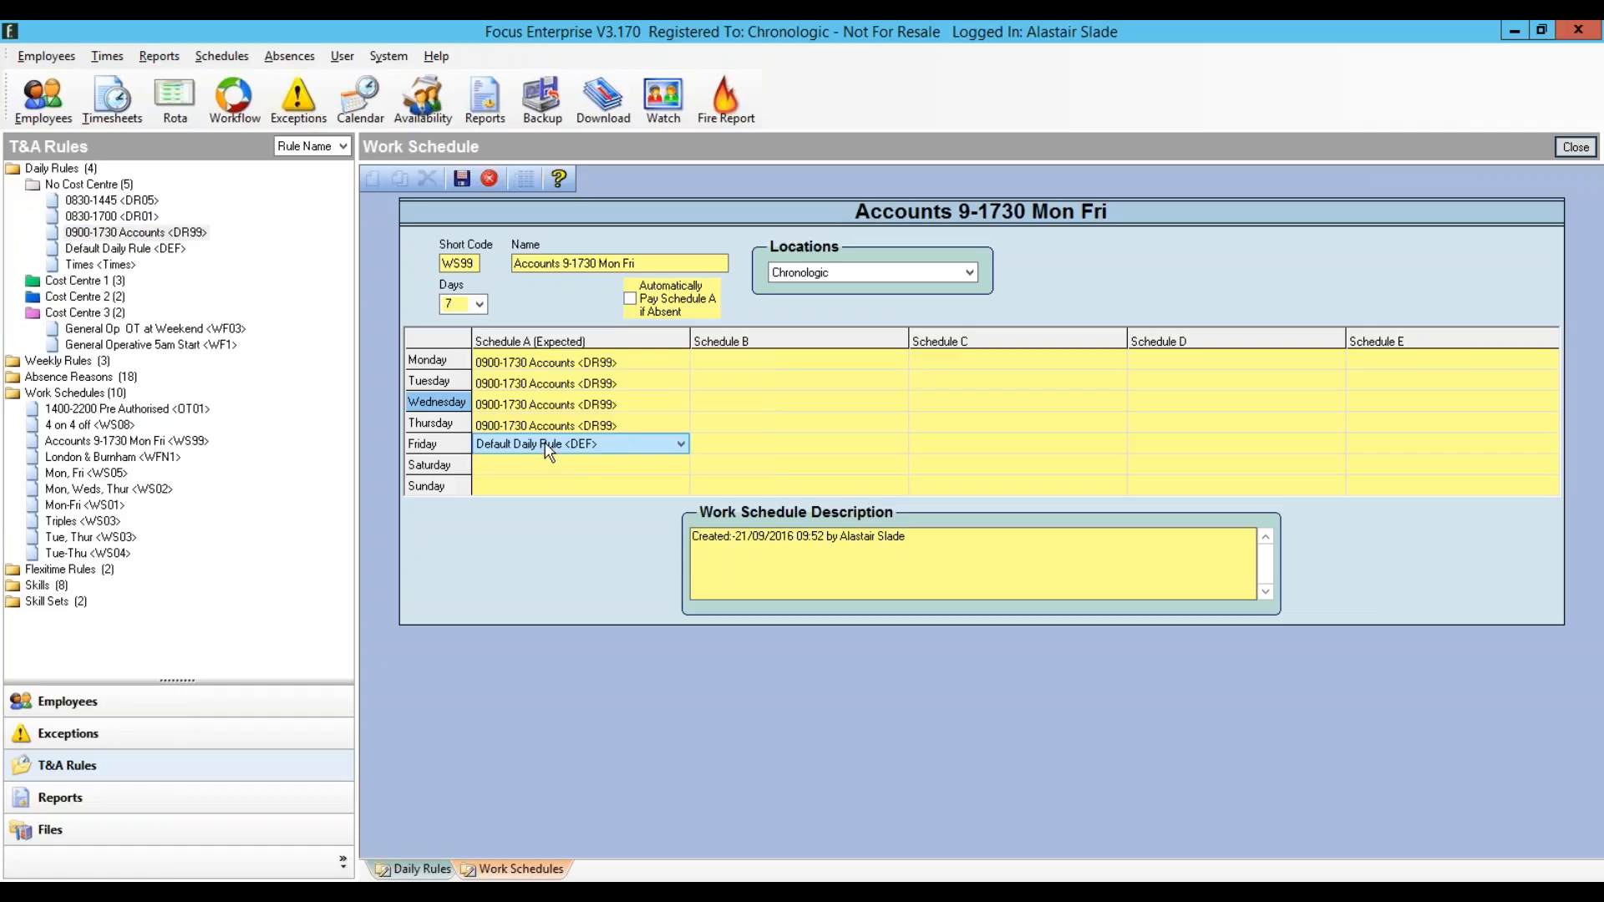
{"action": "left_click", "coordinate": [530, 445]}
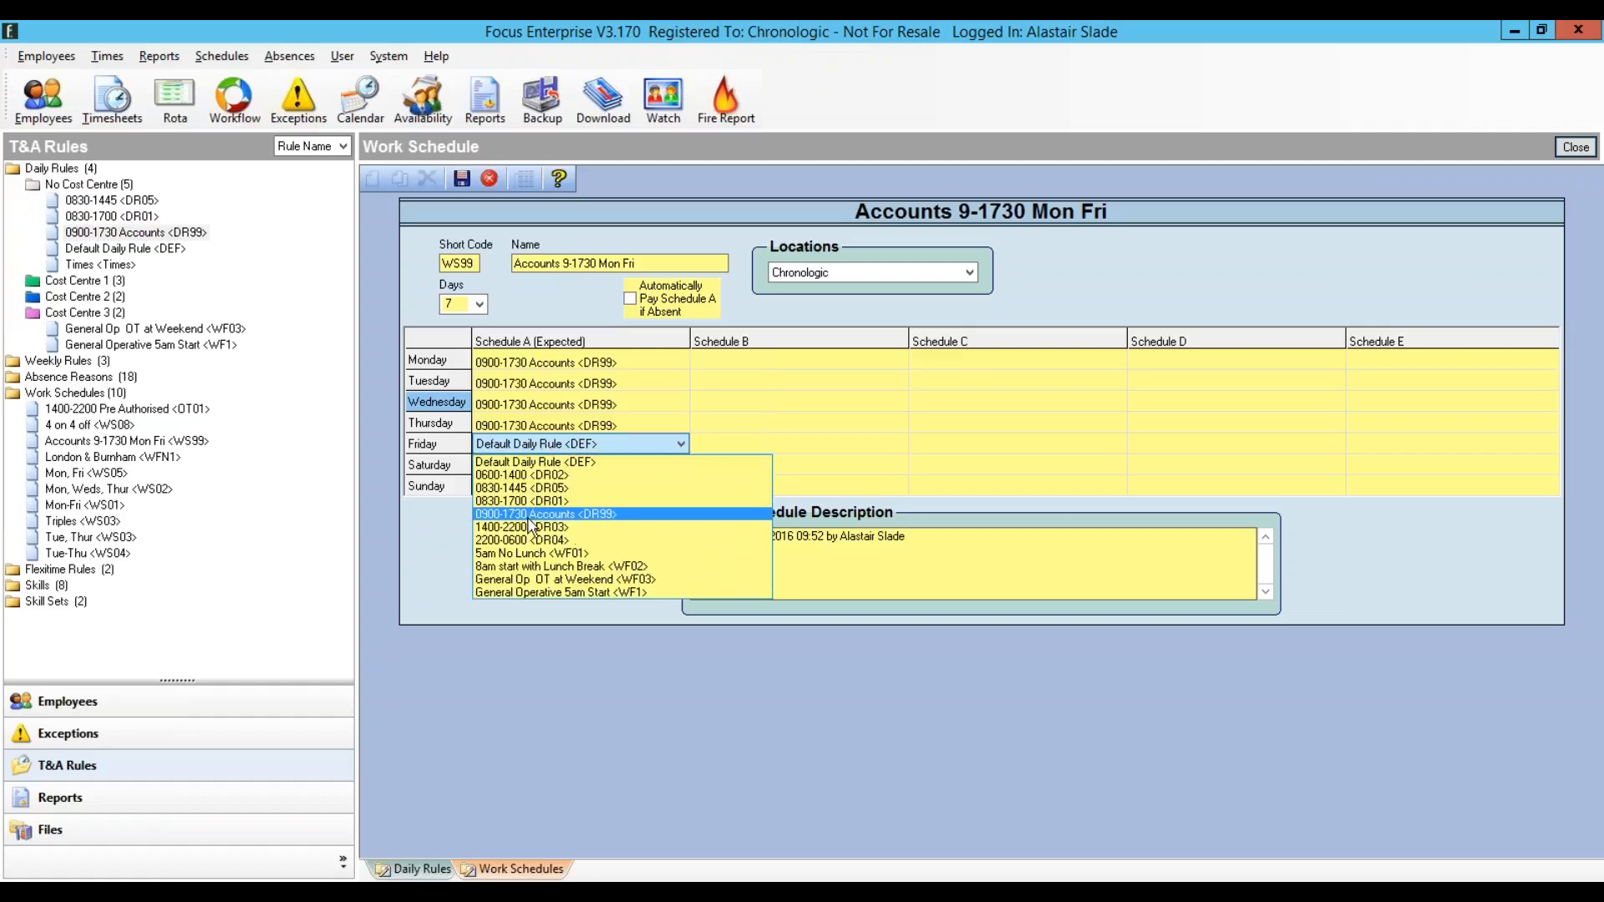
{"action": "left_click", "coordinate": [535, 514]}
{"action": "left_click", "coordinate": [463, 178]}
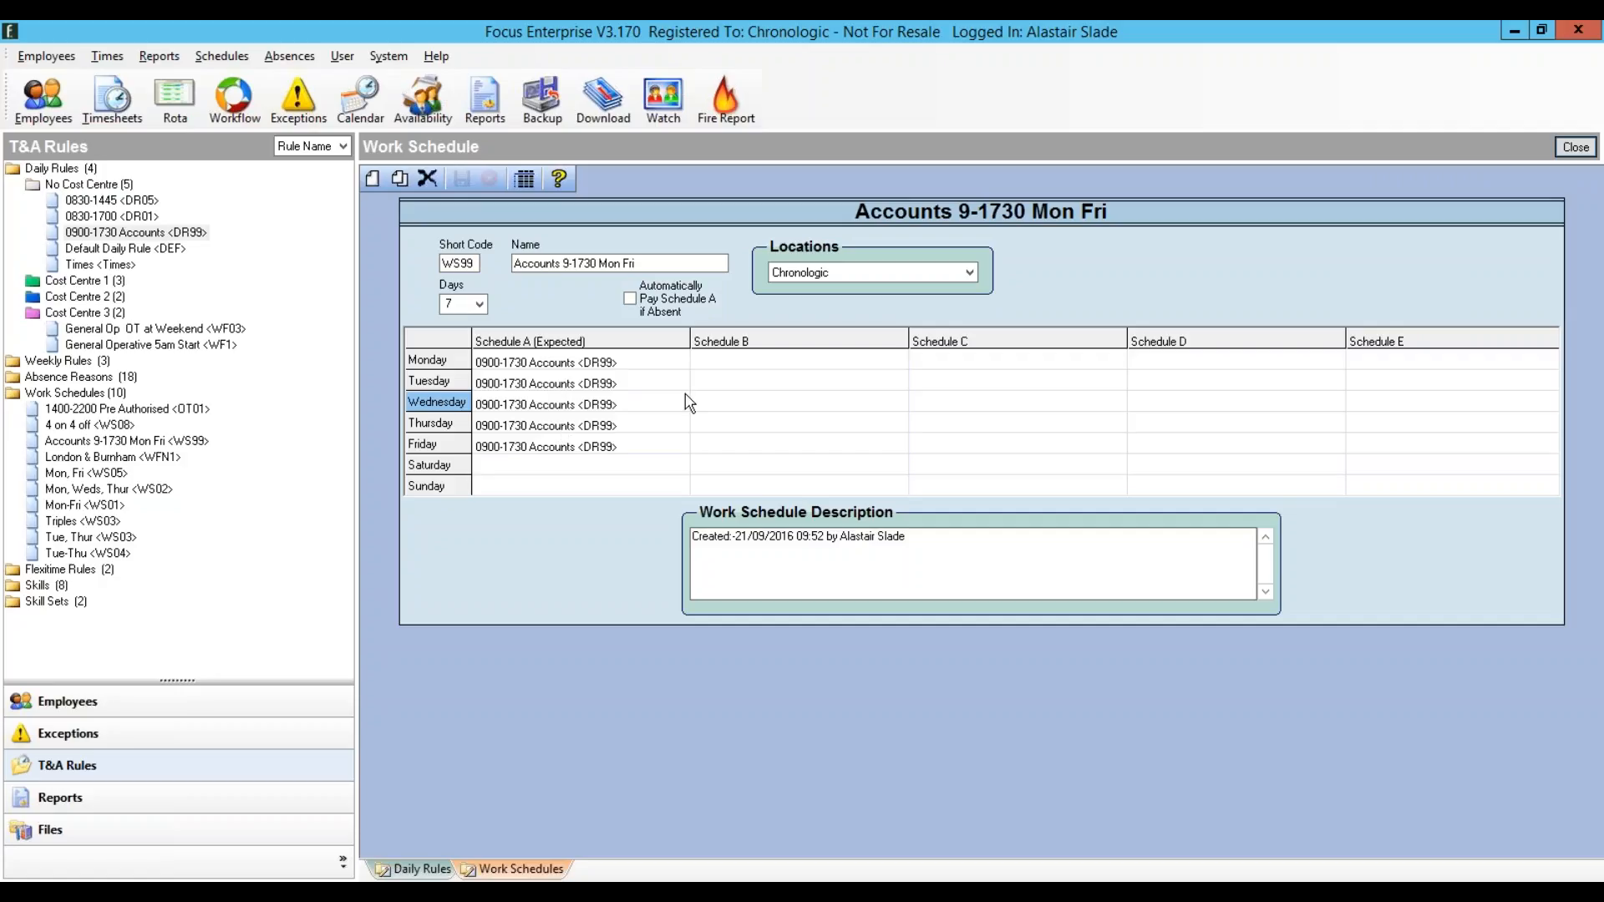
Step: Examine the daily rules offered for Monday in Schedule B without choosing one
{"action": "left_click", "coordinate": [839, 367]}
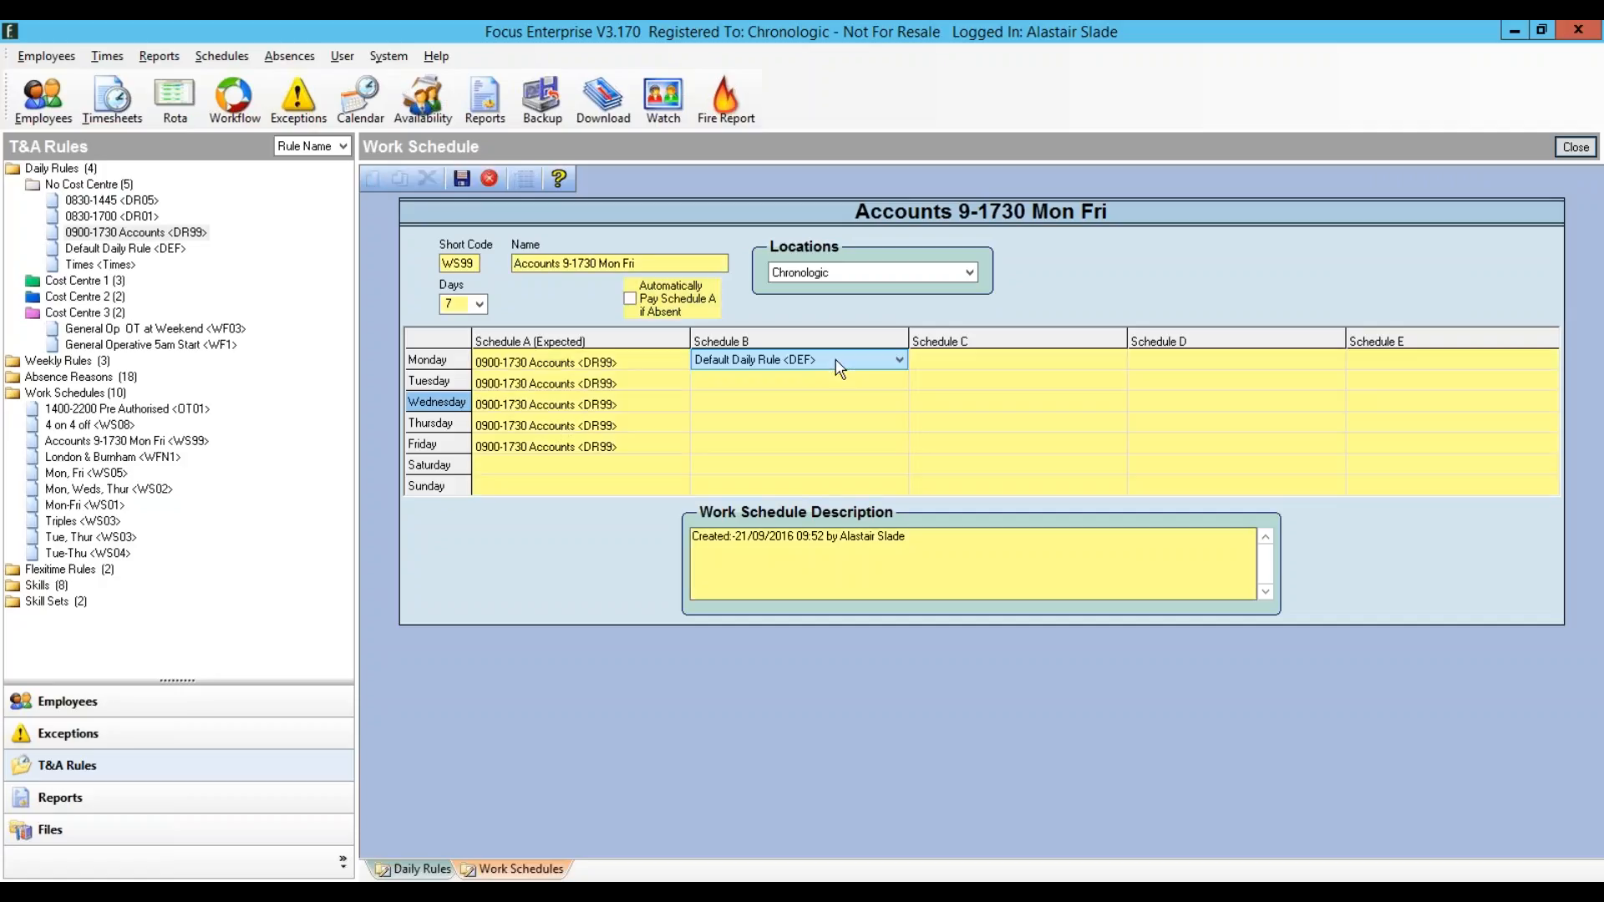
{"action": "left_click", "coordinate": [839, 366]}
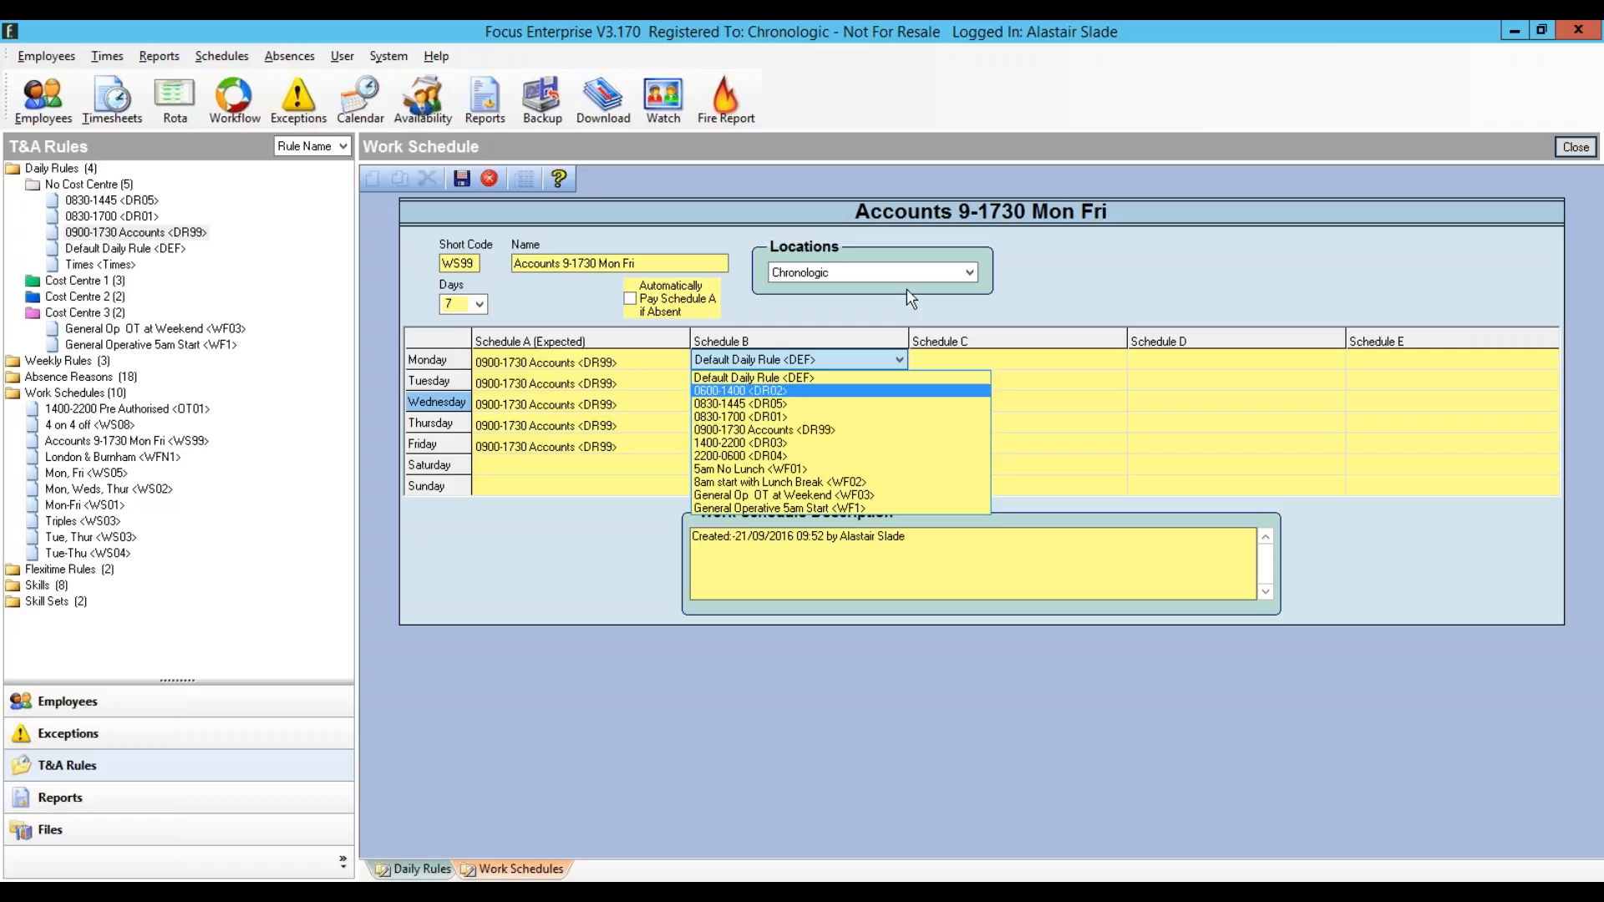
{"action": "left_click", "coordinate": [1061, 315]}
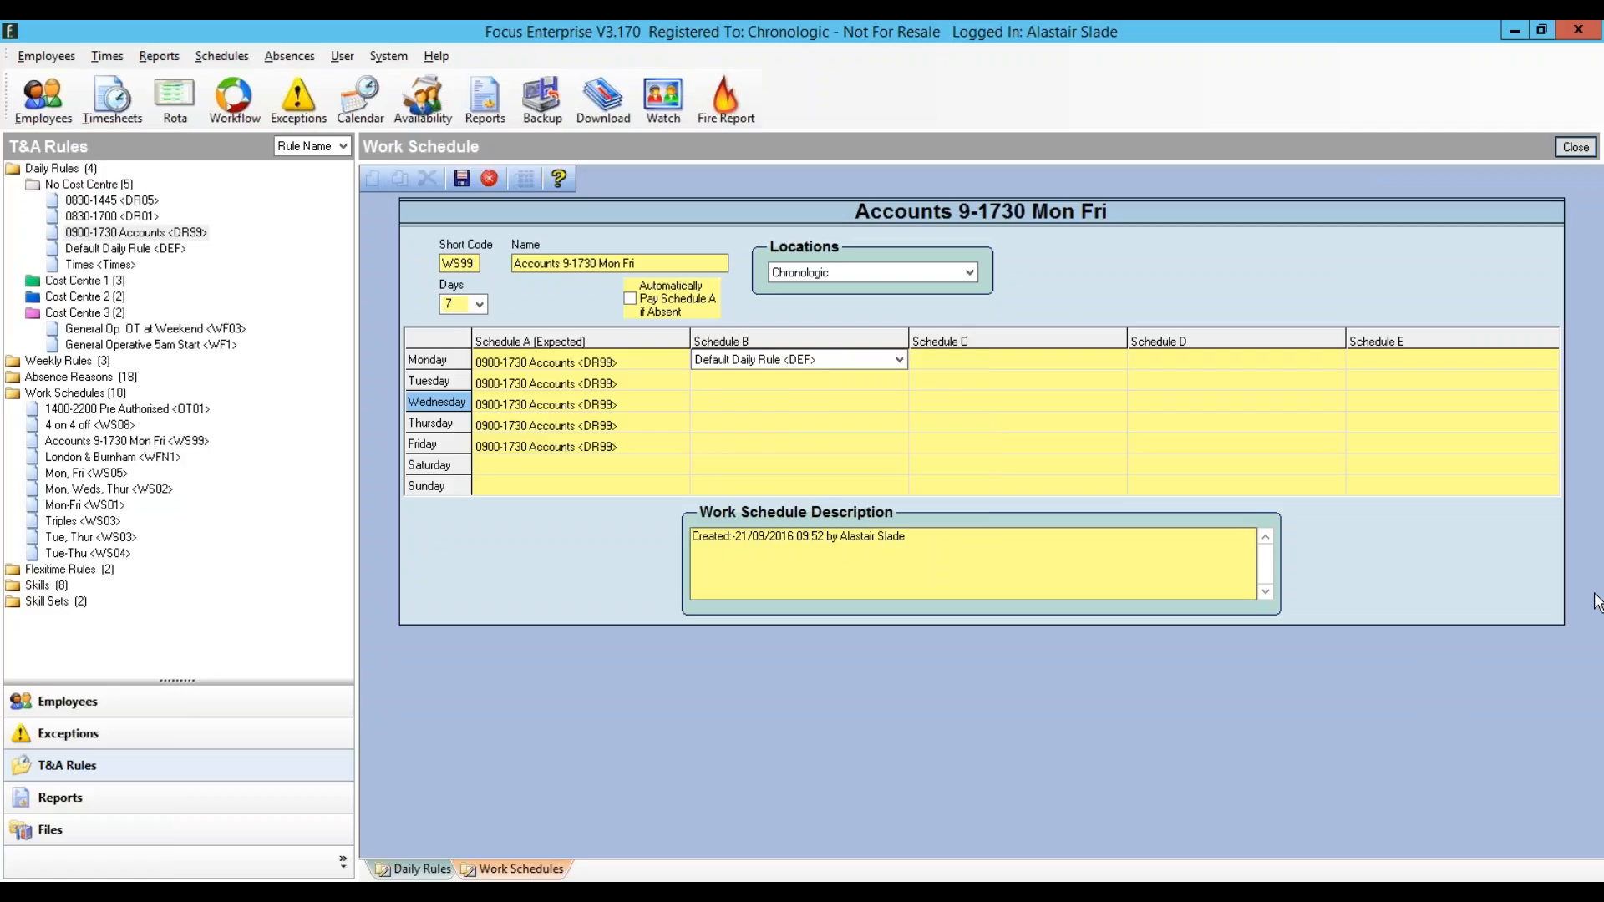
Step: Try a 21-day cycle for the Accounts work schedule, and discard the unsaved changes
{"action": "left_click", "coordinate": [476, 305]}
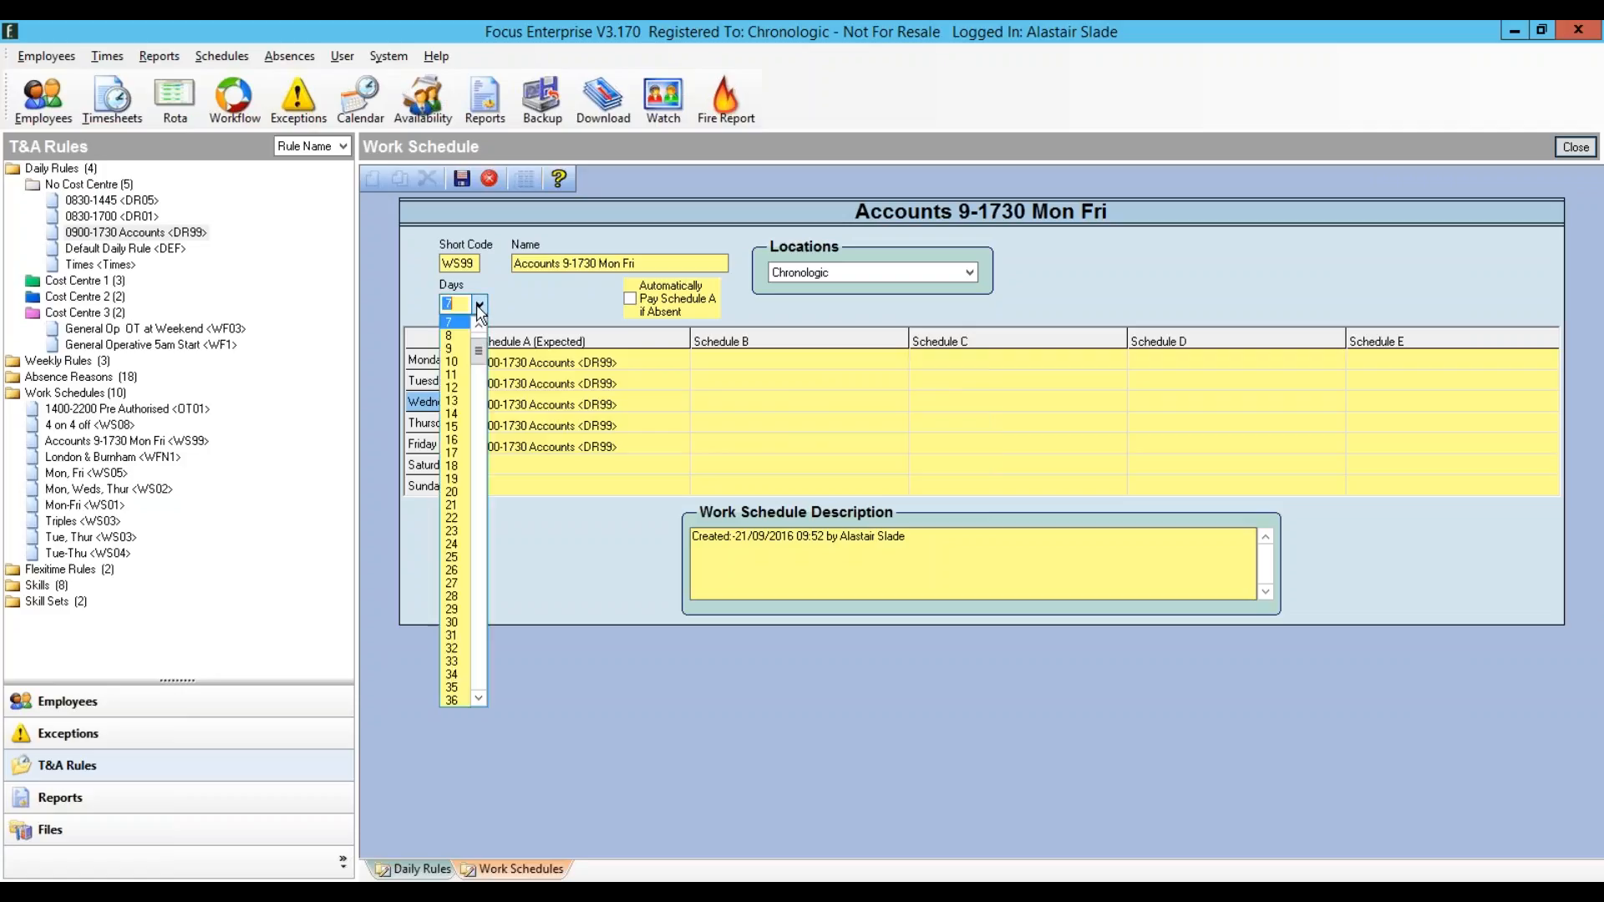
{"action": "left_click", "coordinate": [466, 513]}
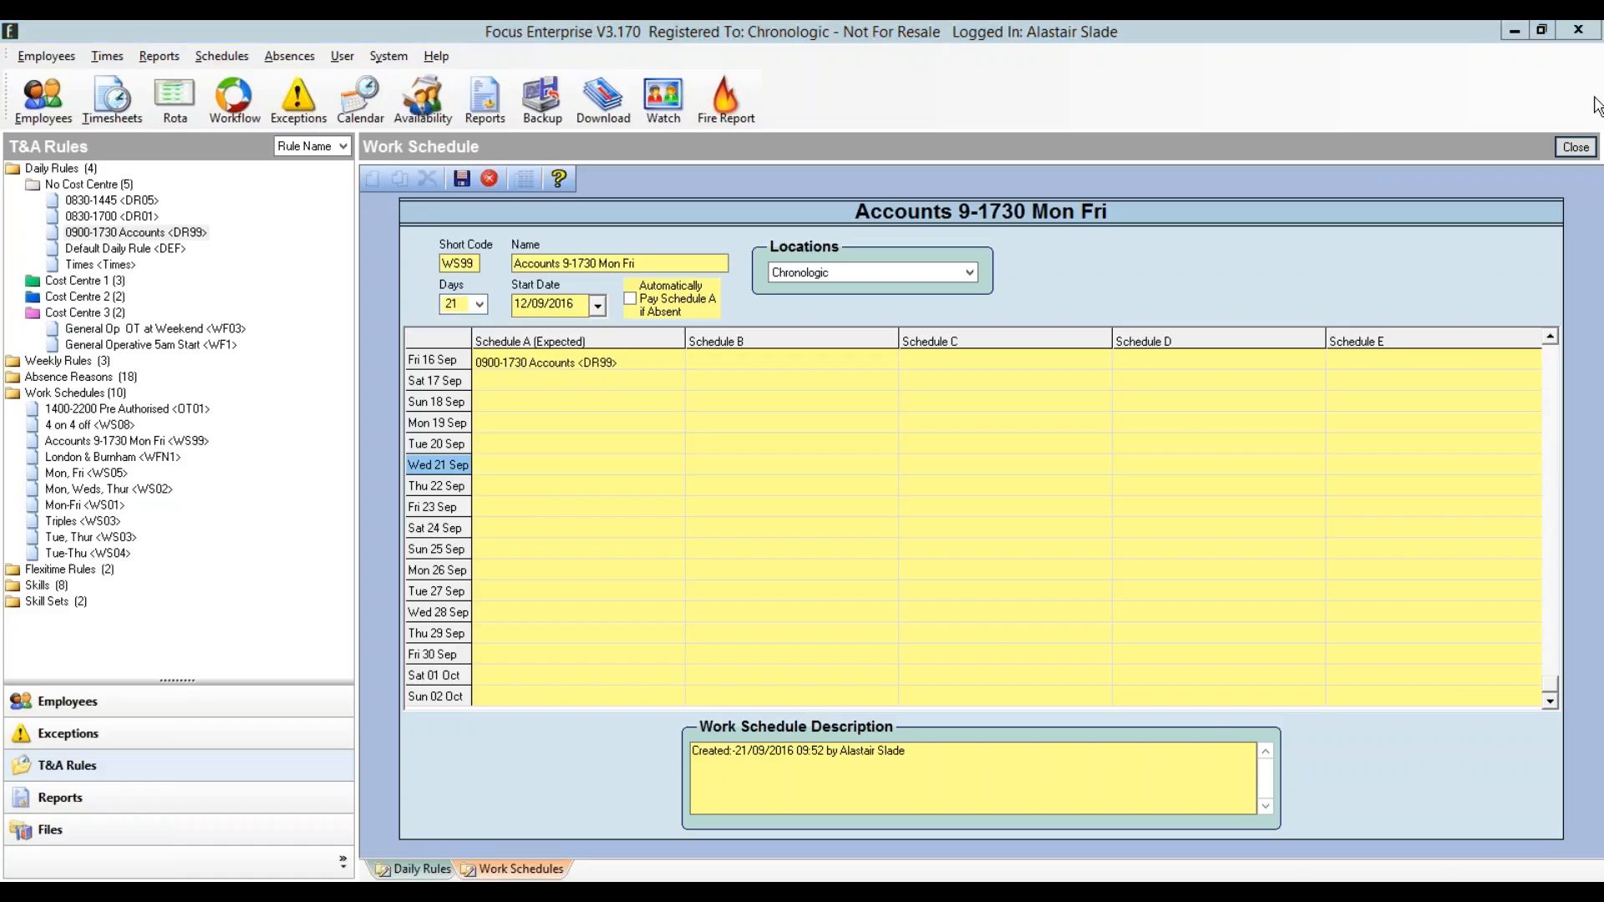
{"action": "left_click", "coordinate": [489, 179]}
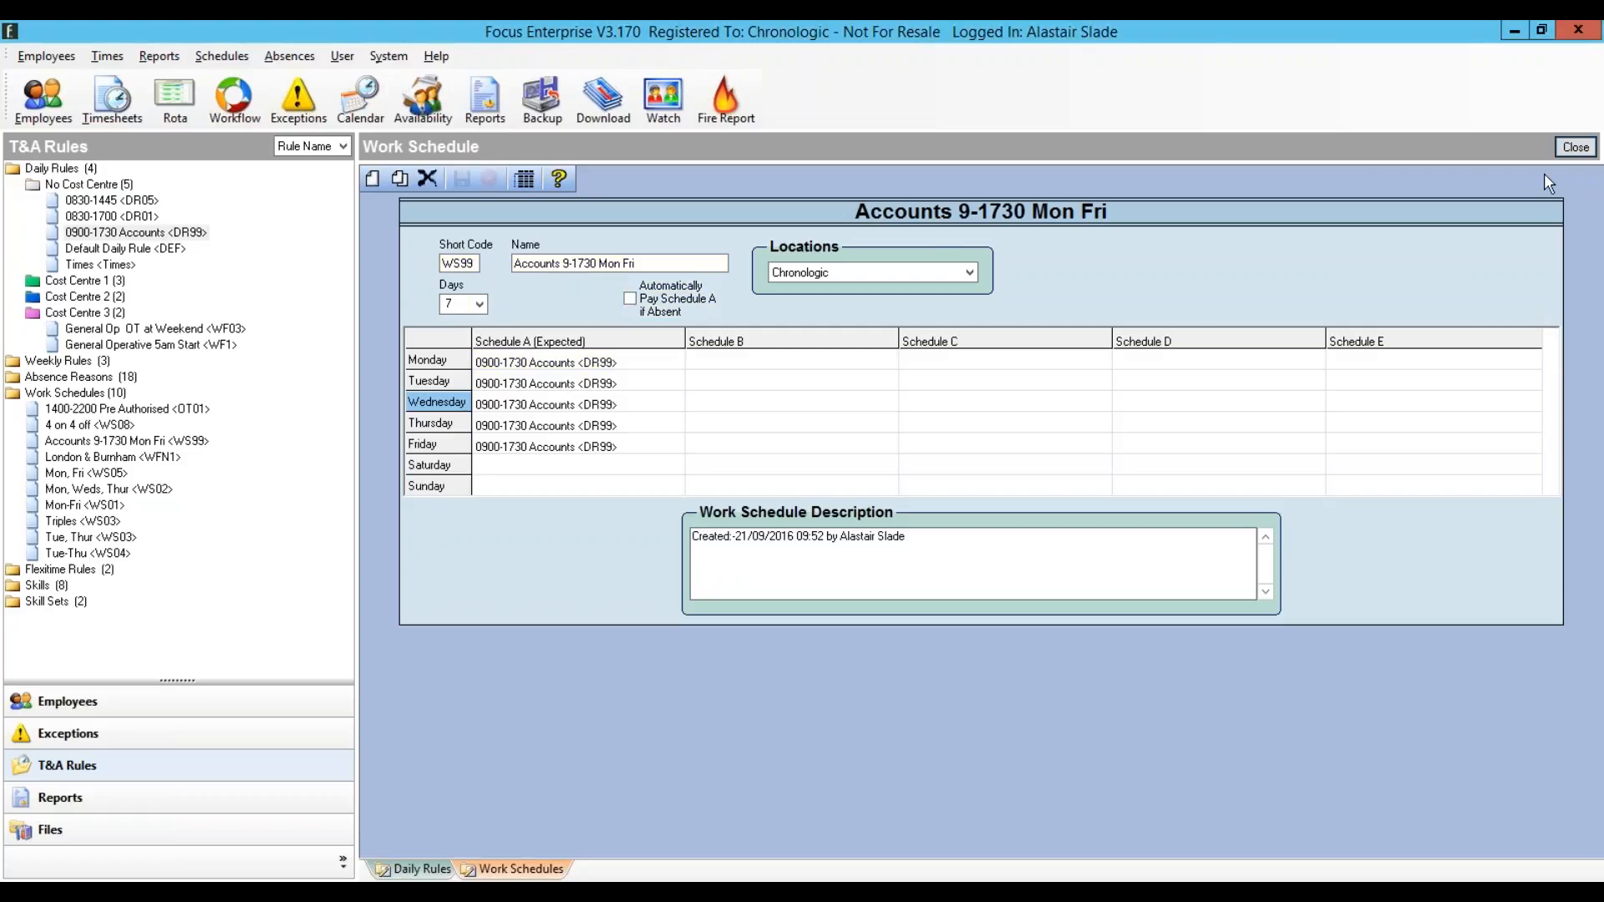
Step: Close the work schedule and open the rota for the Rota group
{"action": "left_click", "coordinate": [1574, 147]}
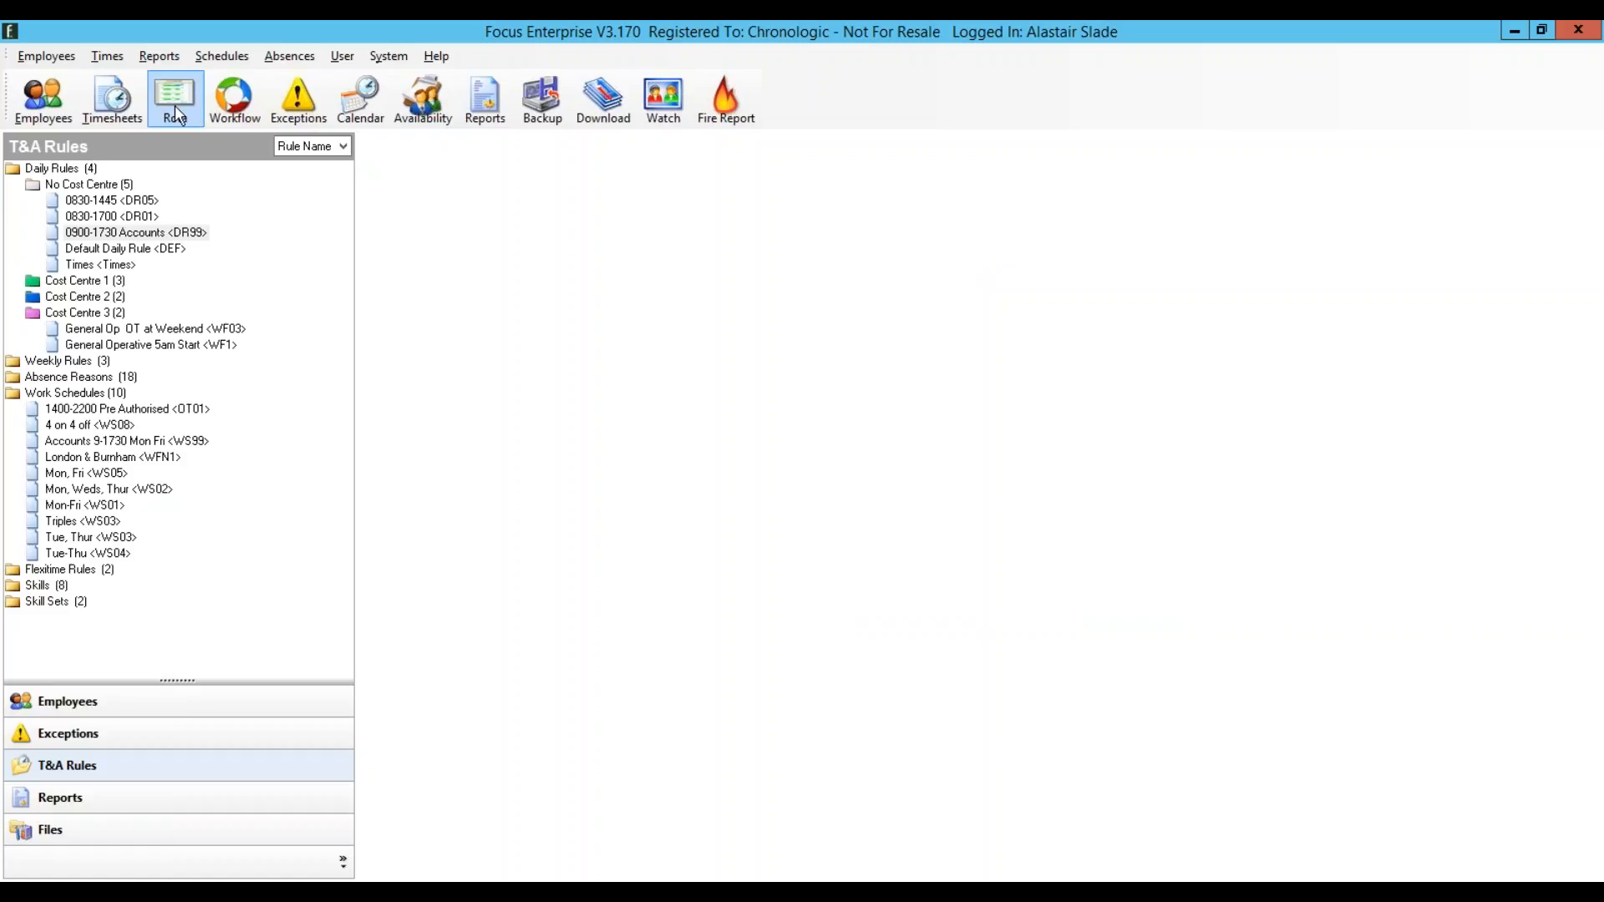
{"action": "left_click", "coordinate": [174, 106]}
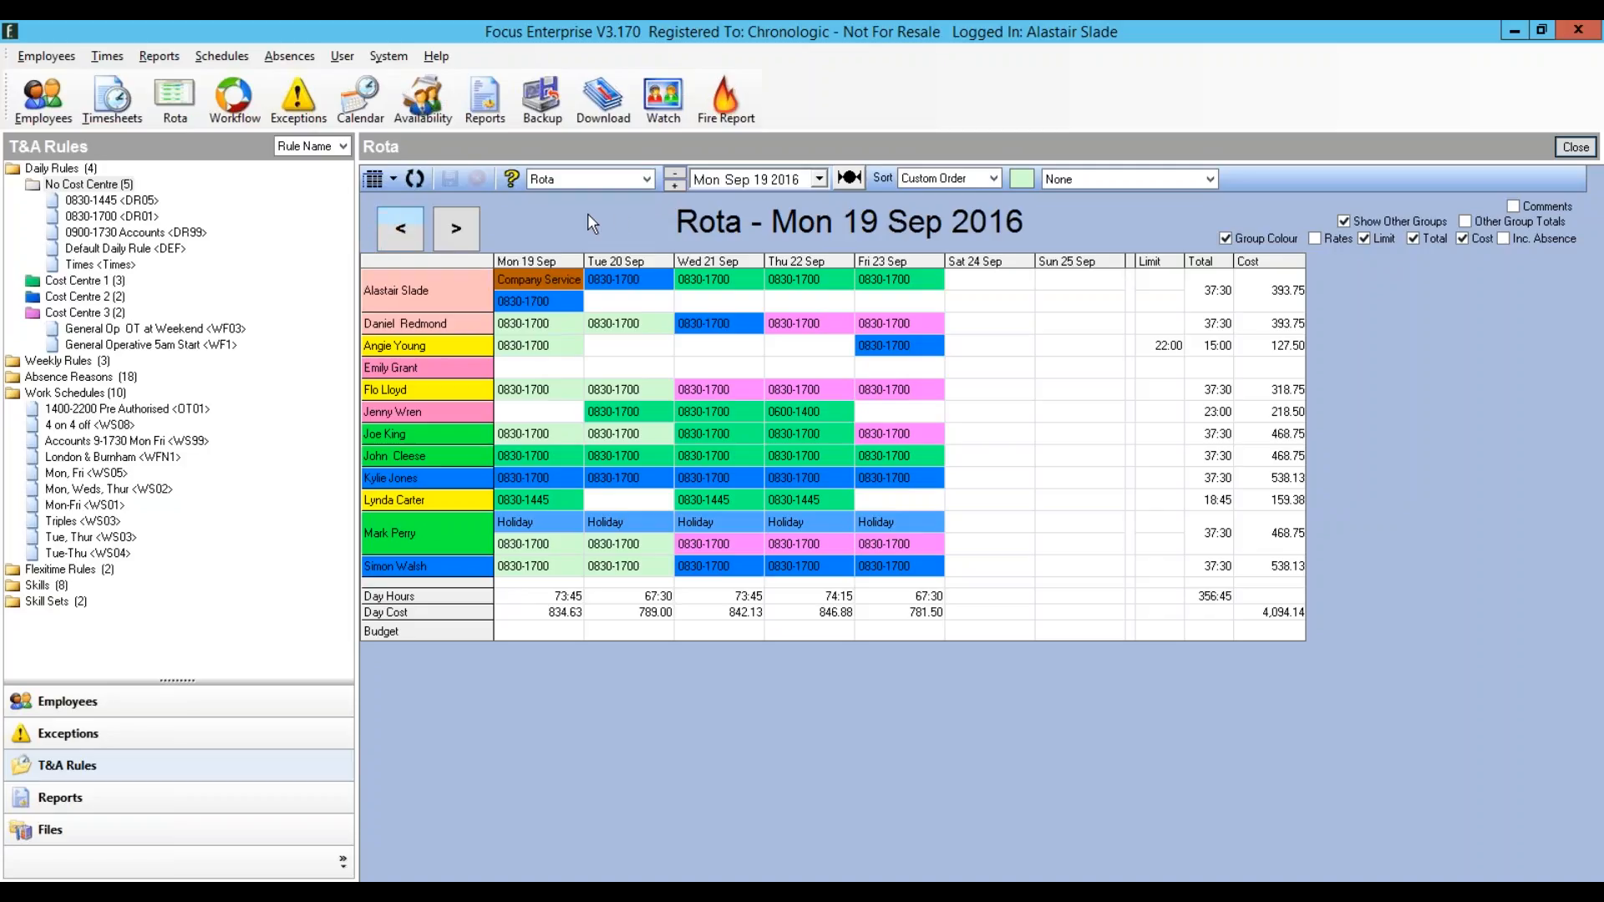
{"action": "left_click", "coordinate": [646, 179]}
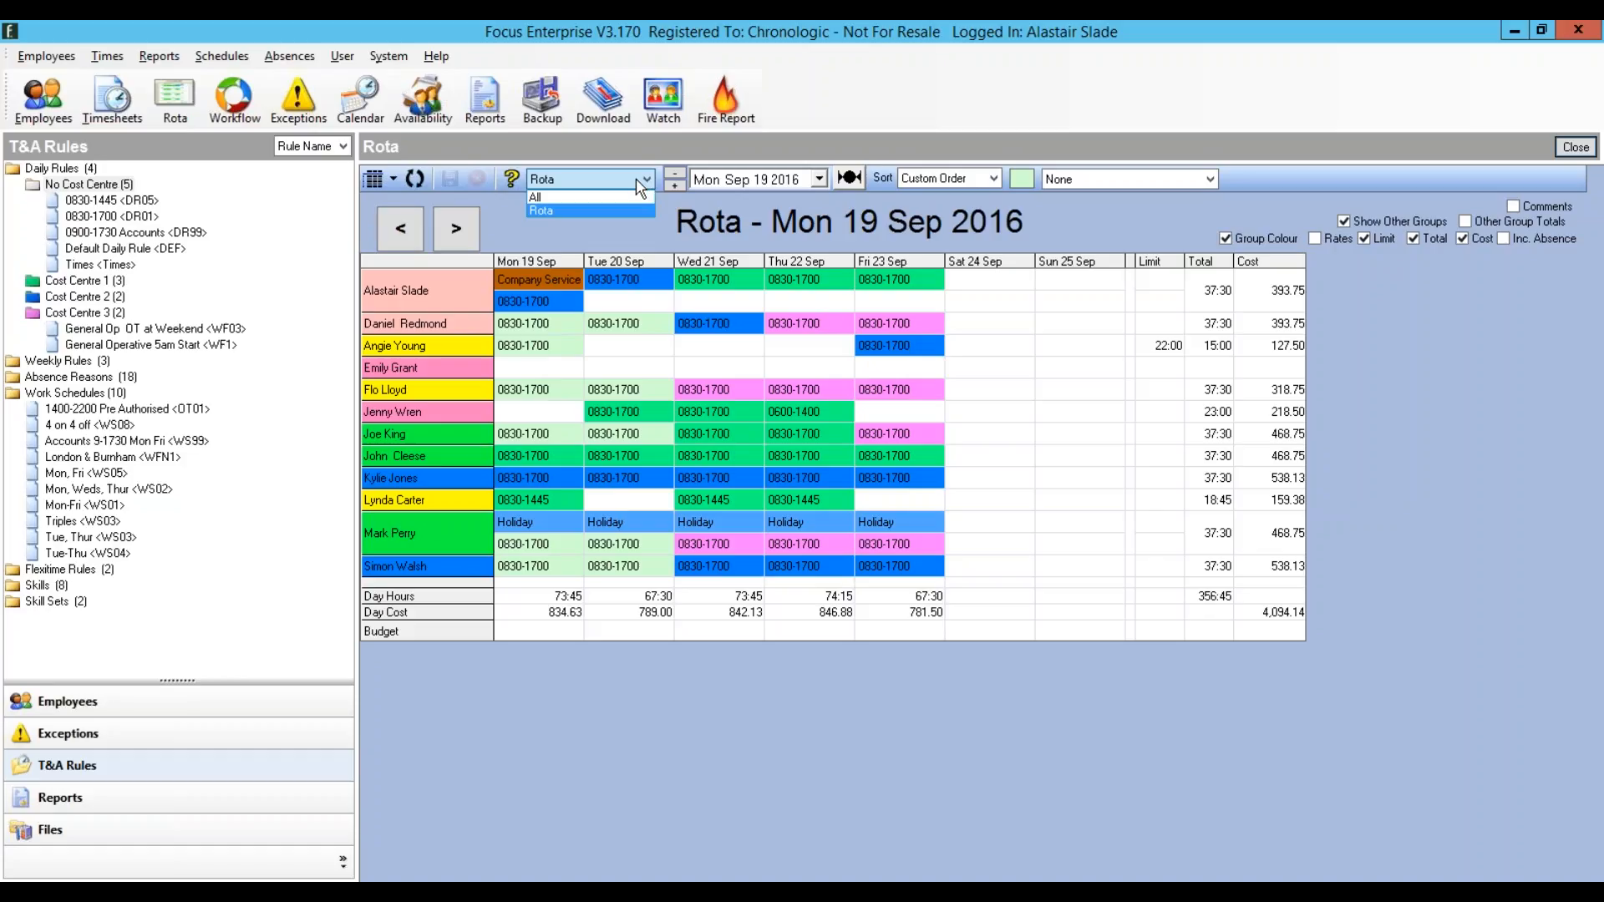
{"action": "left_click", "coordinate": [607, 209]}
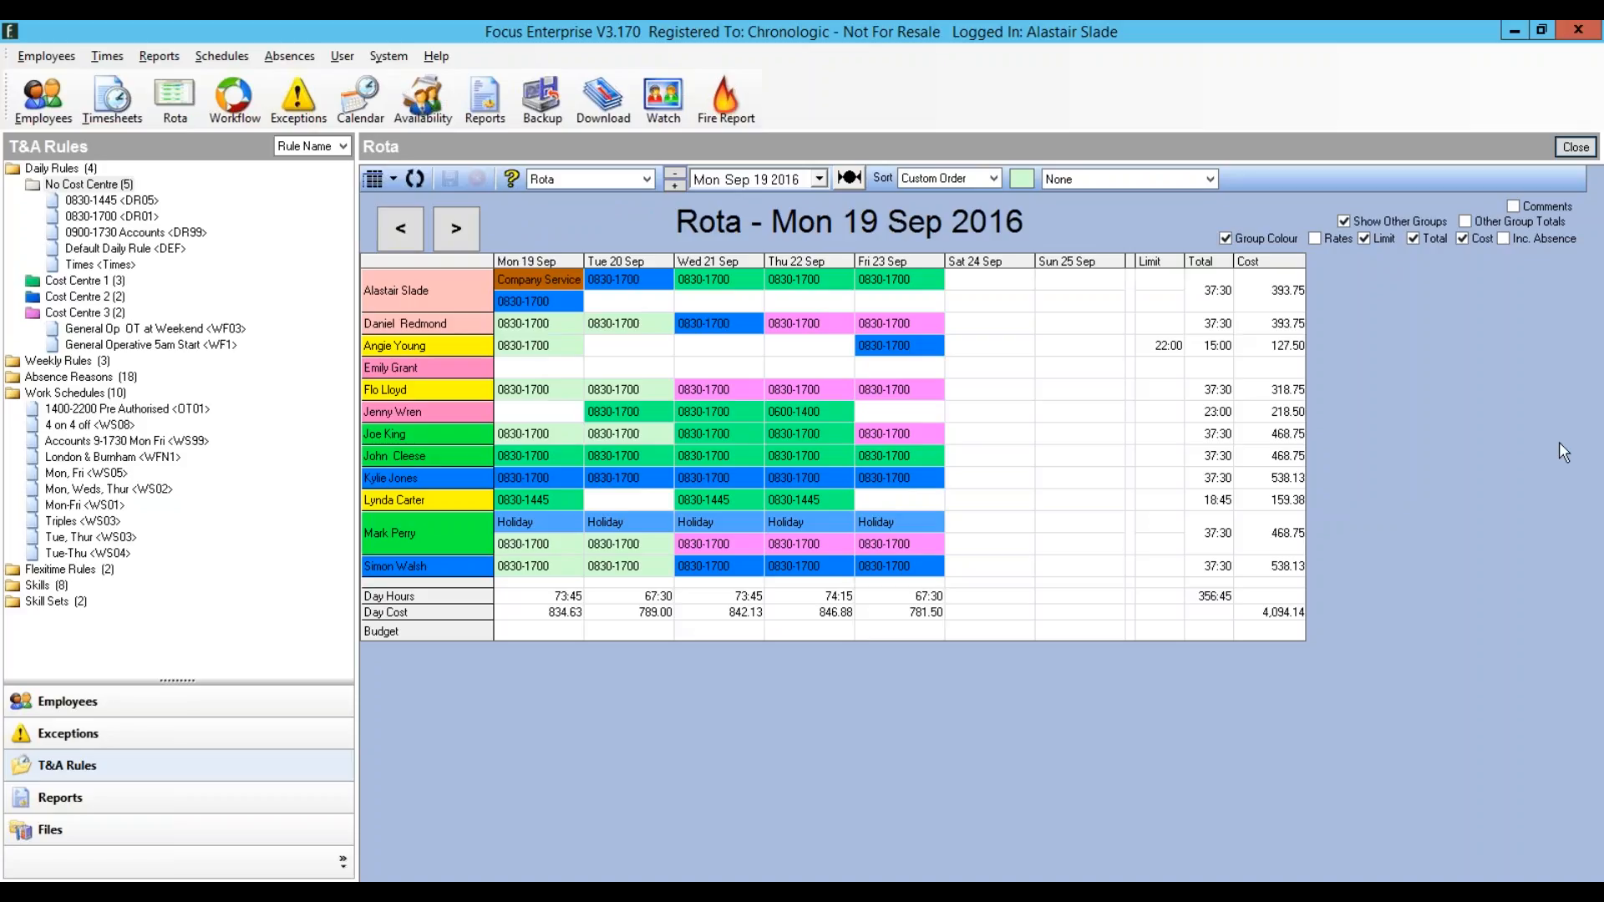
Step: Check the rota's date calendar without changing the week, and sort the rota's employees by First Name
{"action": "left_click", "coordinate": [819, 179]}
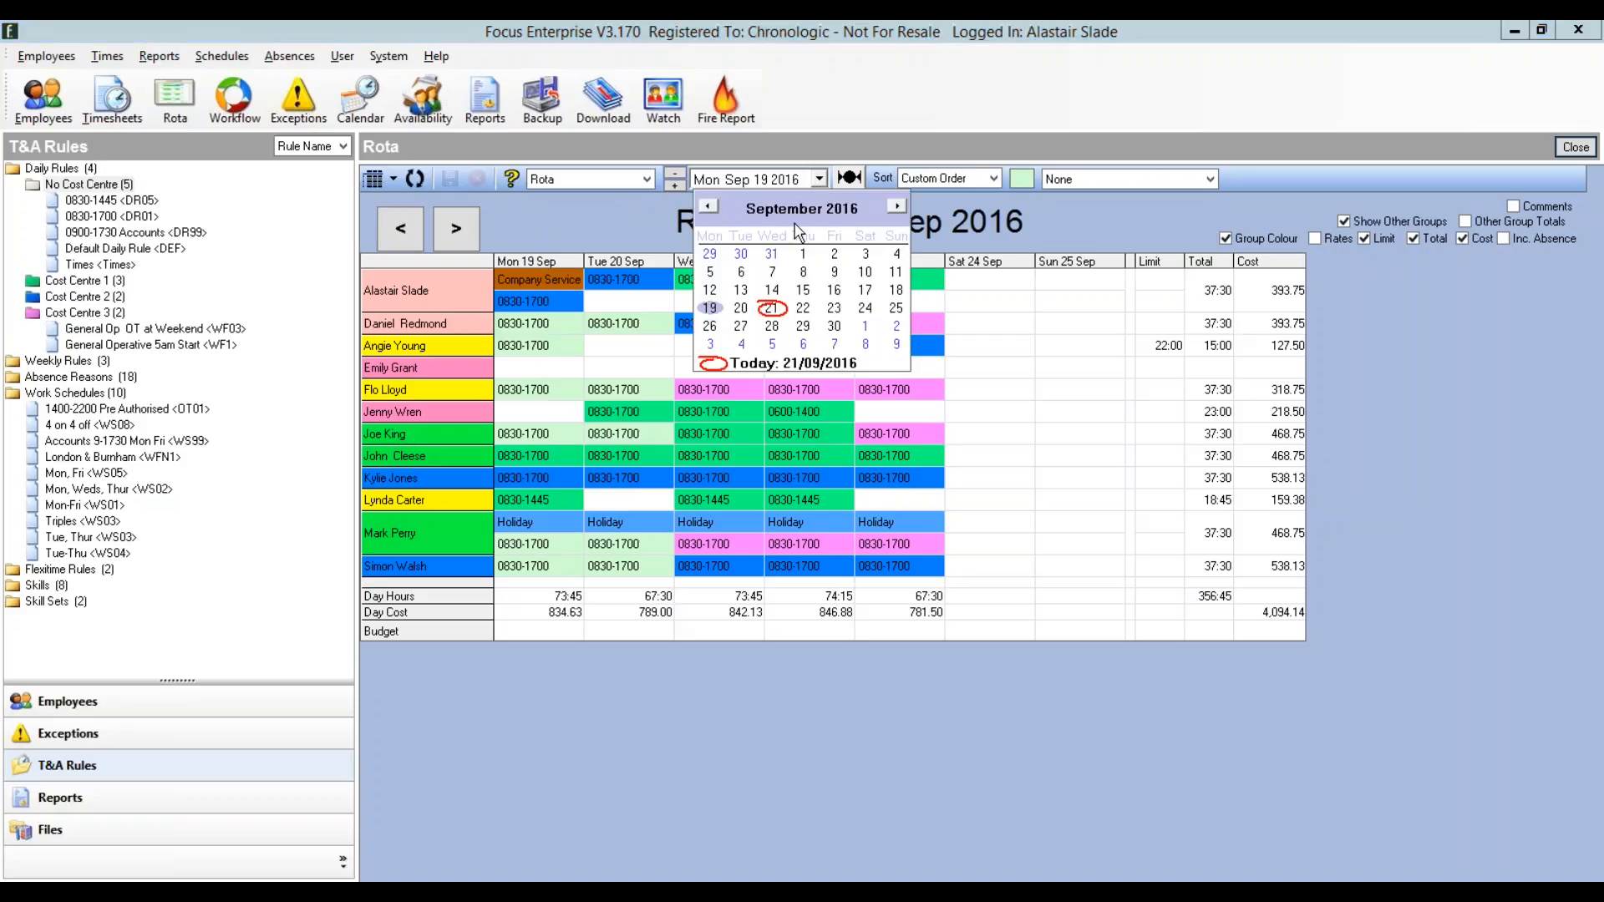
{"action": "left_click", "coordinate": [1052, 214]}
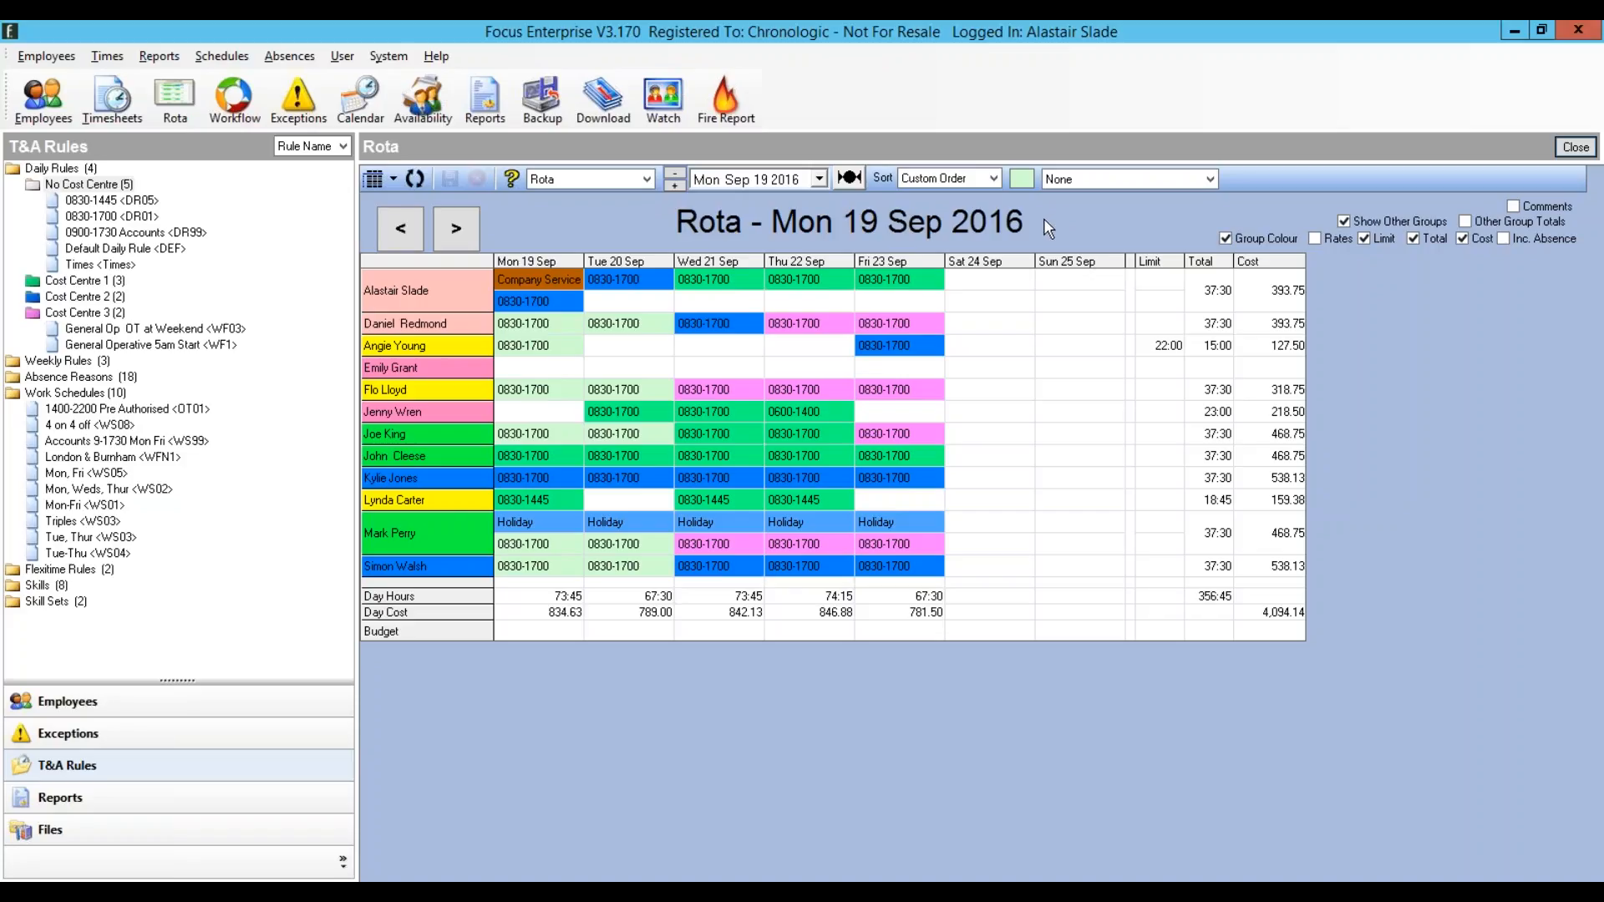
{"action": "left_click", "coordinate": [990, 179]}
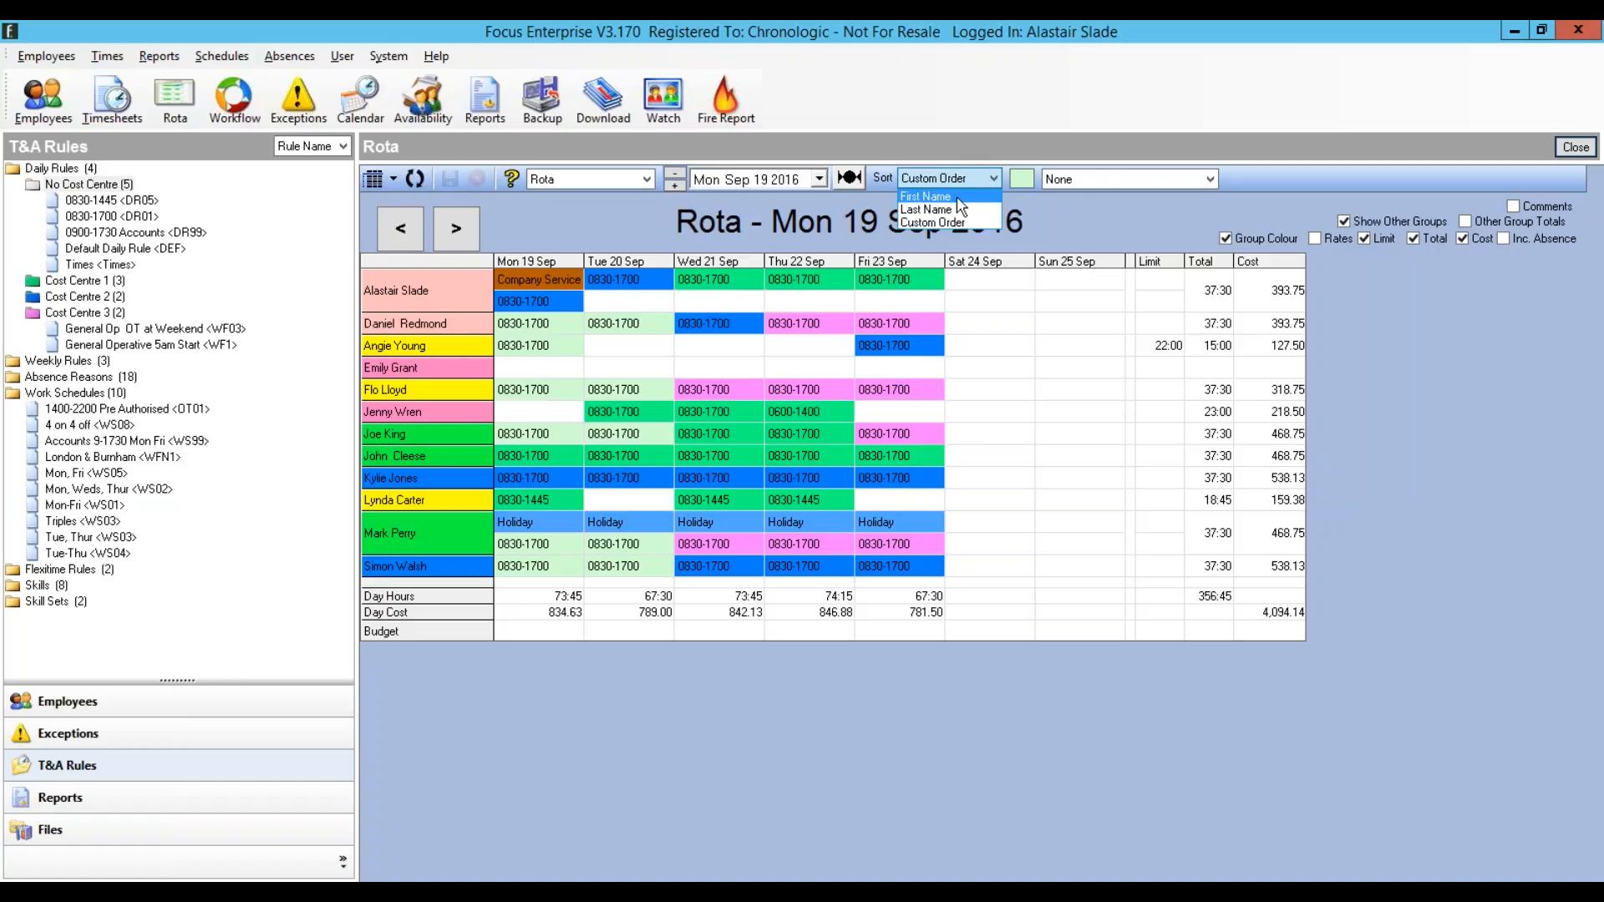
{"action": "left_click", "coordinate": [958, 198]}
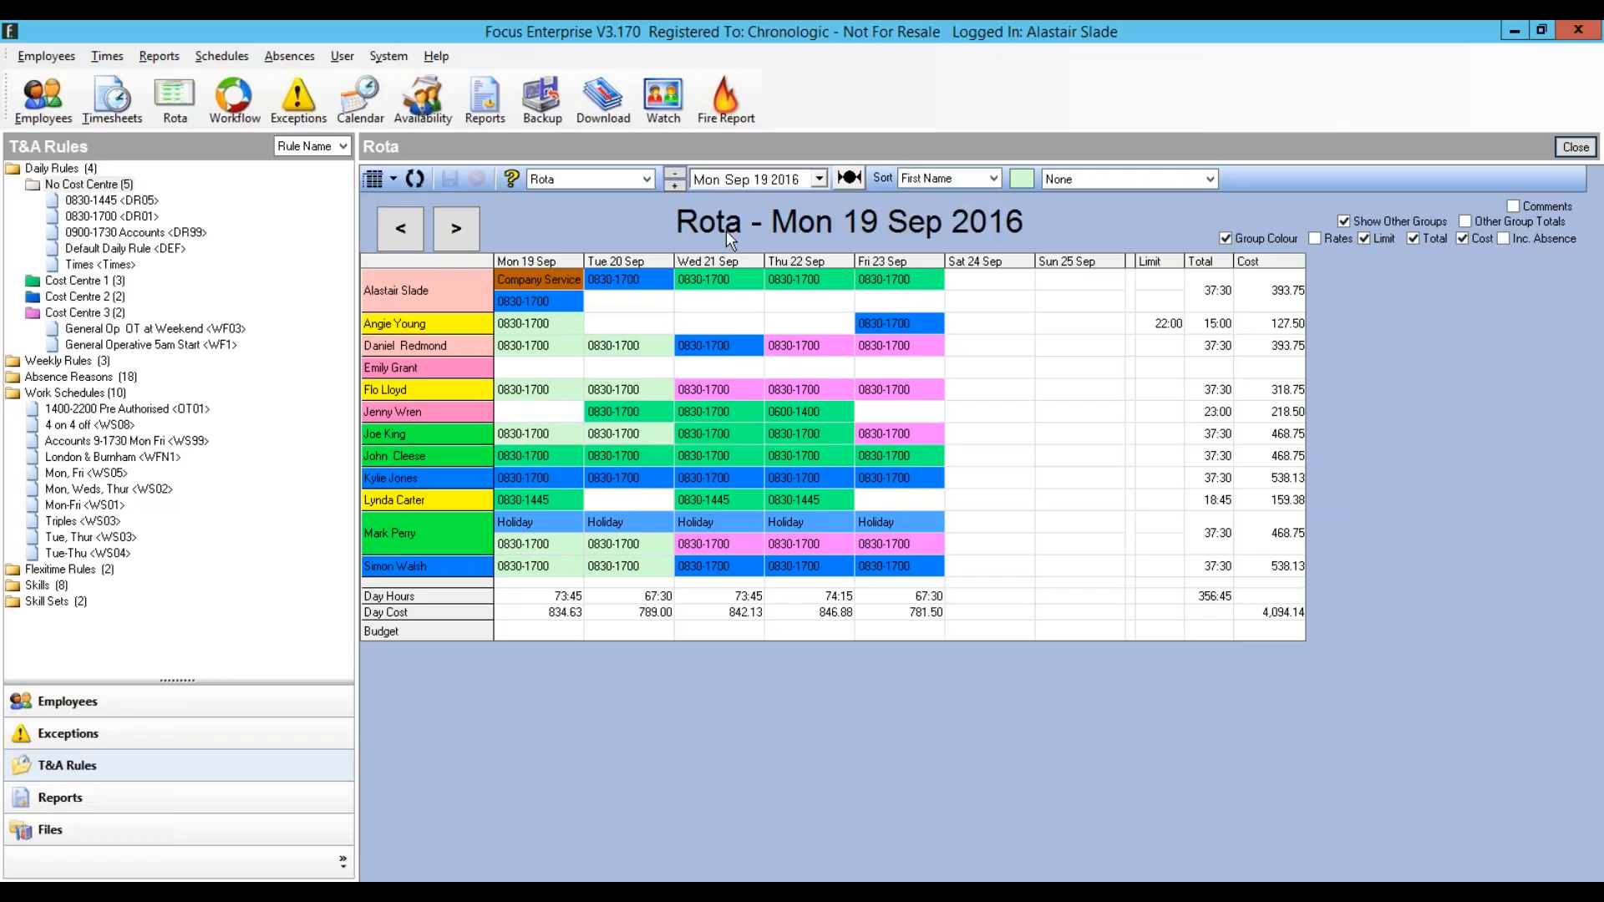
Step: Move the third employee up to second place in the rota and save the custom order
{"action": "left_click_drag", "start_coordinate": [444, 343], "coordinate": [443, 323]}
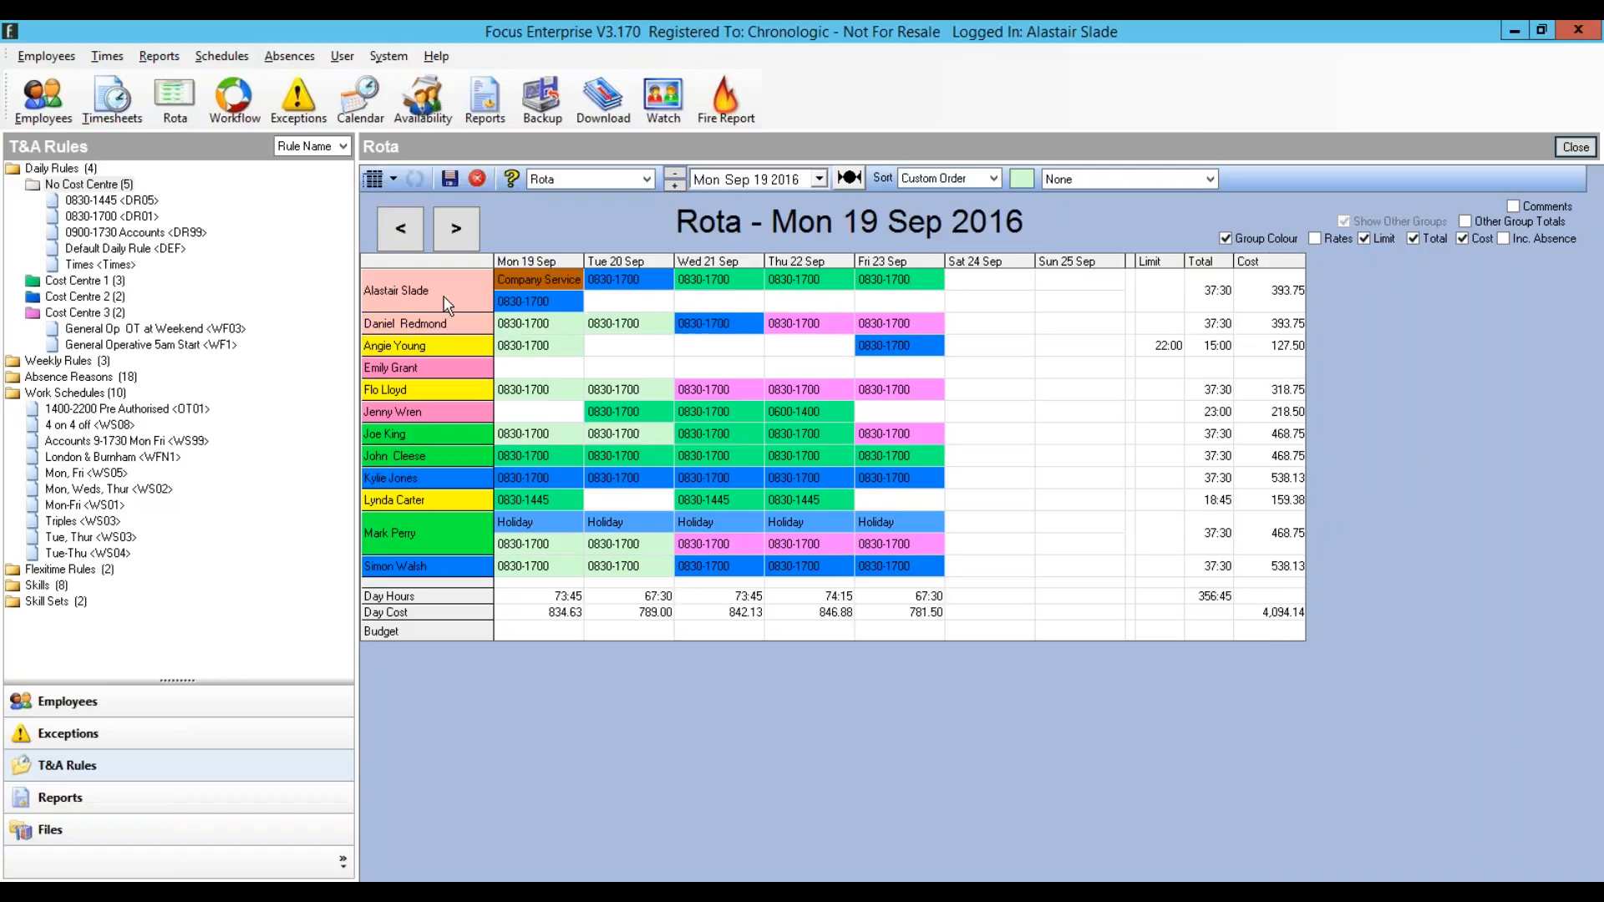
{"action": "left_click", "coordinate": [450, 180]}
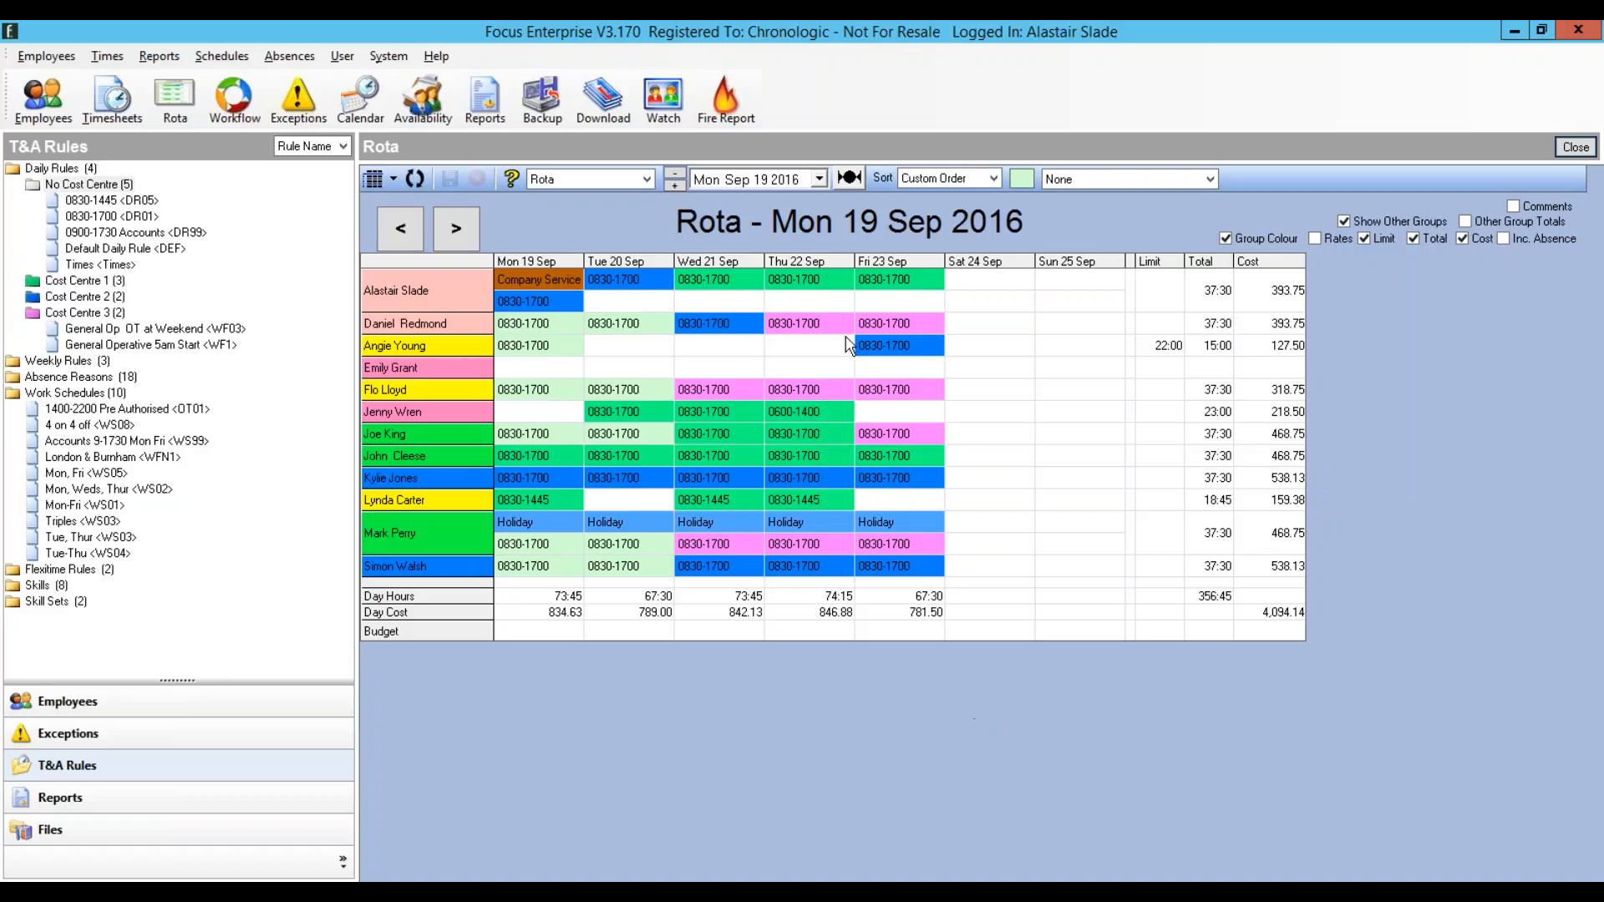
Step: Go to the rota week of 26 Sep 2016, clear the schedules of all employees and save the removal
{"action": "left_click", "coordinate": [675, 183]}
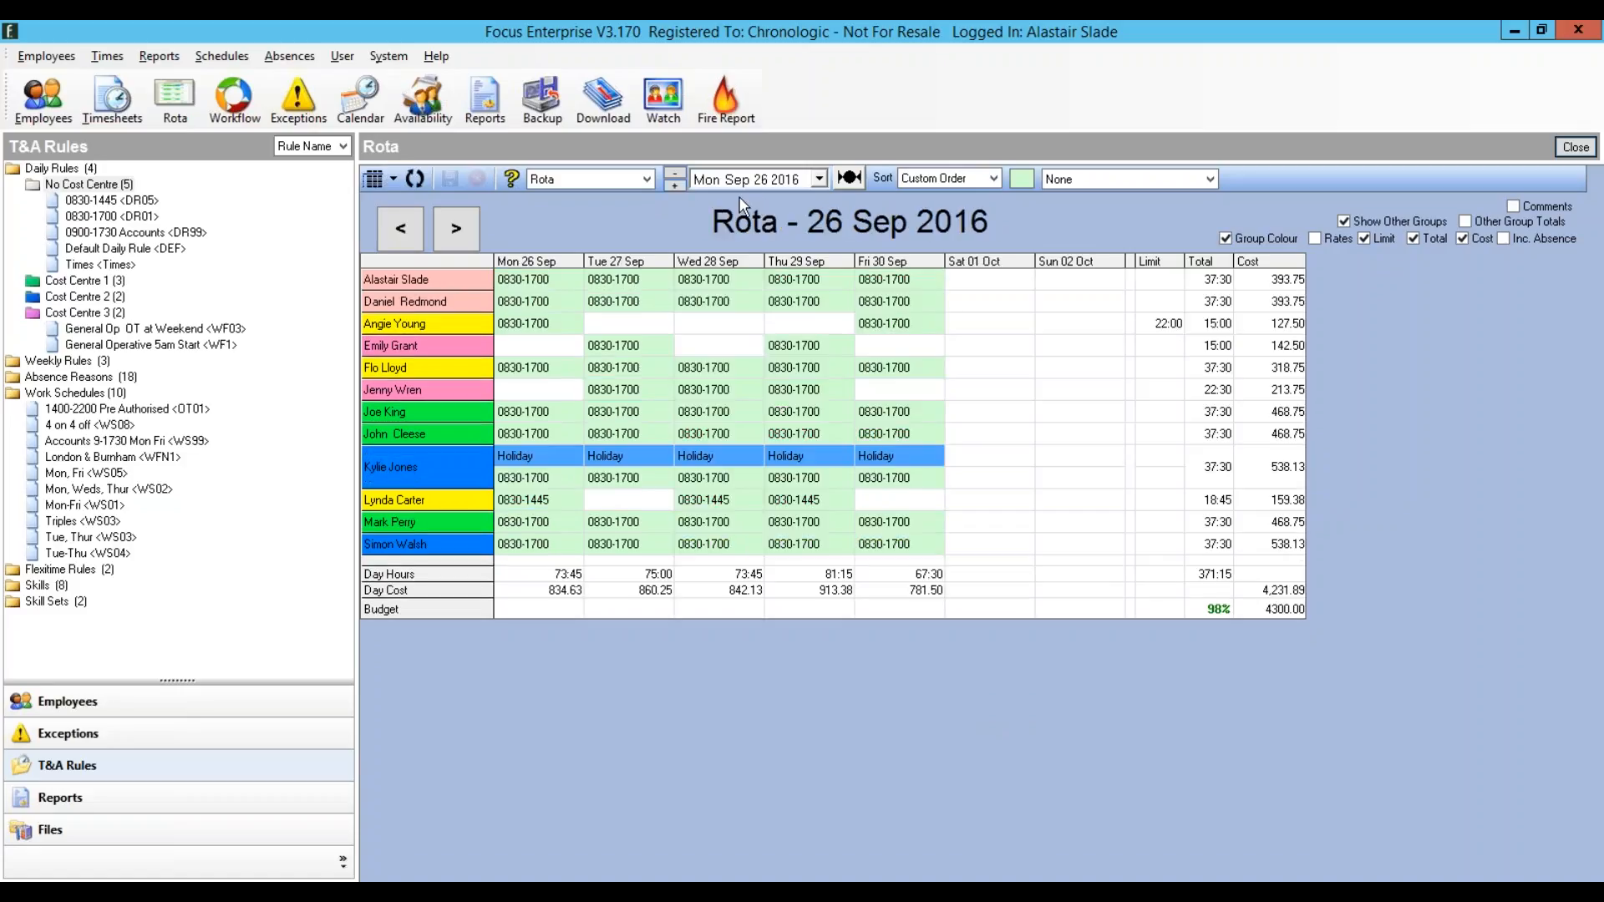
{"action": "left_click", "coordinate": [476, 258]}
{"action": "right_click", "coordinate": [549, 307]}
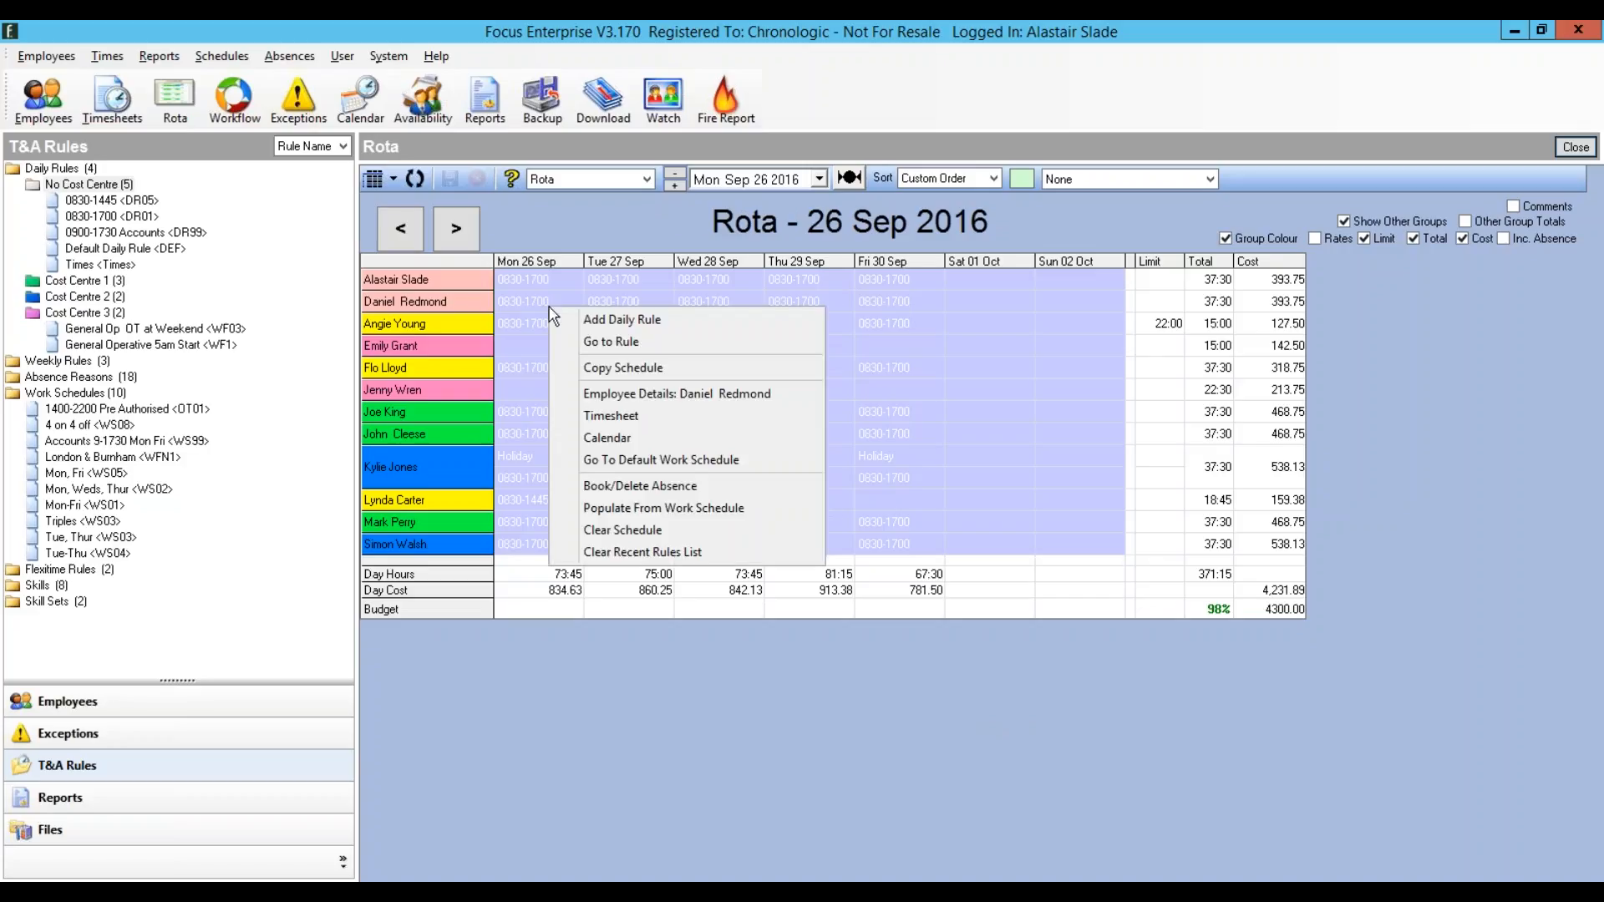
{"action": "left_click", "coordinate": [622, 530]}
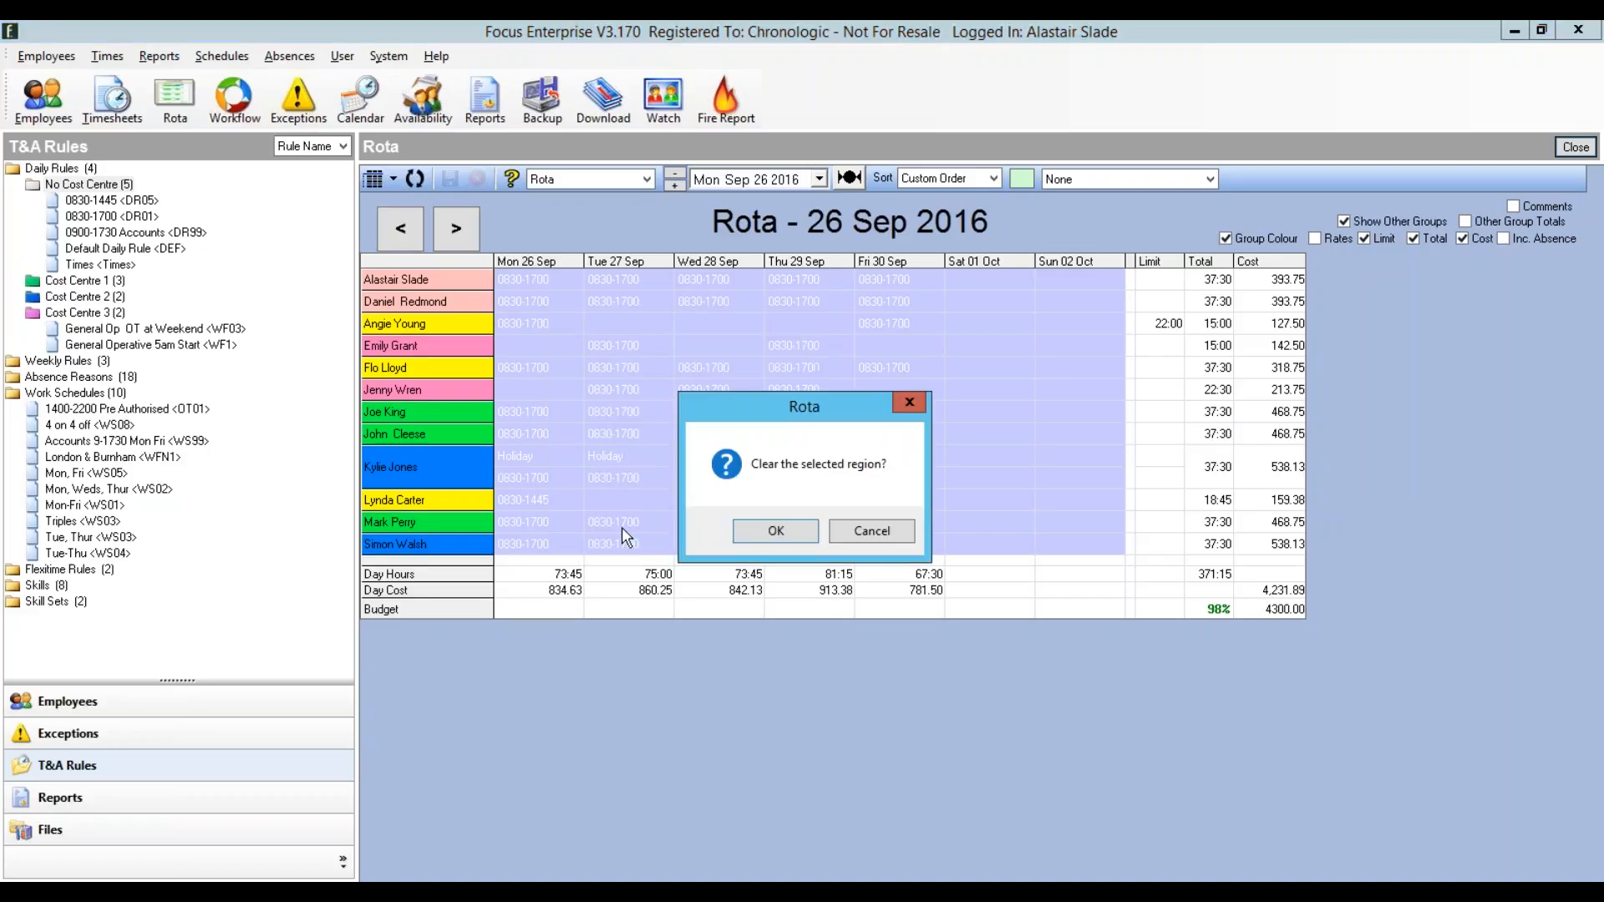
{"action": "left_click", "coordinate": [777, 532]}
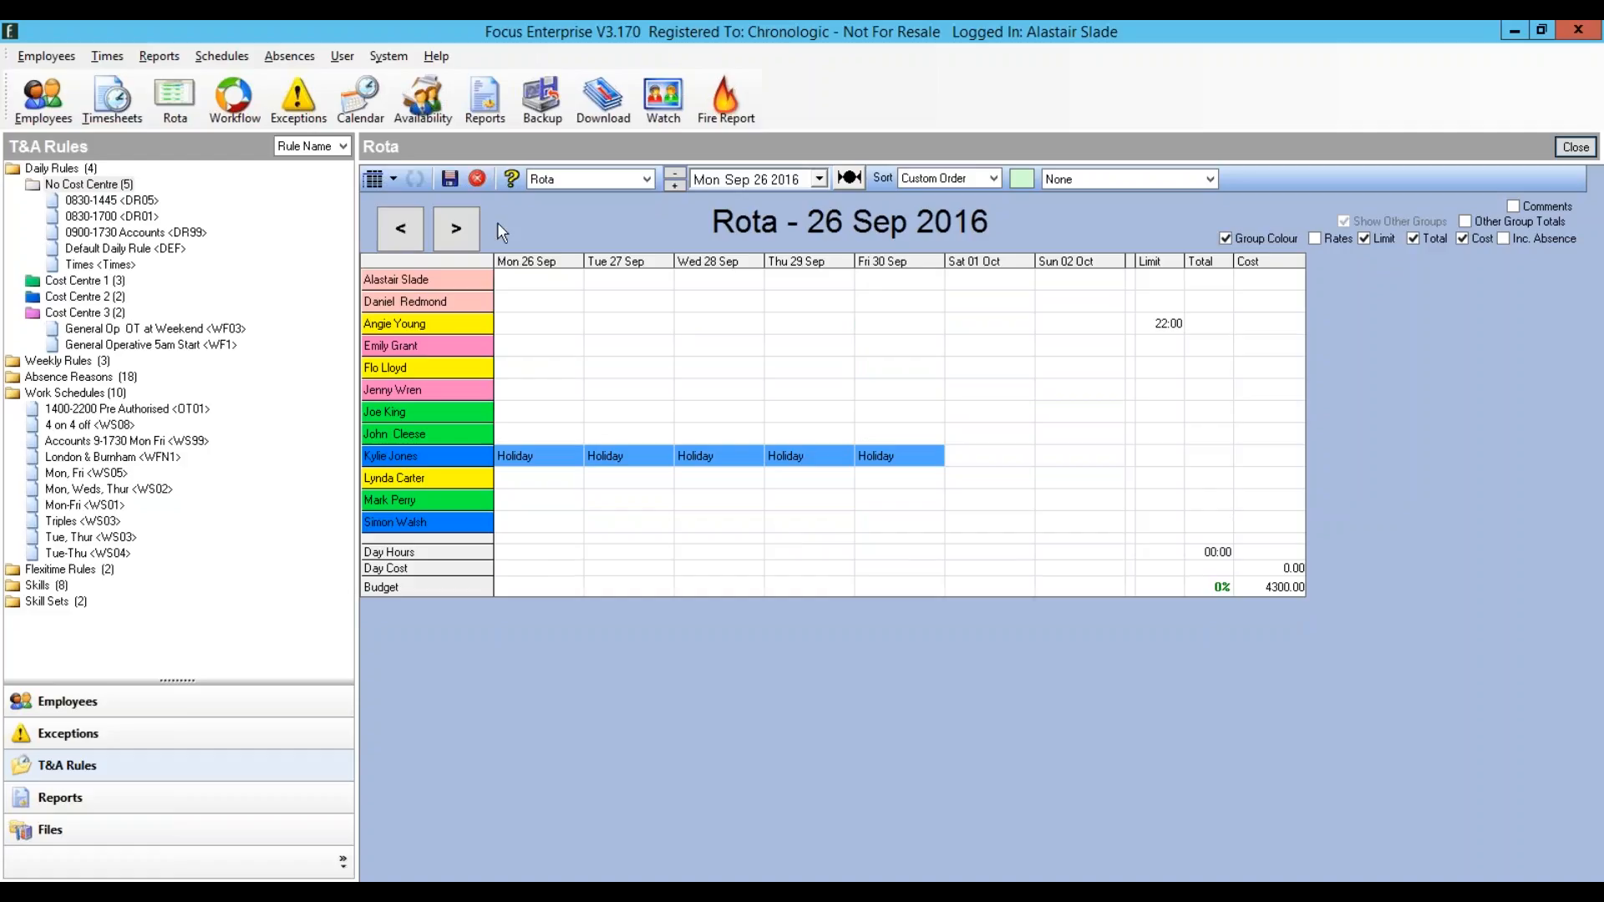
{"action": "left_click", "coordinate": [454, 177]}
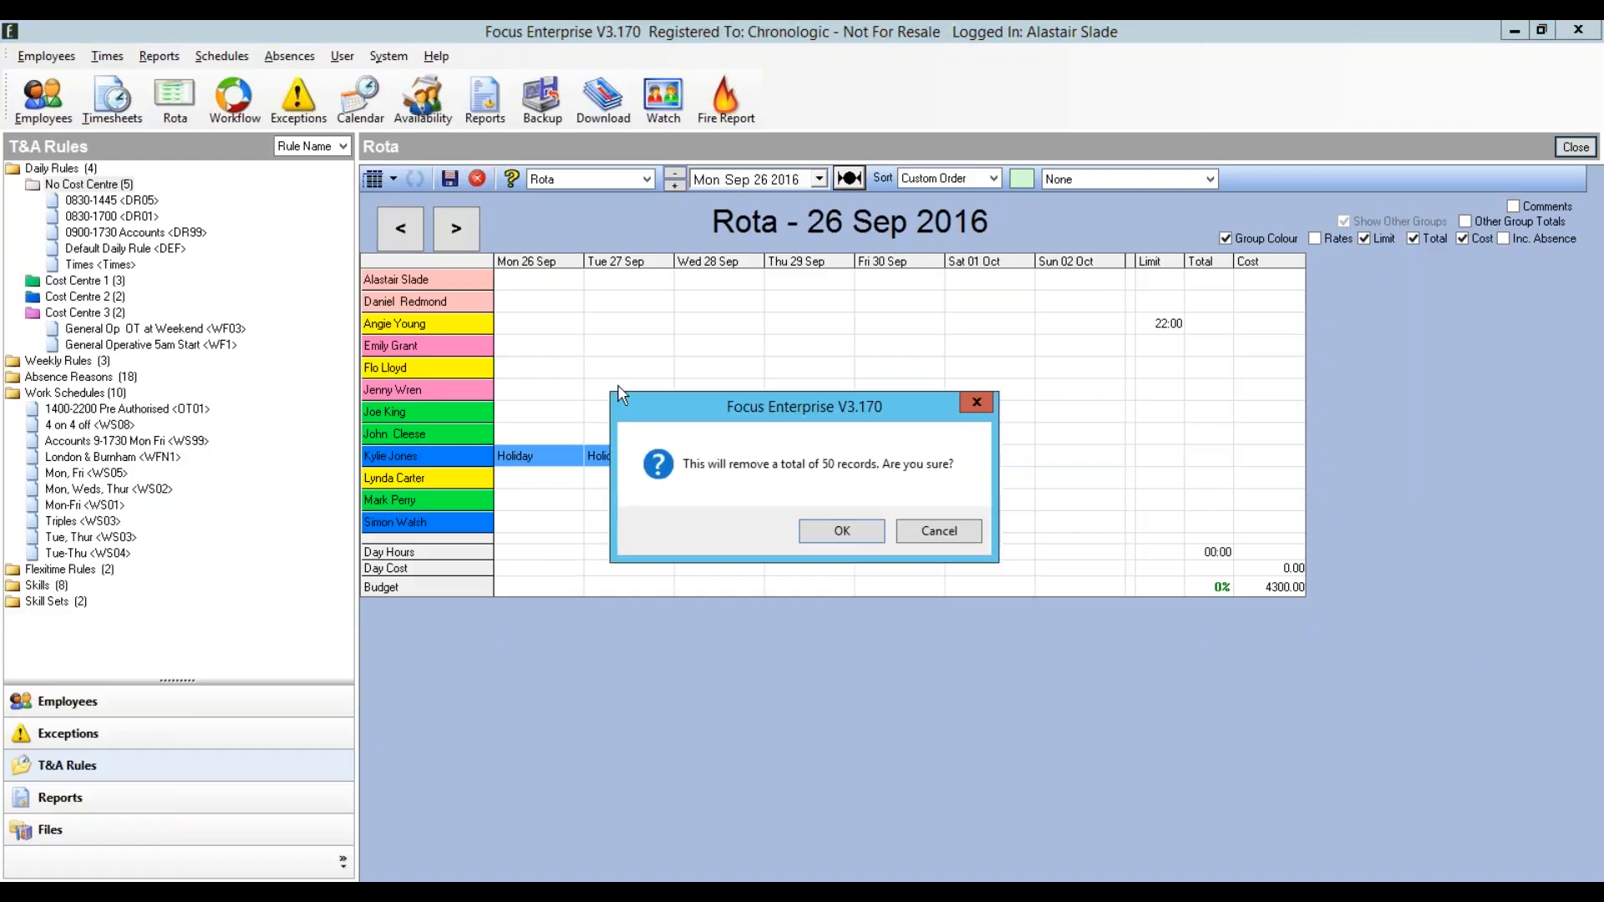
{"action": "left_click", "coordinate": [832, 534]}
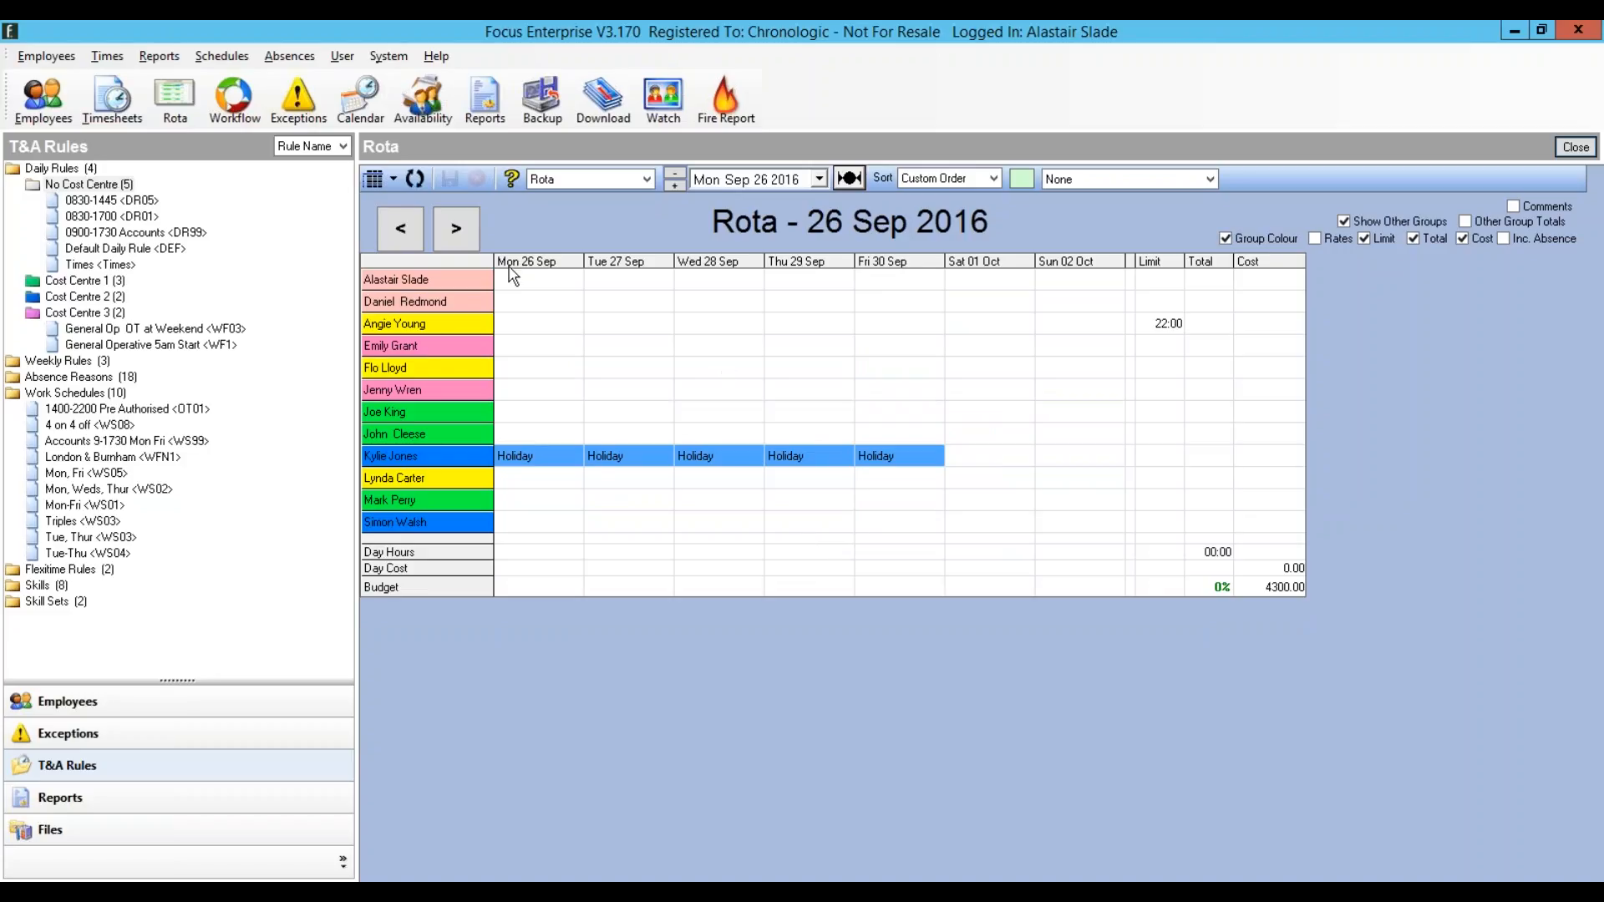
Step: Populate the whole week for all employees from Defaults (with offset), including work schedule column 1, and save the rota
{"action": "left_click", "coordinate": [456, 263]}
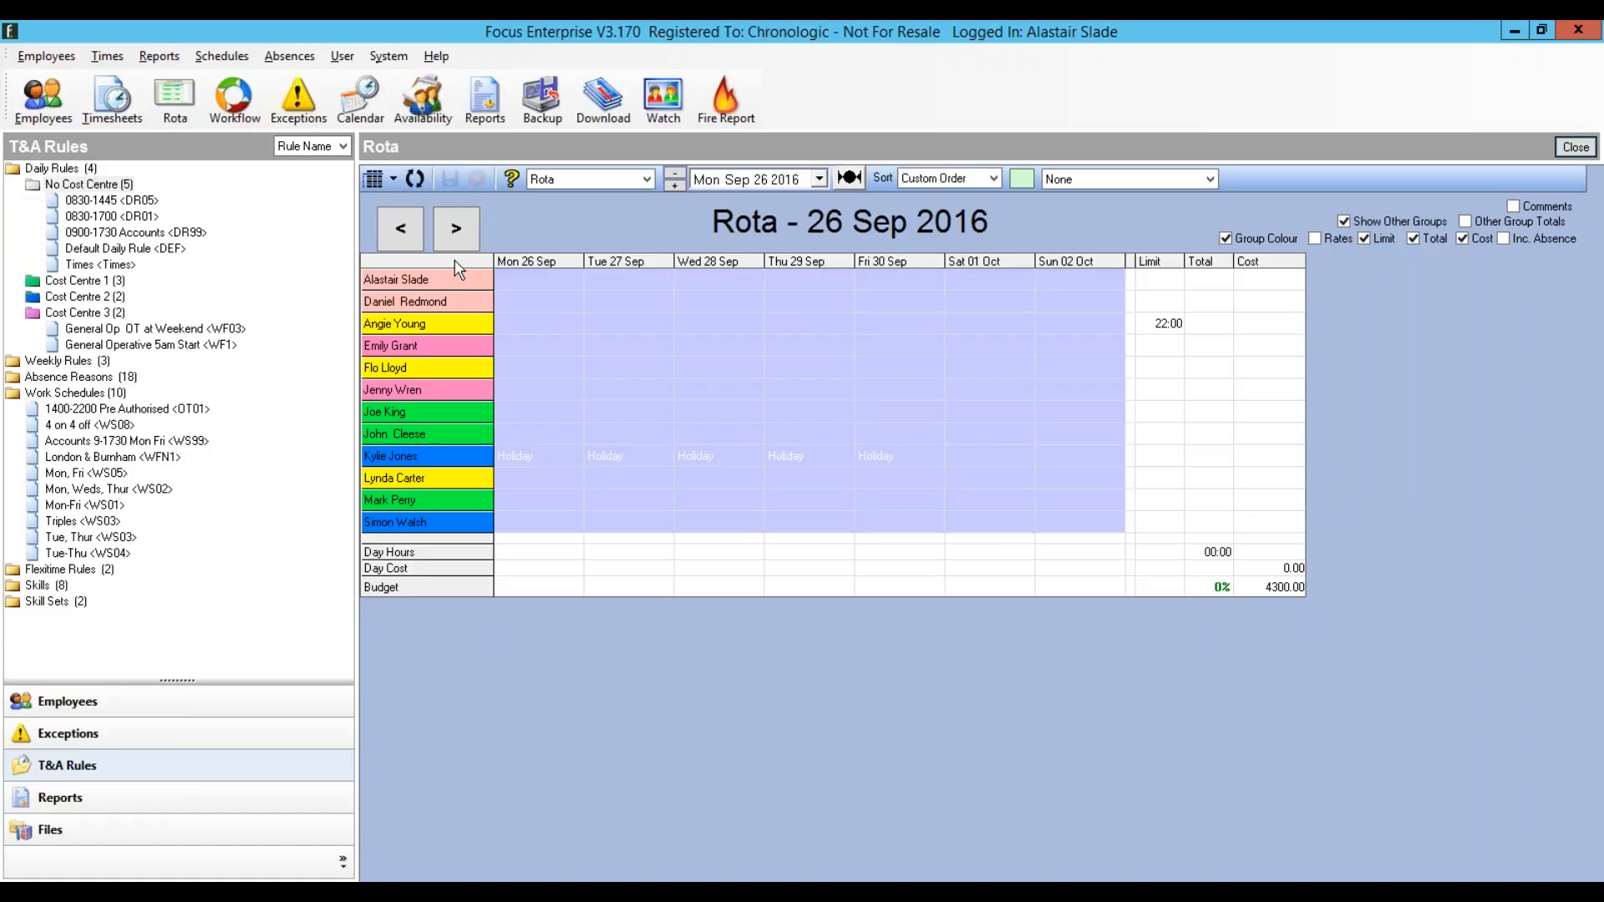
{"action": "right_click", "coordinate": [672, 356]}
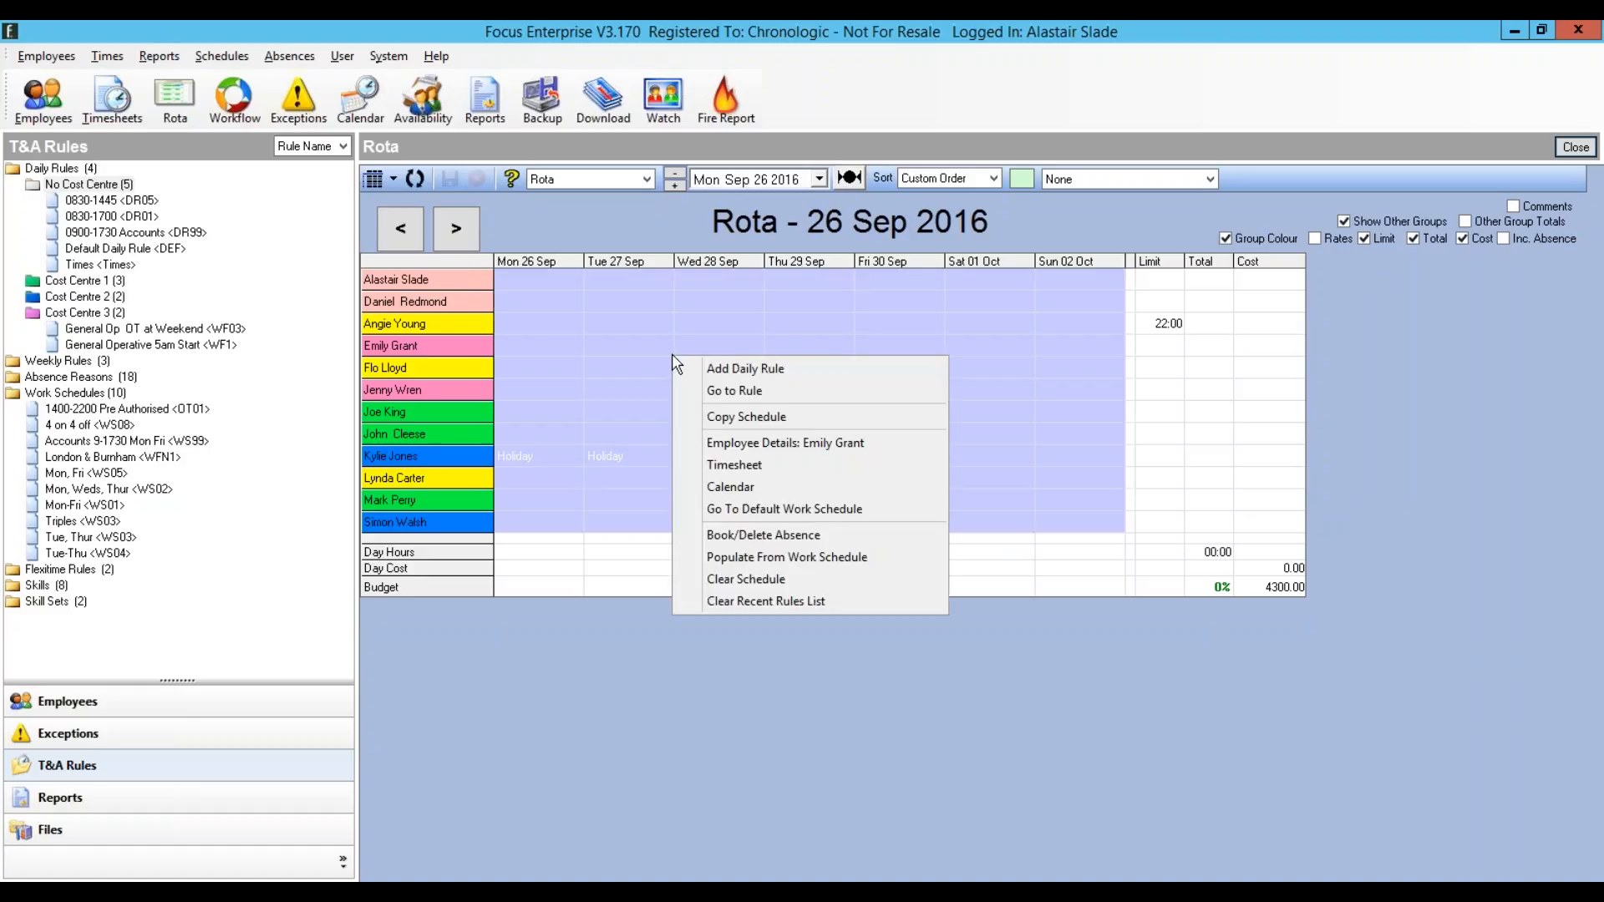
{"action": "left_click", "coordinate": [847, 565]}
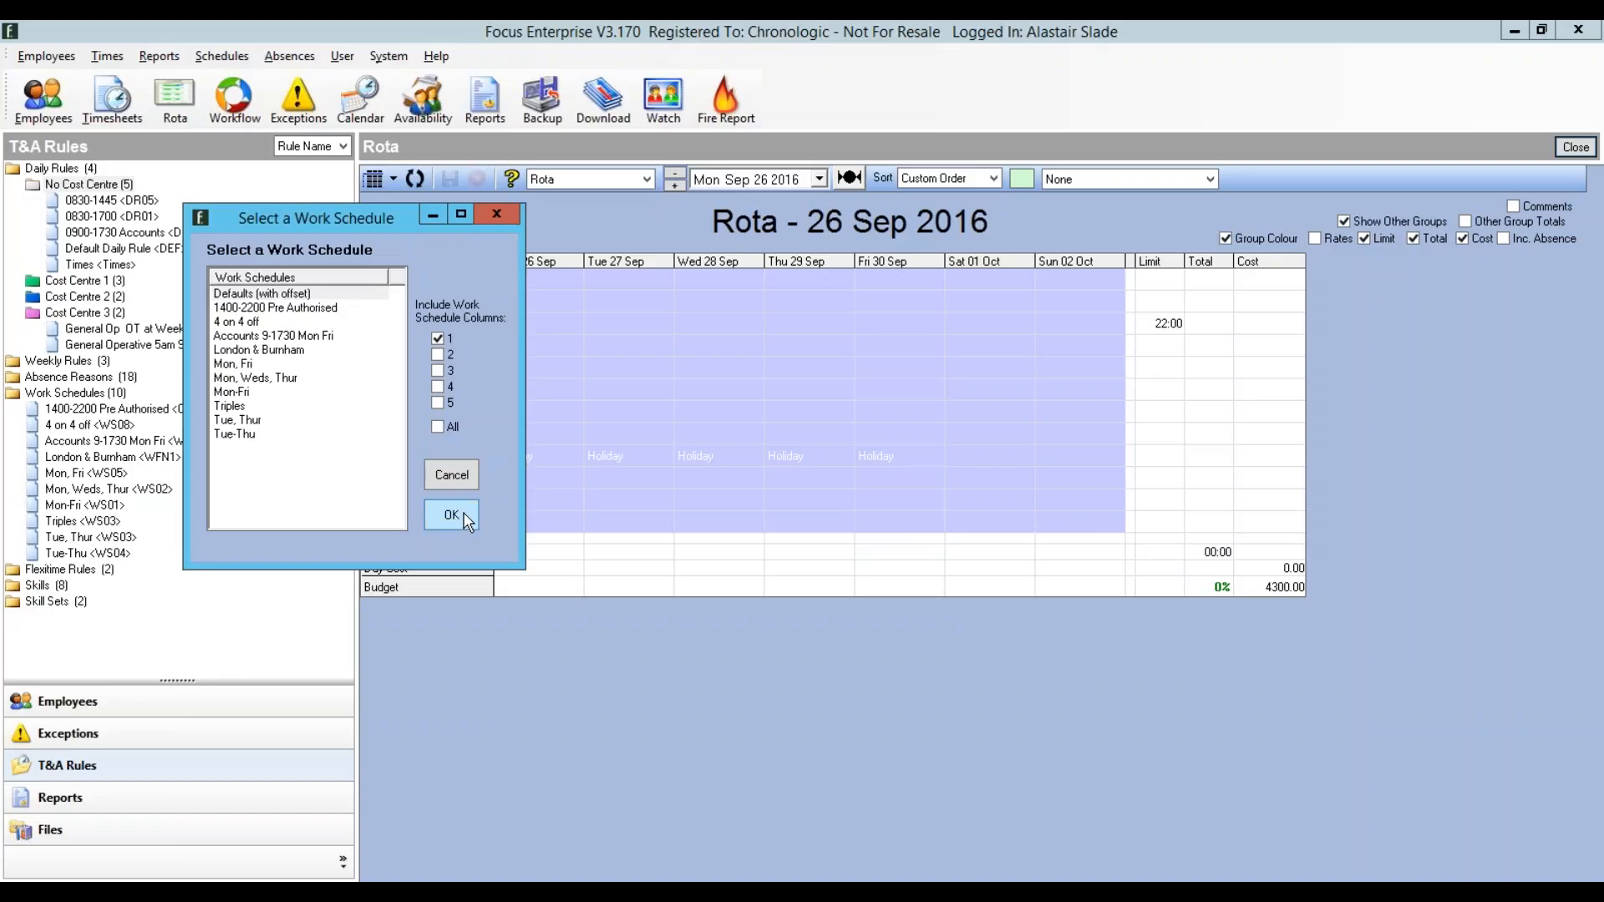
{"action": "left_click", "coordinate": [466, 518]}
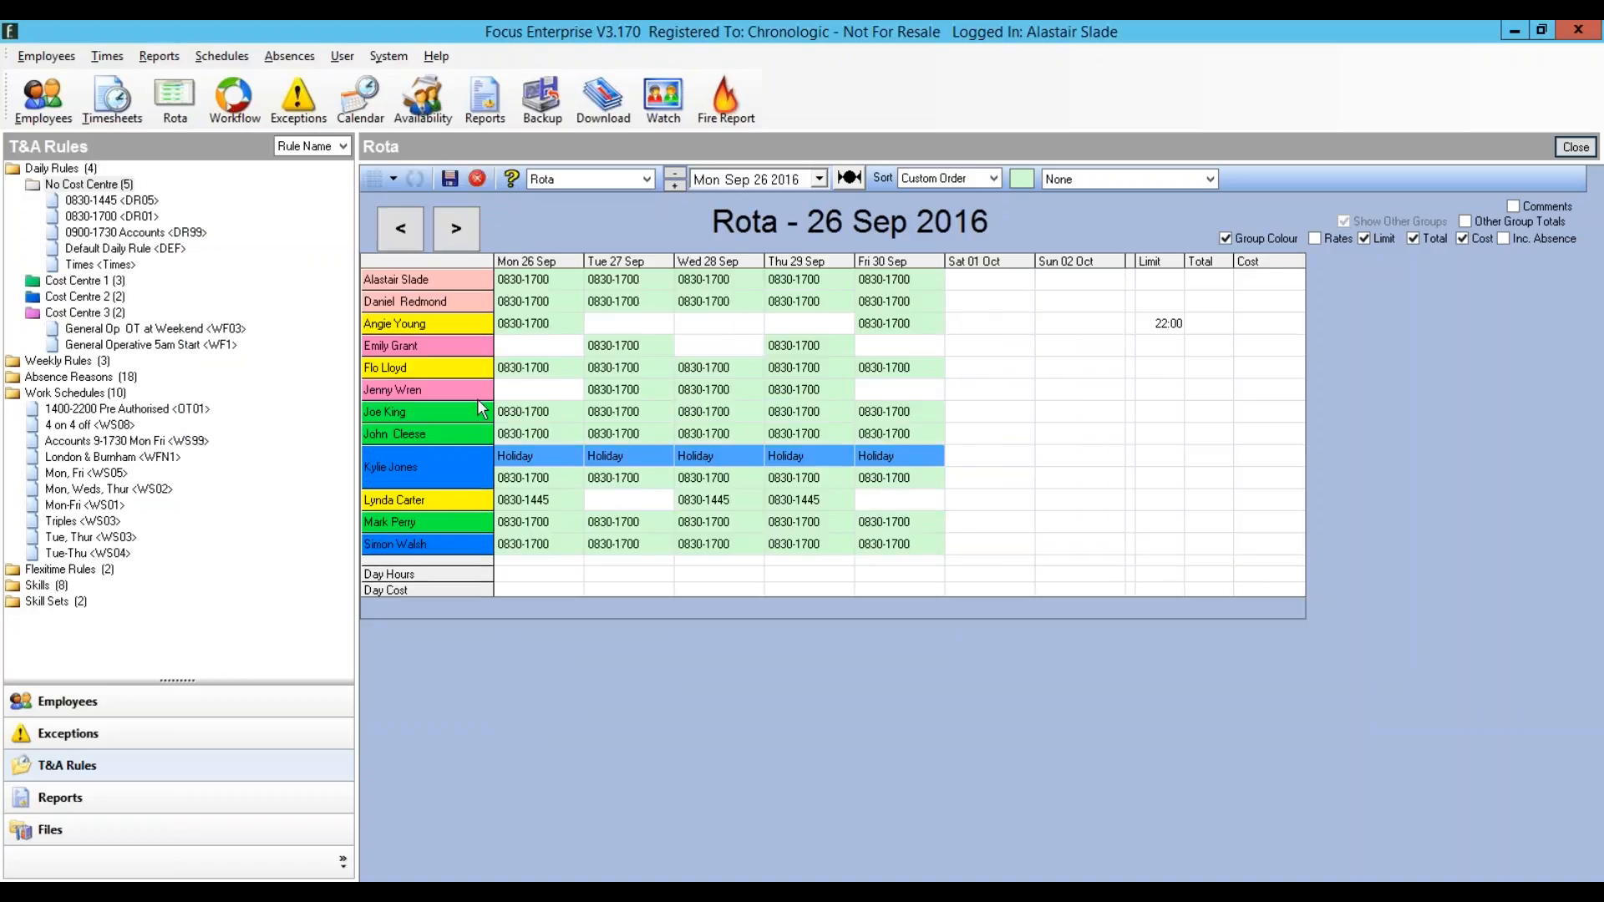
{"action": "left_click", "coordinate": [451, 180]}
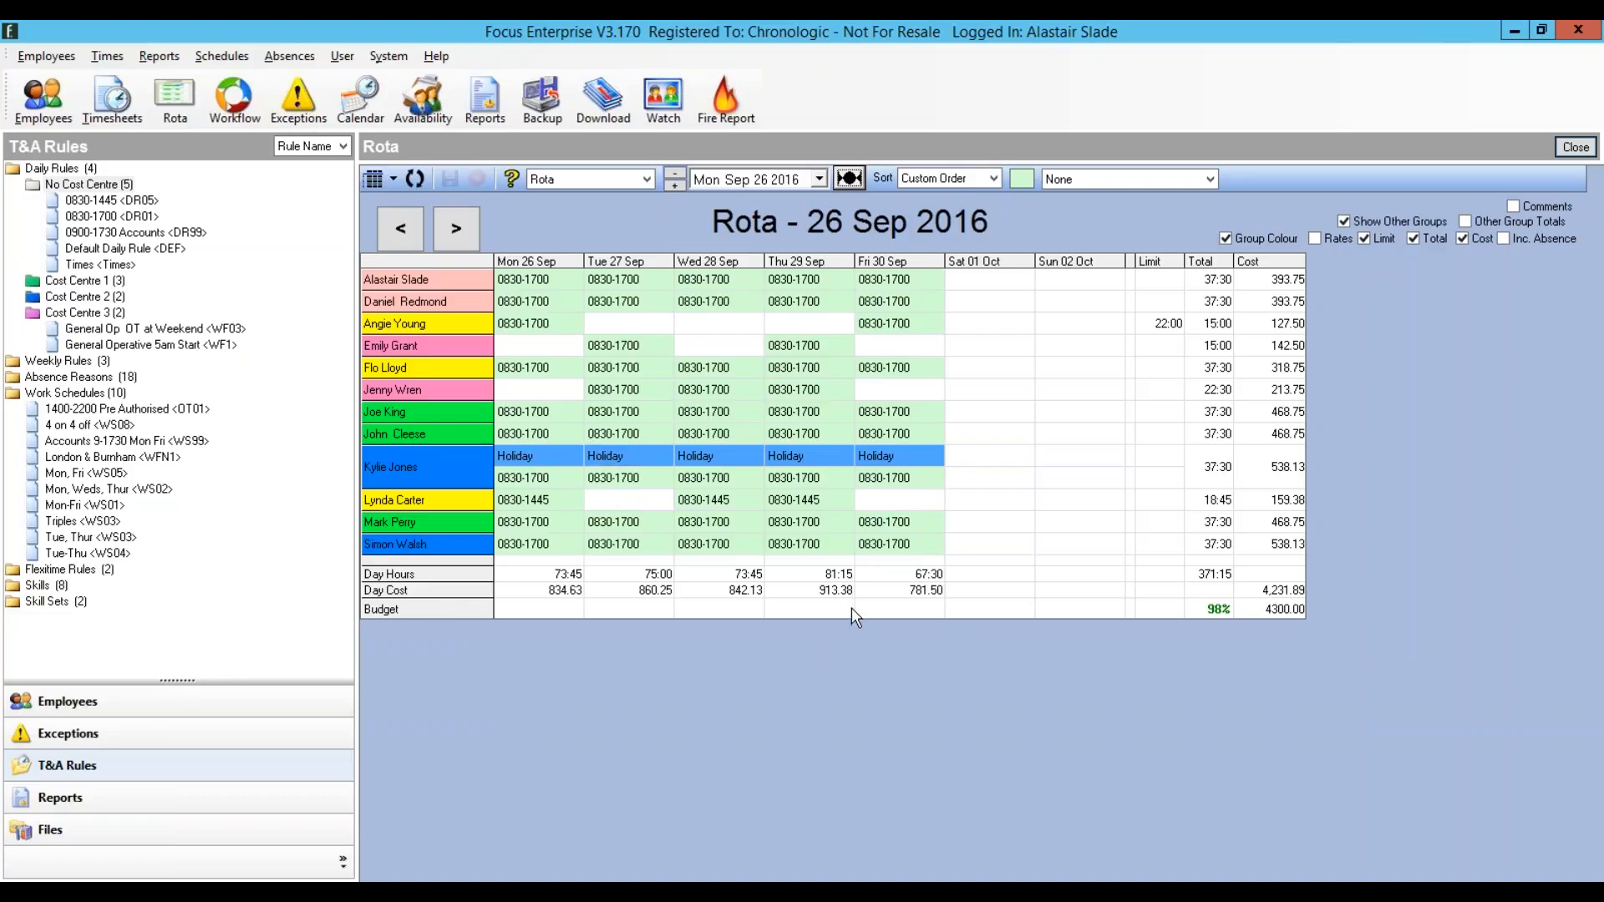
Step: Try to populate Fri 30 Sep from the 1400-2200 Pre Authorised work schedule, then cancel and discard the rota changes
{"action": "left_click", "coordinate": [906, 268]}
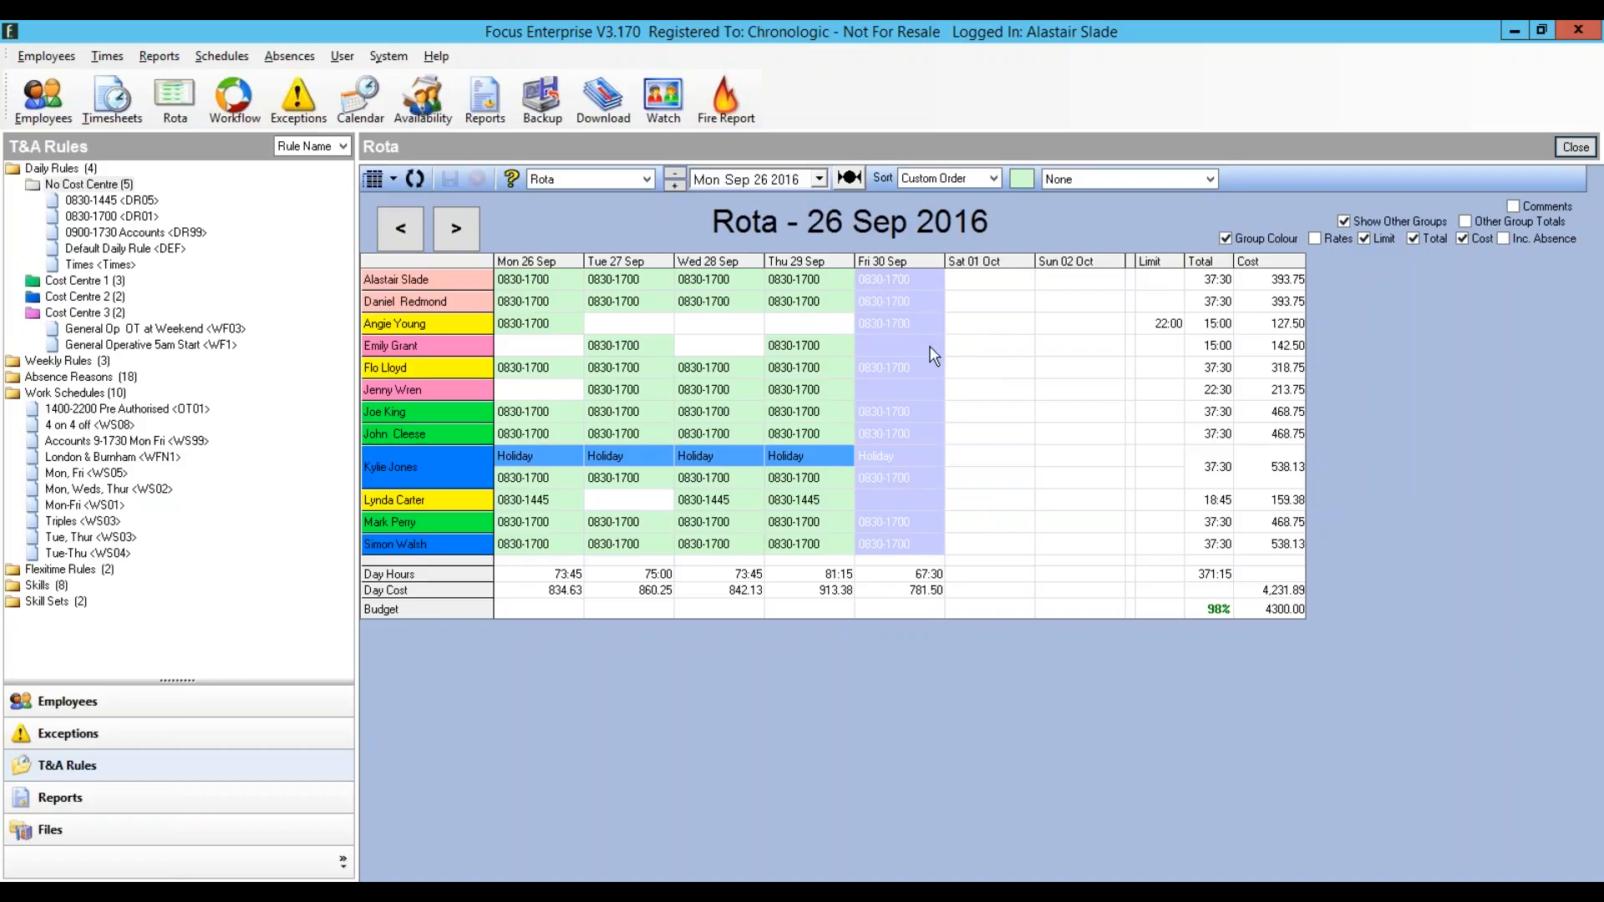
{"action": "right_click", "coordinate": [919, 375]}
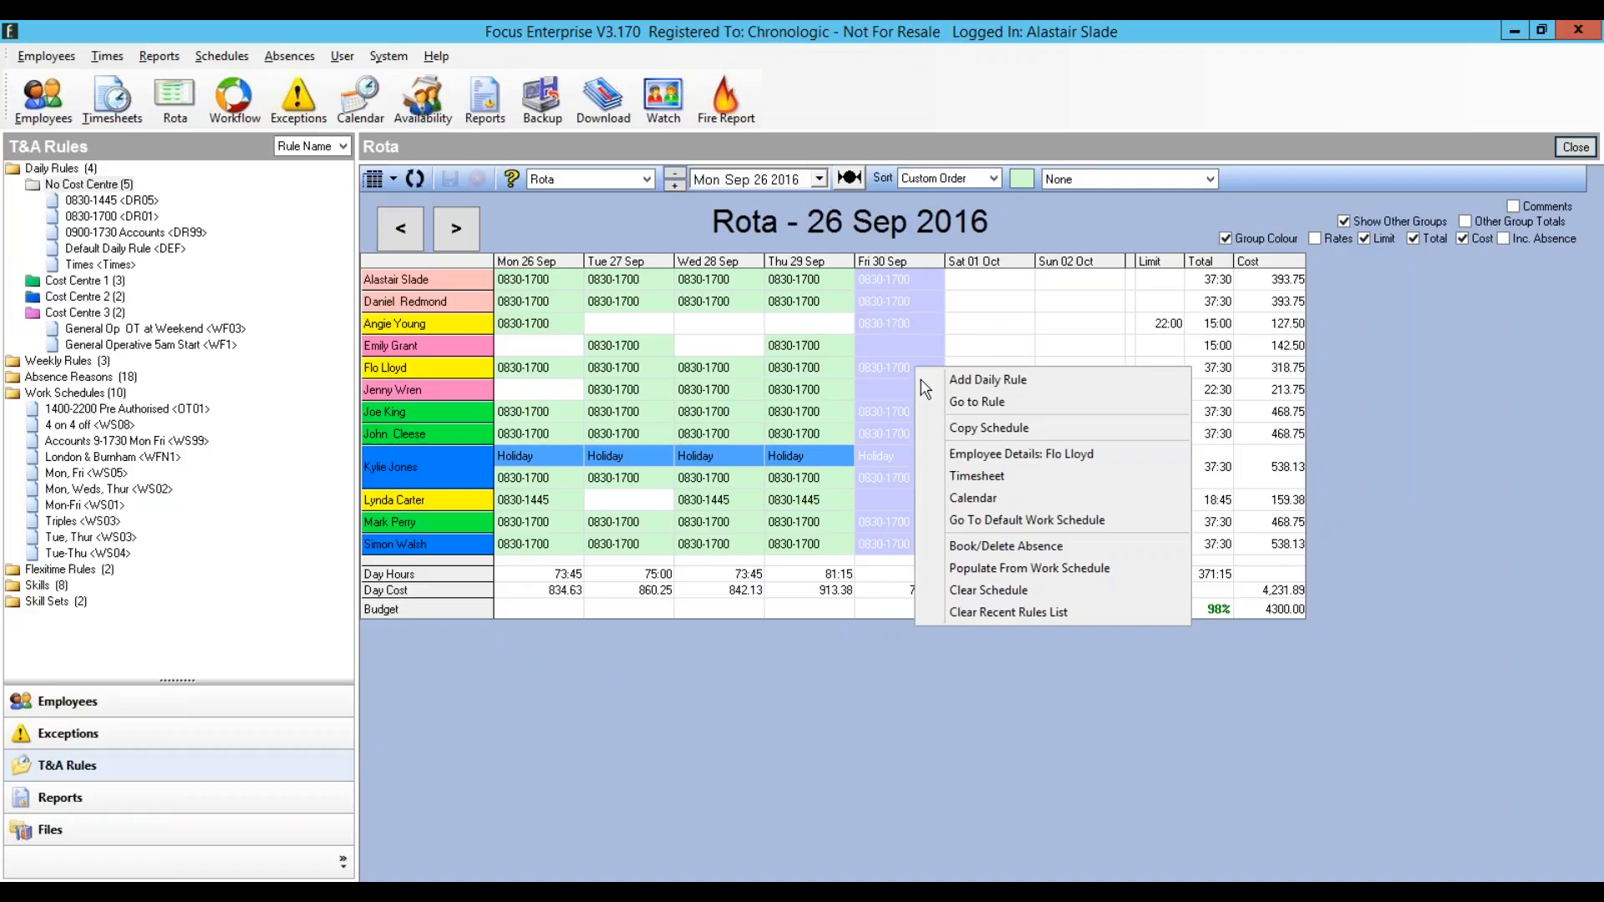
{"action": "left_click", "coordinate": [1029, 568]}
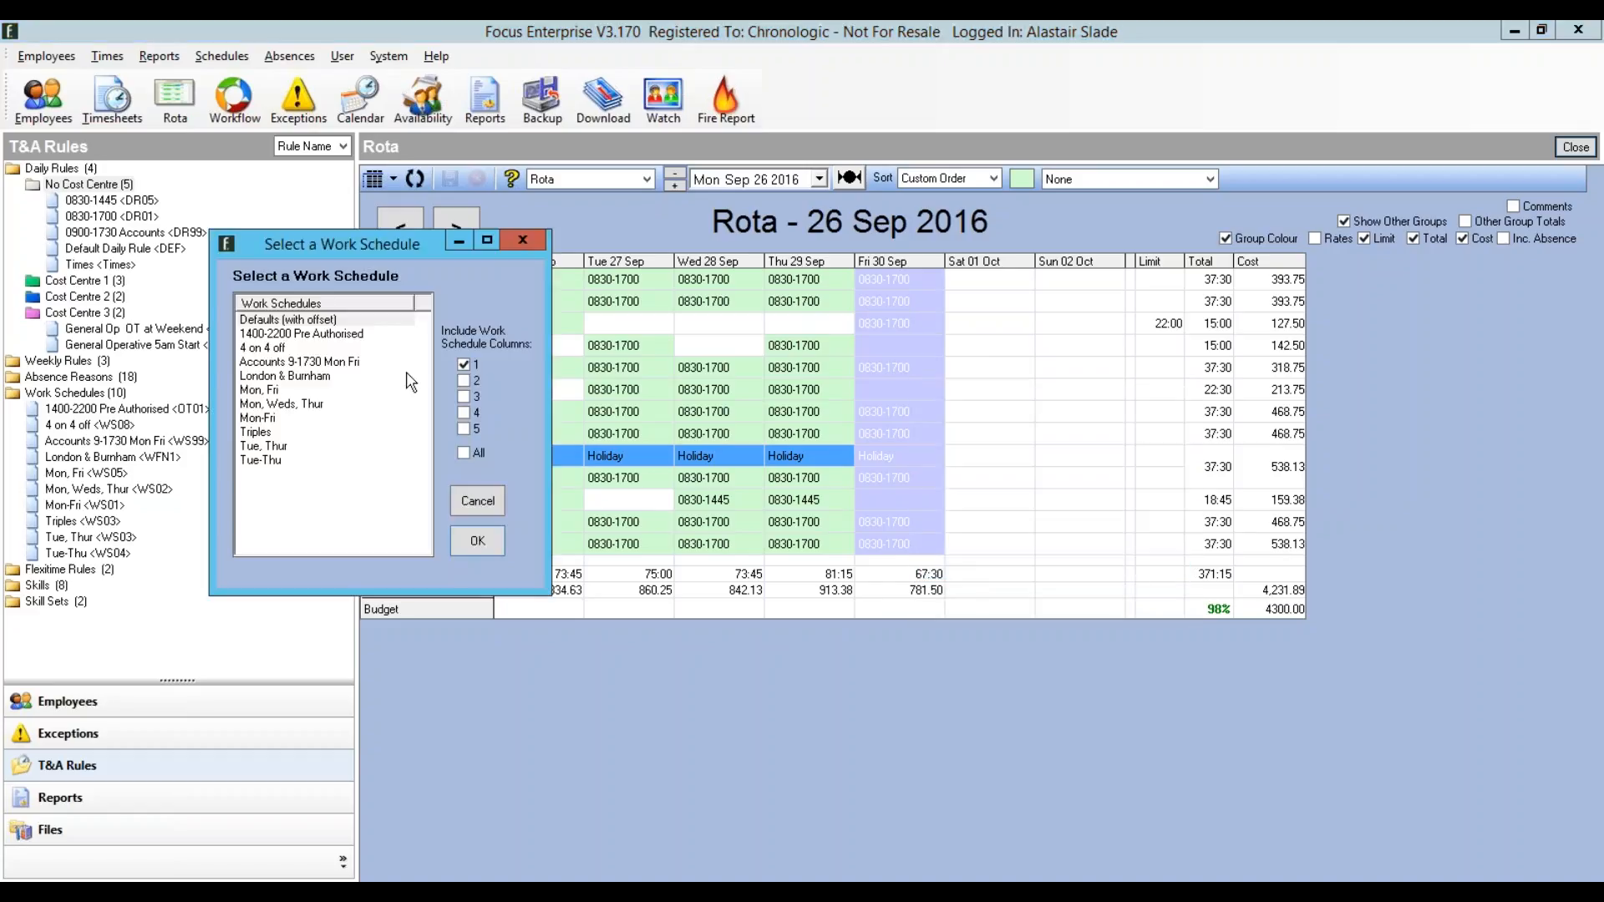
{"action": "left_click", "coordinate": [307, 335]}
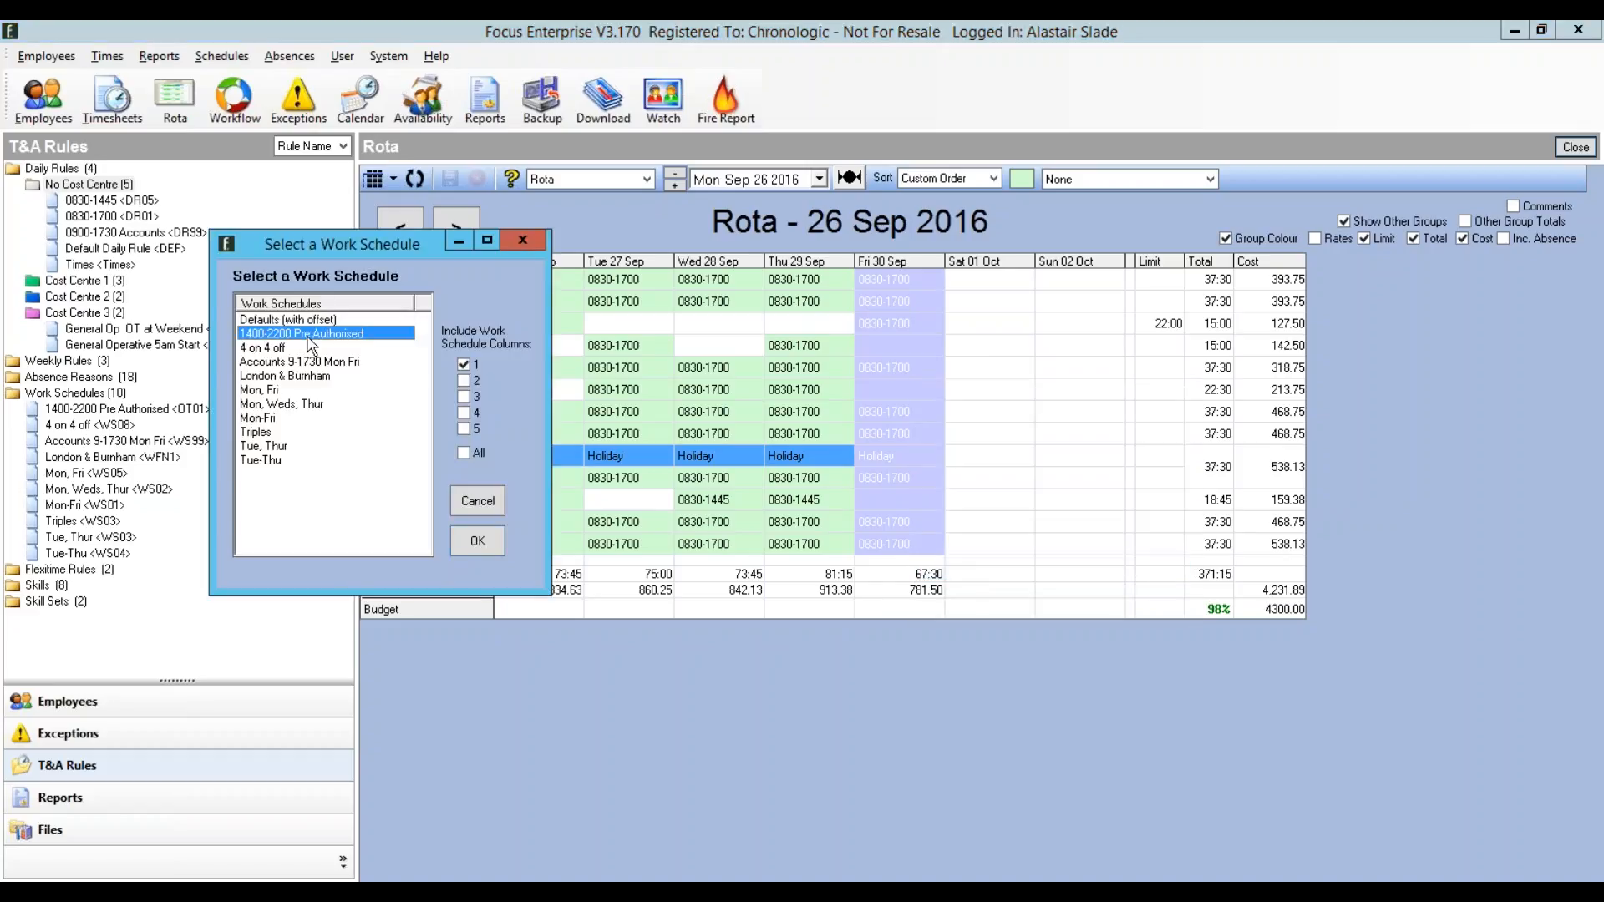
{"action": "left_click", "coordinate": [480, 503]}
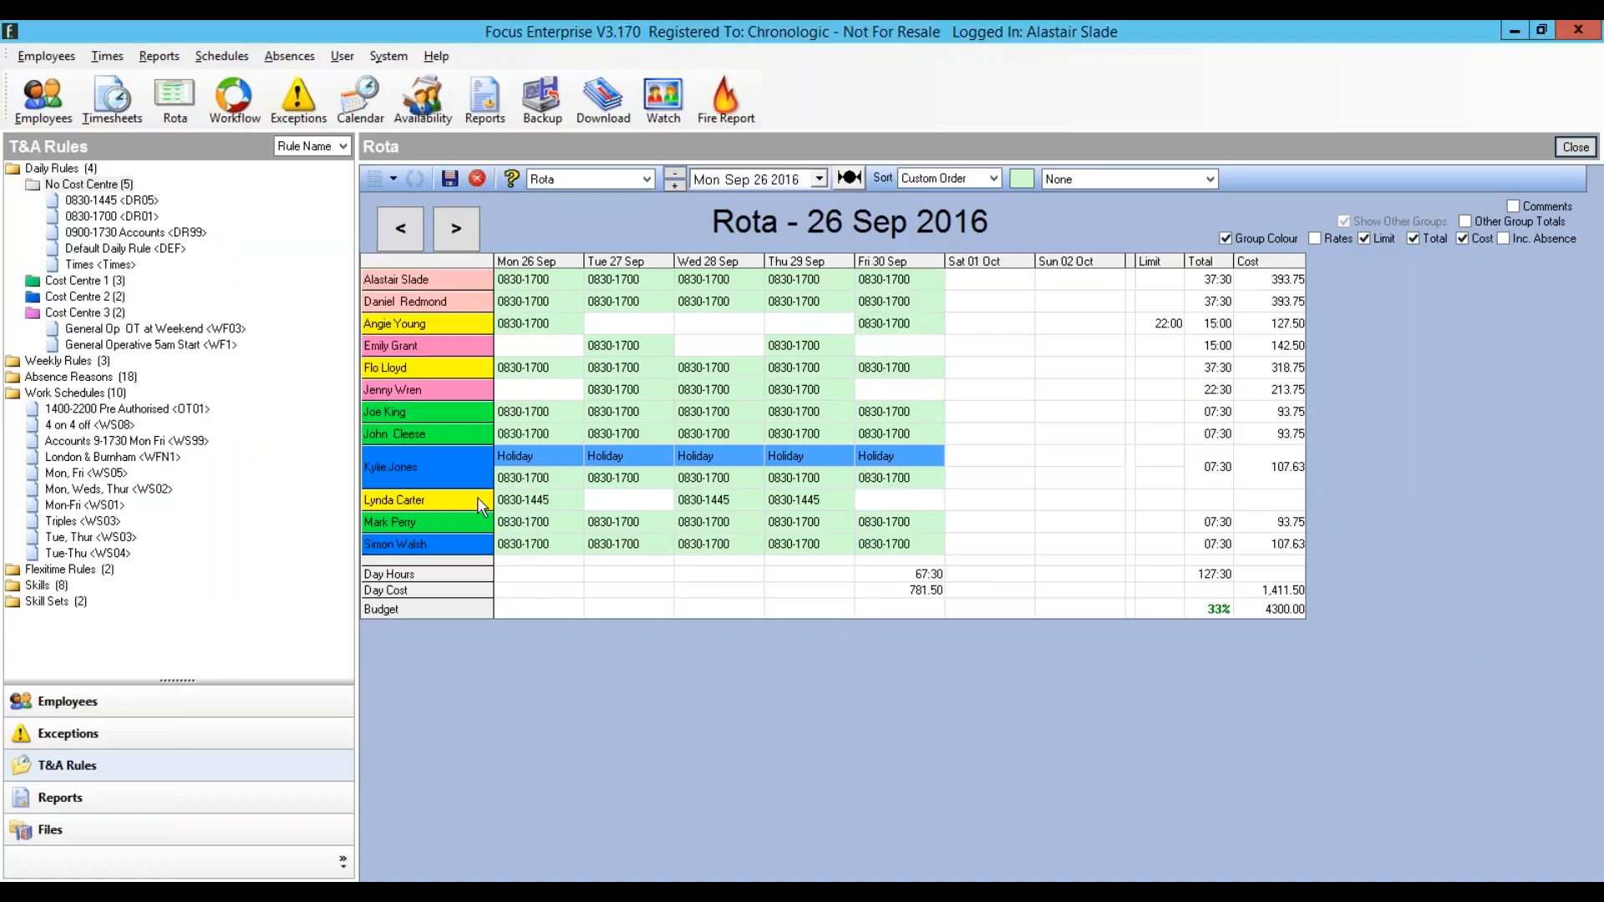
{"action": "left_click", "coordinate": [476, 180]}
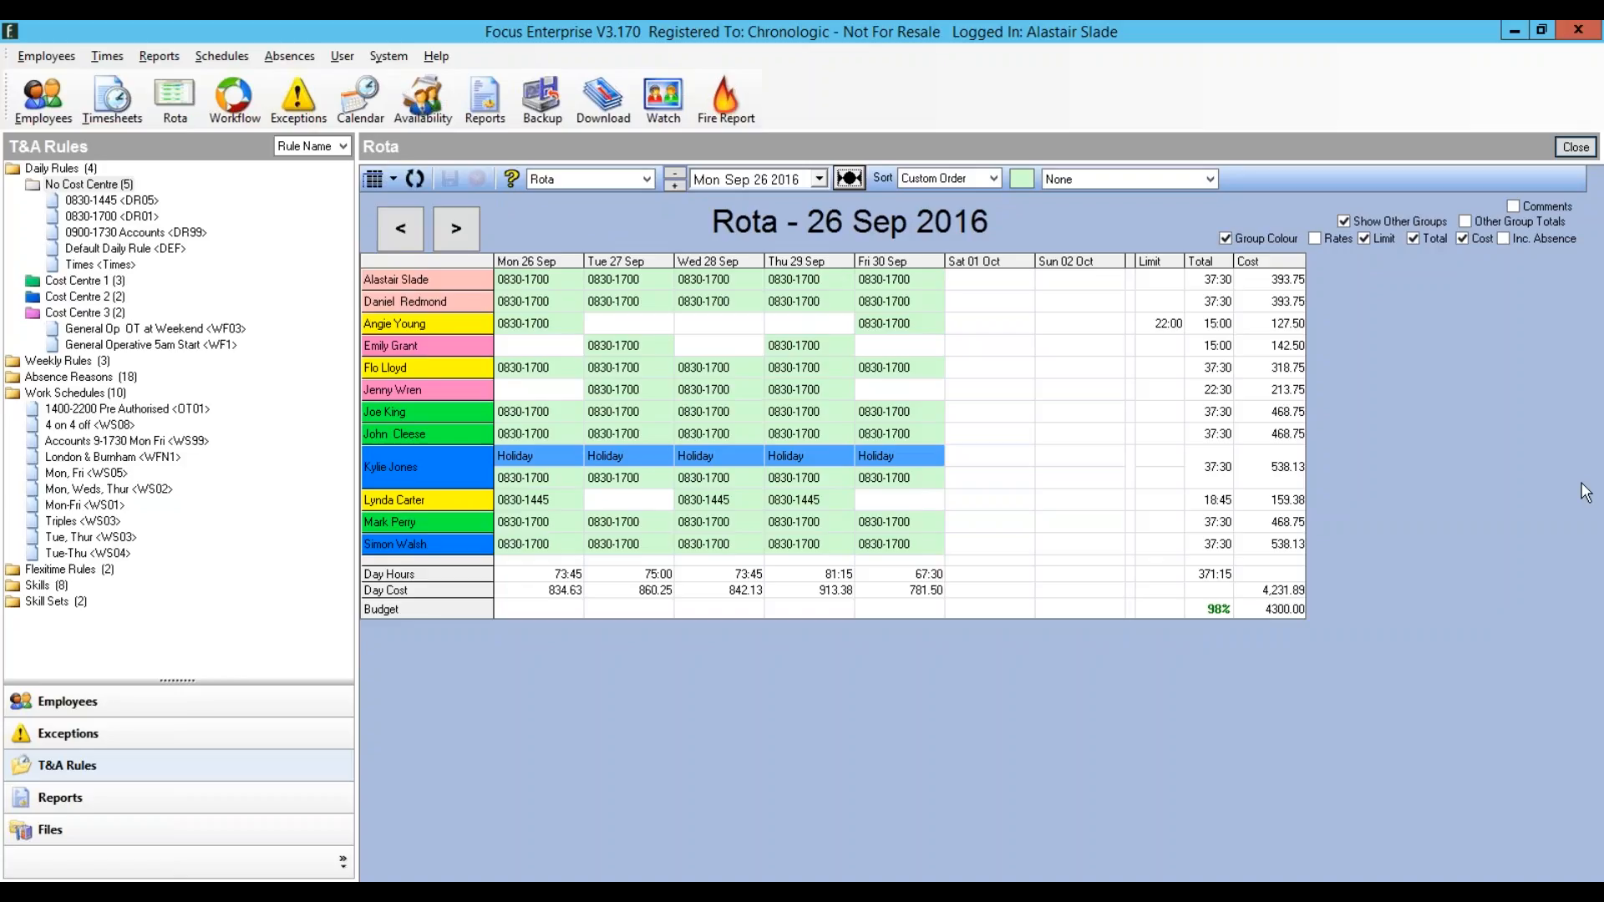
Step: Assign the 0600-1400 daily rule from Cost Centre 1 to the third employee on Wed 28 Sep and save the rota
{"action": "double_click", "coordinate": [83, 281]}
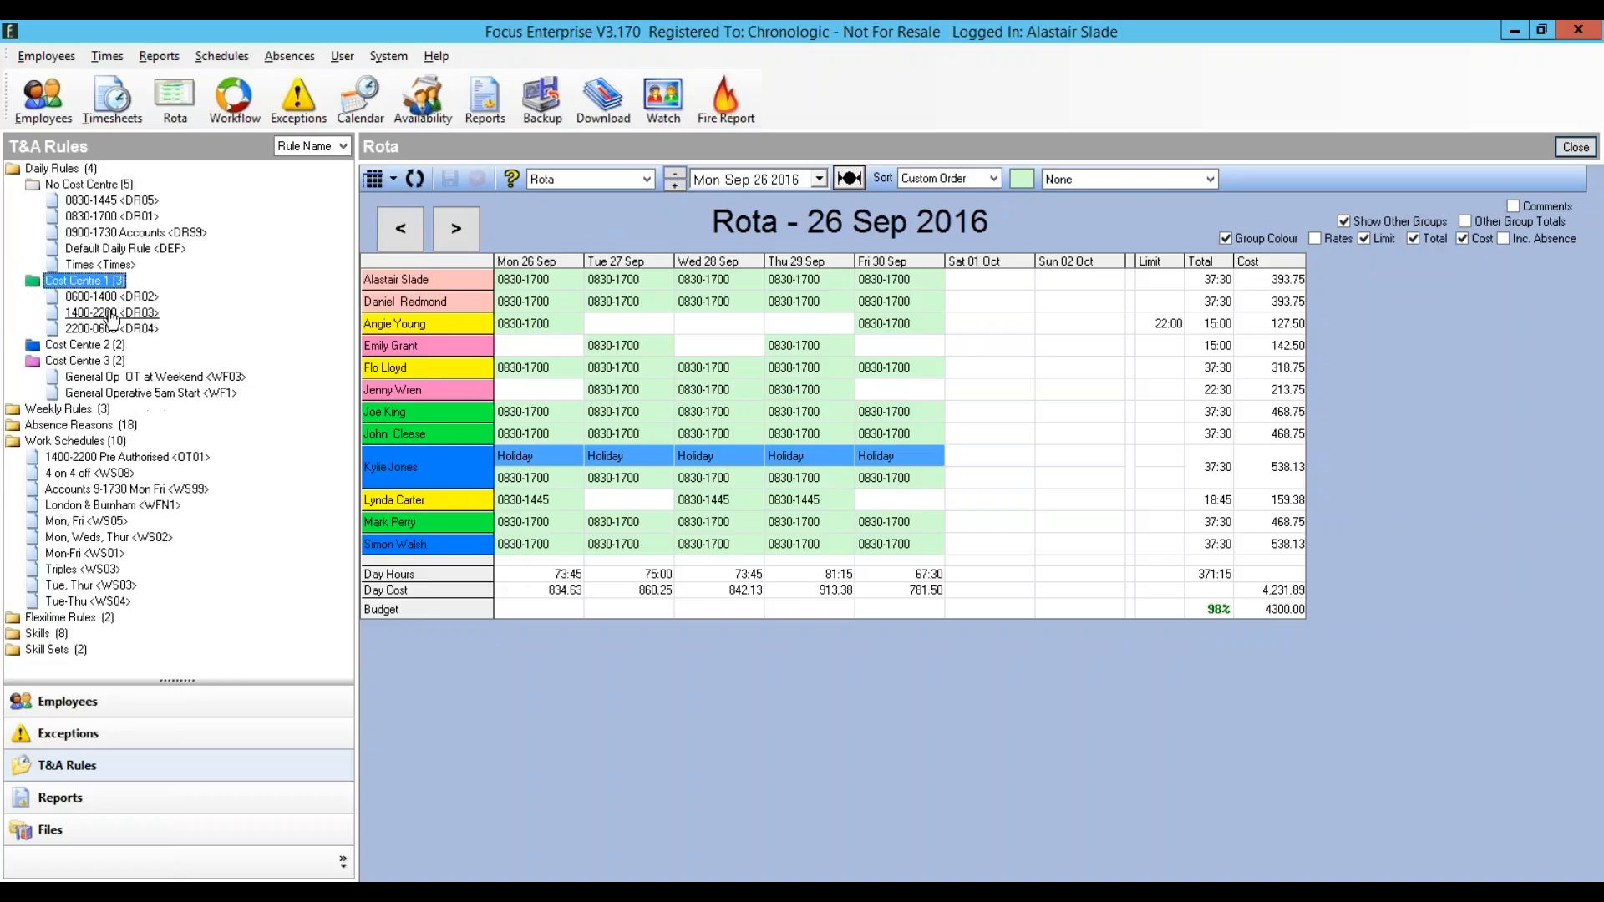
{"action": "double_click", "coordinate": [84, 344]}
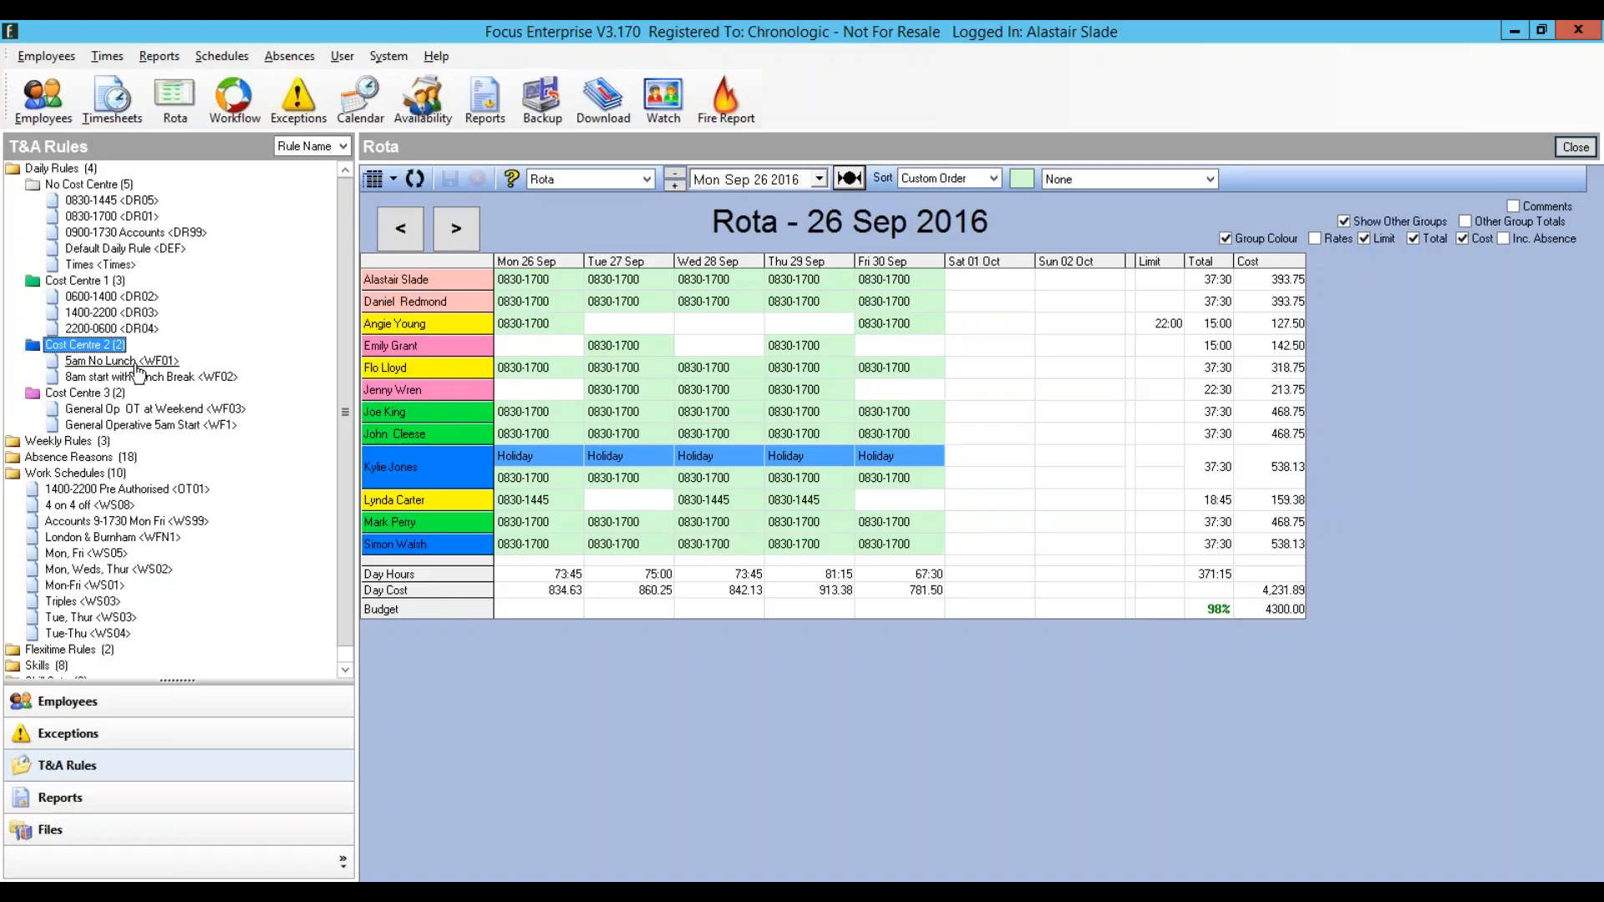
{"action": "left_click", "coordinate": [110, 298]}
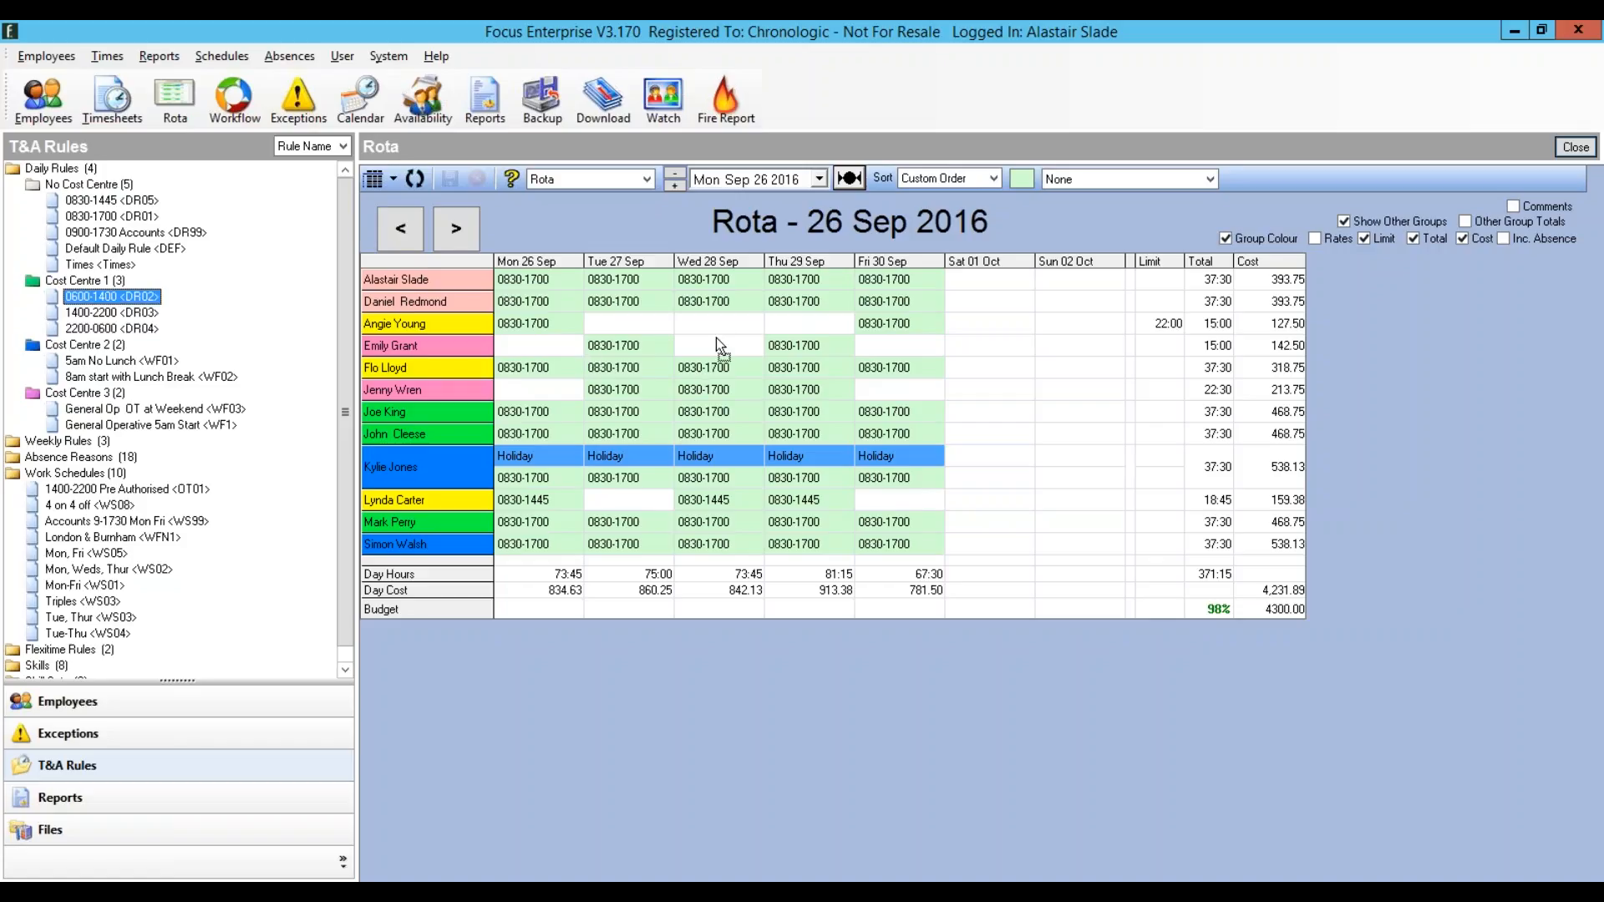
{"action": "left_click_drag", "start_coordinate": [720, 328], "coordinate": [720, 327]}
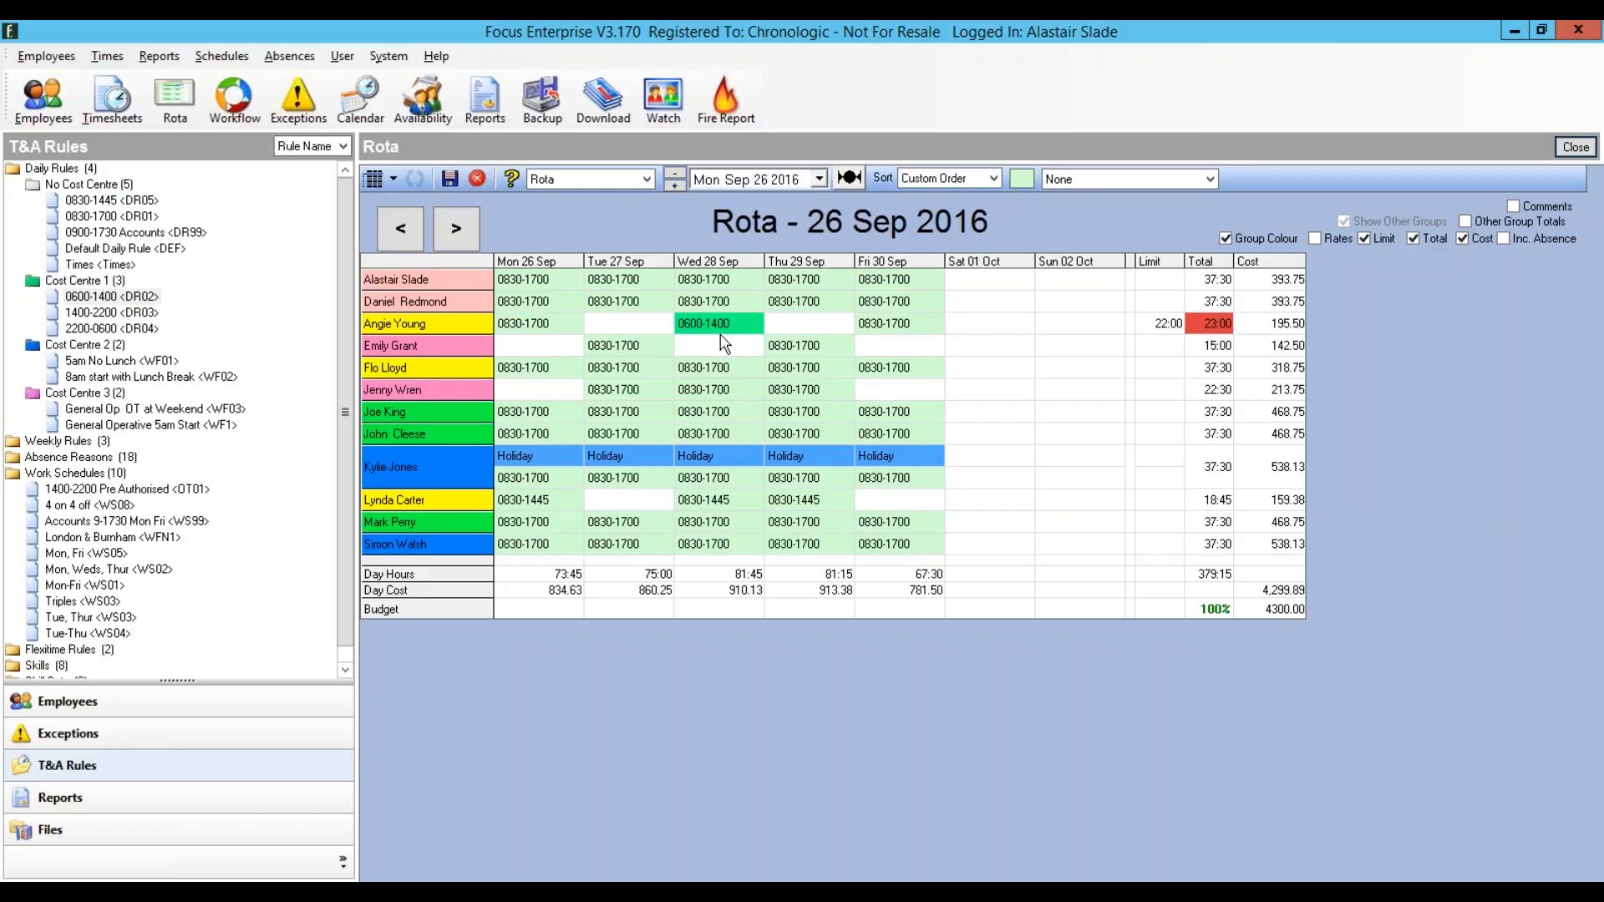
{"action": "left_click", "coordinate": [449, 178]}
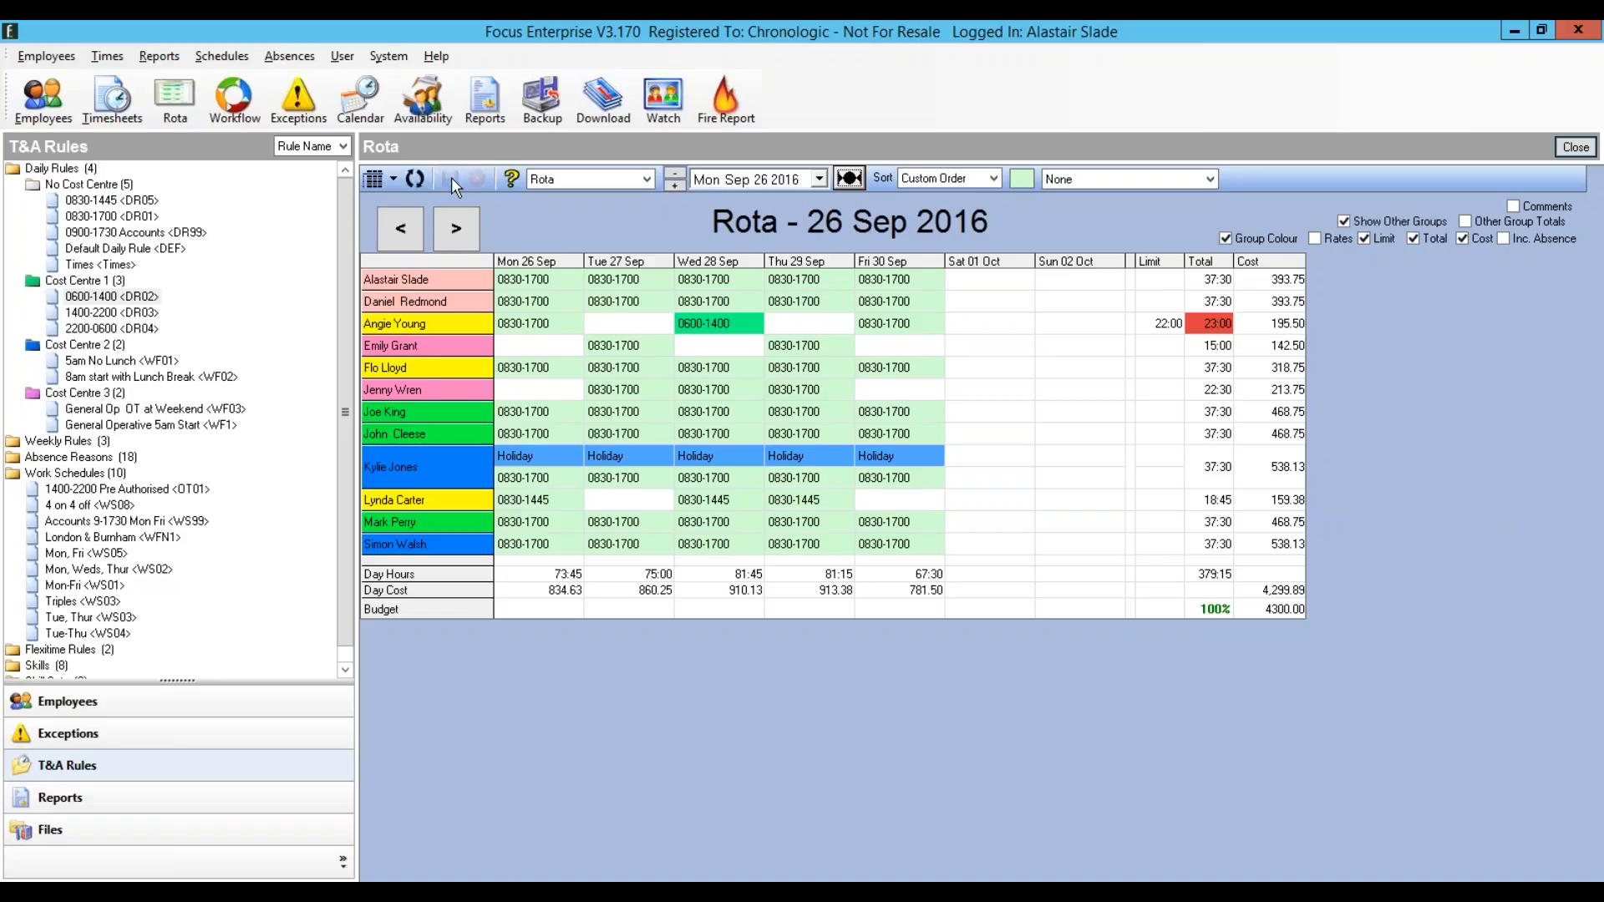
Step: Check the recent daily rules offered for the third employee on Thu 29 Sep without choosing one
{"action": "left_click", "coordinate": [826, 328]}
{"action": "left_click", "coordinate": [824, 326]}
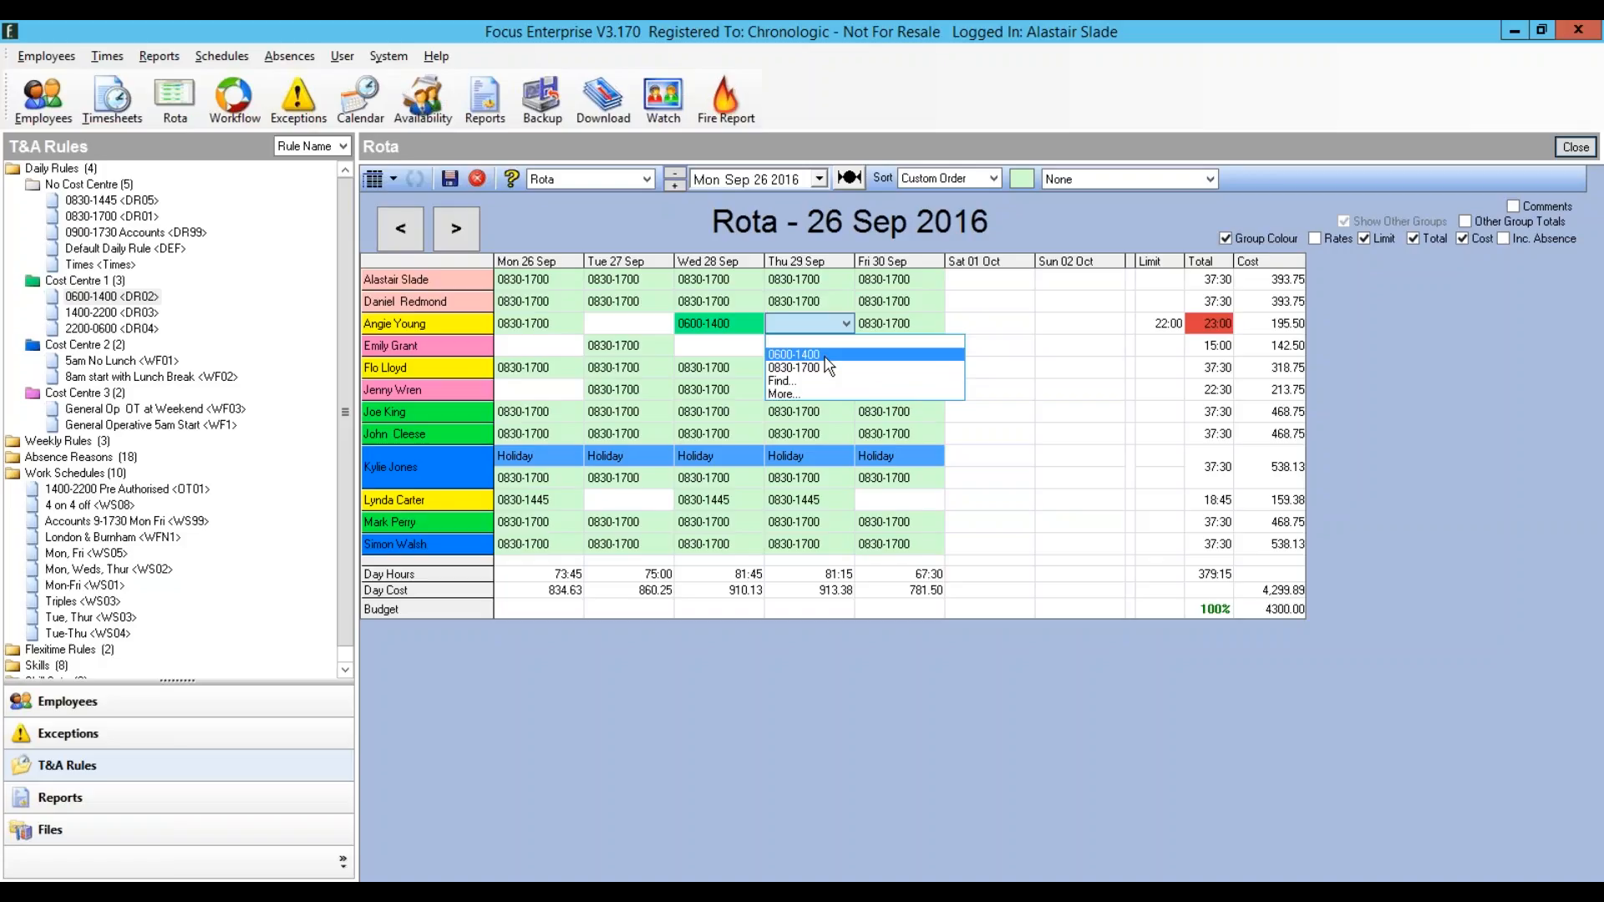
{"action": "left_click", "coordinate": [1013, 228]}
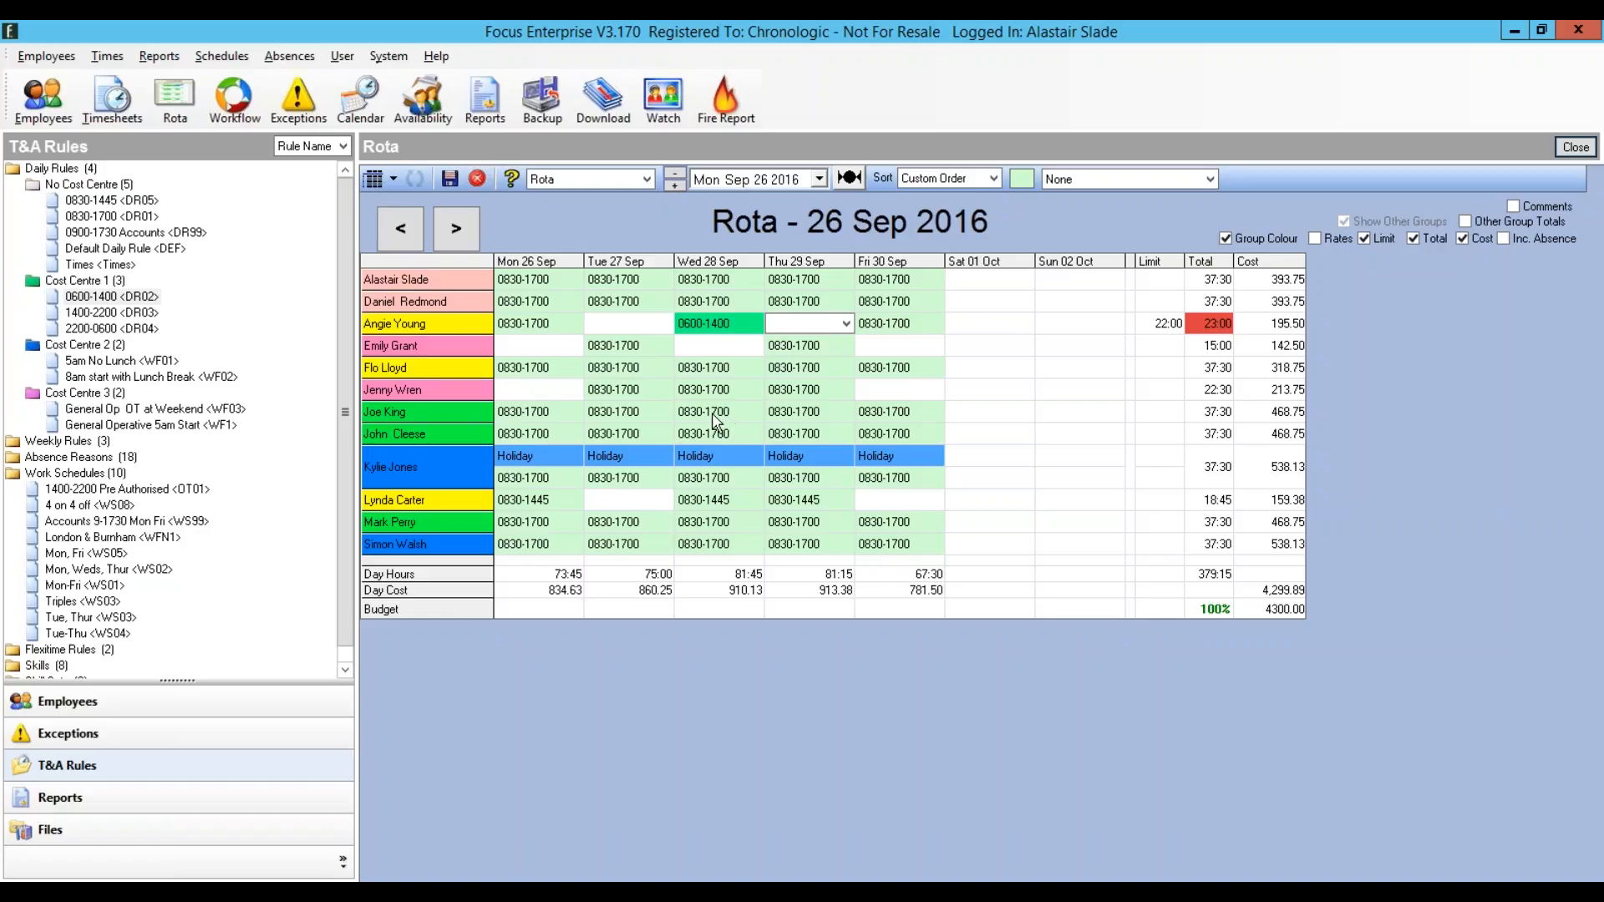
Step: Select Cost Centre 3 for new entries and assign the 0830-1445 daily rule to the fourth employee on Wed 28 Sep
{"action": "left_click", "coordinate": [1196, 182]}
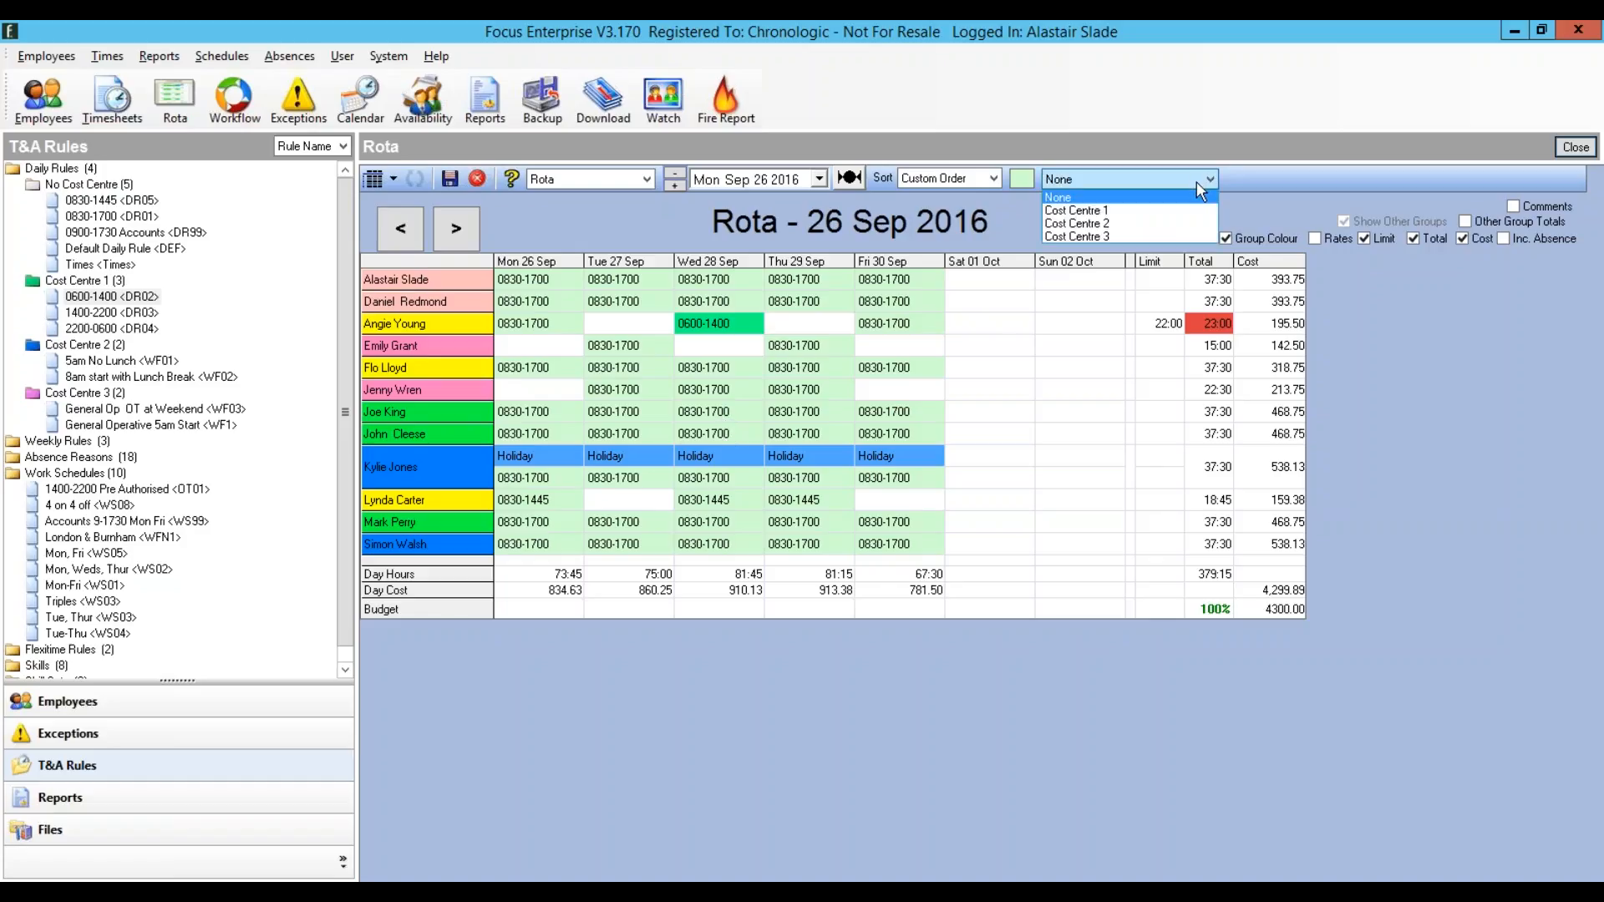
{"action": "left_click", "coordinate": [1111, 236]}
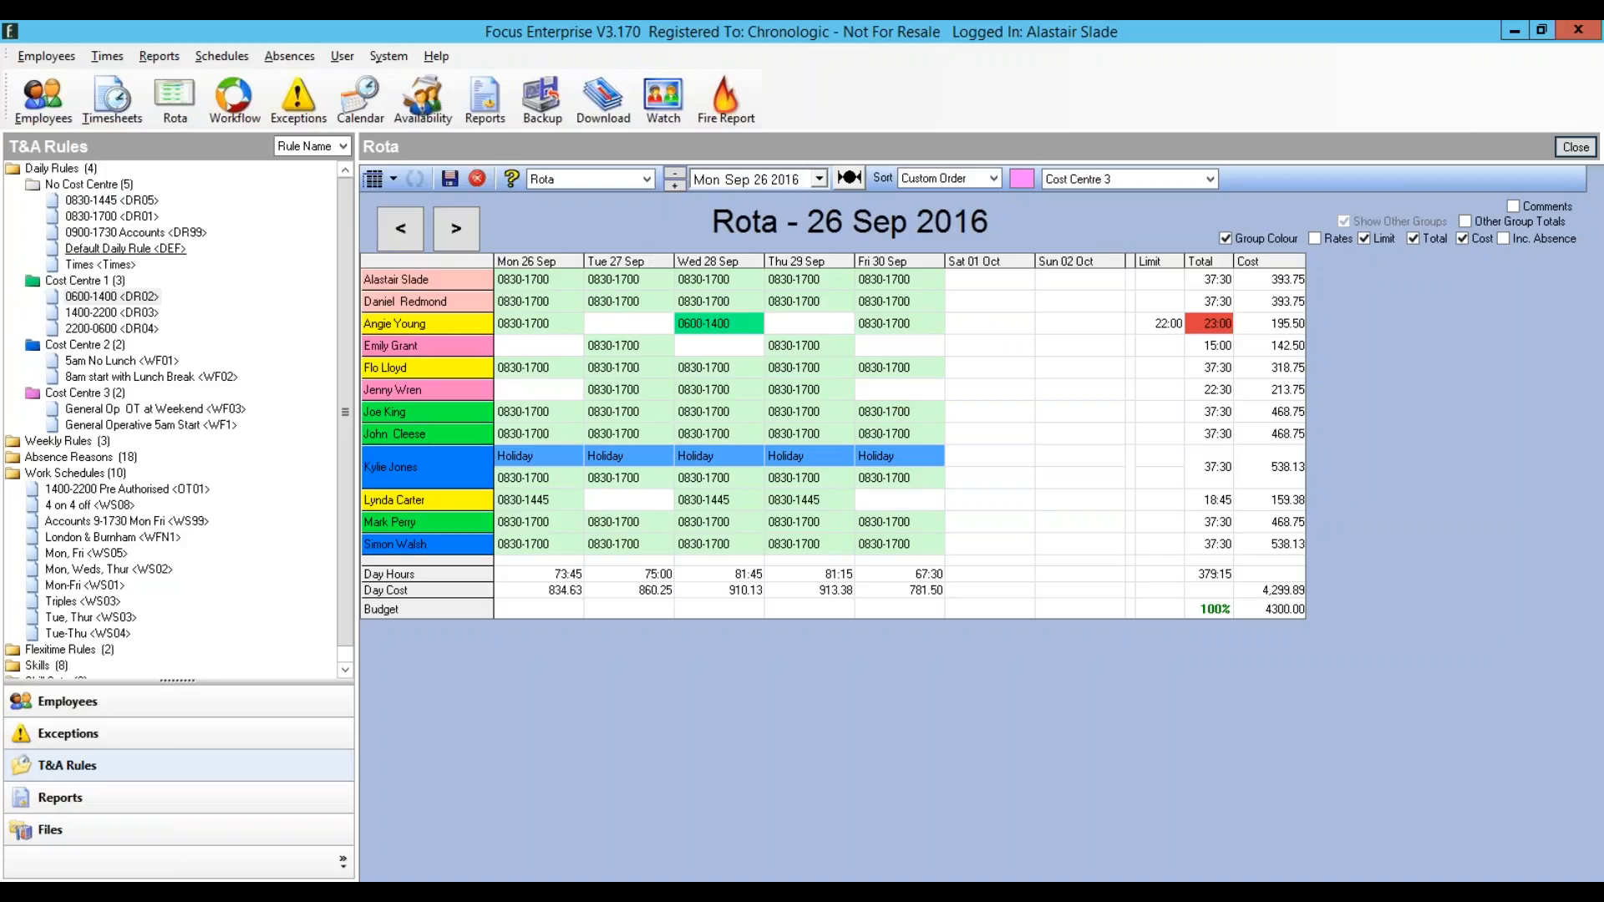
{"action": "left_click_drag", "start_coordinate": [103, 206], "coordinate": [718, 348]}
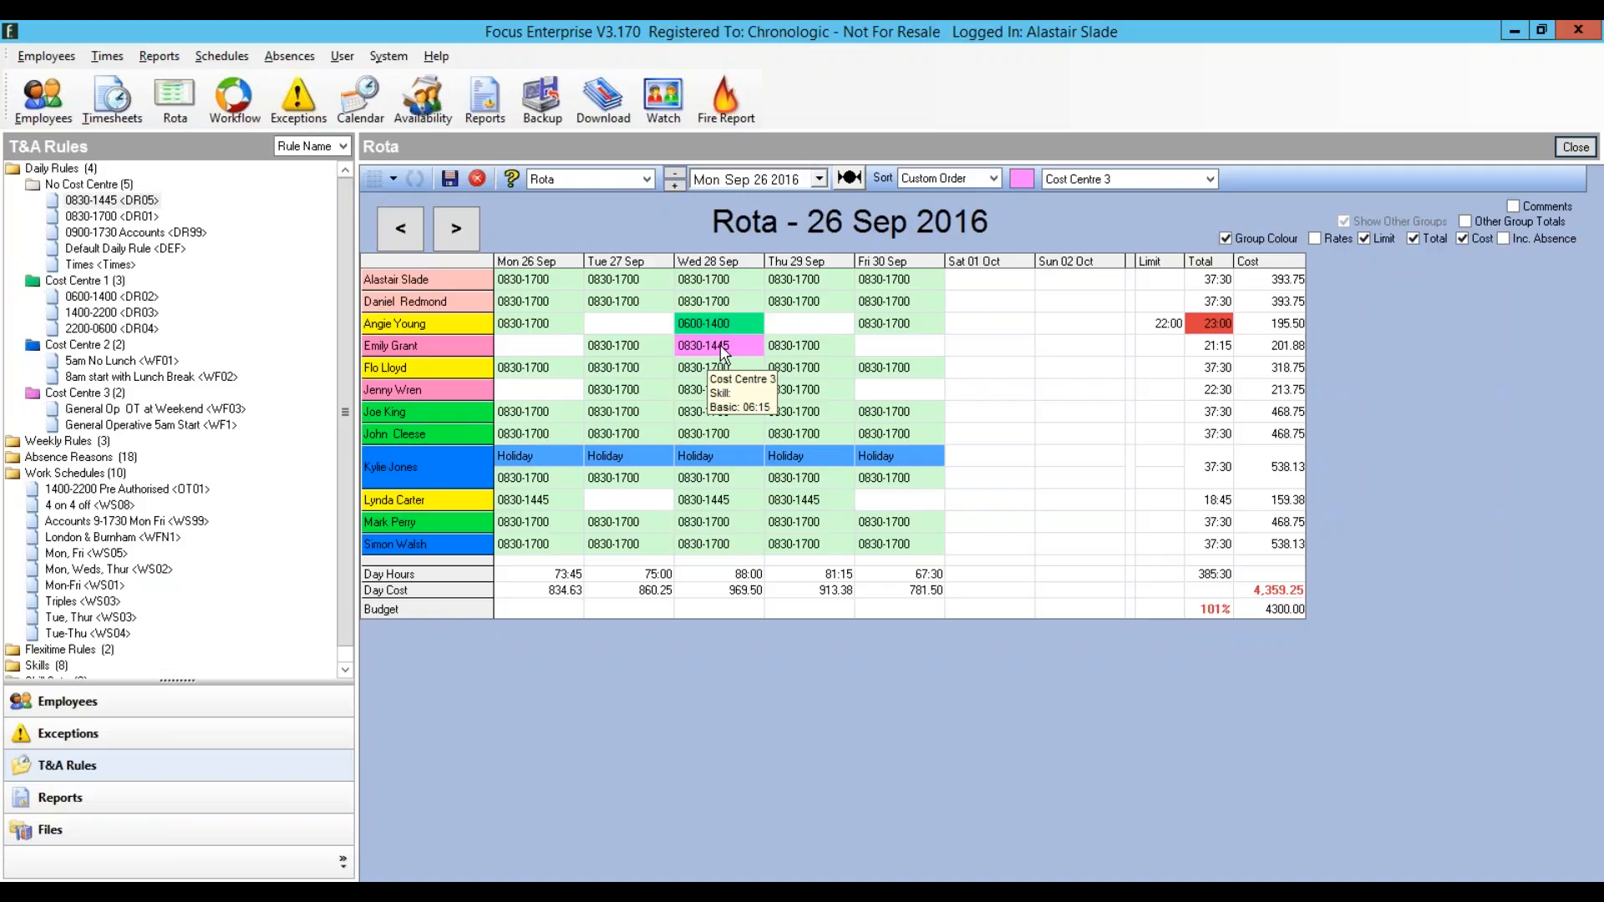
Step: Enter a 10:00 - 12:00 shift for the fourth employee on Fri 30 Sep and save the rota
{"action": "left_click", "coordinate": [888, 351]}
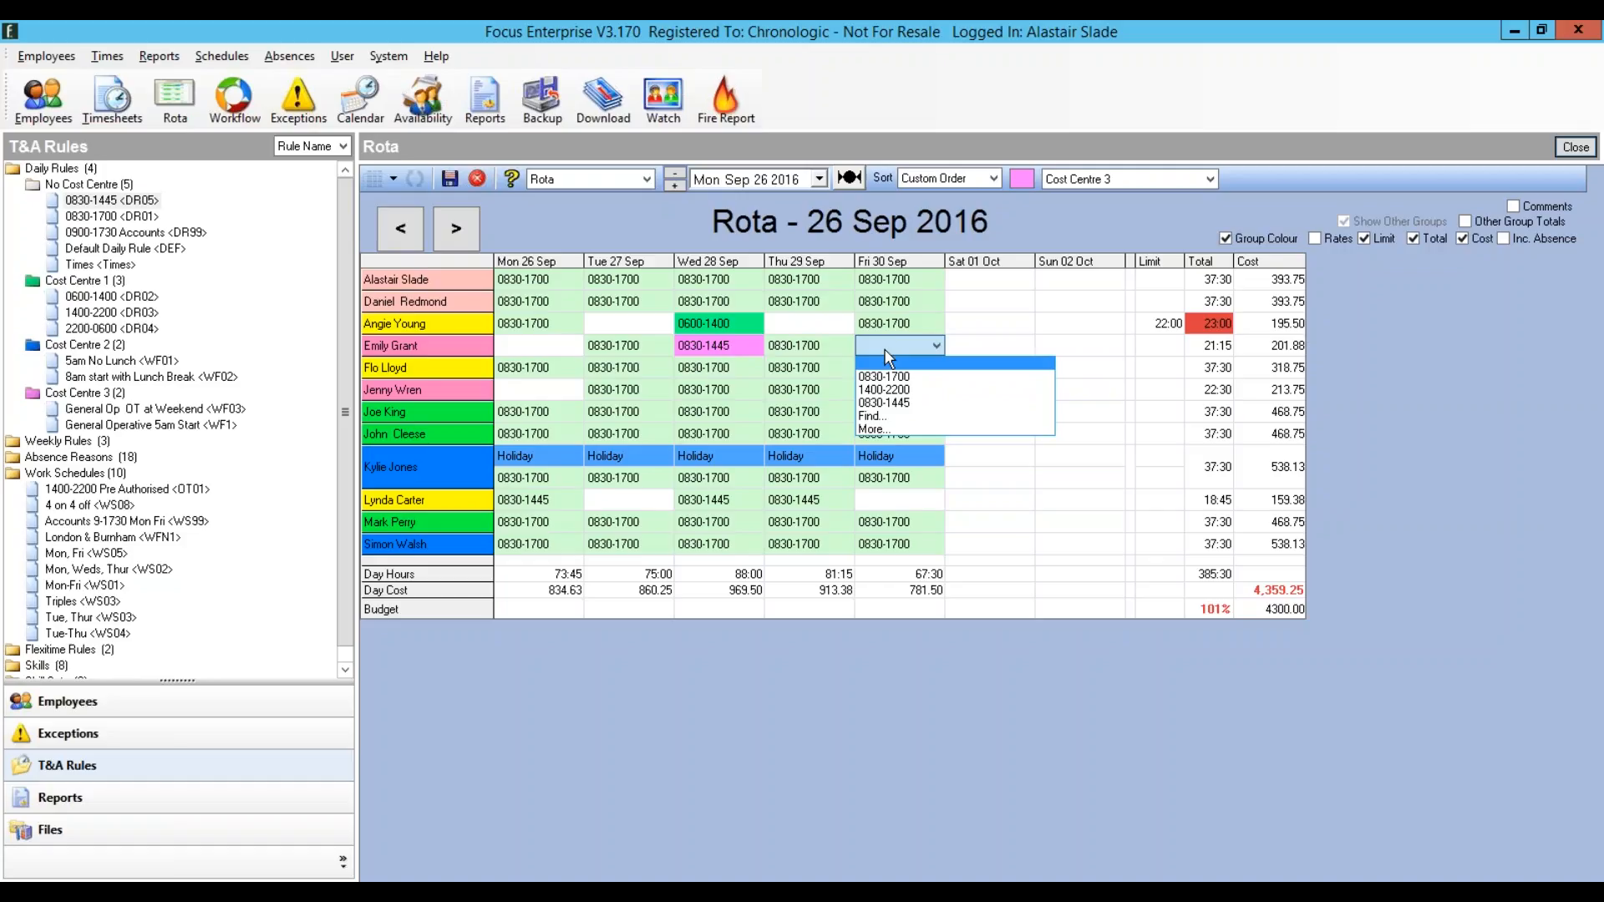
{"action": "type", "text": "10:00 - 12:0"}
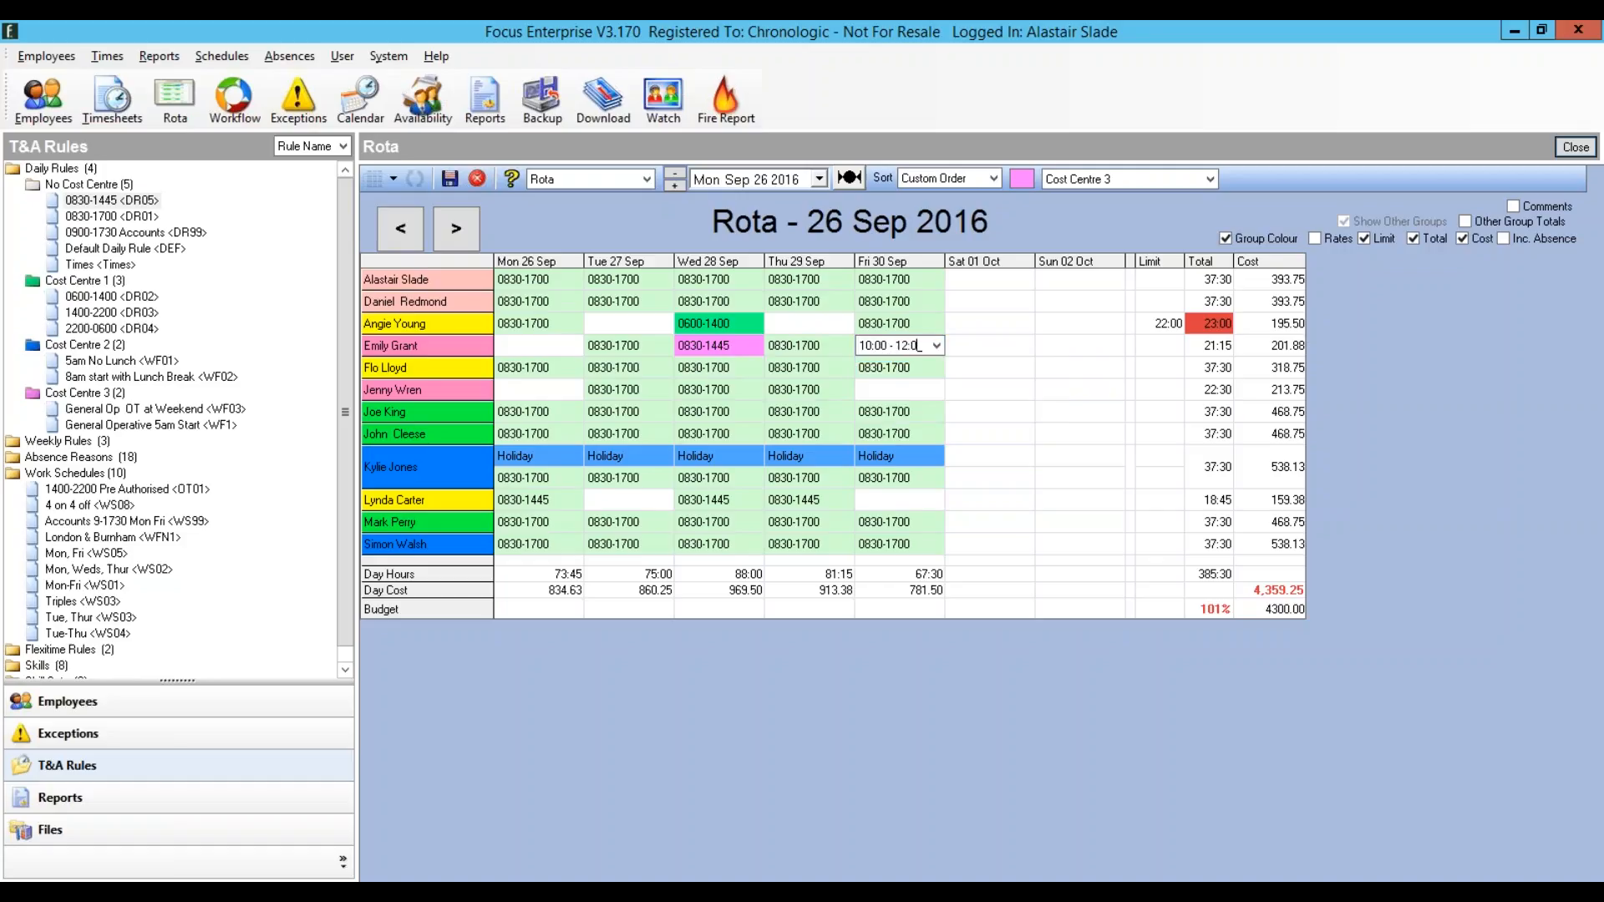
{"action": "type", "text": "0"}
{"action": "key", "text": "Return"}
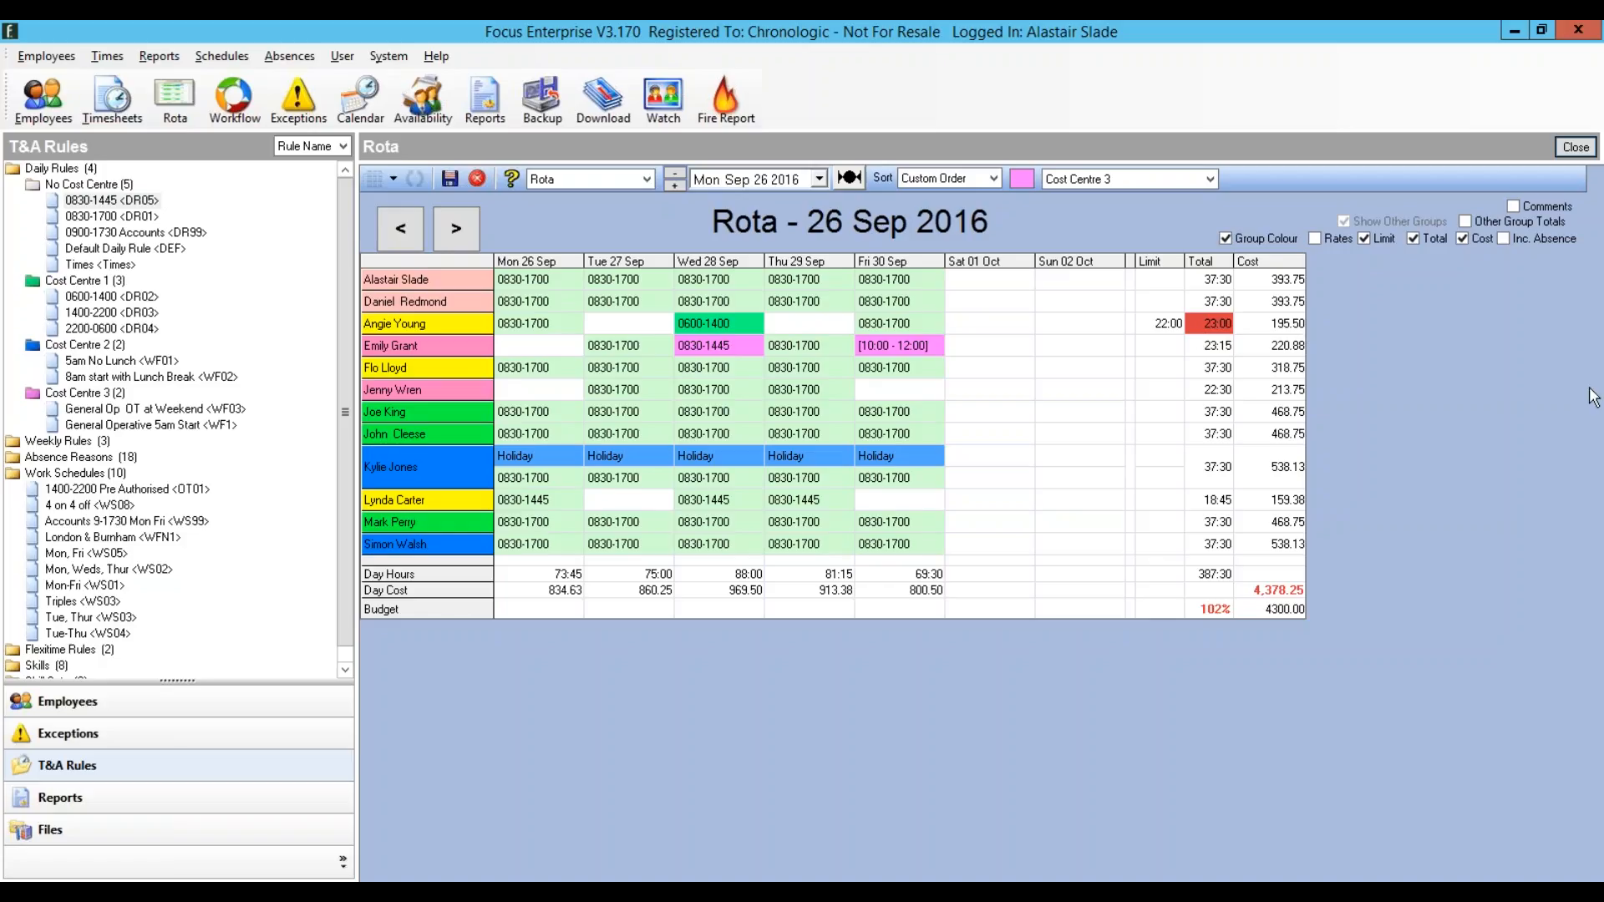
{"action": "left_click", "coordinate": [452, 180]}
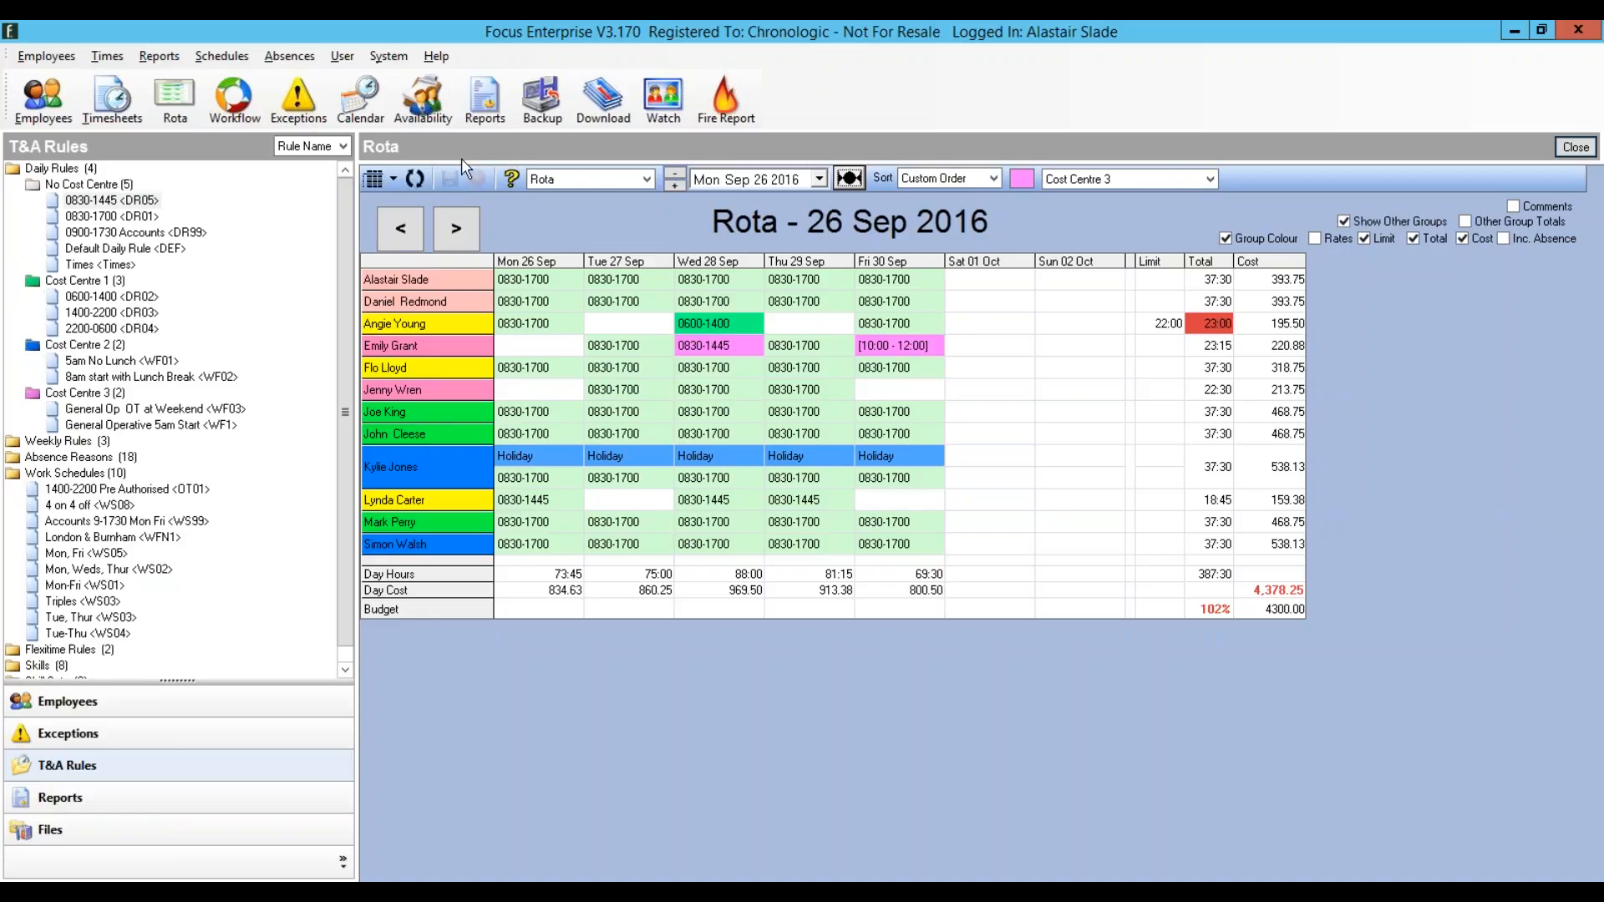
Step: Preview the printable report of the 26 Sep rota and return to the rota
{"action": "left_click", "coordinate": [374, 182]}
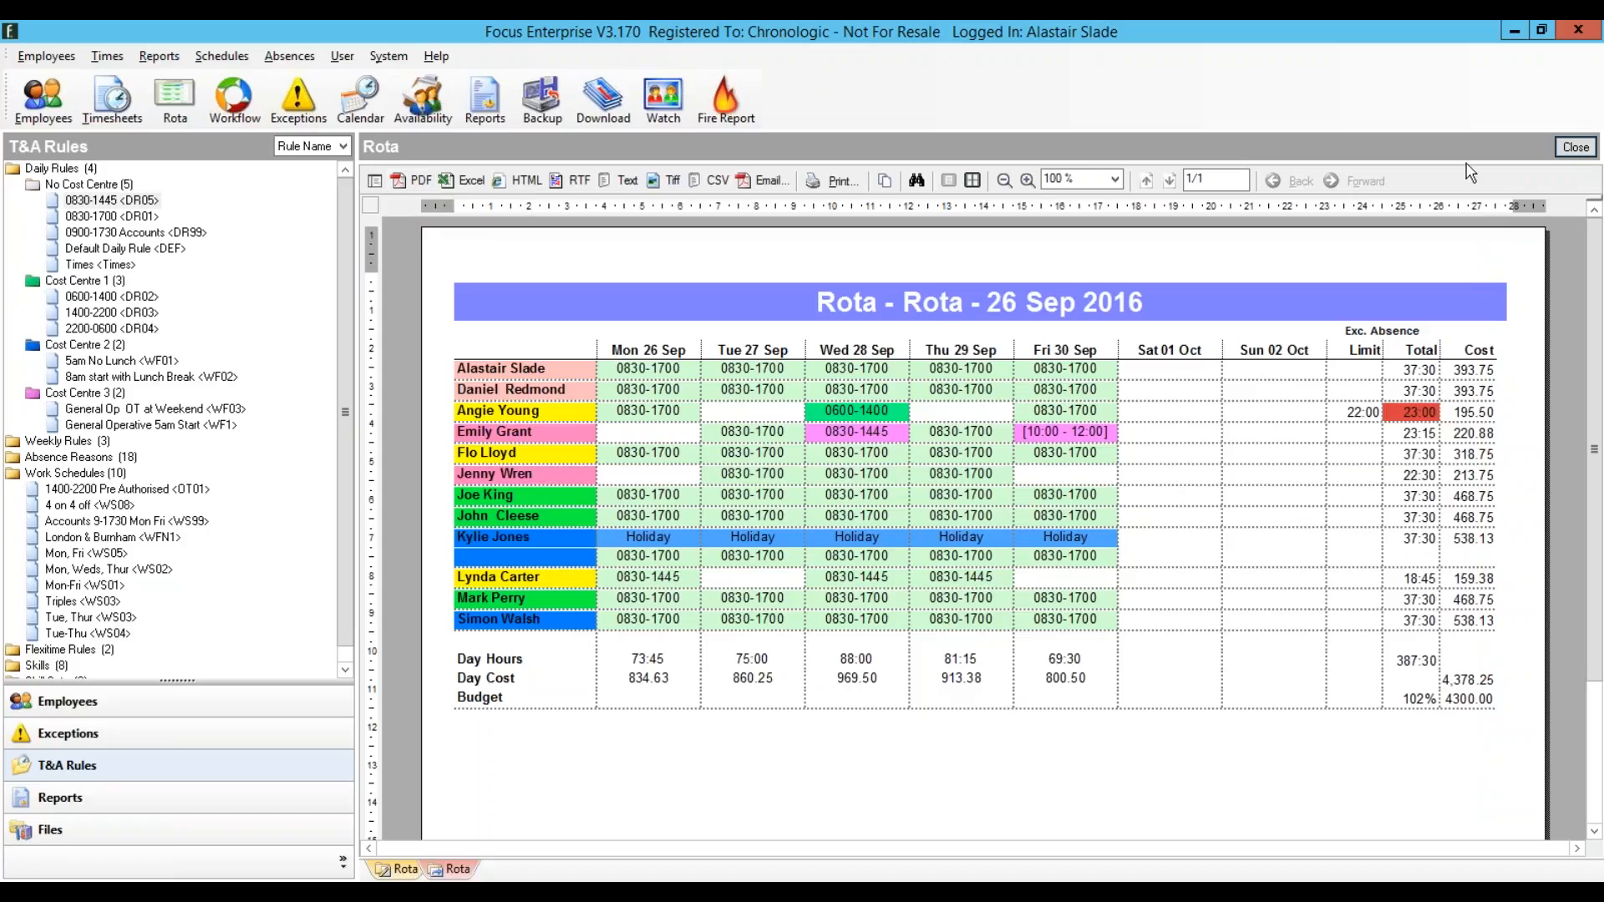
{"action": "left_click", "coordinate": [1560, 150]}
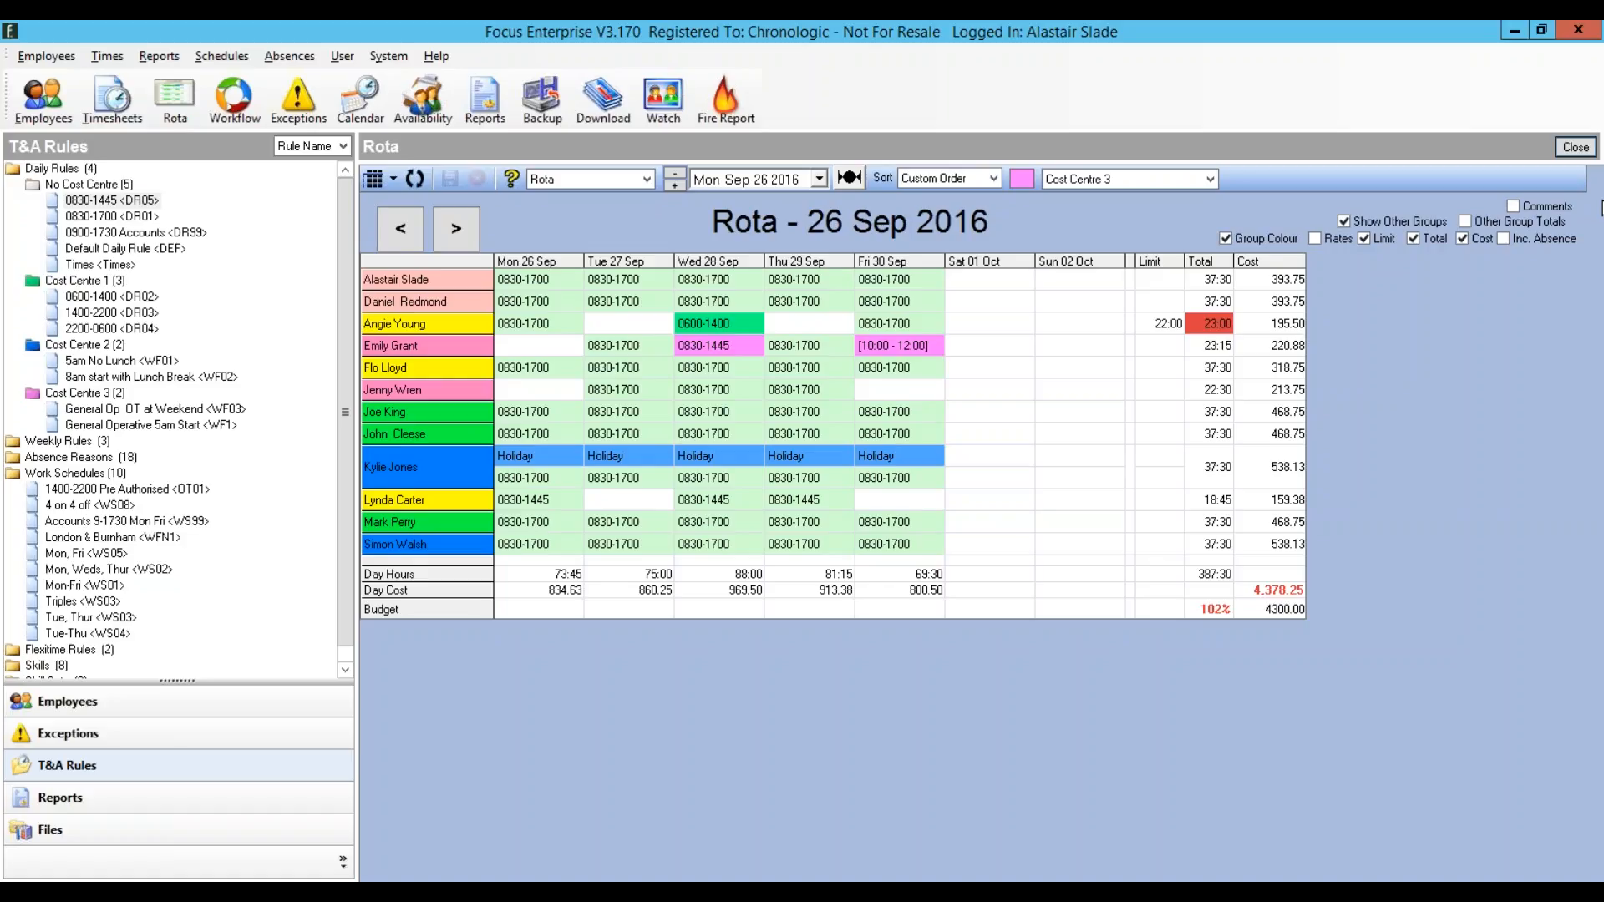
Step: Go back to the 19 Sep 2016 rota and open the day plan for Wed 21 Sep
{"action": "left_click", "coordinate": [674, 173]}
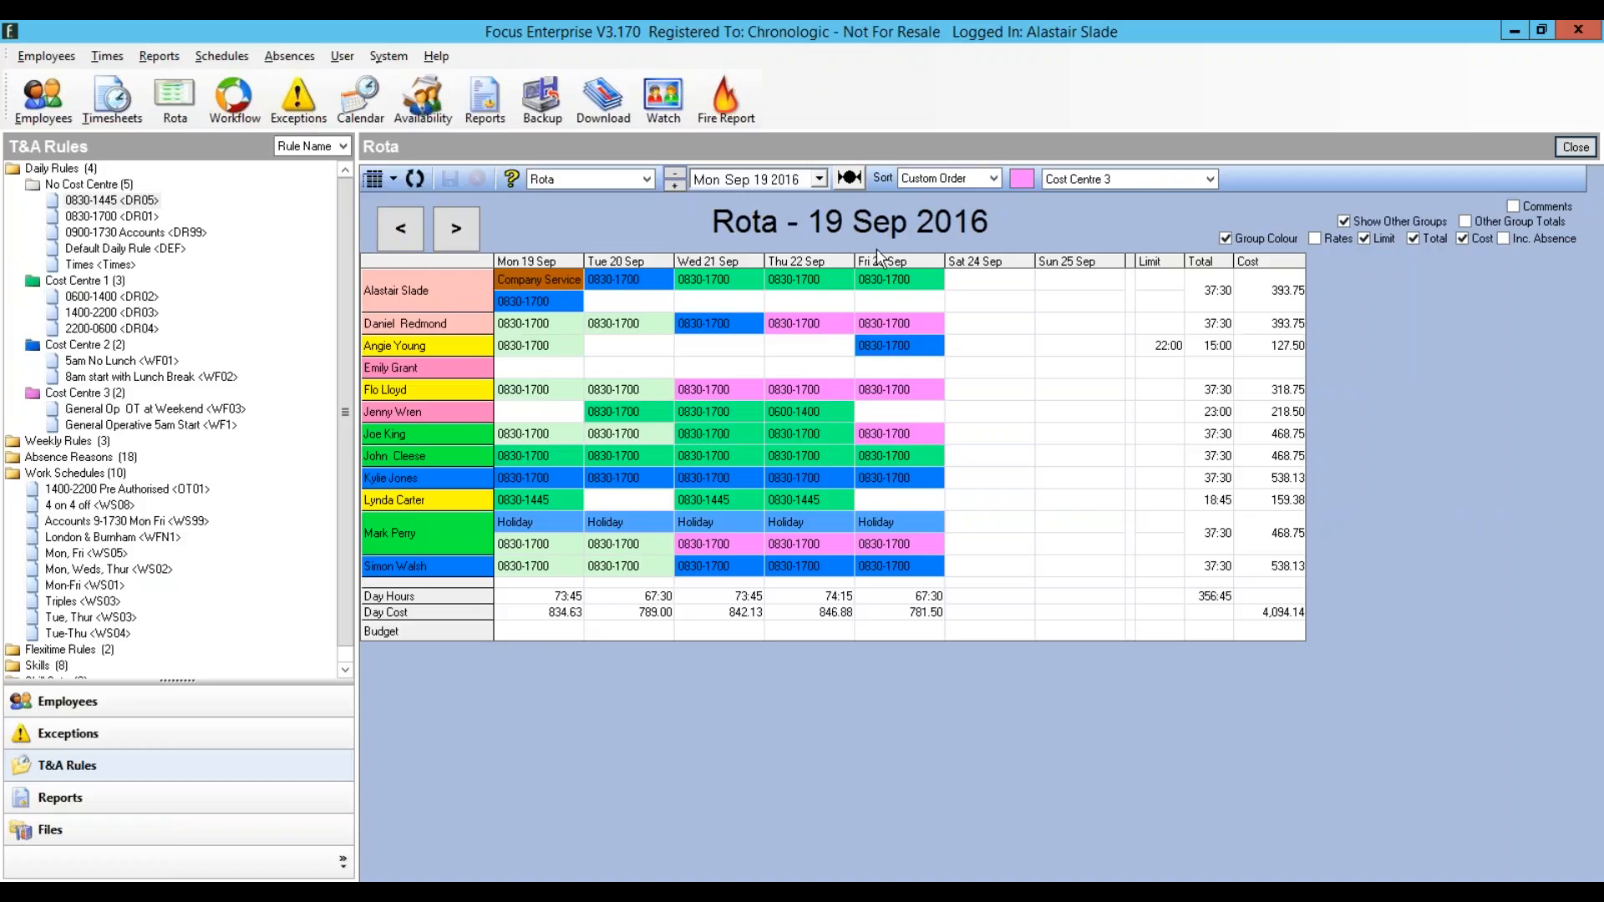
{"action": "right_click", "coordinate": [724, 269]}
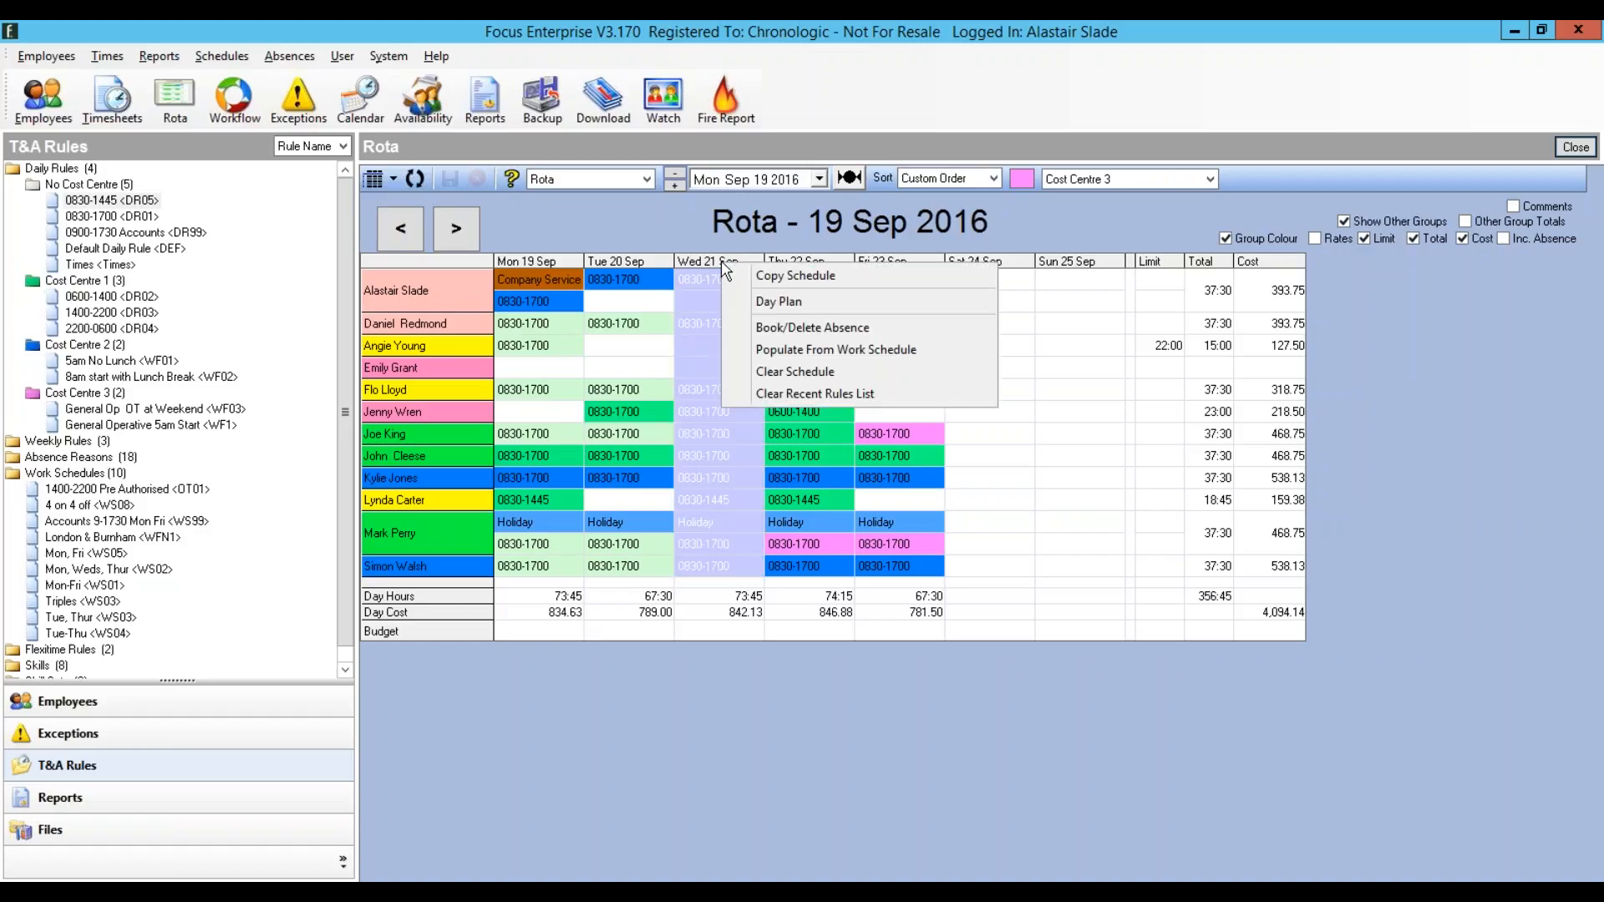
{"action": "left_click", "coordinate": [777, 302]}
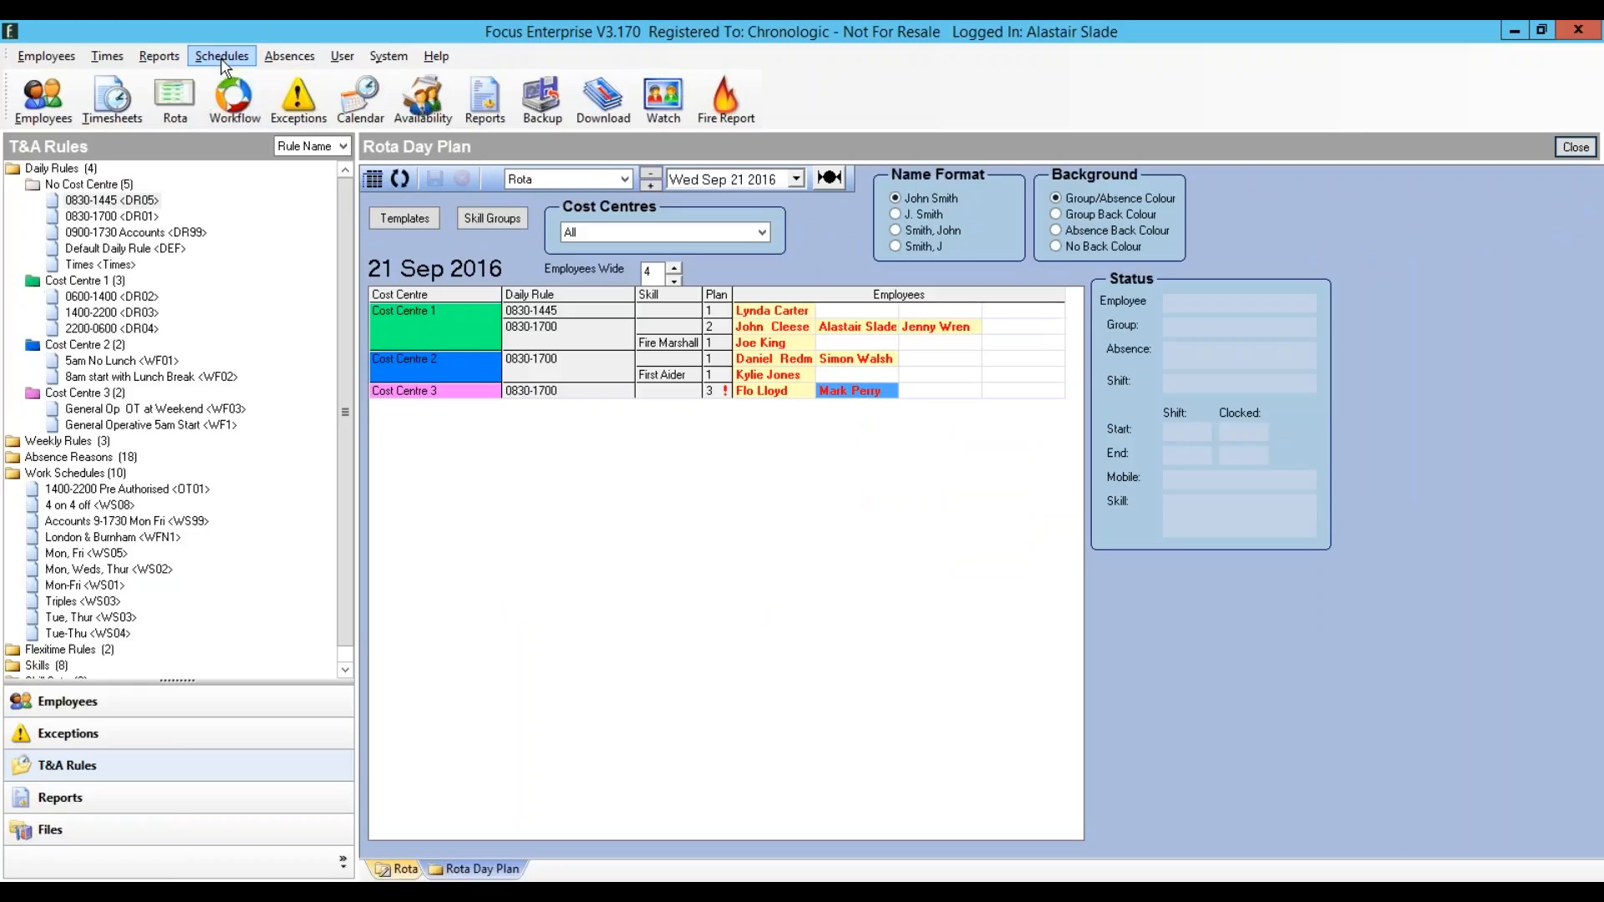
{"action": "left_click", "coordinate": [222, 57]}
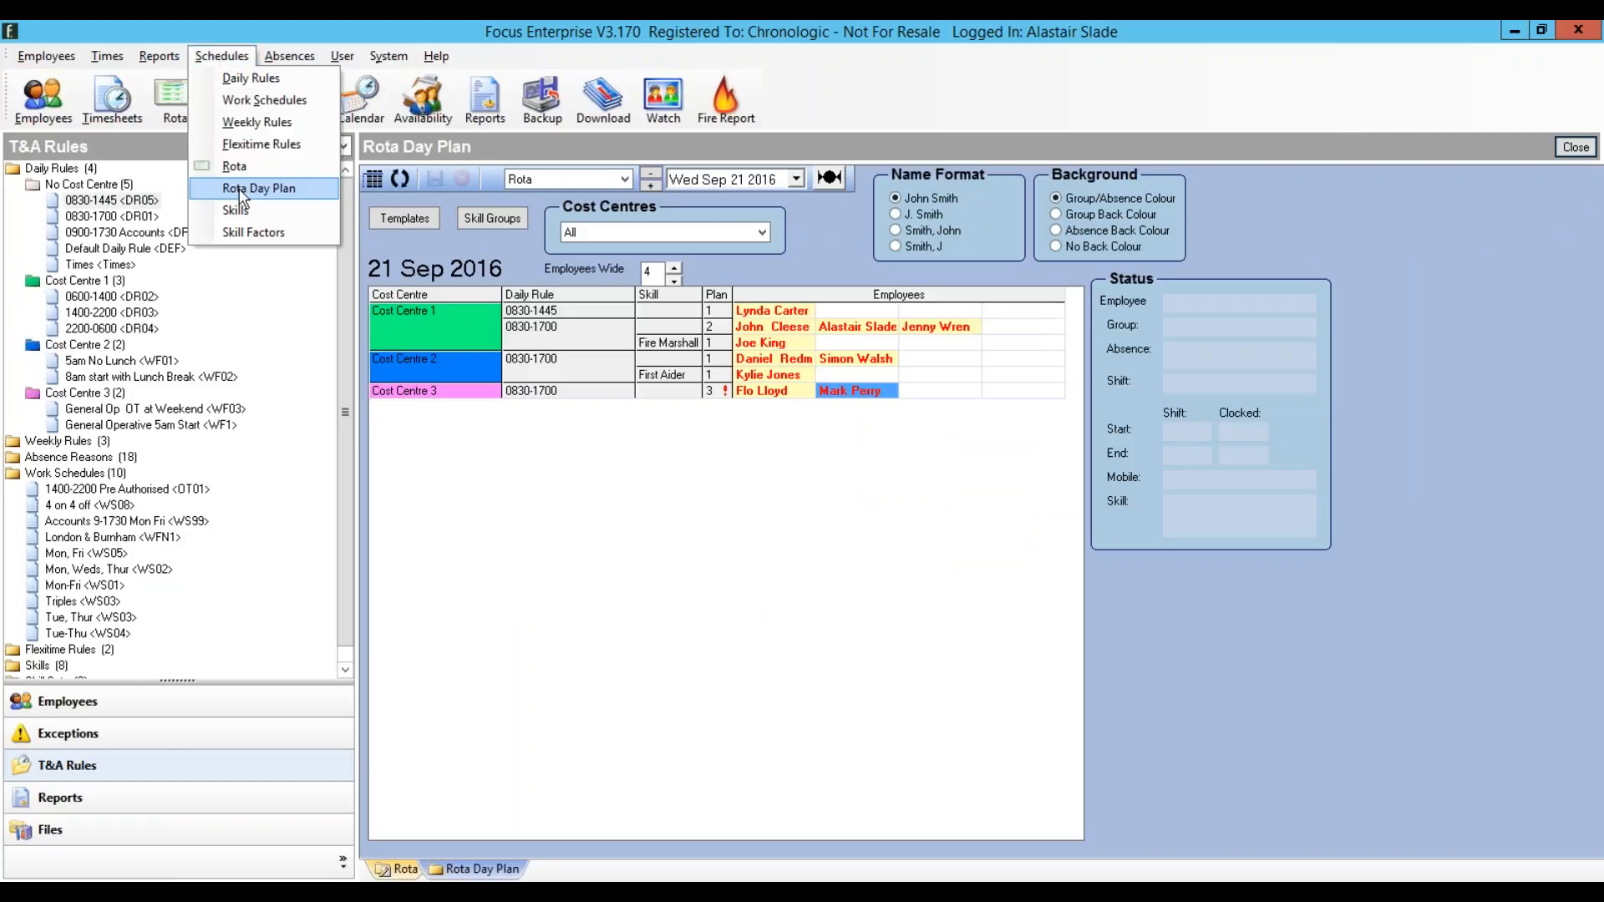
{"action": "left_click", "coordinate": [1374, 245]}
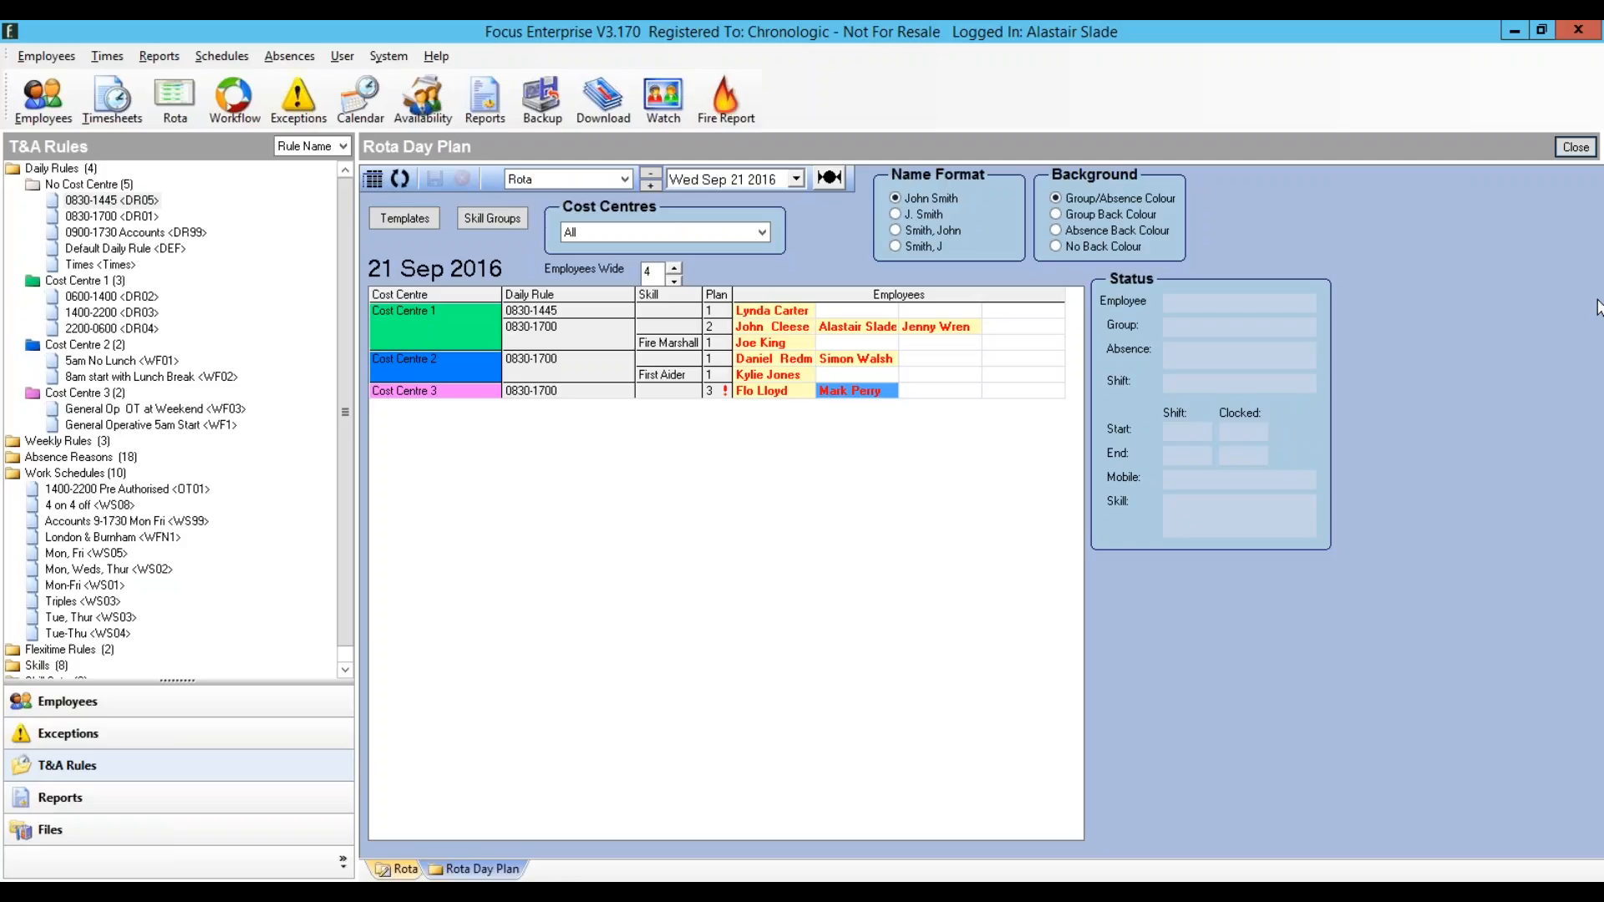
Step: Assign the last employee in the Rota group to Cost Centre 3's 0830-1700 shift in the 21 Sep day plan
{"action": "left_click", "coordinate": [143, 706]}
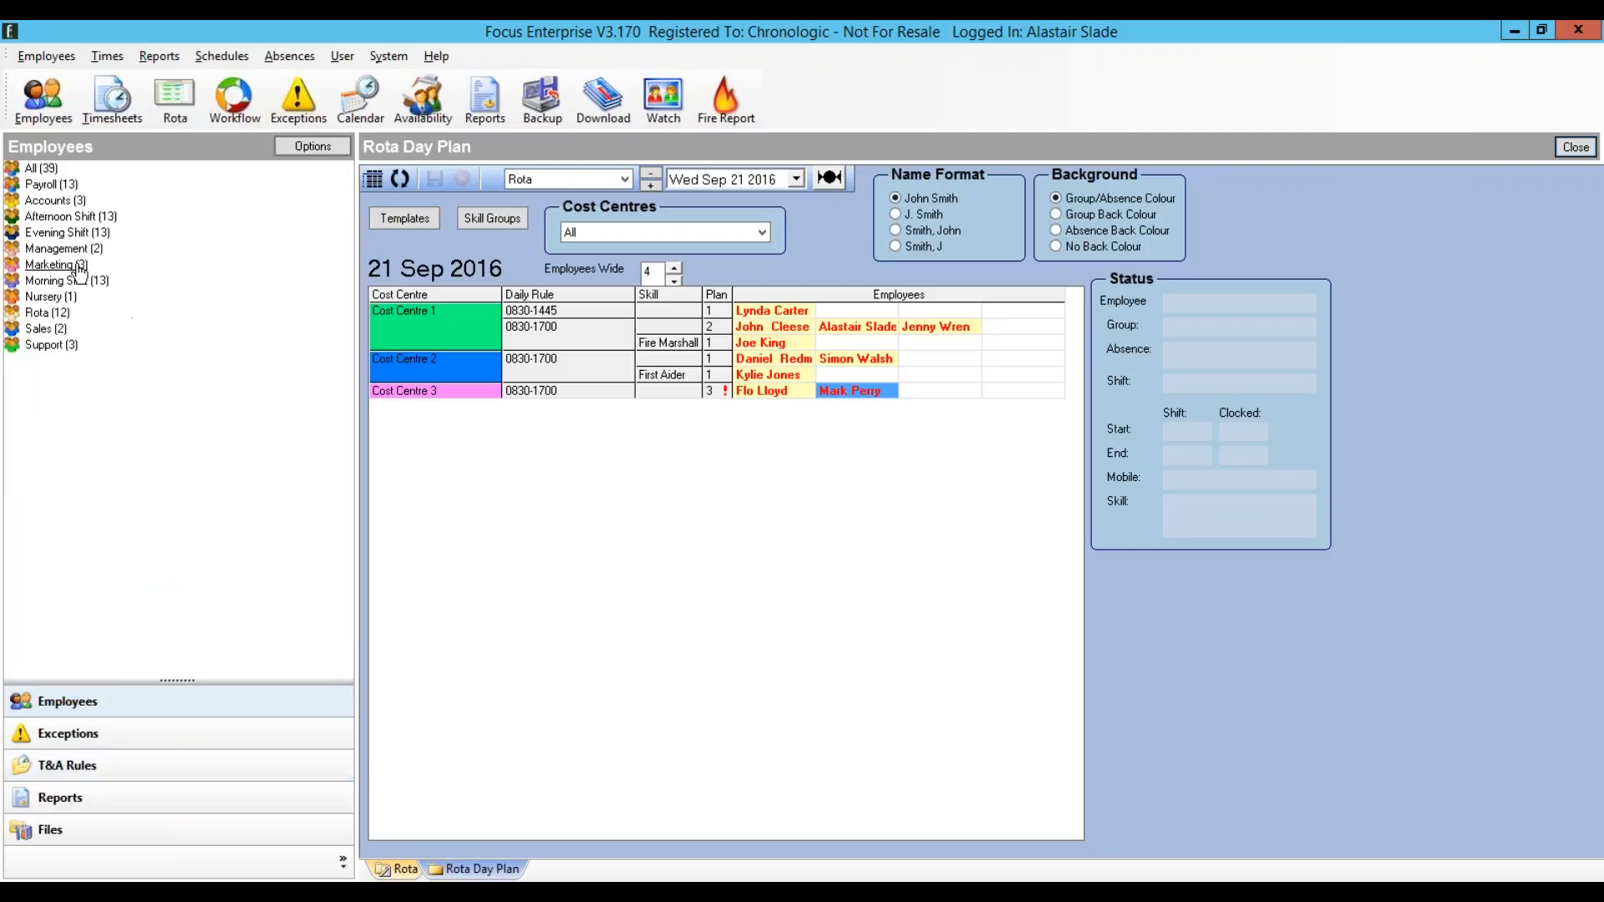
{"action": "left_click", "coordinate": [48, 314]}
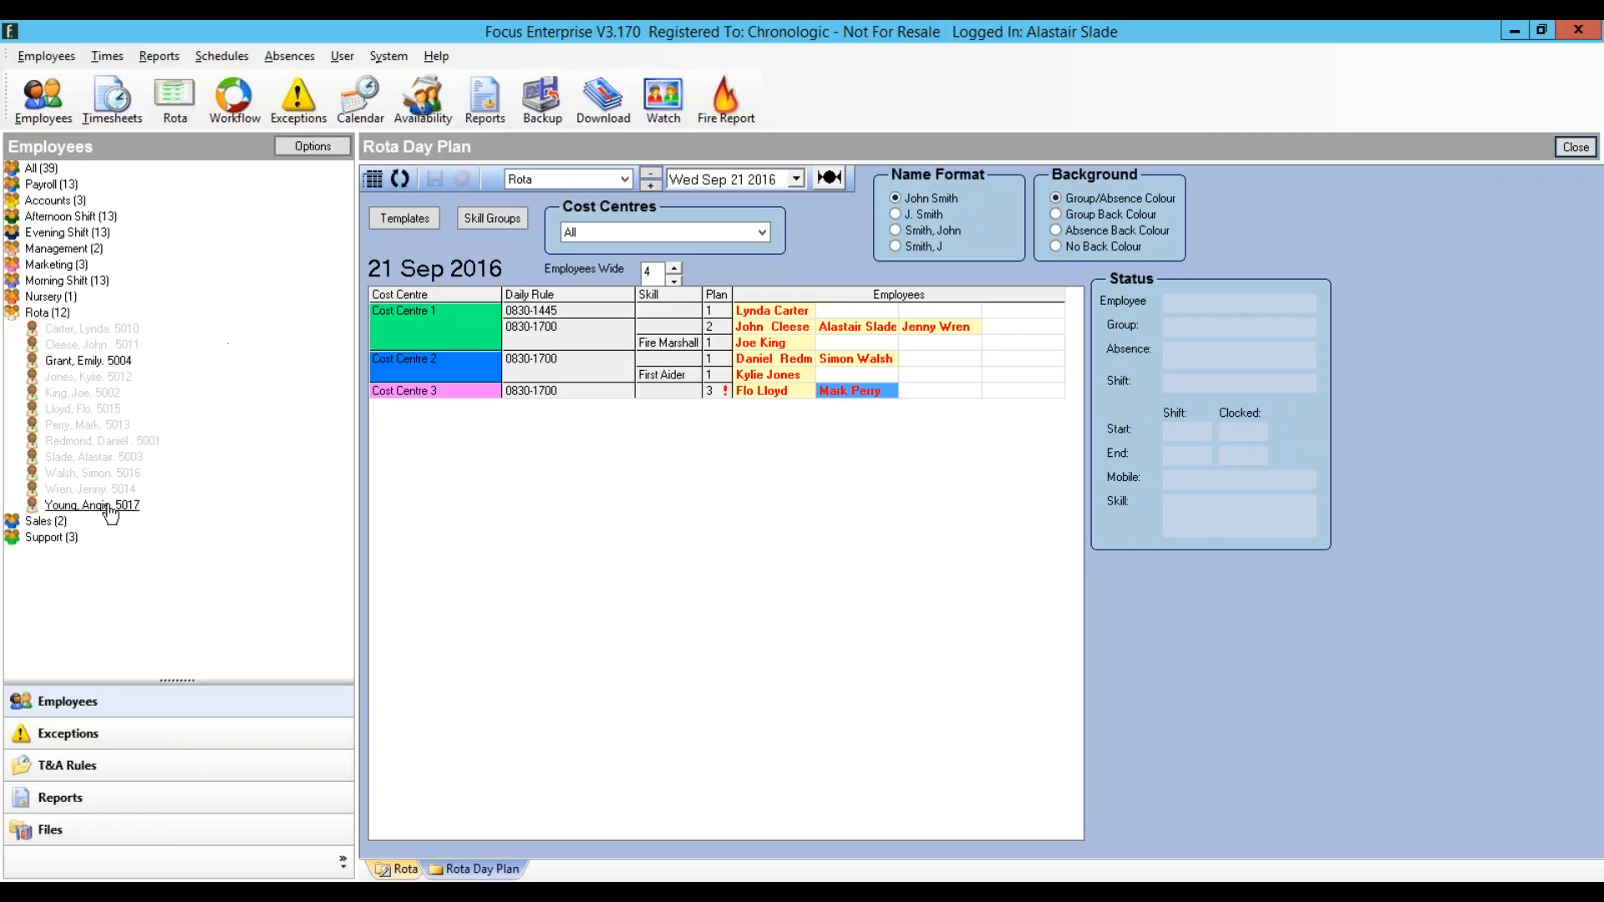
{"action": "left_click_drag", "start_coordinate": [108, 506], "coordinate": [950, 393]}
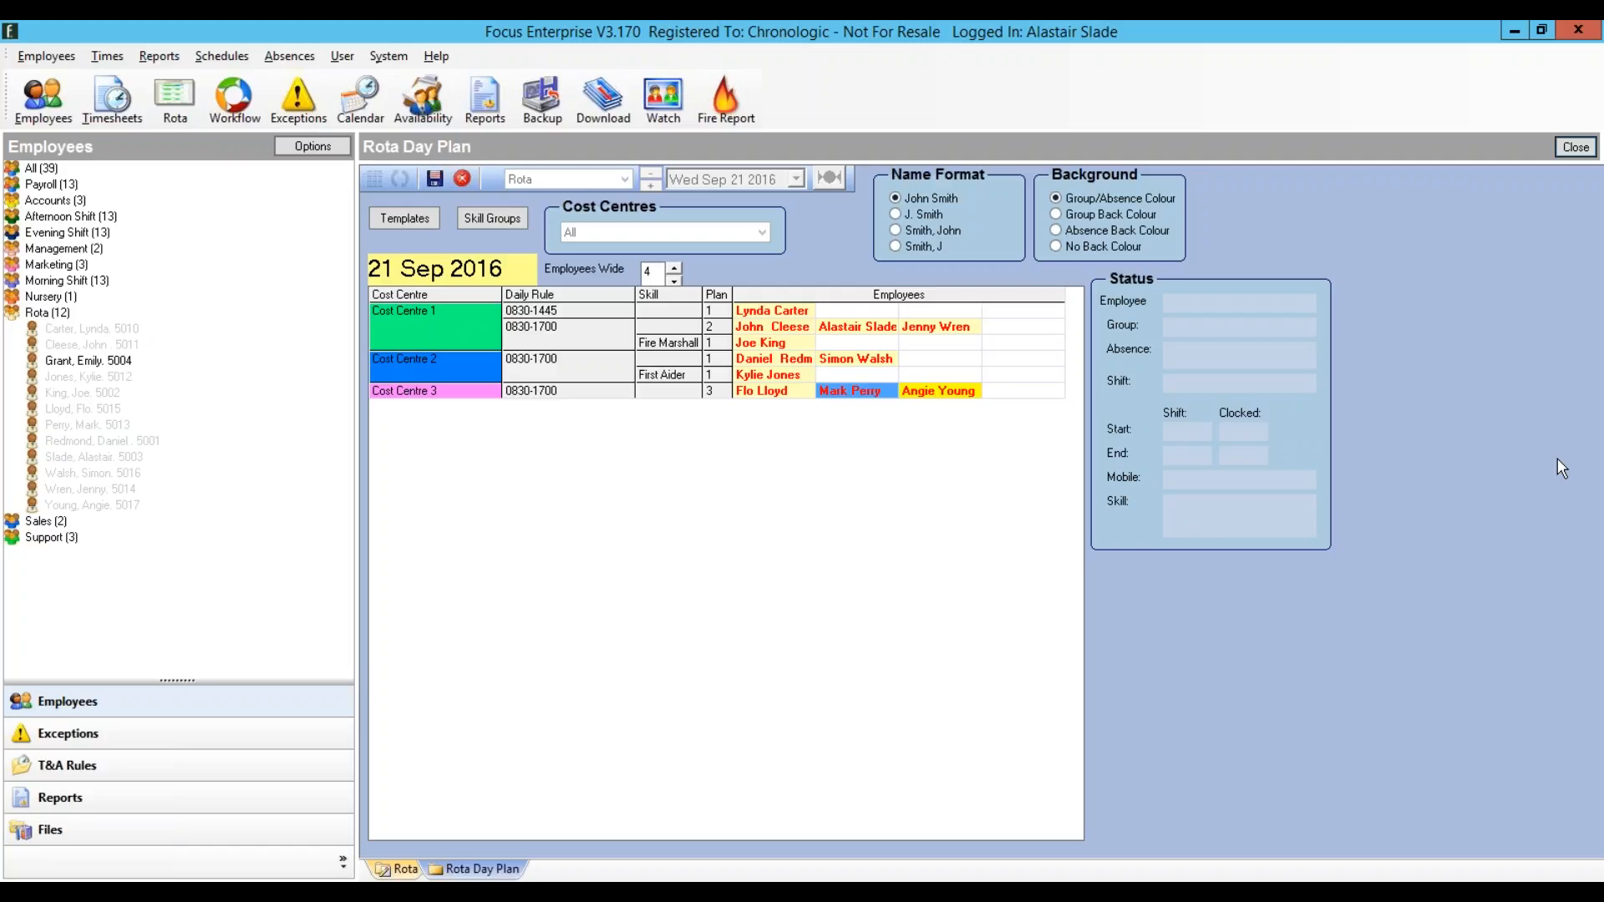
Step: Create a new skill named Pizza Maker and save it
{"action": "left_click", "coordinate": [491, 221]}
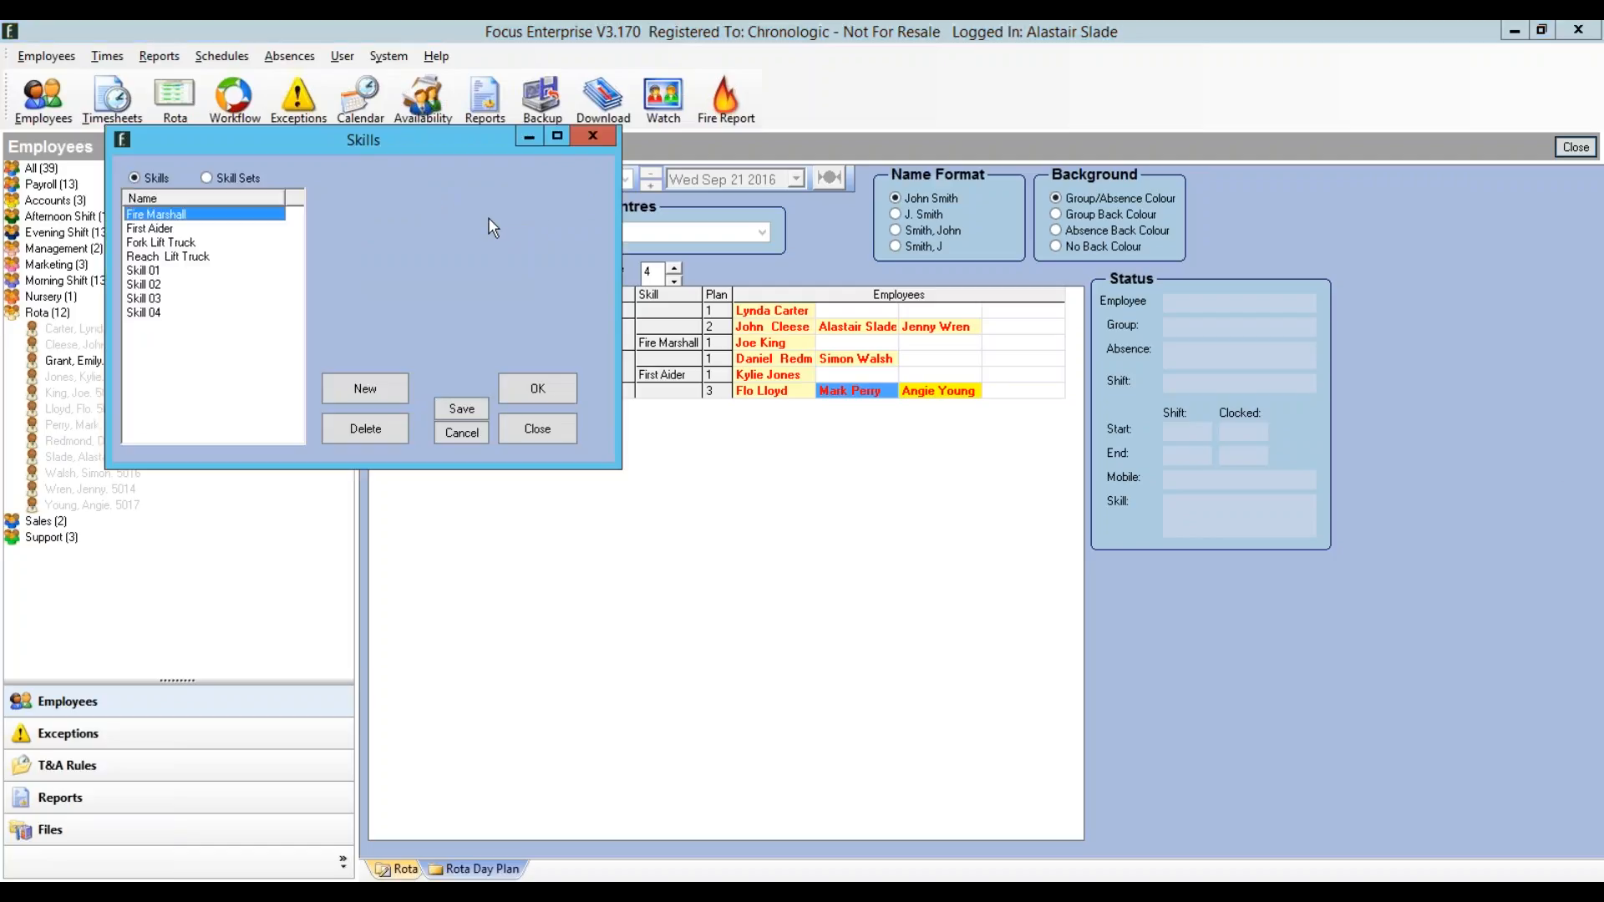
{"action": "left_click_drag", "start_coordinate": [443, 139], "coordinate": [790, 292]}
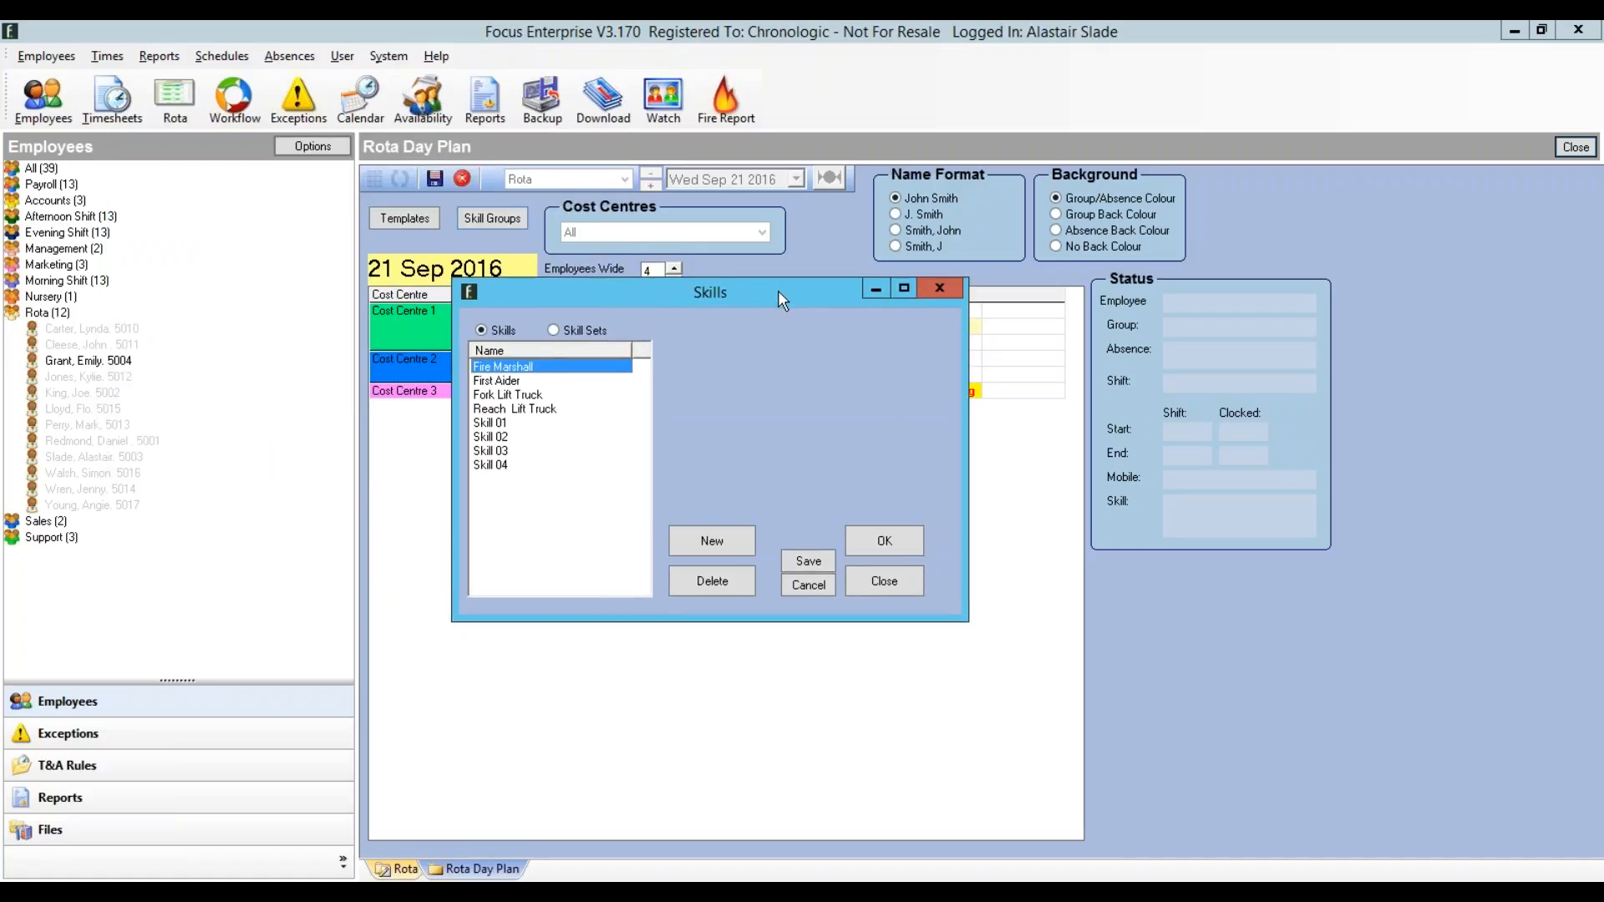
{"action": "left_click", "coordinate": [703, 539]}
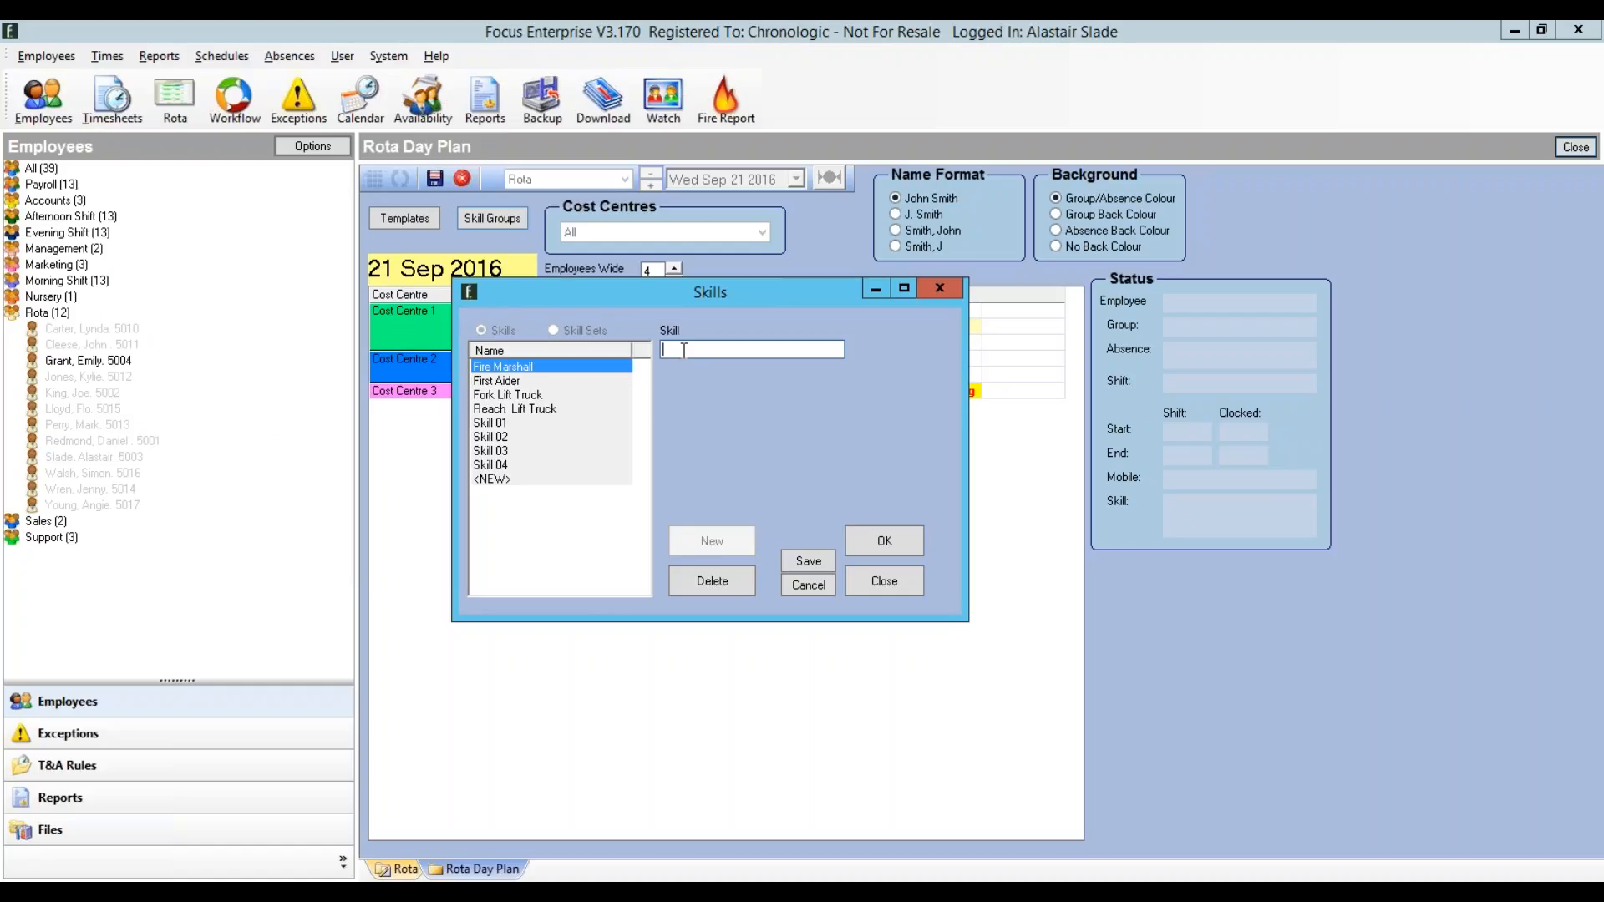
{"action": "type", "text": "Pizza Maker"}
{"action": "left_click", "coordinate": [807, 563]}
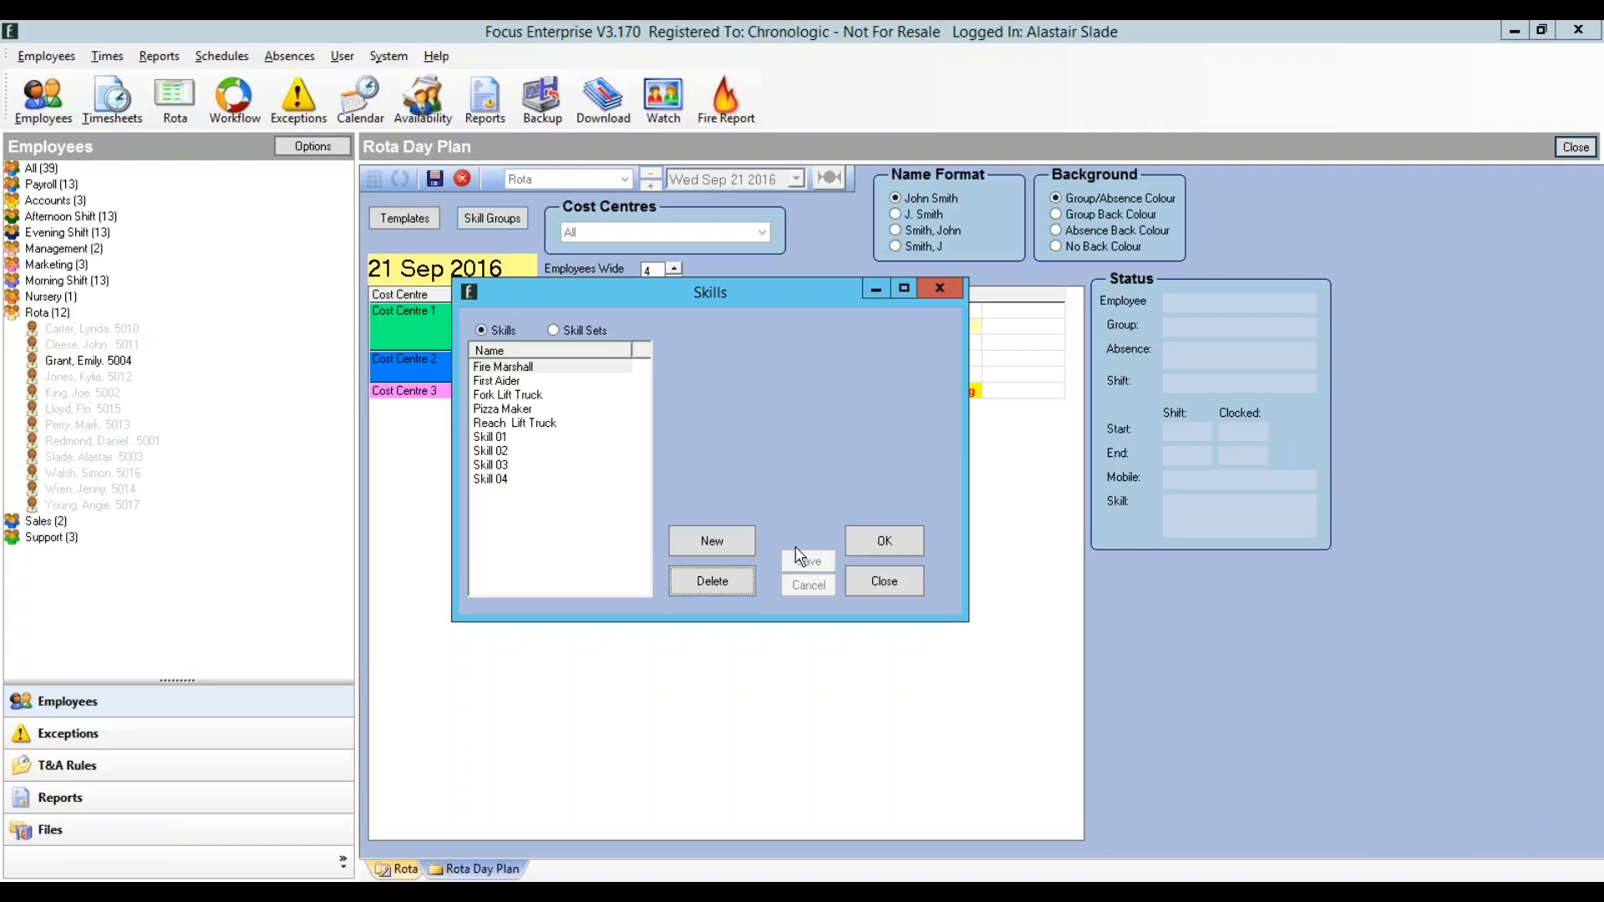
{"action": "left_click", "coordinate": [882, 582]}
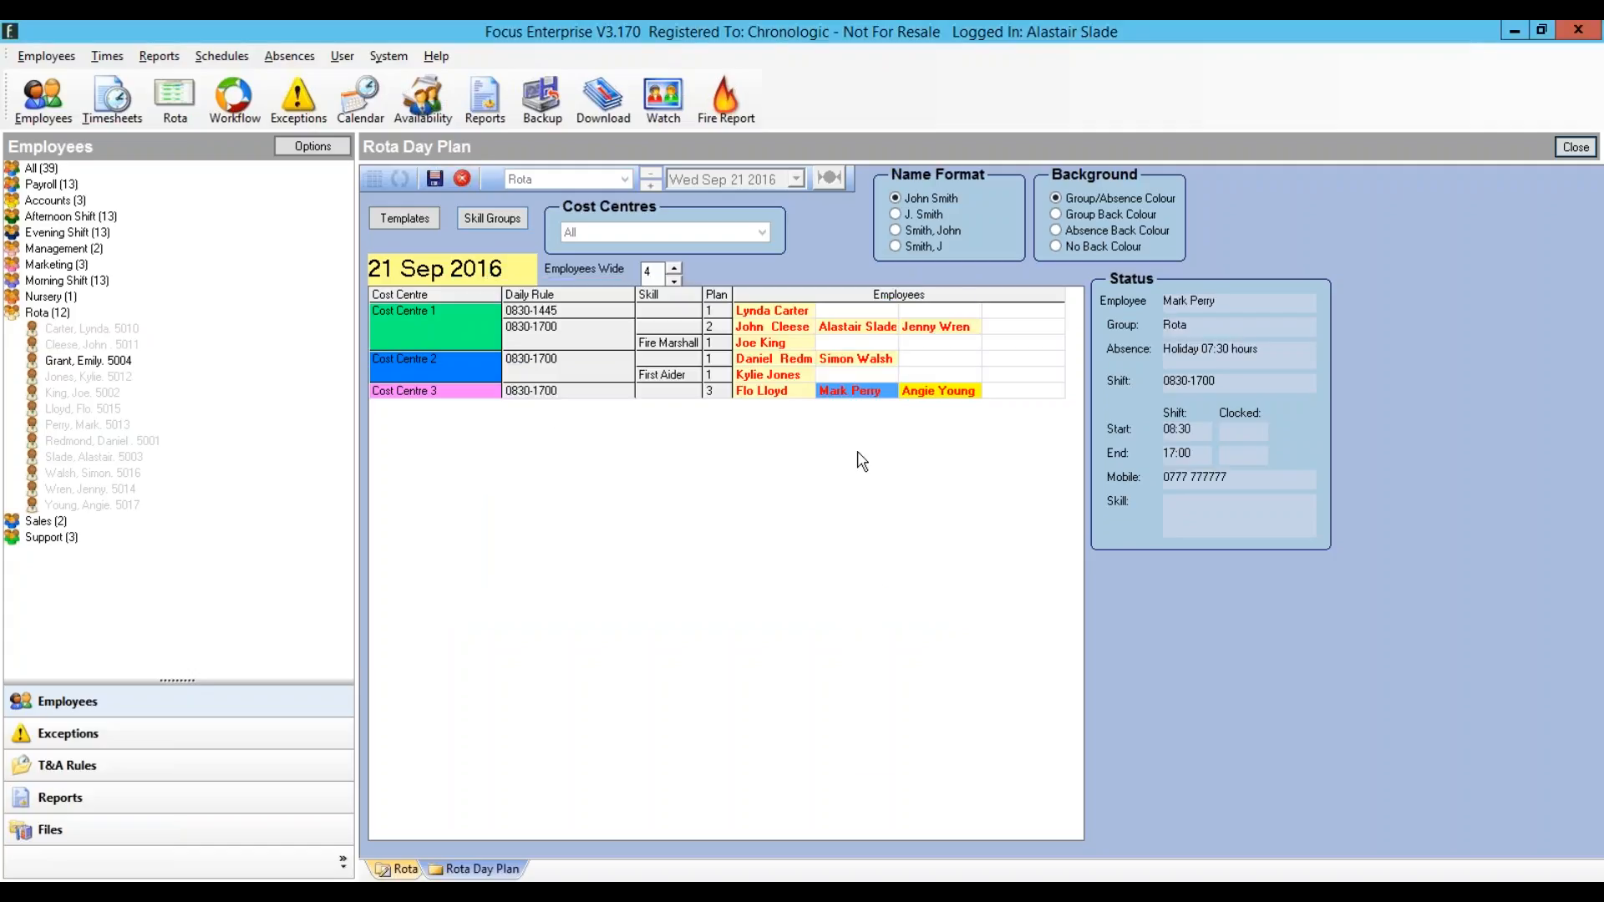
Step: Add the Pizza Maker skill to the record of the second employee on Cost Centre 1's 0830-1700 shift and save
{"action": "right_click", "coordinate": [856, 334]}
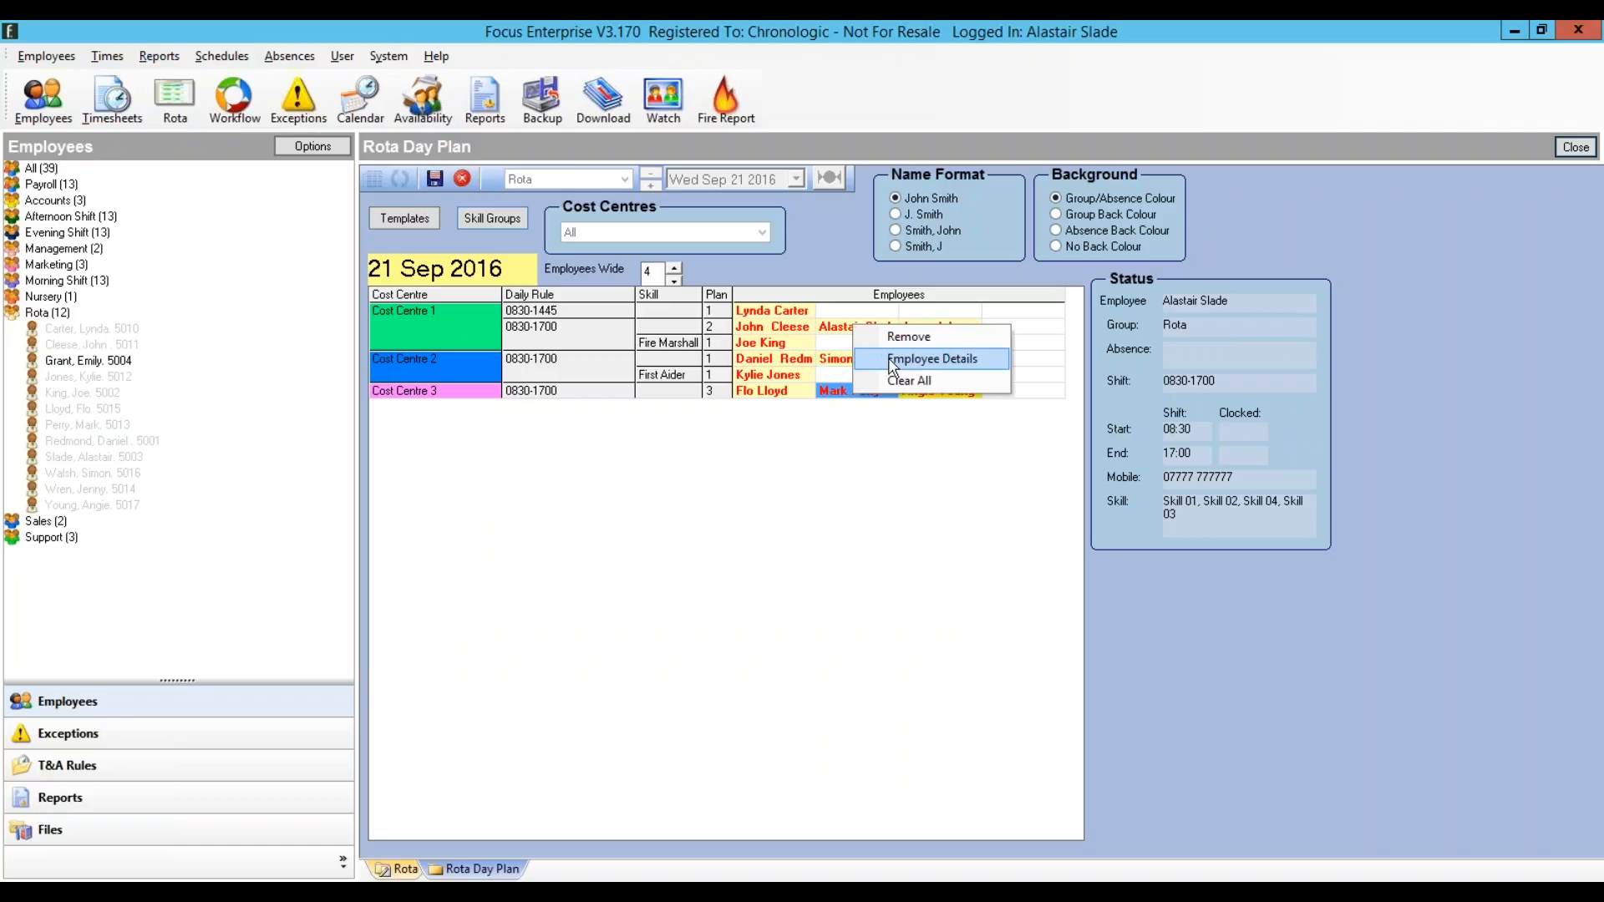
{"action": "left_click", "coordinate": [890, 359]}
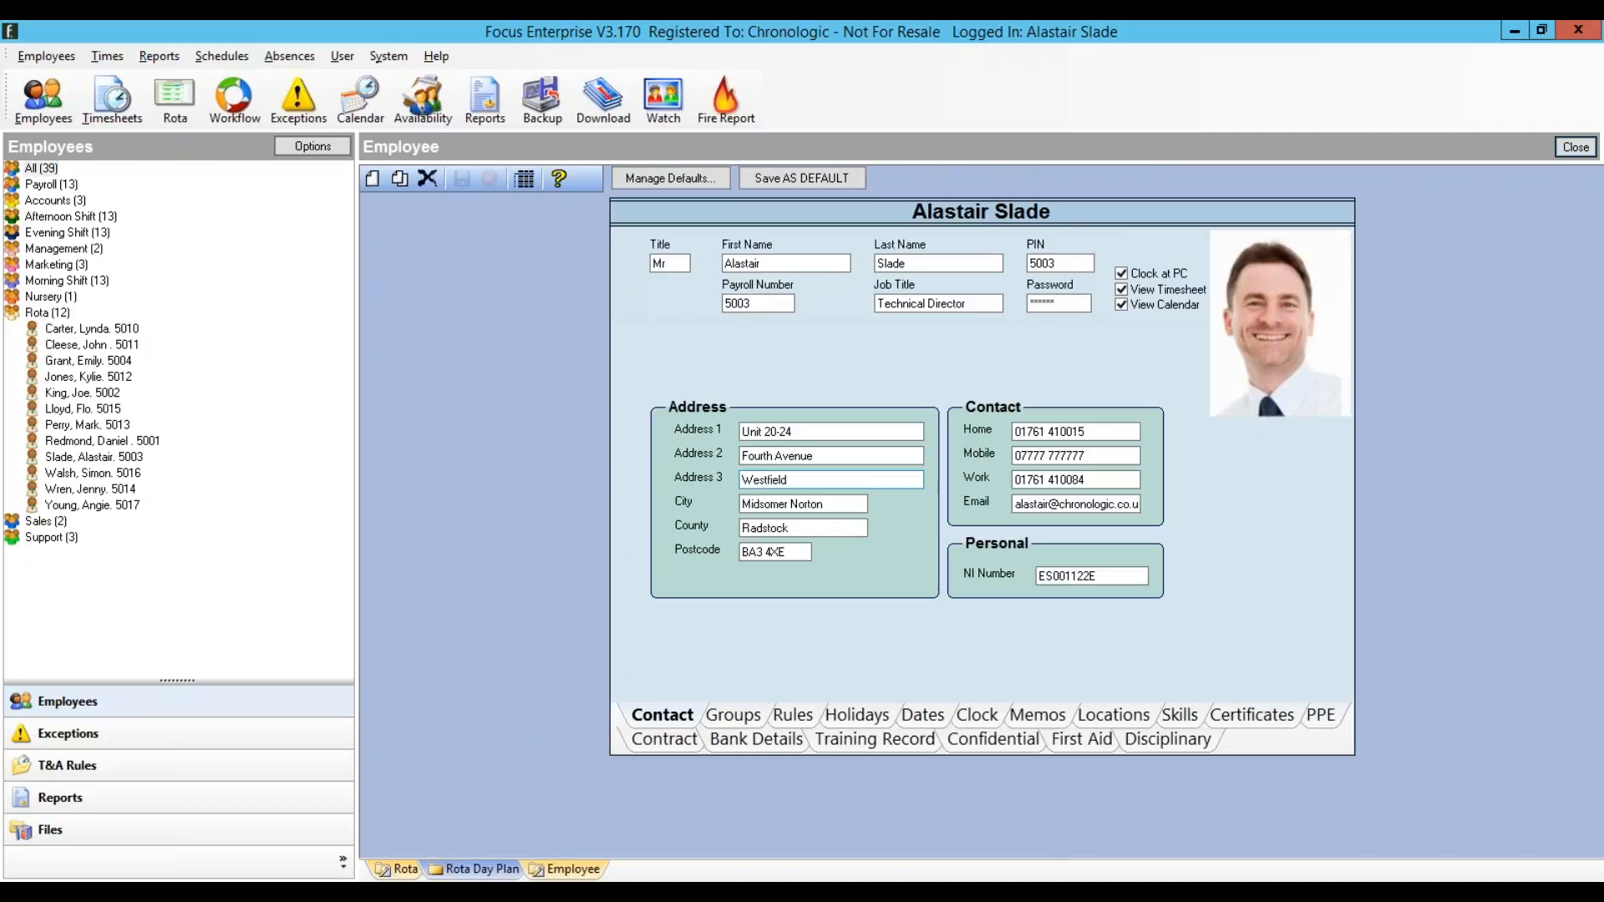
{"action": "left_click", "coordinate": [1181, 715]}
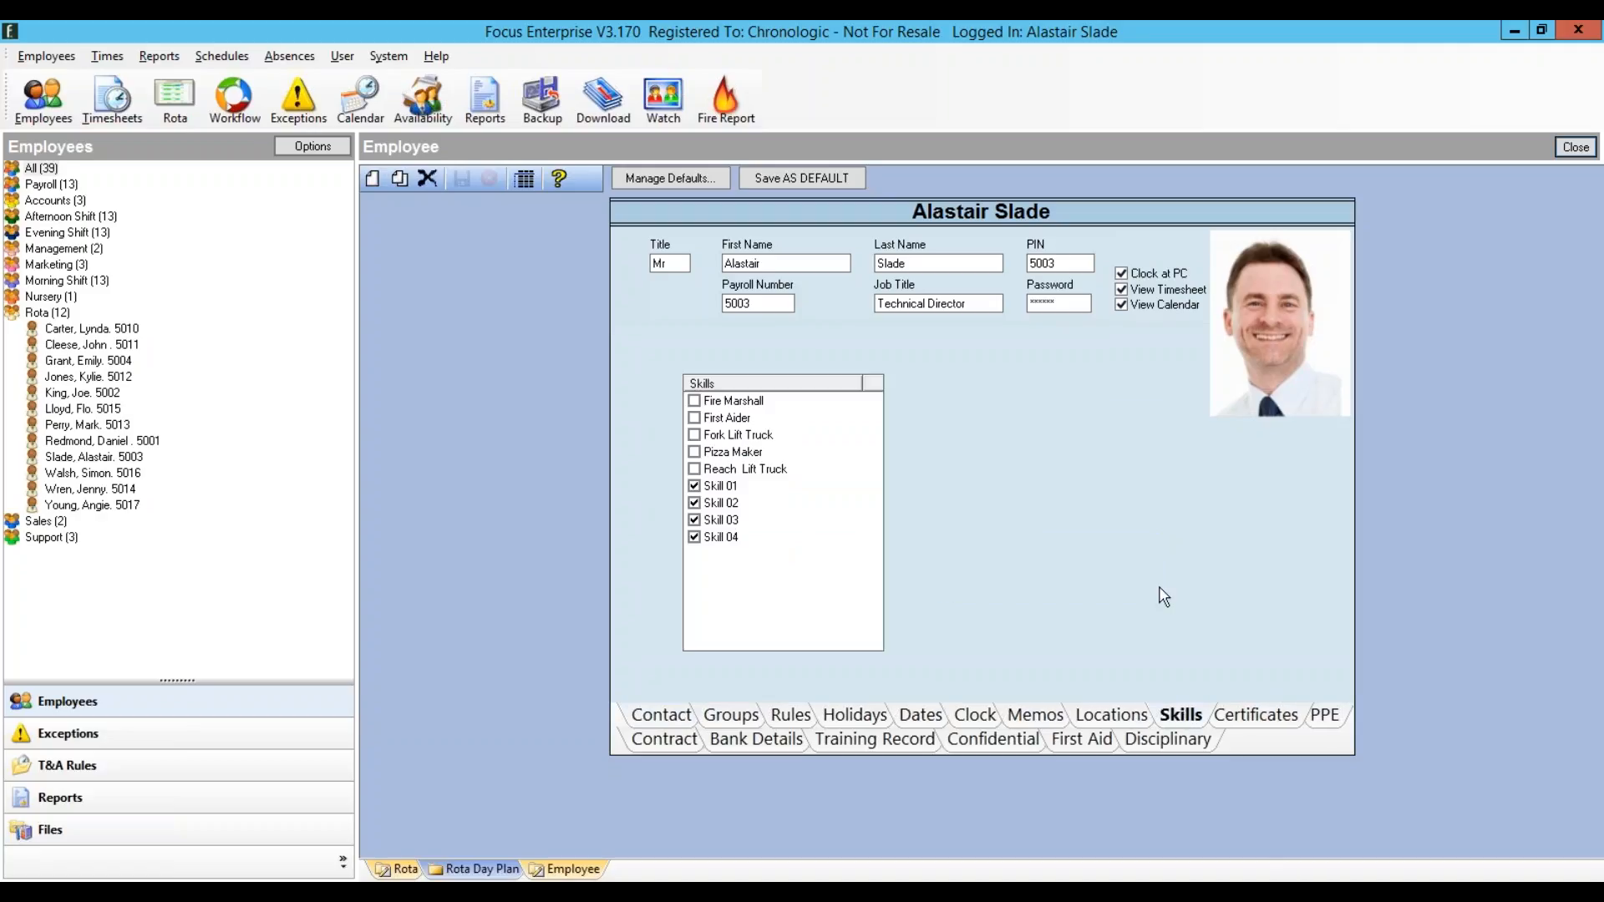
{"action": "left_click", "coordinate": [694, 452]}
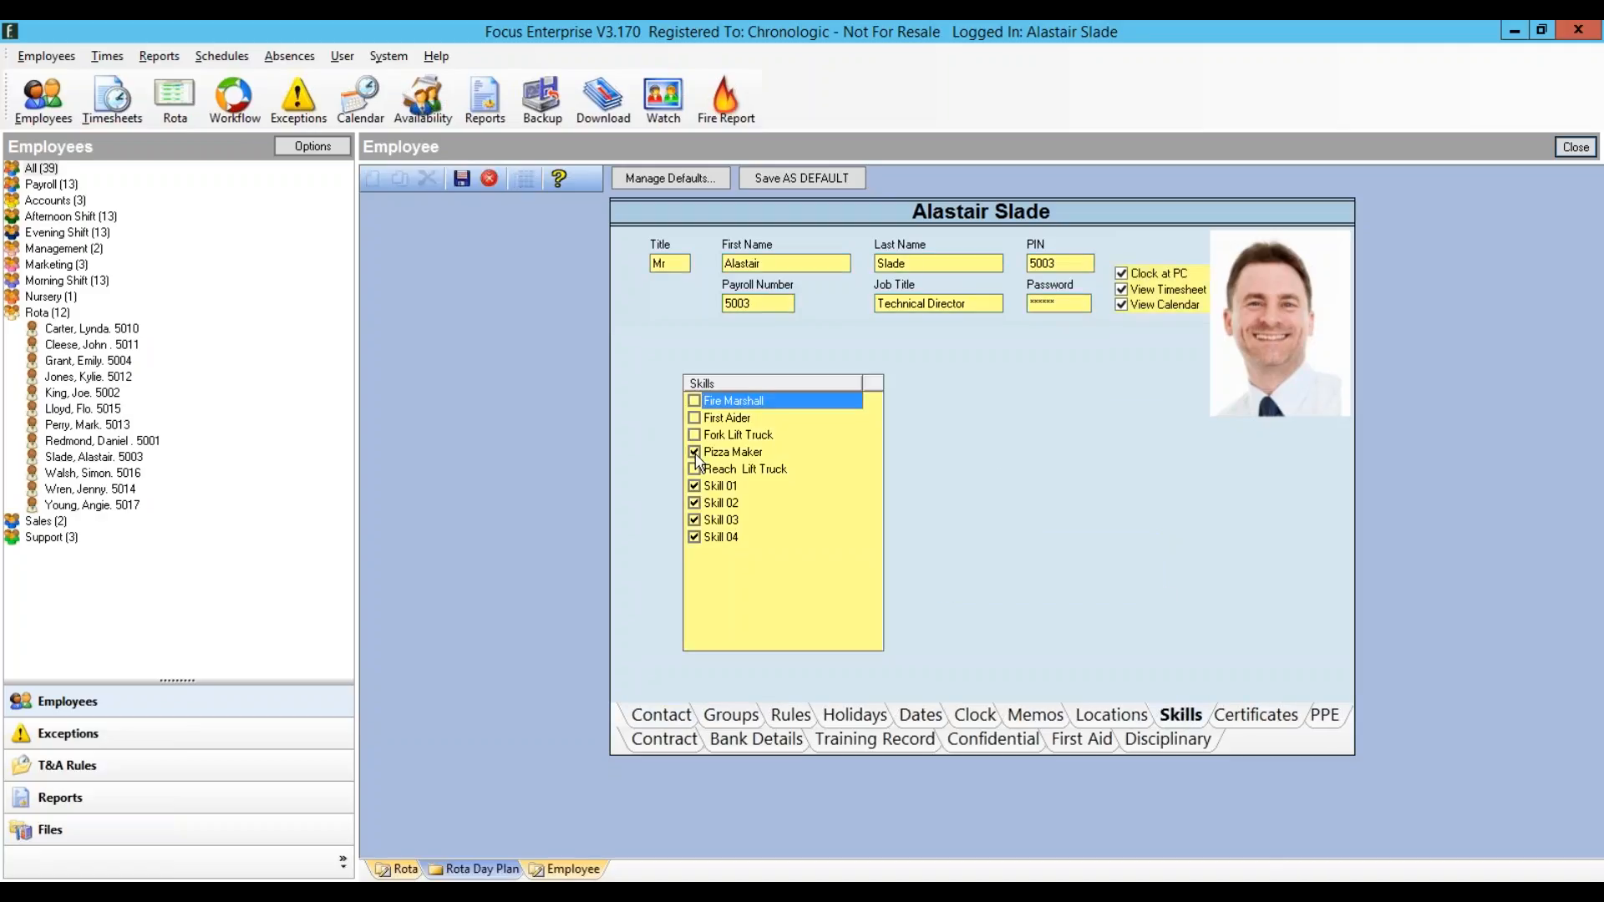
{"action": "left_click", "coordinate": [460, 179]}
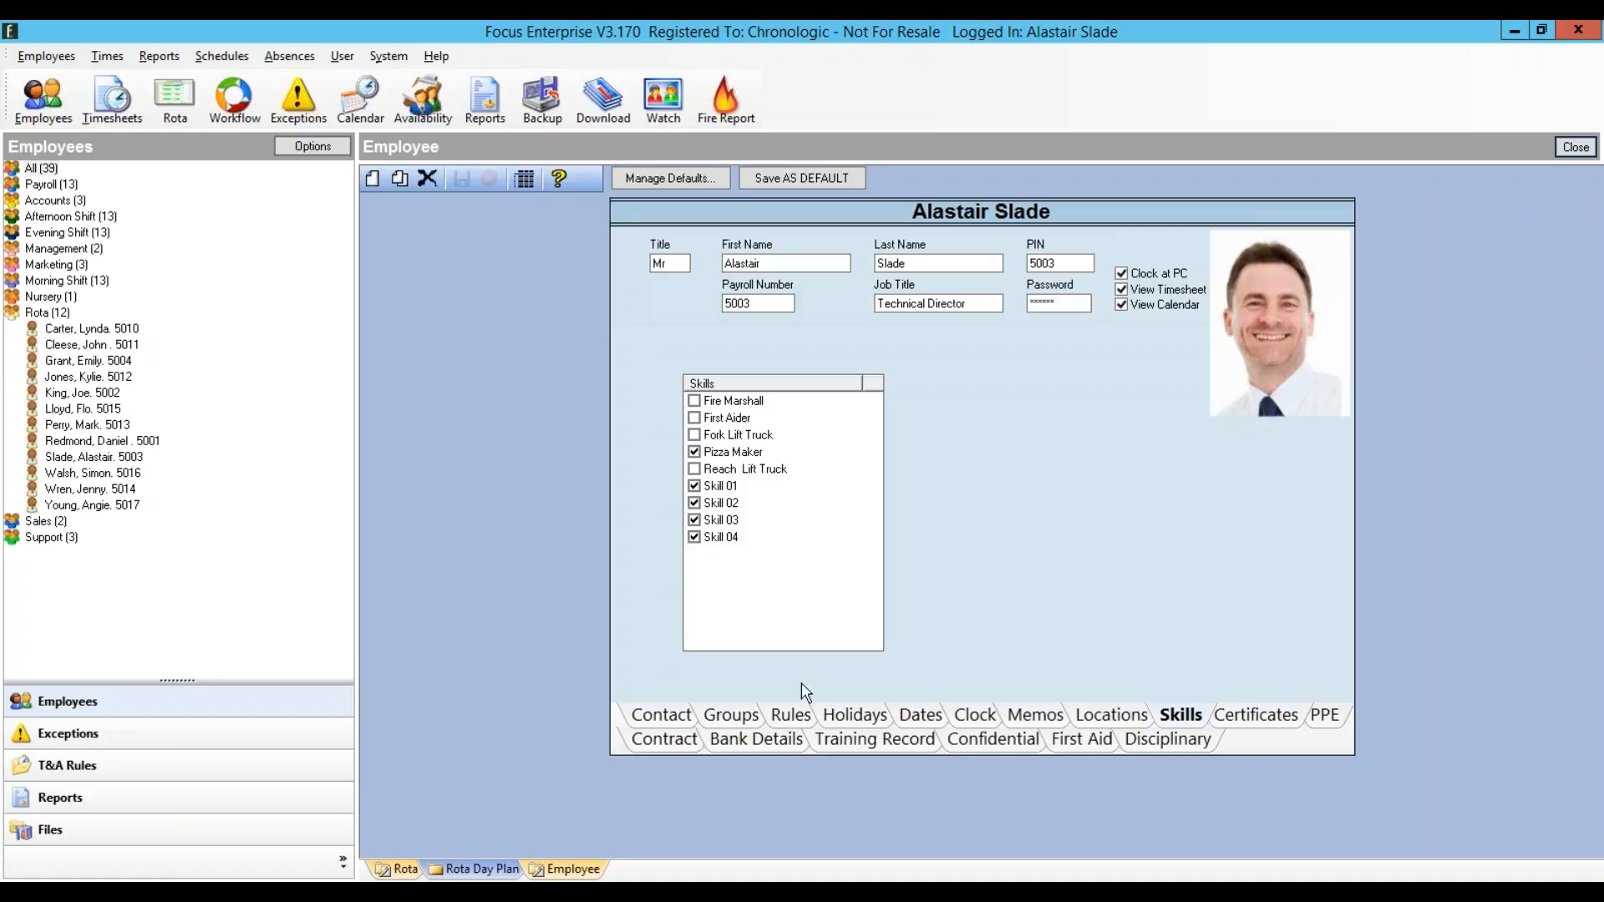
Step: Refresh the skills list and add Pizza Maker as a skill requirement under Cost Centre 1's 0830-1700 rule in the day plan
{"action": "left_click", "coordinate": [483, 869]}
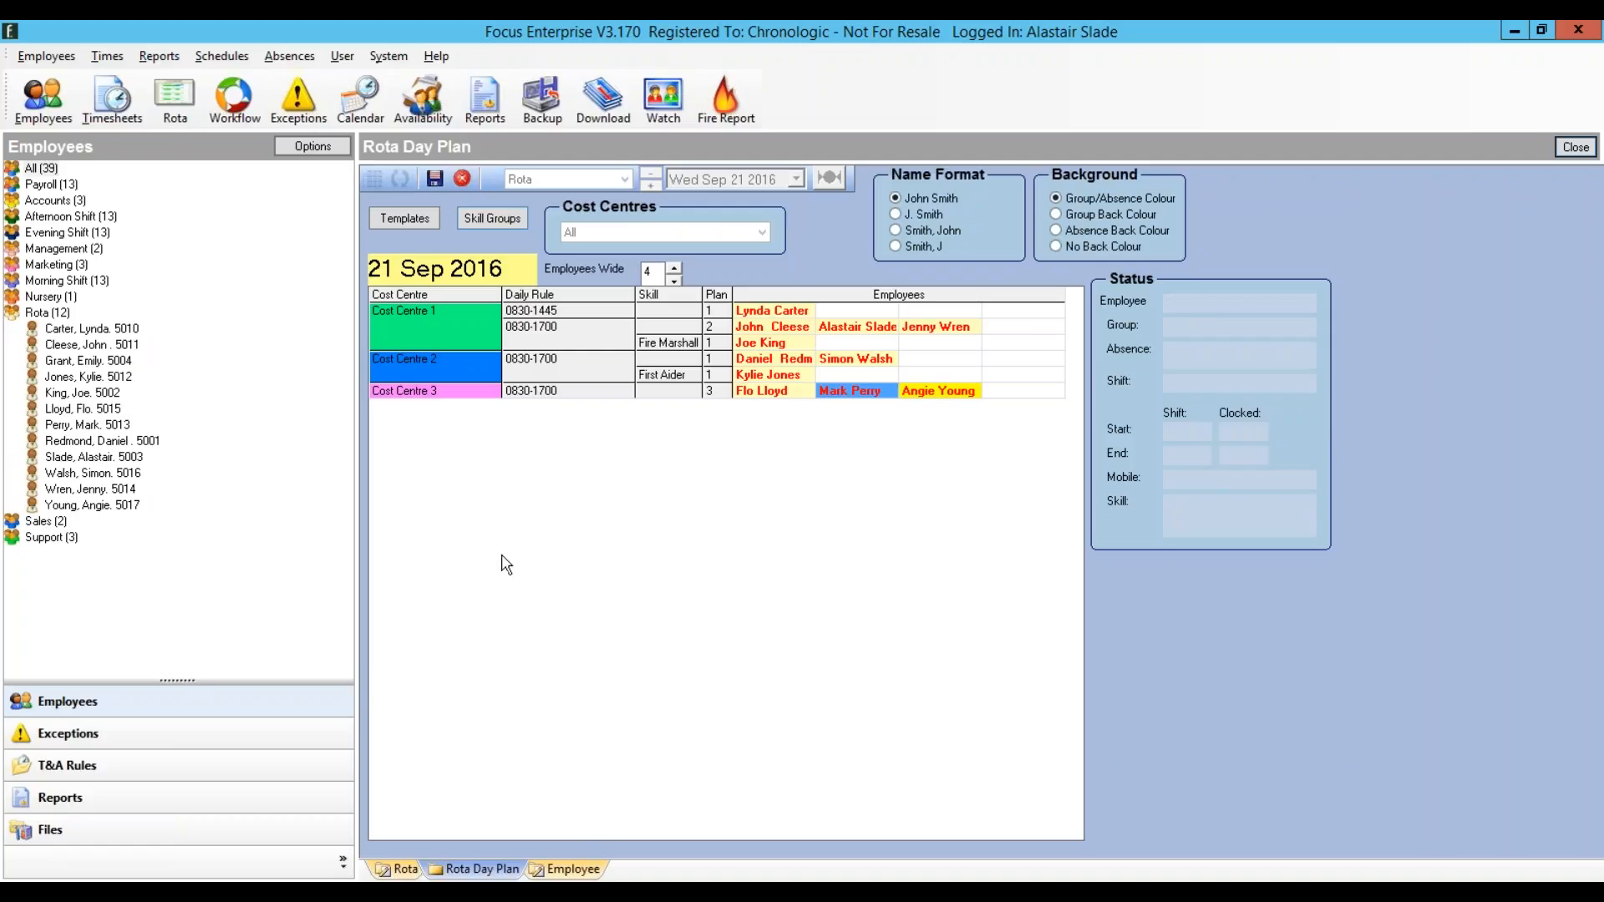
{"action": "left_click", "coordinate": [73, 770]}
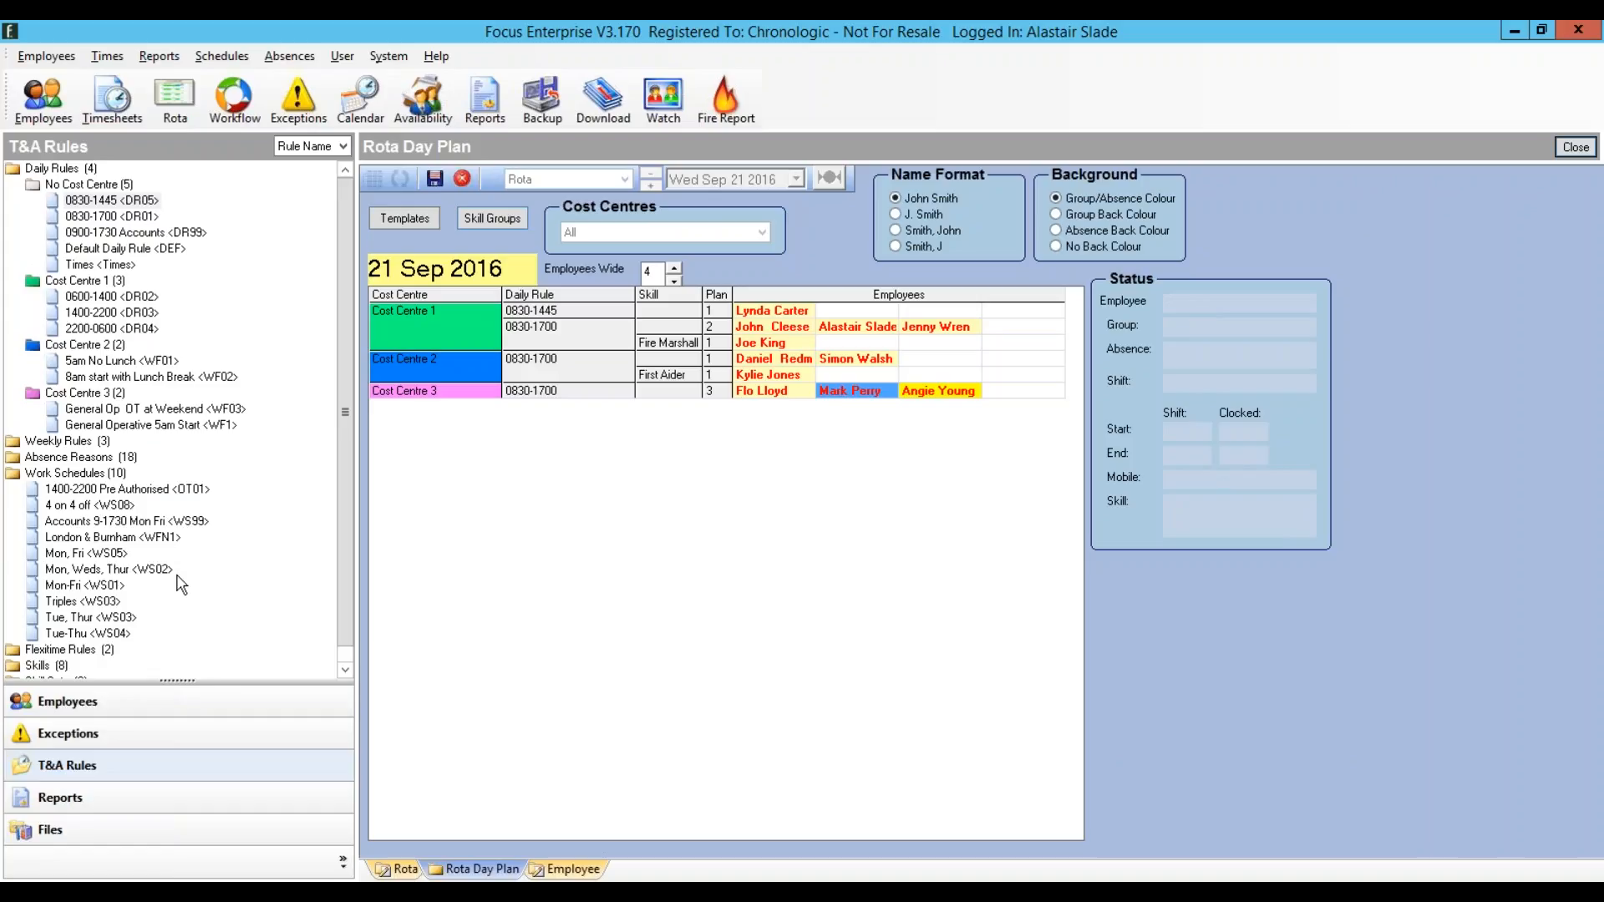
{"action": "double_click", "coordinate": [50, 666]}
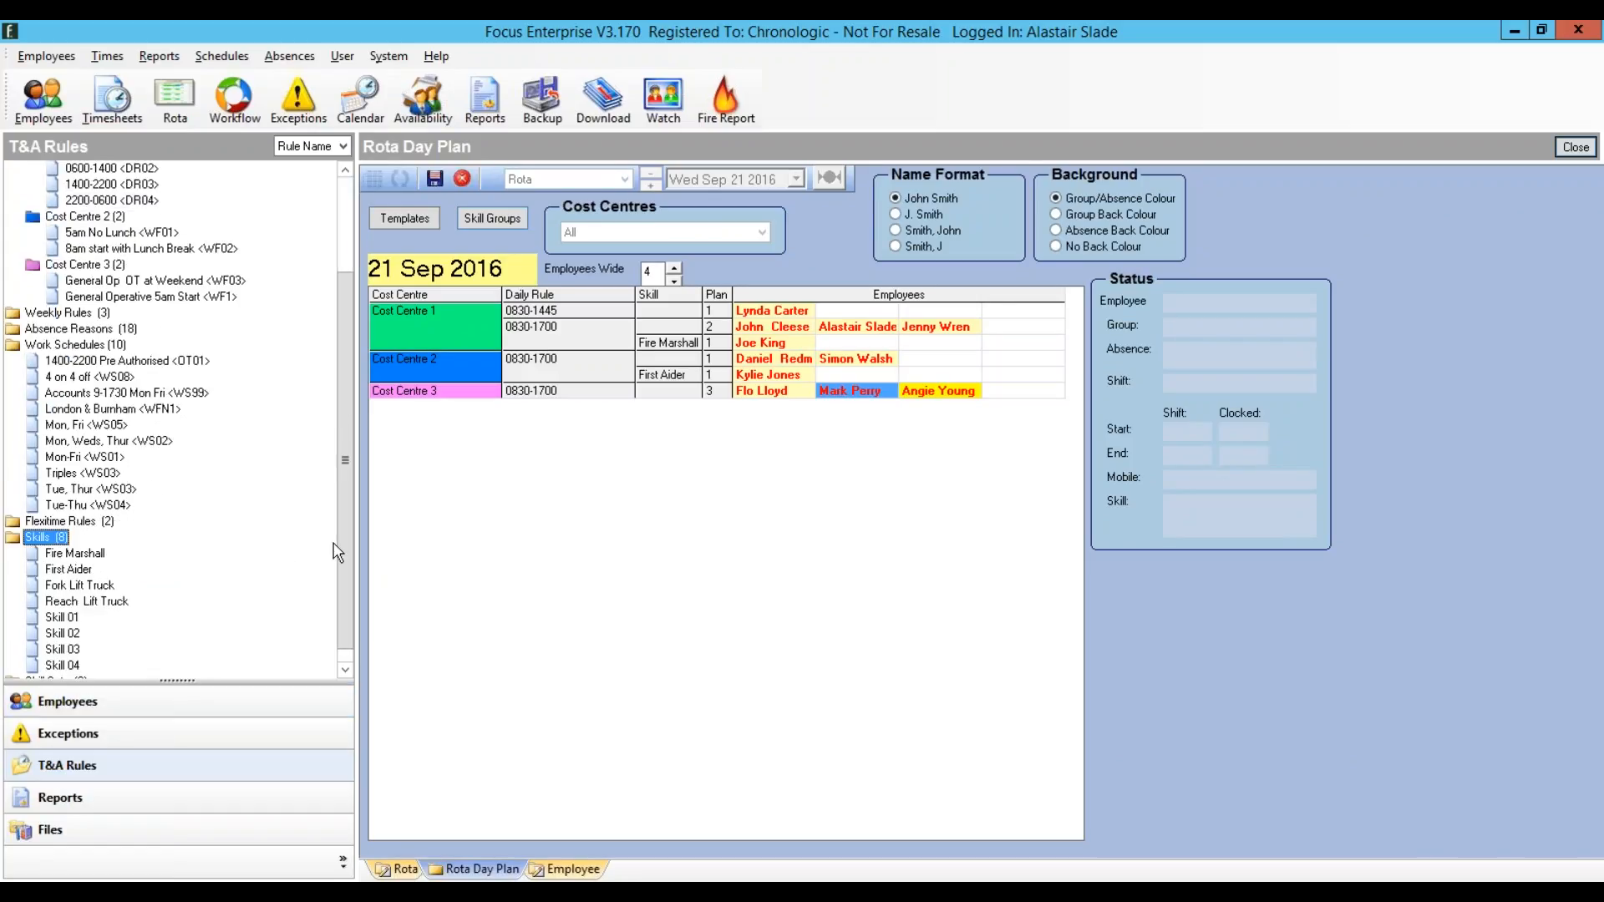
{"action": "right_click", "coordinate": [247, 551]}
{"action": "left_click", "coordinate": [284, 572]}
{"action": "left_click_drag", "start_coordinate": [72, 586], "coordinate": [689, 330]}
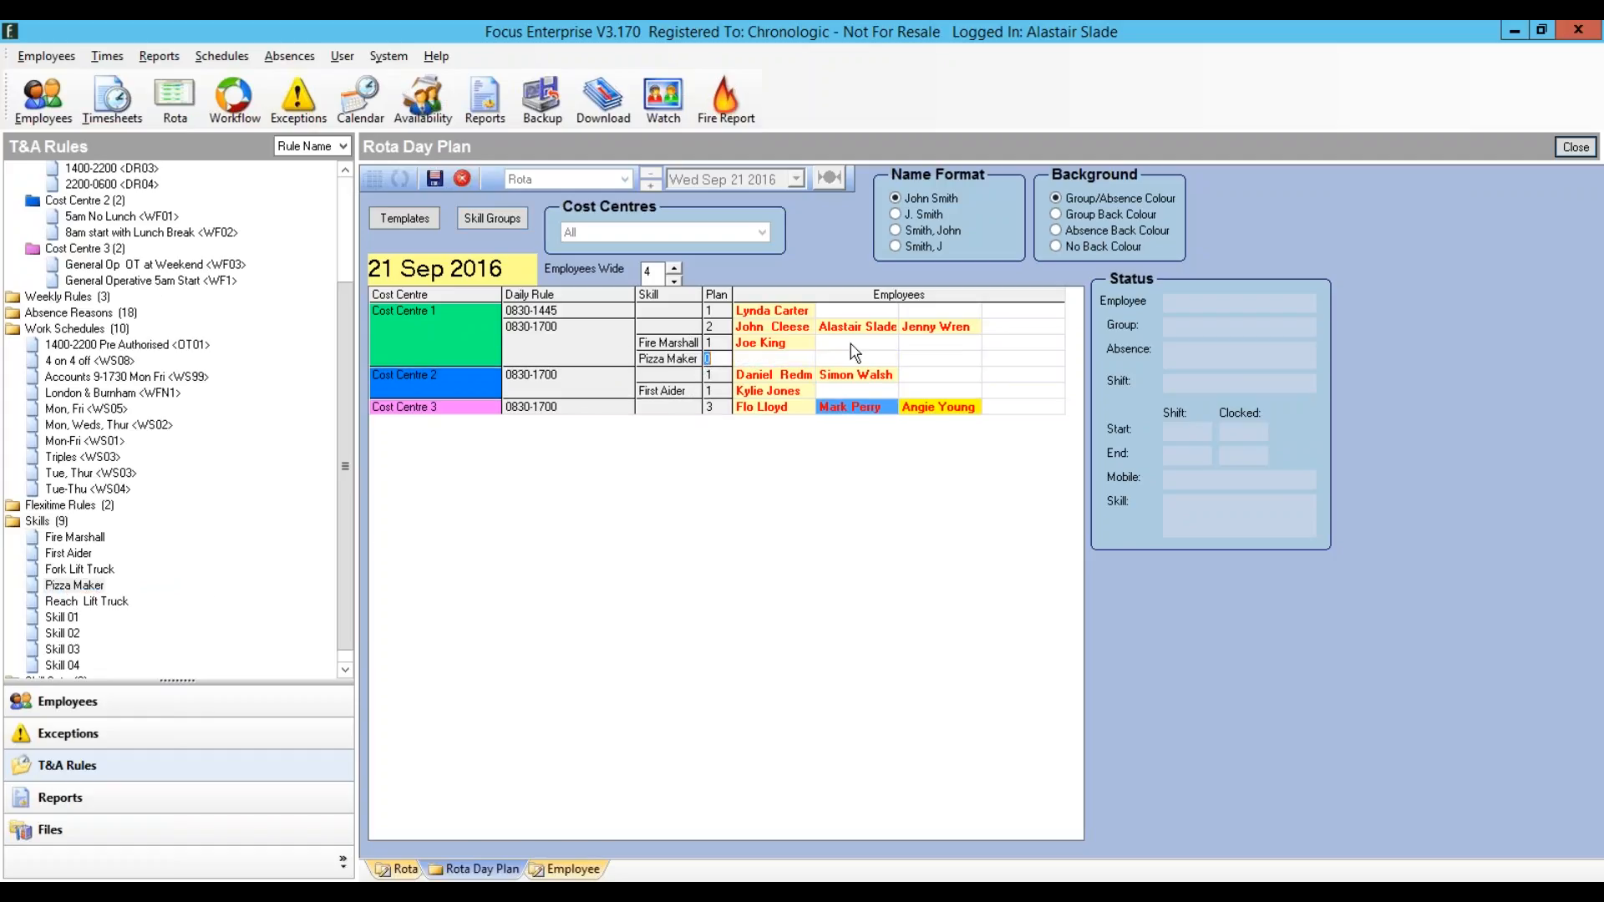
Step: Move the newly skilled employee to the Pizza Maker row, set its planned number to 1, and save the day plan
{"action": "left_click_drag", "start_coordinate": [852, 327], "coordinate": [777, 362]}
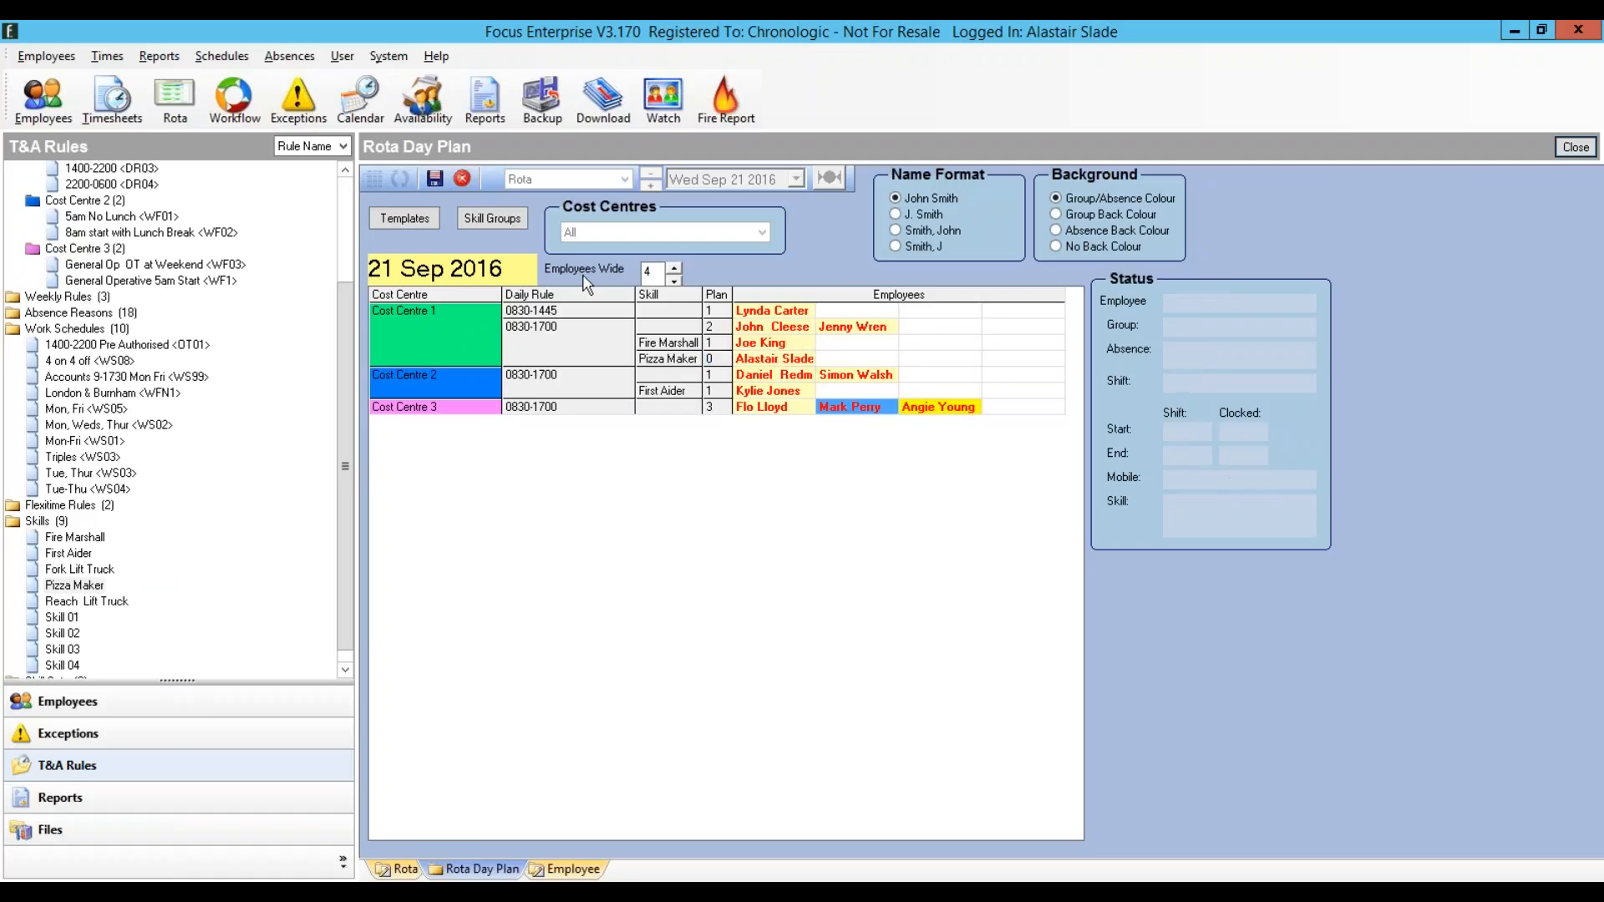
{"action": "left_click", "coordinate": [434, 177]}
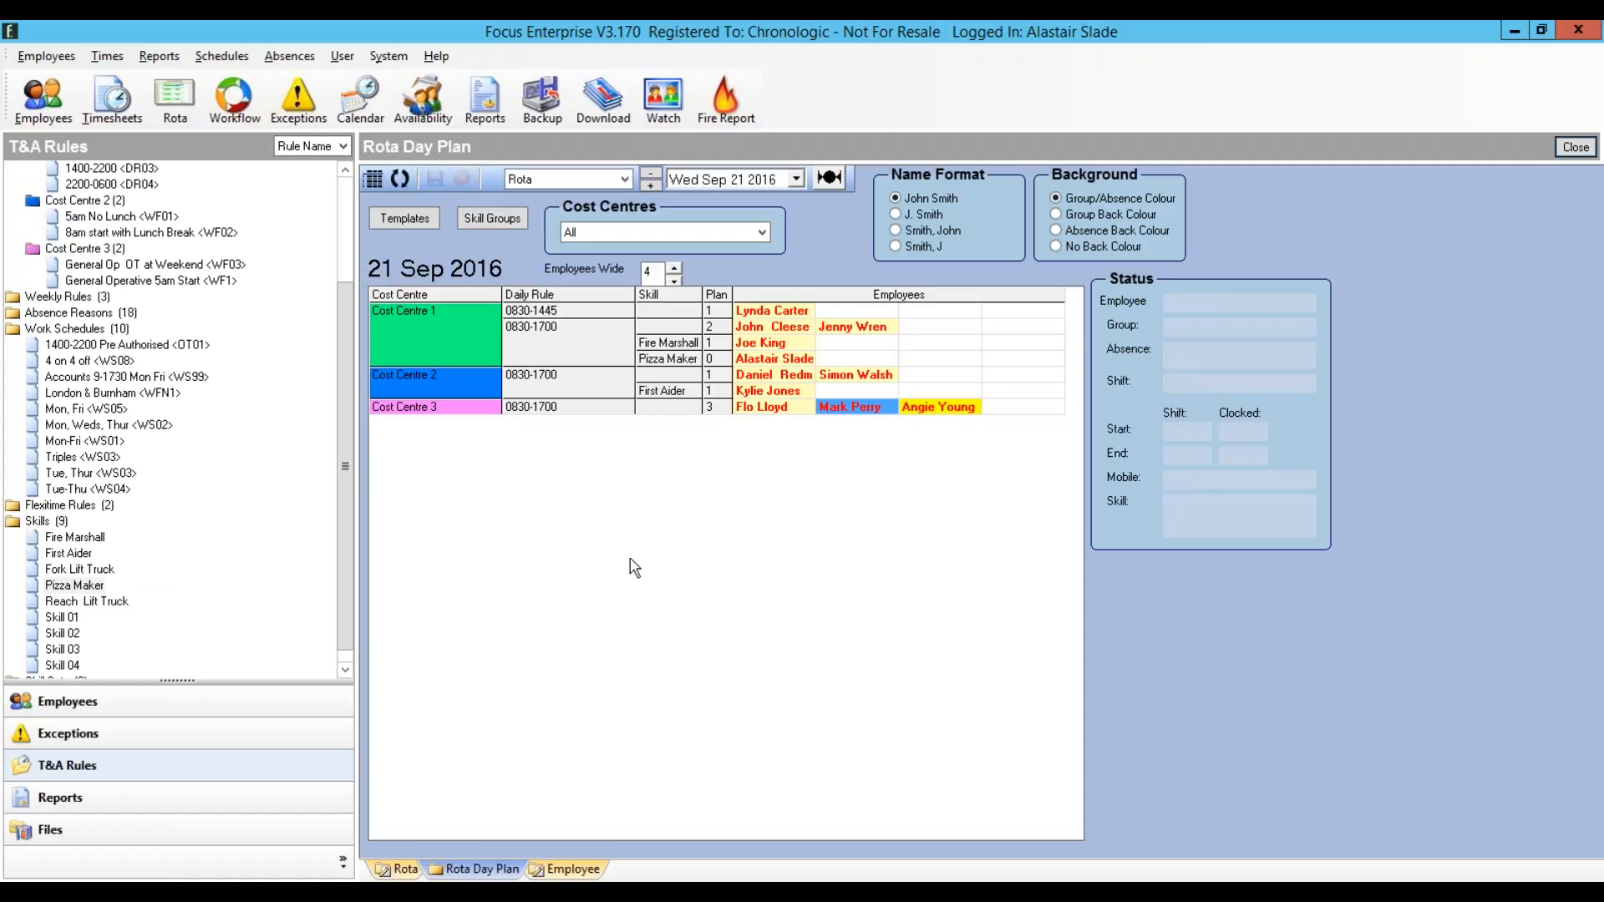
{"action": "left_click", "coordinate": [708, 359]}
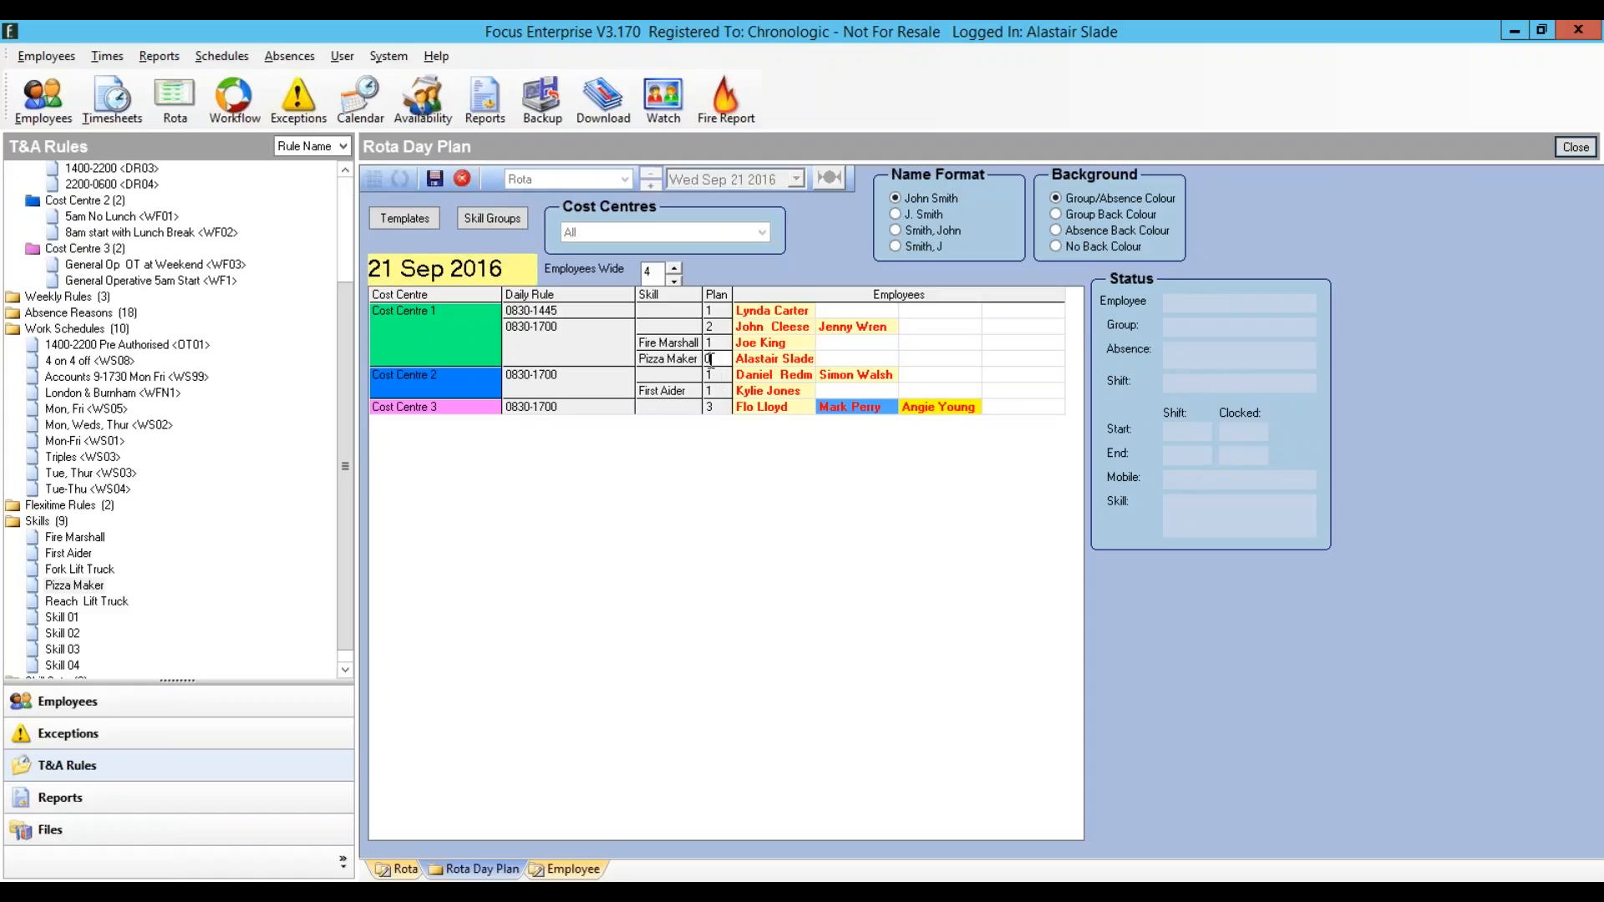
{"action": "key", "text": "BackSpace"}
{"action": "type", "text": "1"}
{"action": "left_click", "coordinate": [434, 179]}
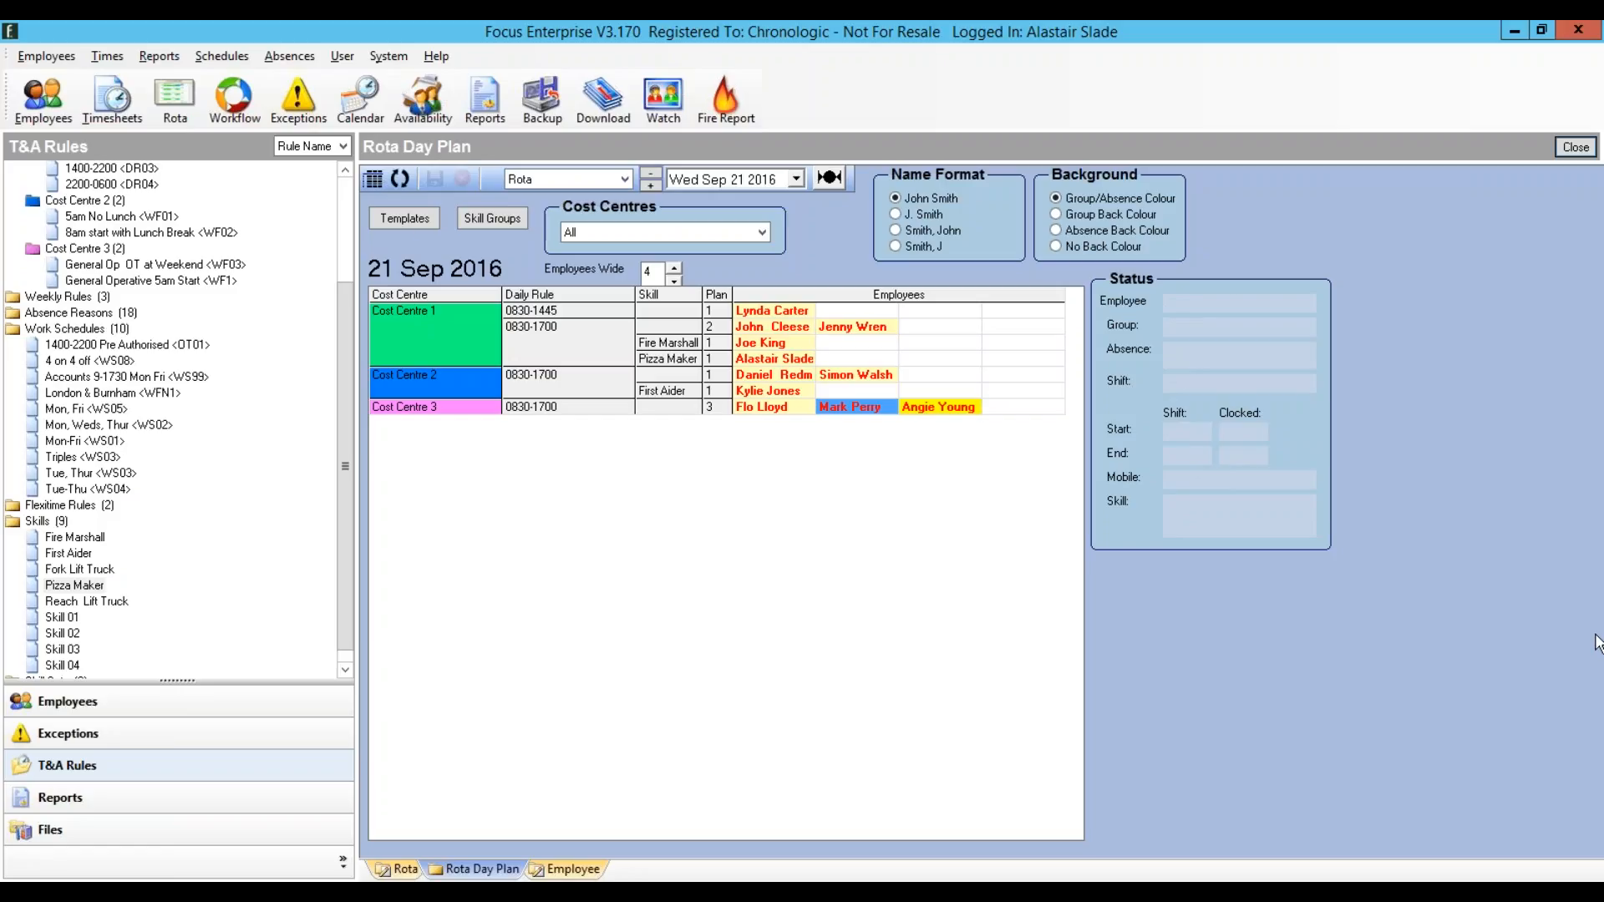
Step: View the saved day plan templates without loading one
{"action": "left_click", "coordinate": [421, 220]}
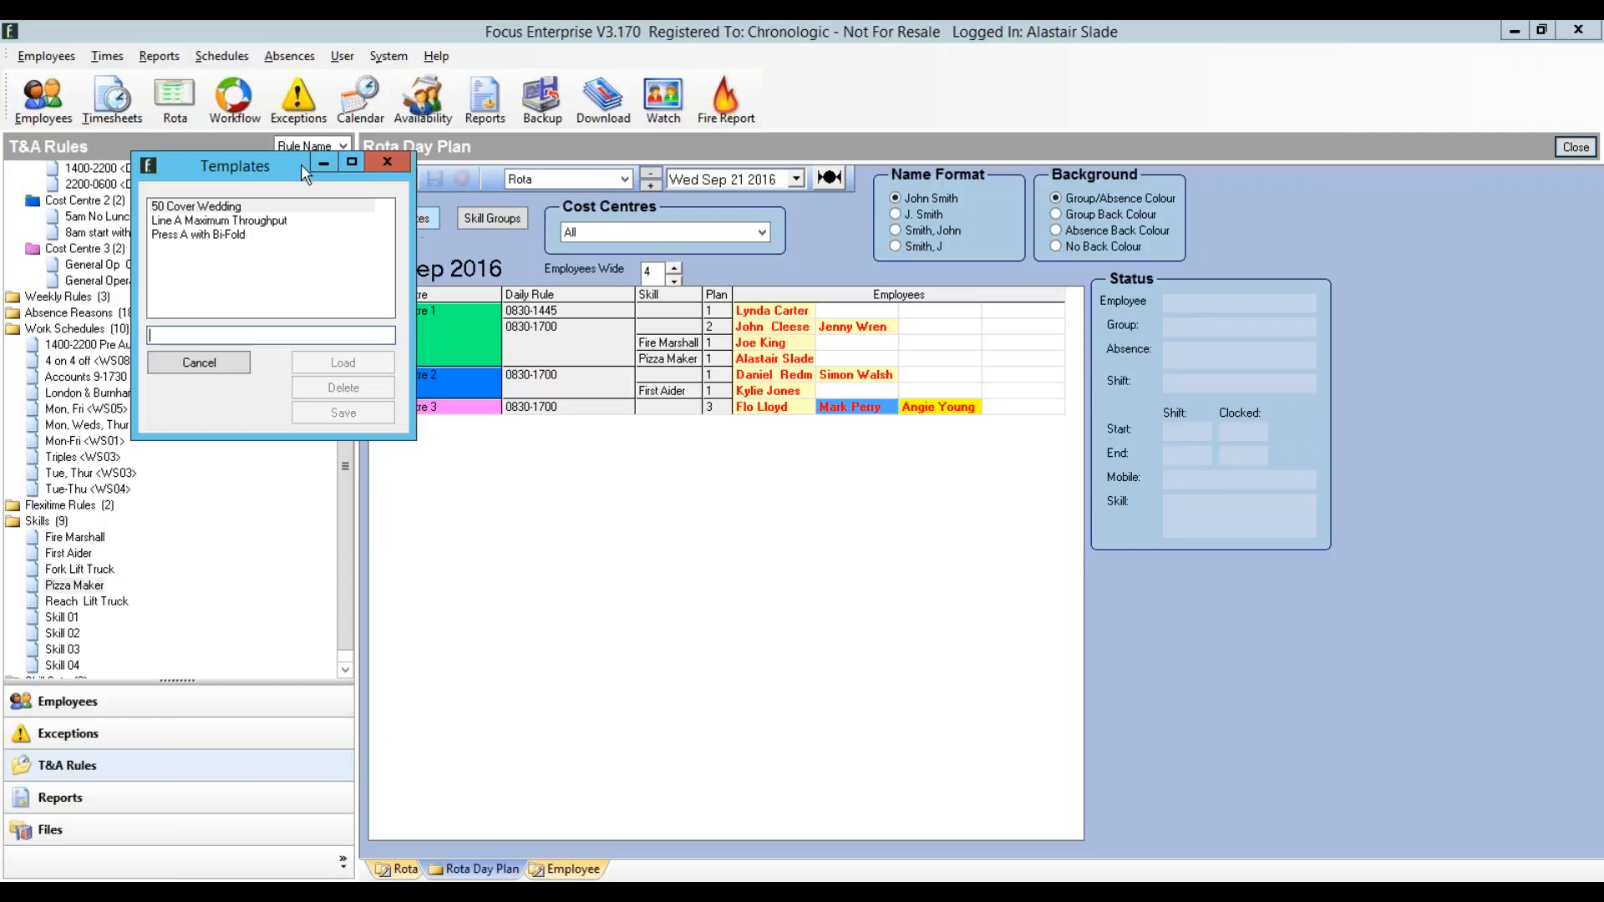
{"action": "left_click_drag", "start_coordinate": [267, 159], "coordinate": [770, 318]}
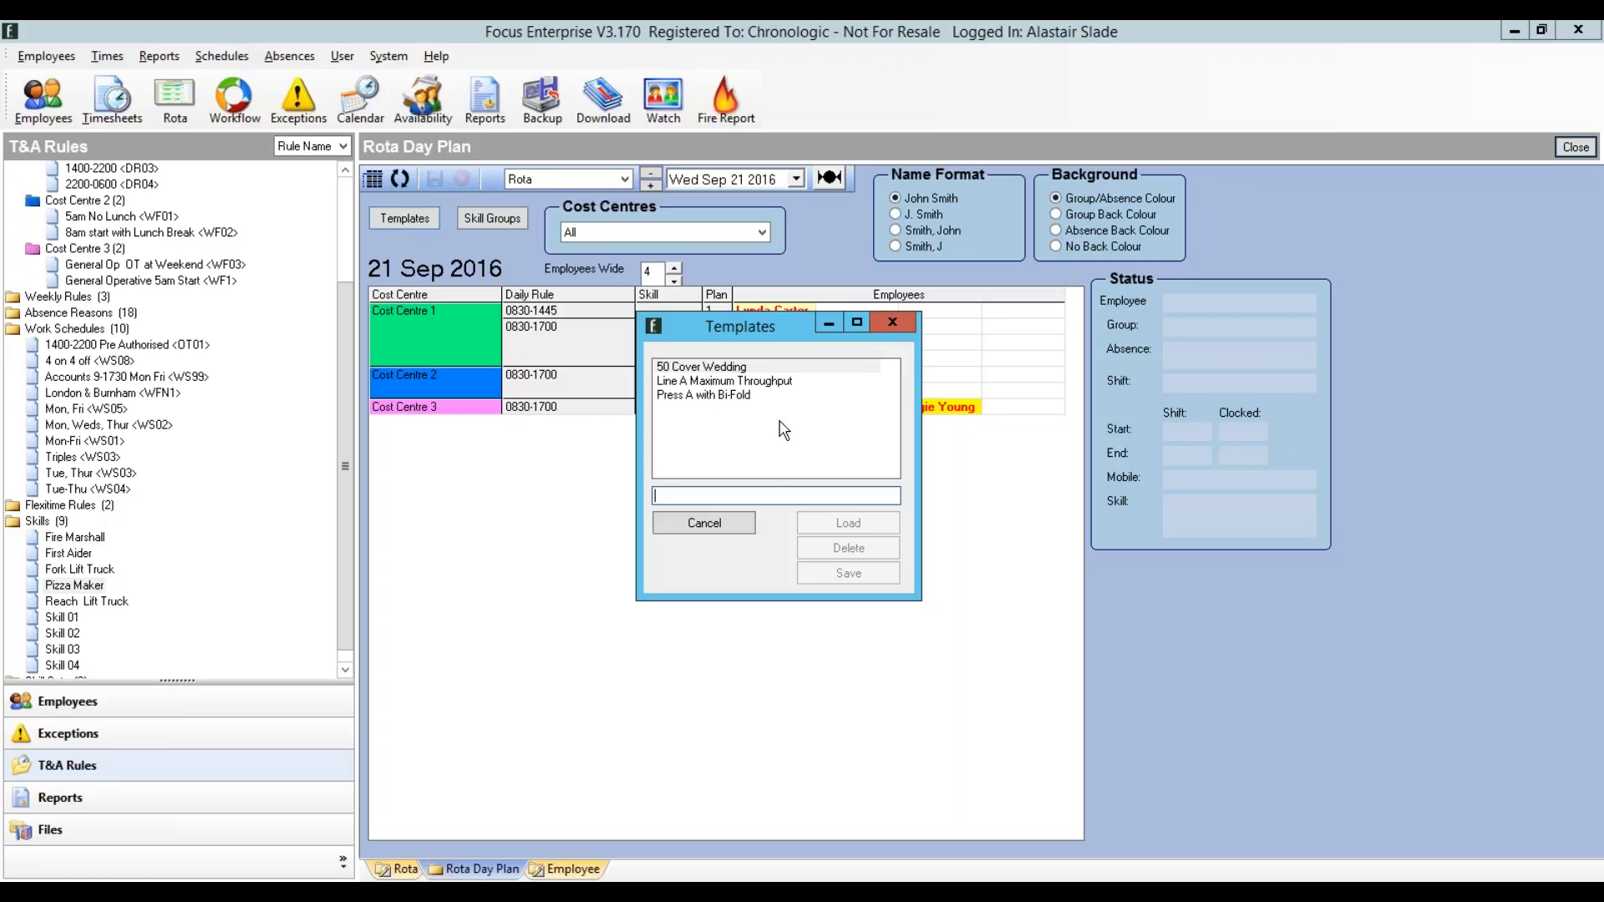
{"action": "left_click", "coordinate": [892, 323]}
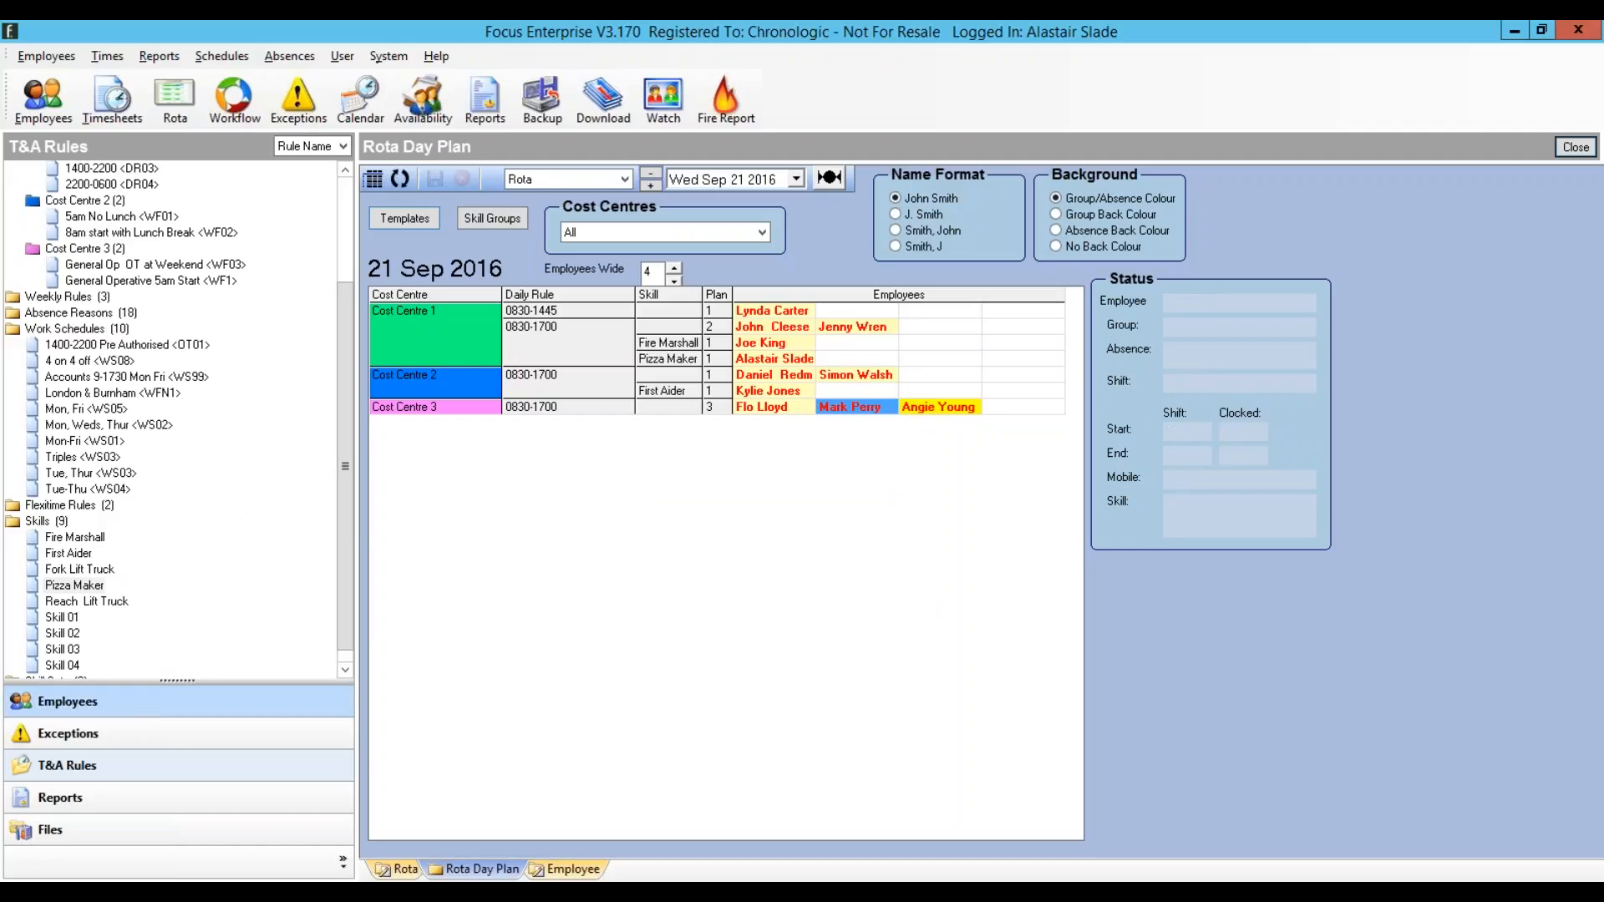
Step: Try to assign the only unscheduled Rota group employee to the Pizza Maker row
{"action": "left_click", "coordinate": [144, 708]}
{"action": "left_click_drag", "start_coordinate": [90, 364], "coordinate": [847, 364]}
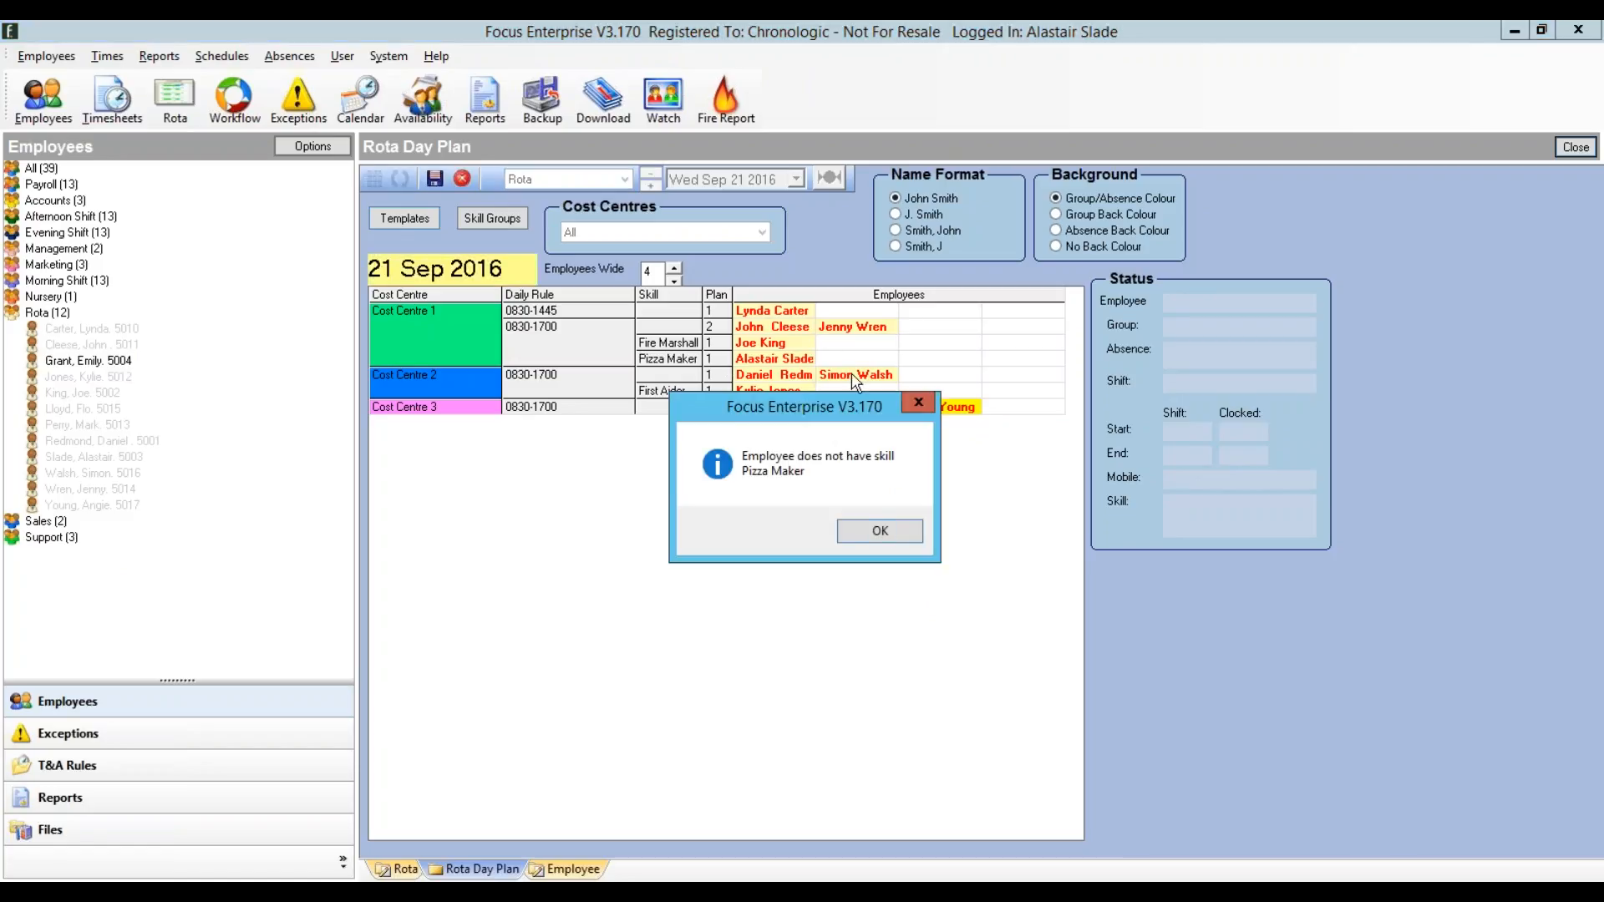
{"action": "left_click", "coordinate": [877, 521]}
Step: Group the employee list by Skill and expand the Pizza Maker group
{"action": "left_click", "coordinate": [302, 147]}
{"action": "left_click", "coordinate": [314, 234]}
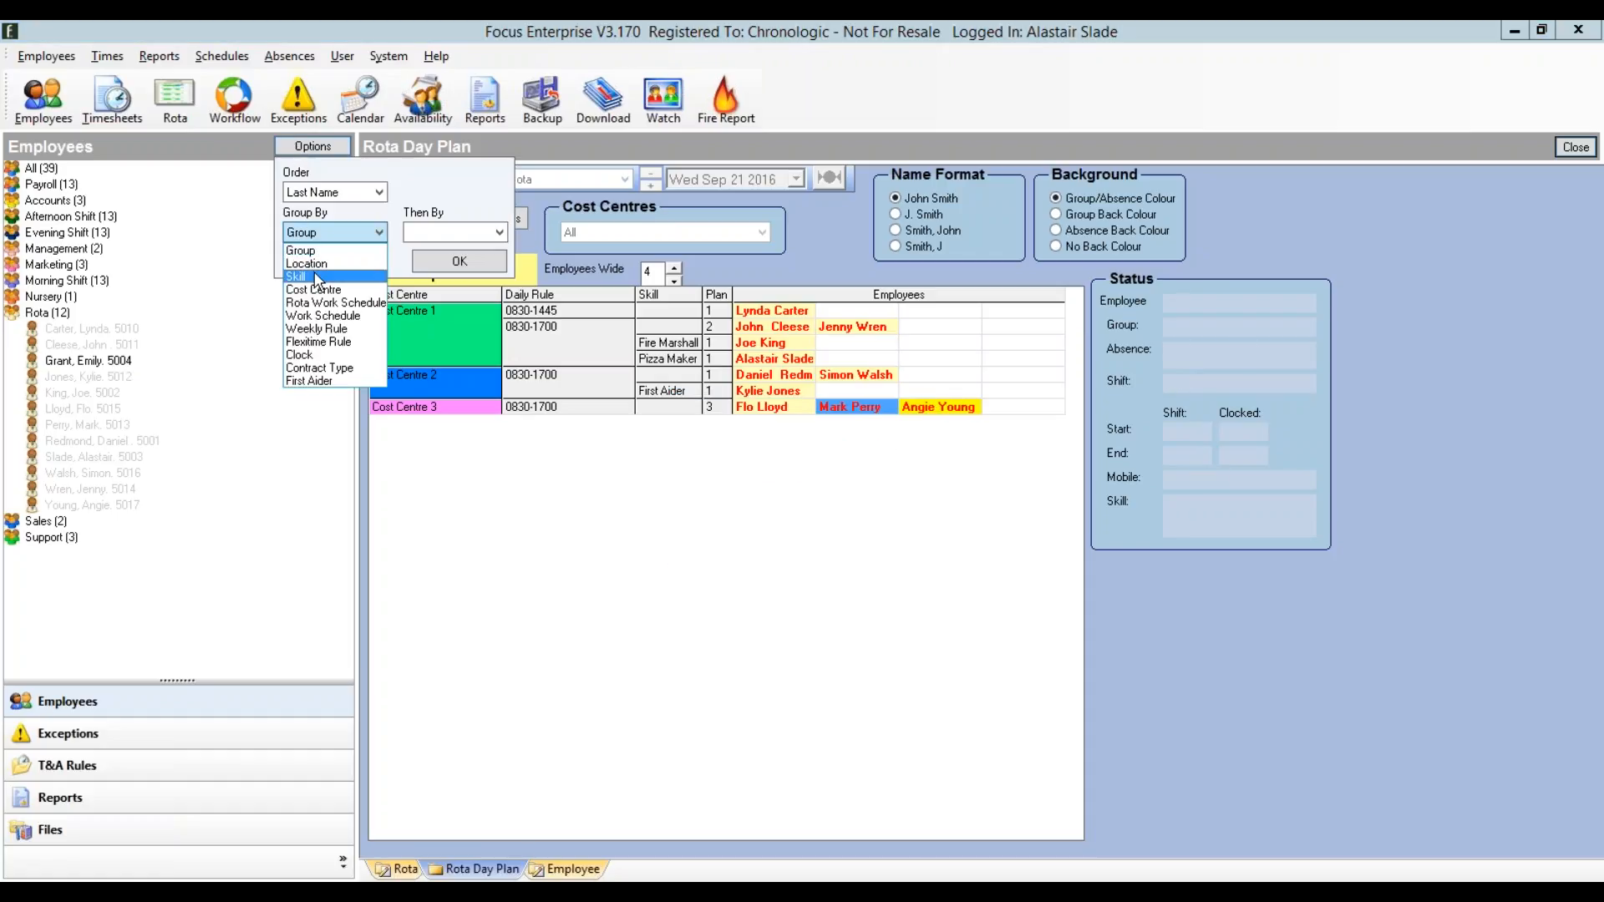
{"action": "left_click", "coordinate": [311, 273]}
{"action": "left_click", "coordinate": [451, 261]}
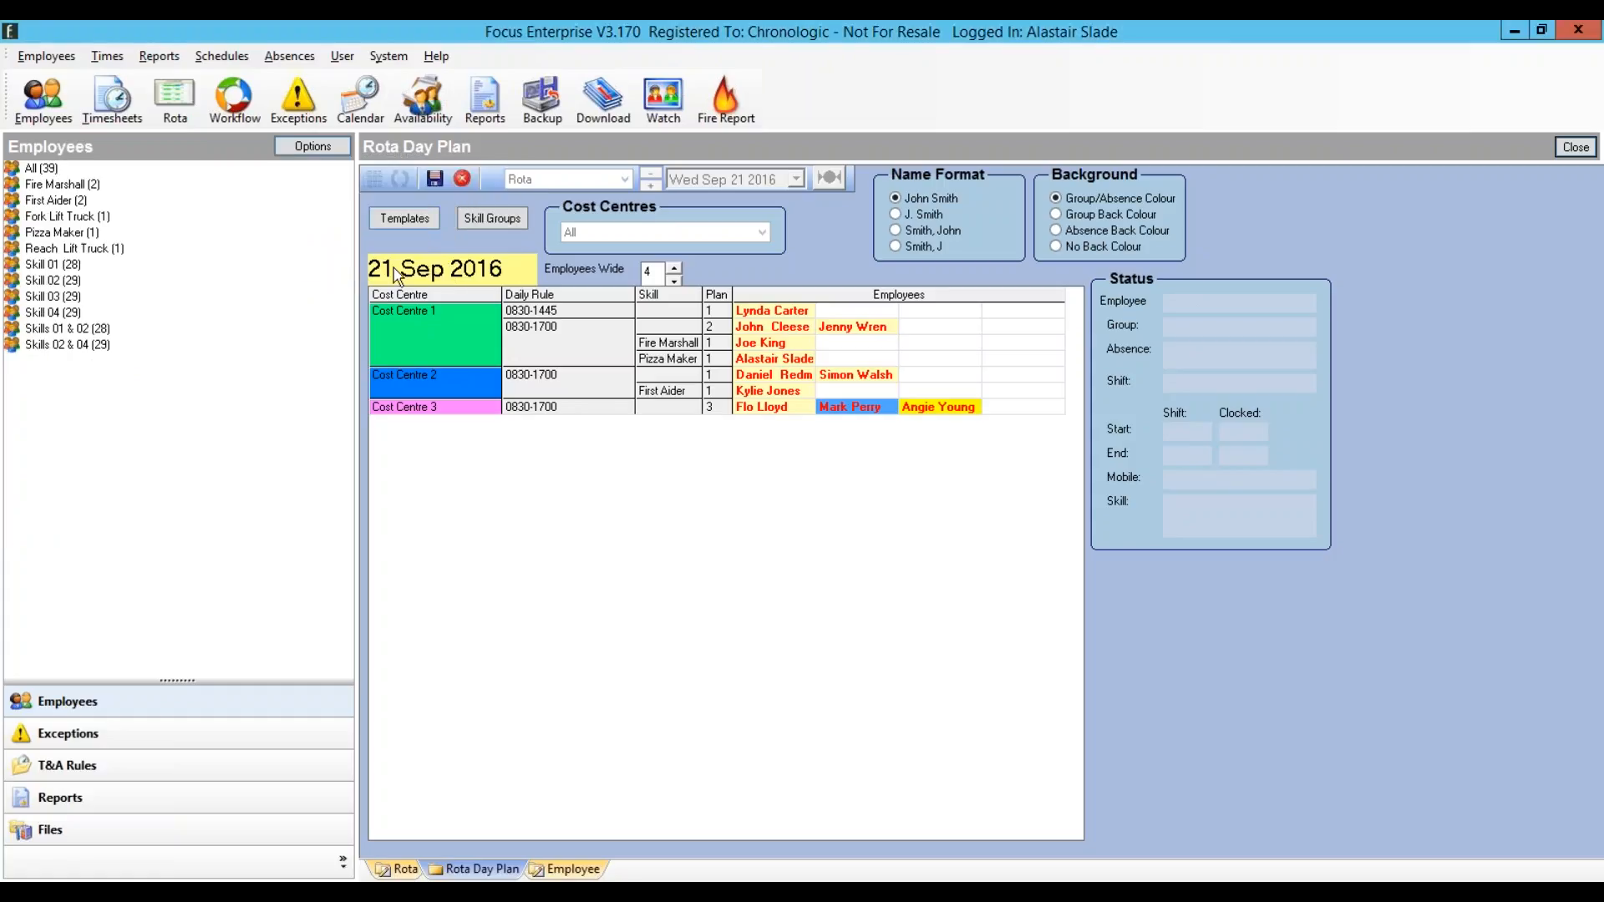
{"action": "left_click", "coordinate": [83, 235]}
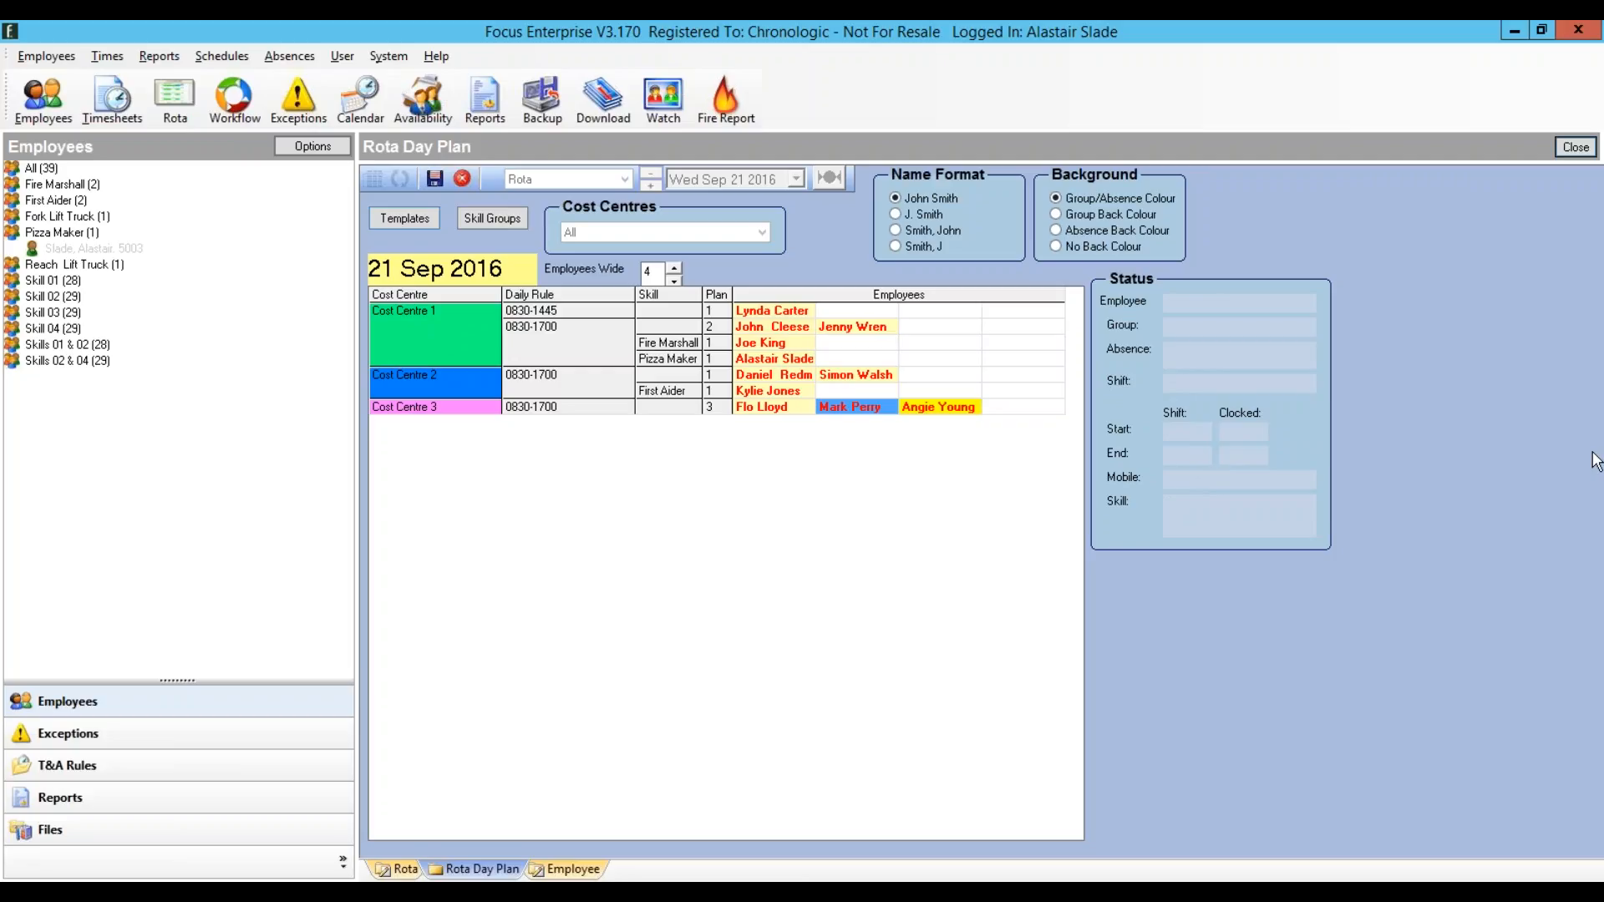
Step: Discard the pending day plan edit and check the absence details of Cost Centre 3's second employee
{"action": "left_click", "coordinate": [460, 177]}
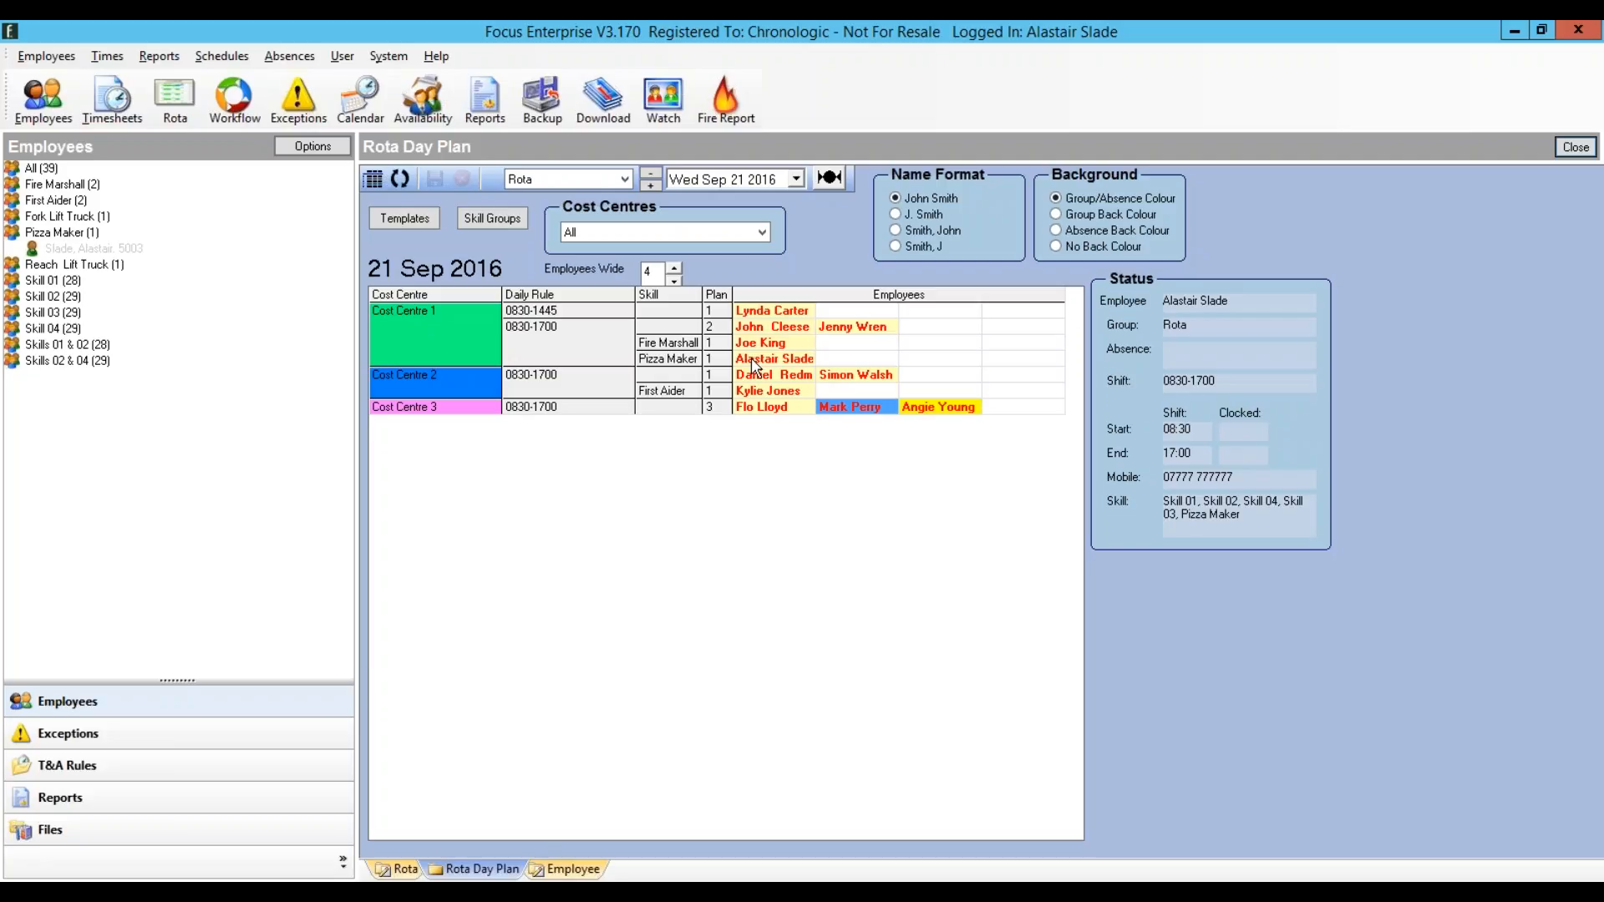
{"action": "mouse_move", "coordinate": [869, 415]}
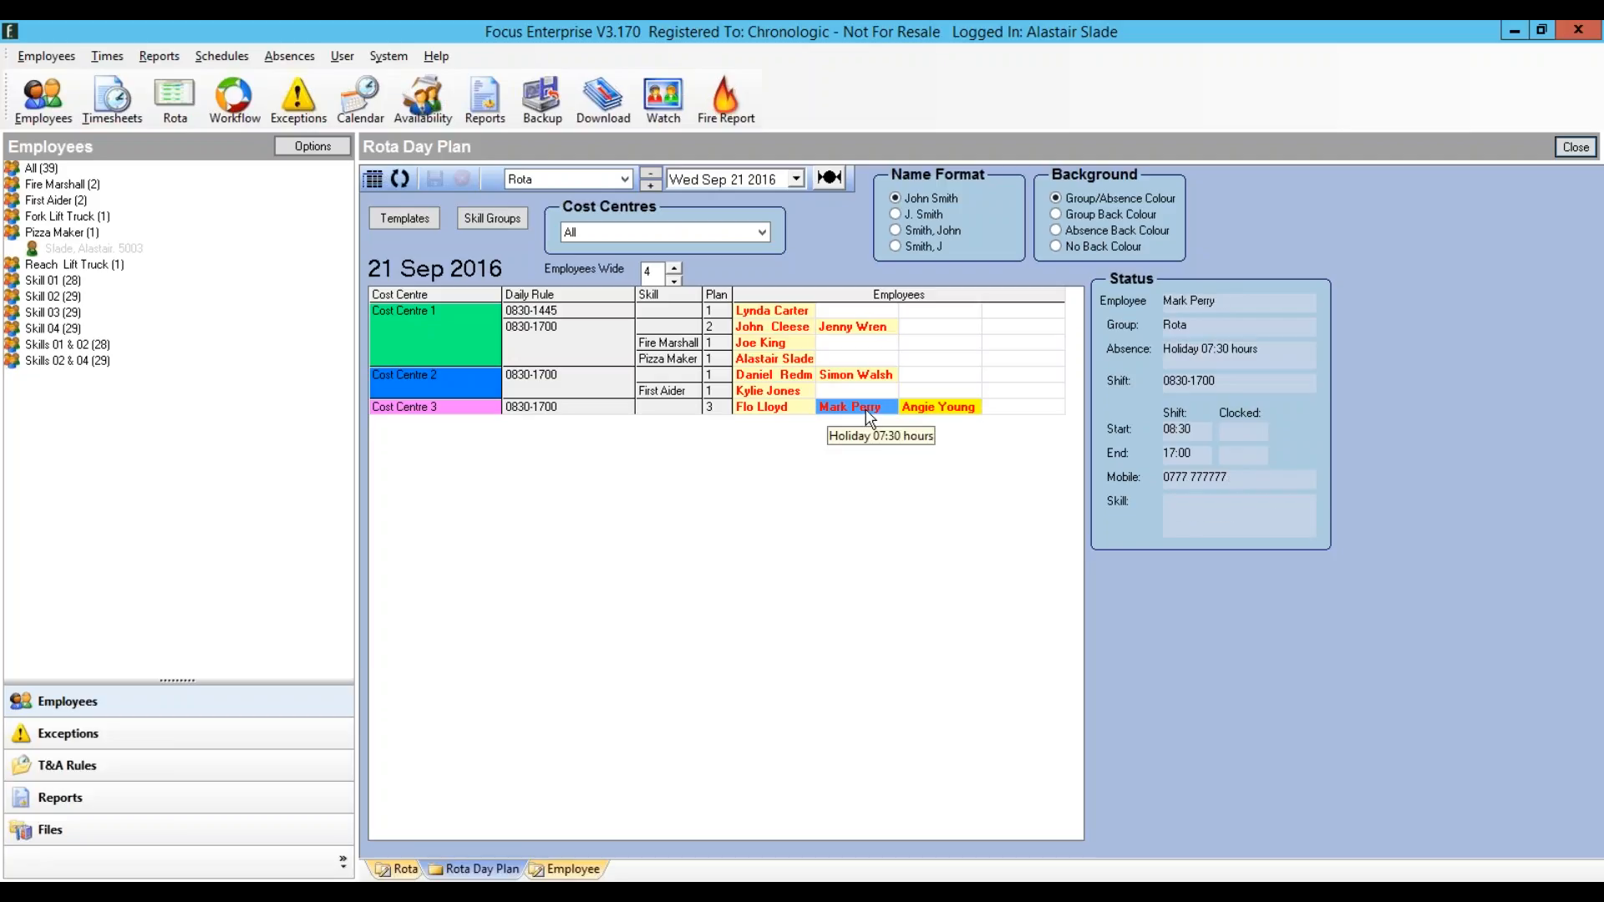